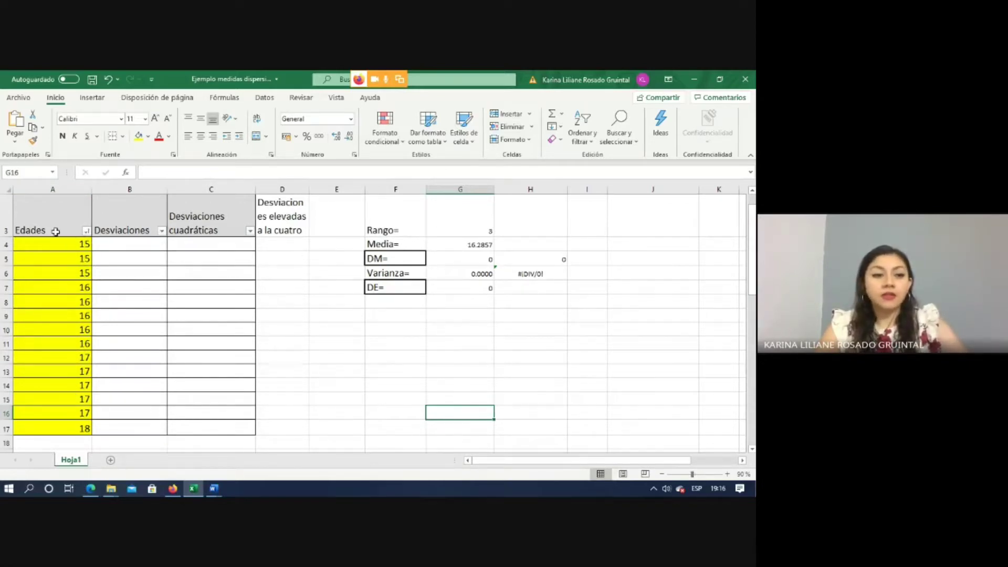
Step: Examine the ages in column A from lowest to highest and the formula behind the Rango result
{"action": "left_click", "coordinate": [46, 221]}
{"action": "left_click_drag", "start_coordinate": [47, 221], "coordinate": [41, 440]}
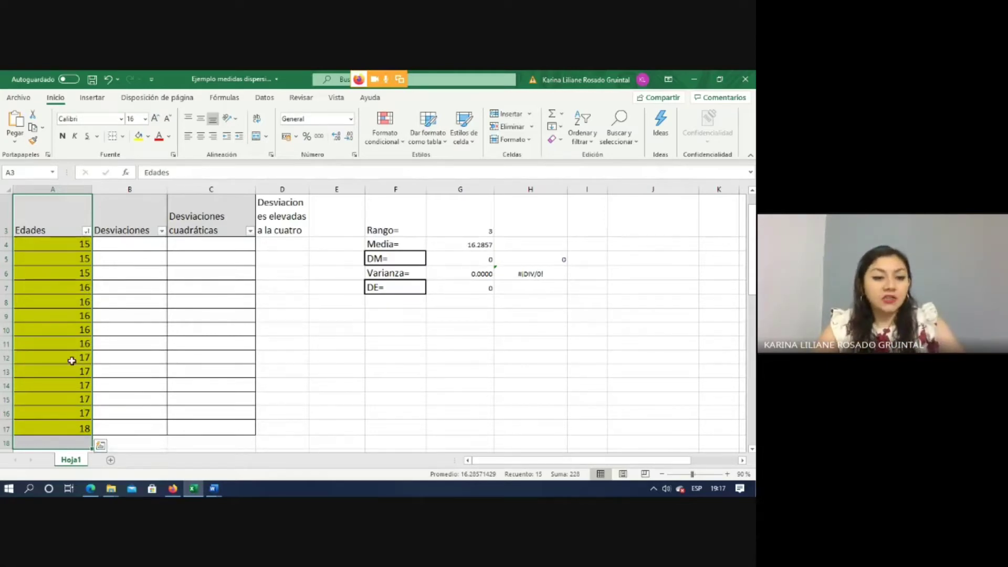
{"action": "left_click_drag", "start_coordinate": [78, 244], "coordinate": [77, 428]}
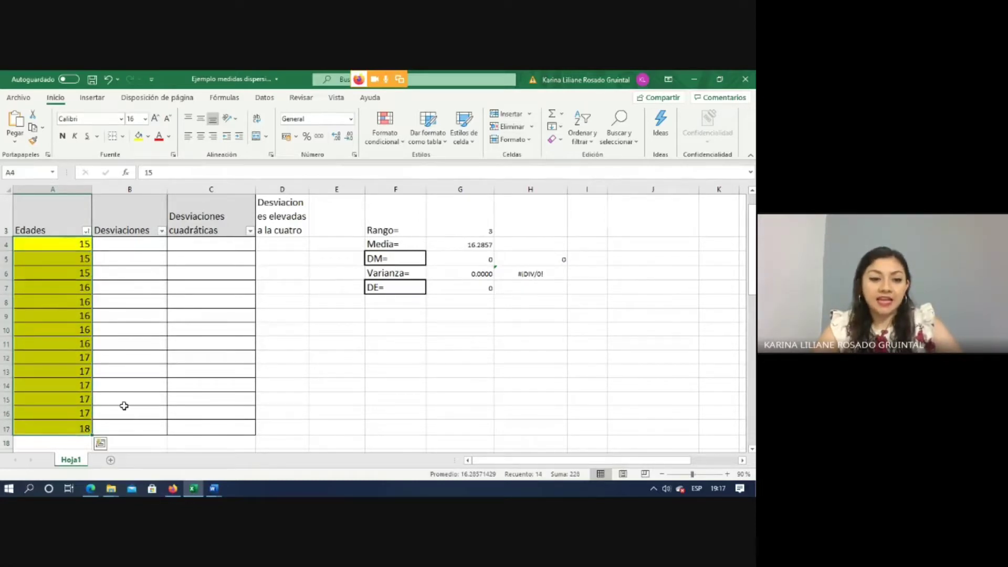
{"action": "left_click", "coordinate": [69, 425]}
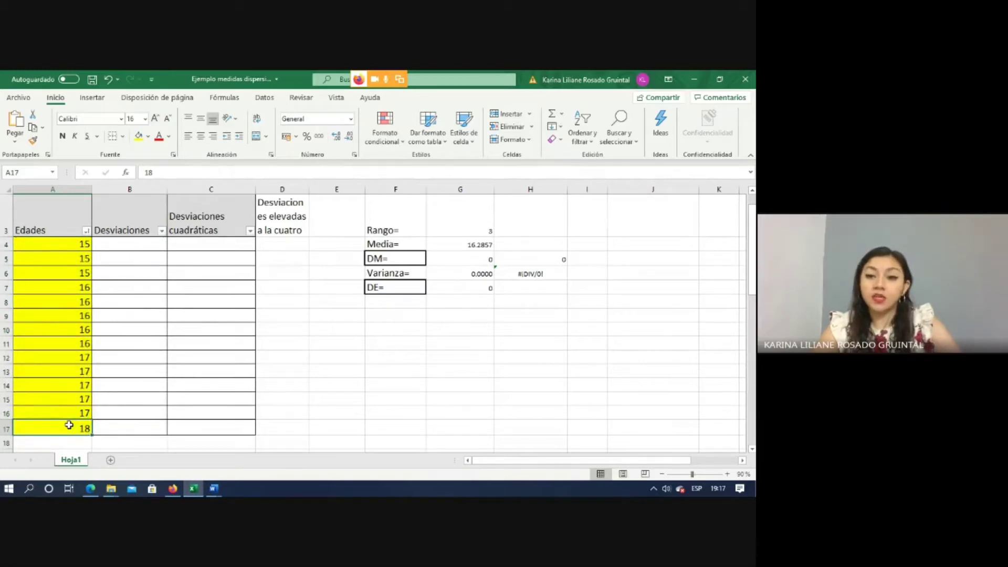
{"action": "left_click", "coordinate": [74, 244]}
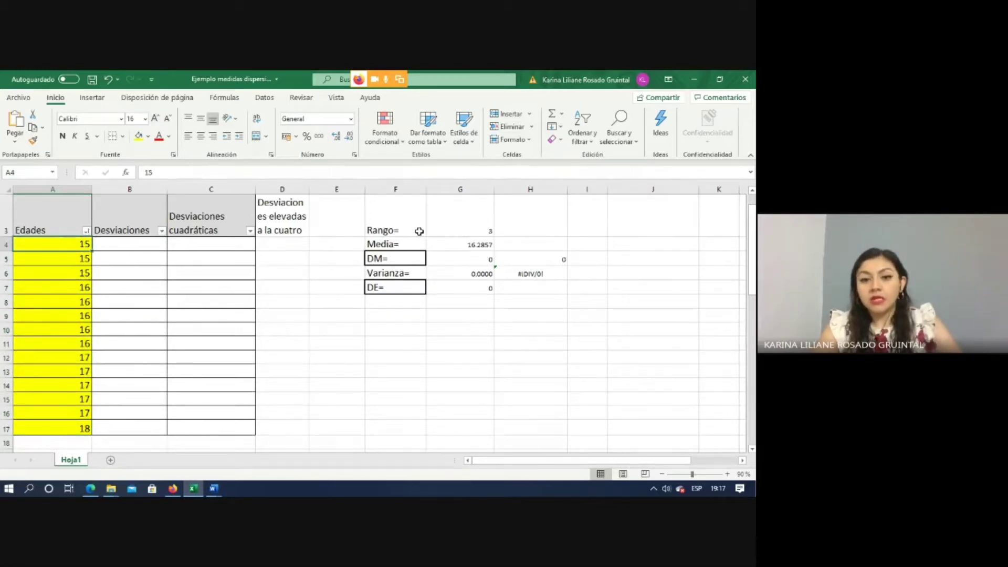
{"action": "left_click", "coordinate": [497, 214]}
{"action": "left_click", "coordinate": [445, 221]}
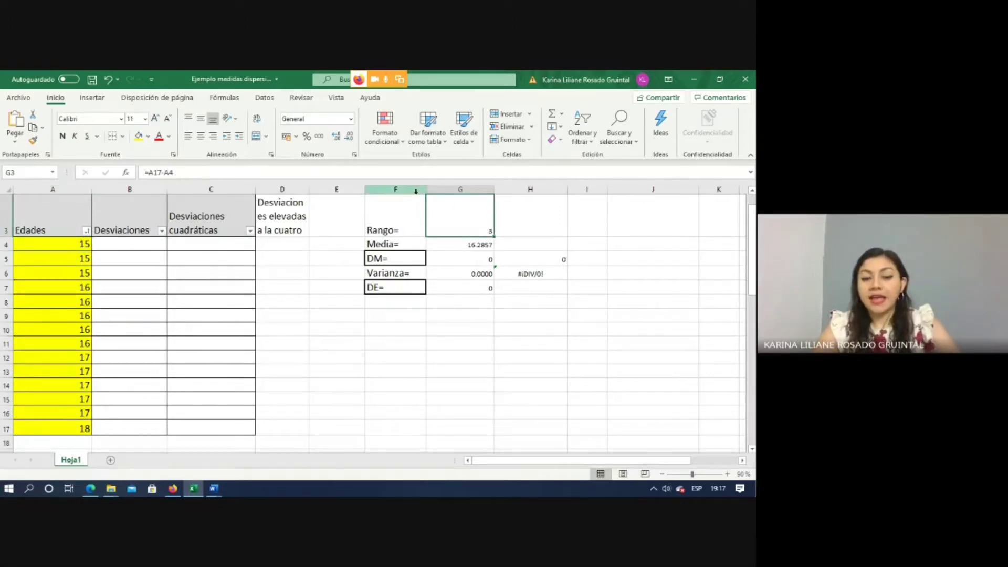
Step: Enlarge the font of the dispersion measures block F3:H7 to size 22
{"action": "left_click", "coordinate": [382, 231]}
{"action": "left_click_drag", "start_coordinate": [375, 217], "coordinate": [539, 284]}
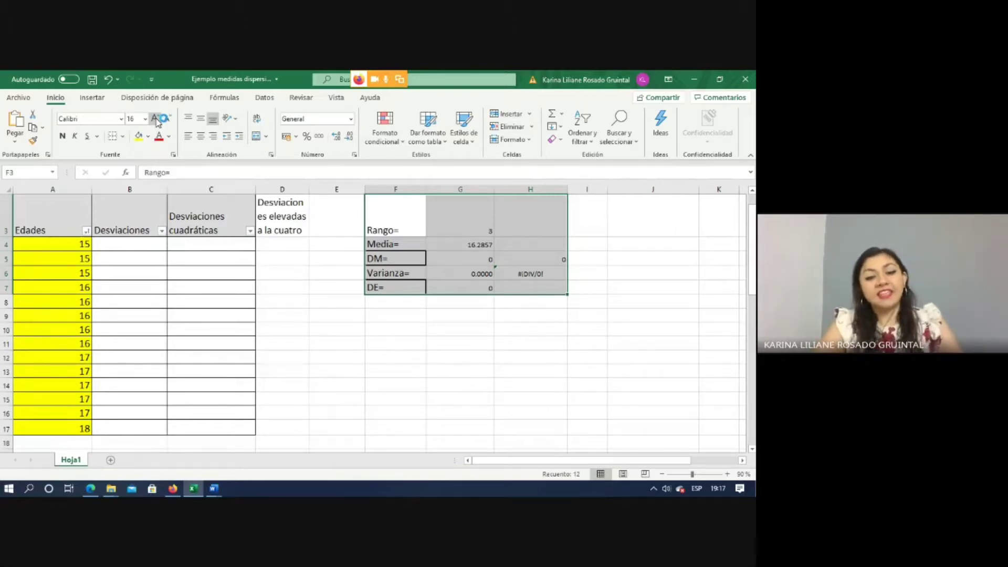
{"action": "left_click", "coordinate": [156, 118]}
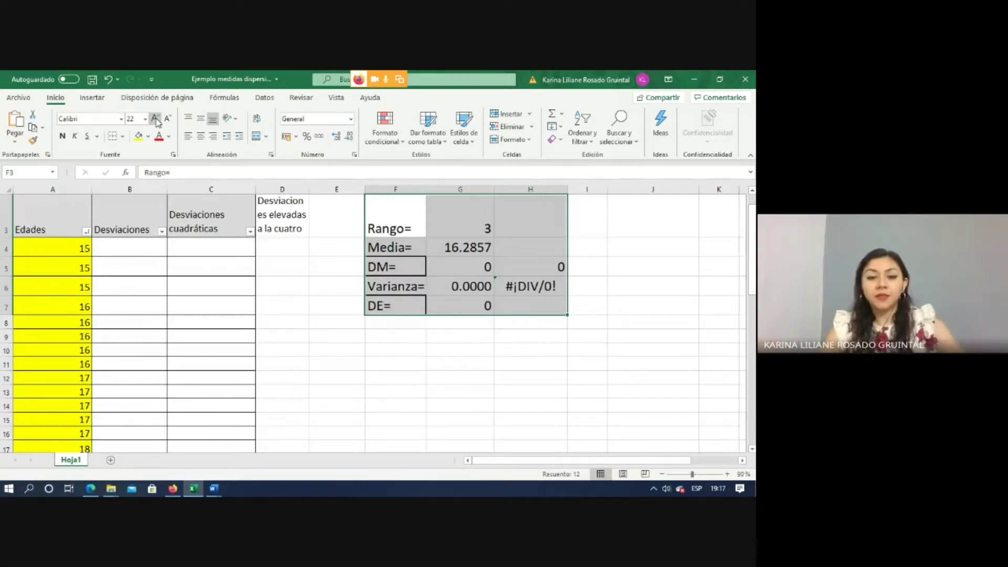
{"action": "left_click", "coordinate": [311, 312]}
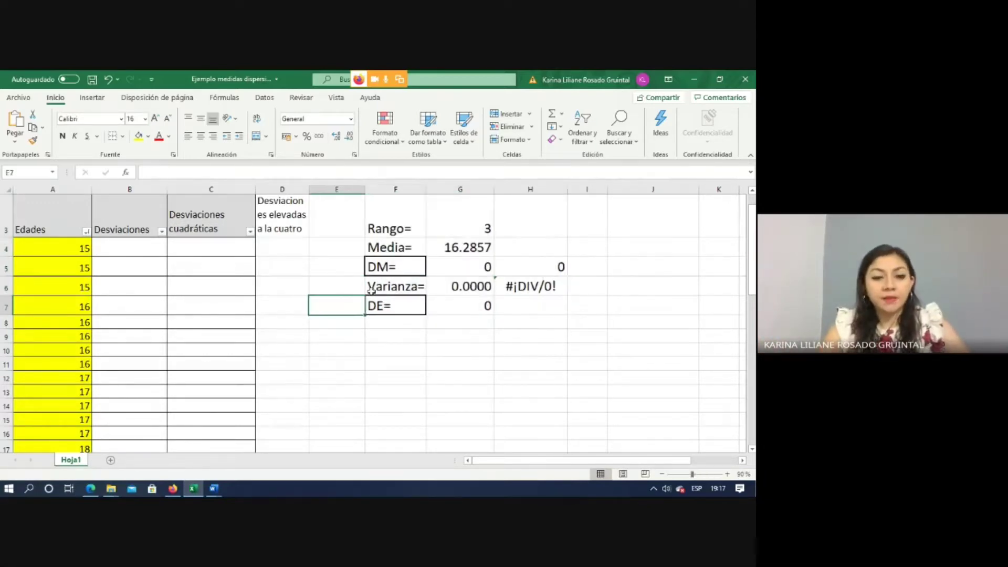
Step: Check the Media formula in G4 and enter the label "Promedio" in cell E4 beside it
{"action": "left_click", "coordinate": [392, 249]}
{"action": "left_click", "coordinate": [470, 251]}
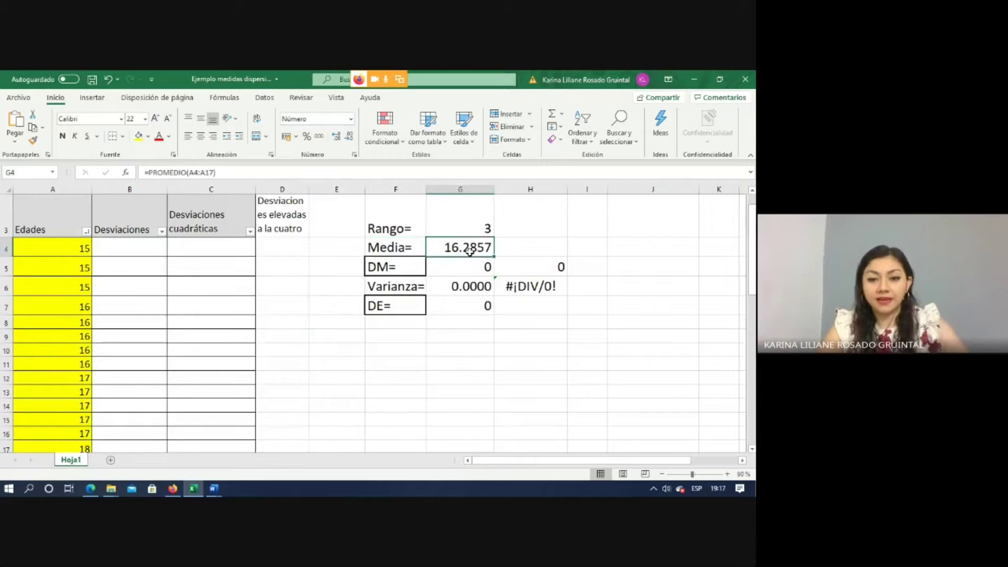
{"action": "left_click", "coordinate": [372, 251]}
{"action": "left_click", "coordinate": [333, 247]}
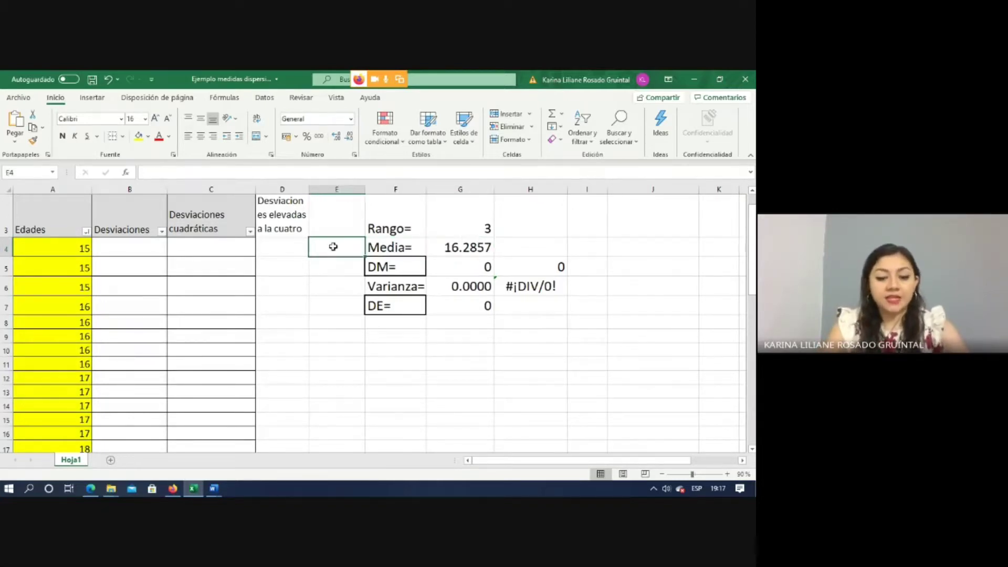
{"action": "type", "text": "Promedio"}
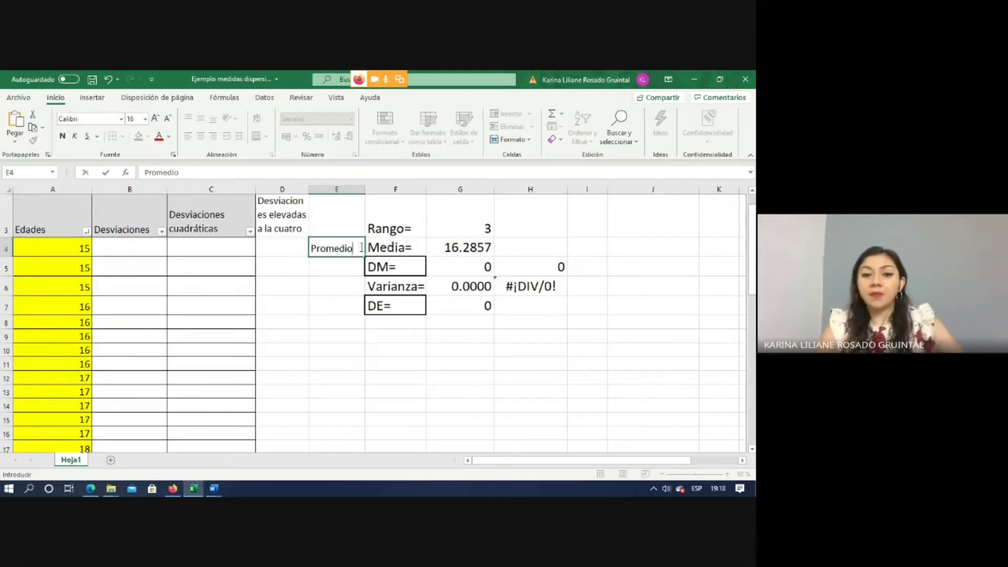
{"action": "left_click_drag", "start_coordinate": [69, 249], "coordinate": [83, 406]}
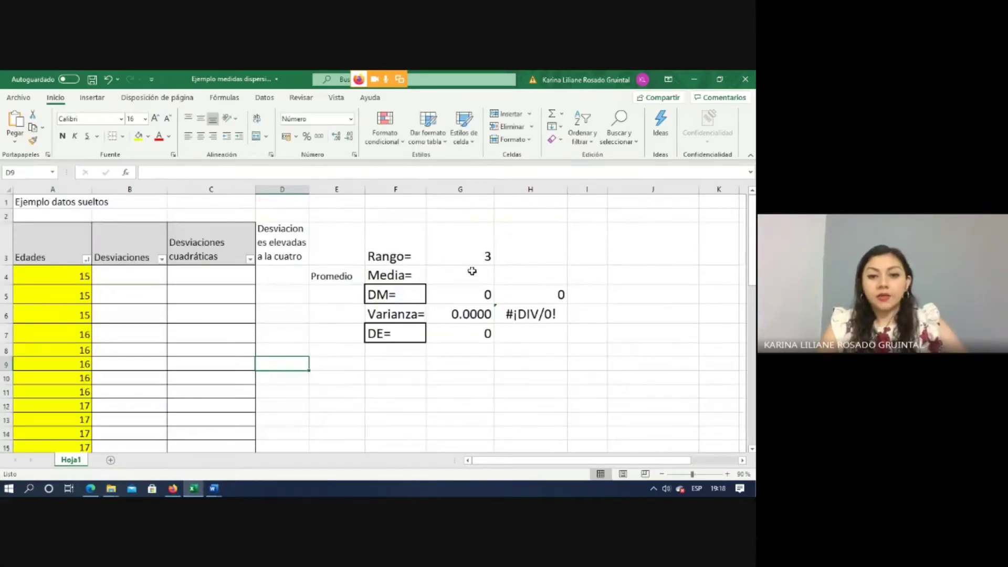
Step: Calculate the mean of the ages in G4 with the formula =PROMEDIO(A4:A17)
{"action": "left_click", "coordinate": [468, 274]}
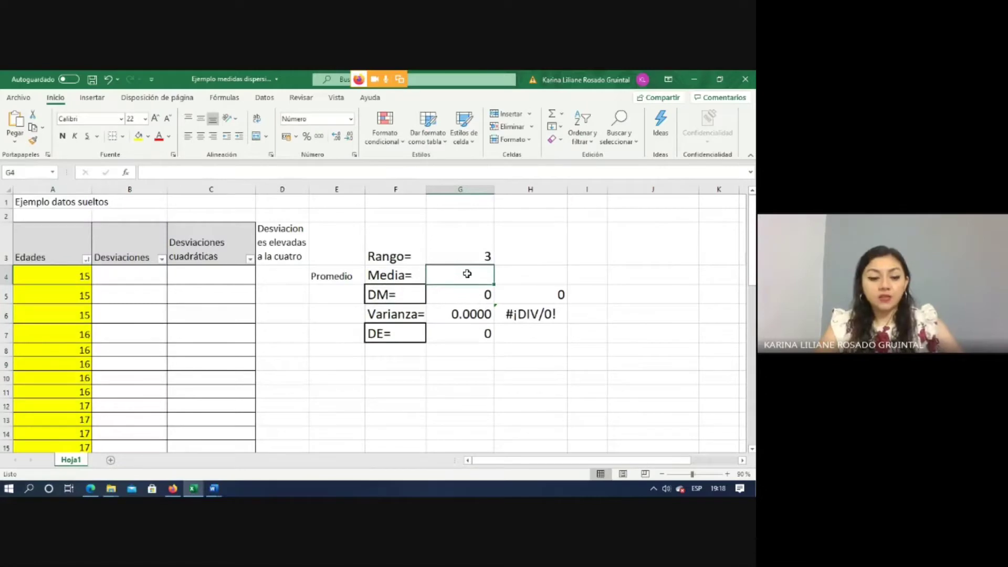
{"action": "type", "text": "="}
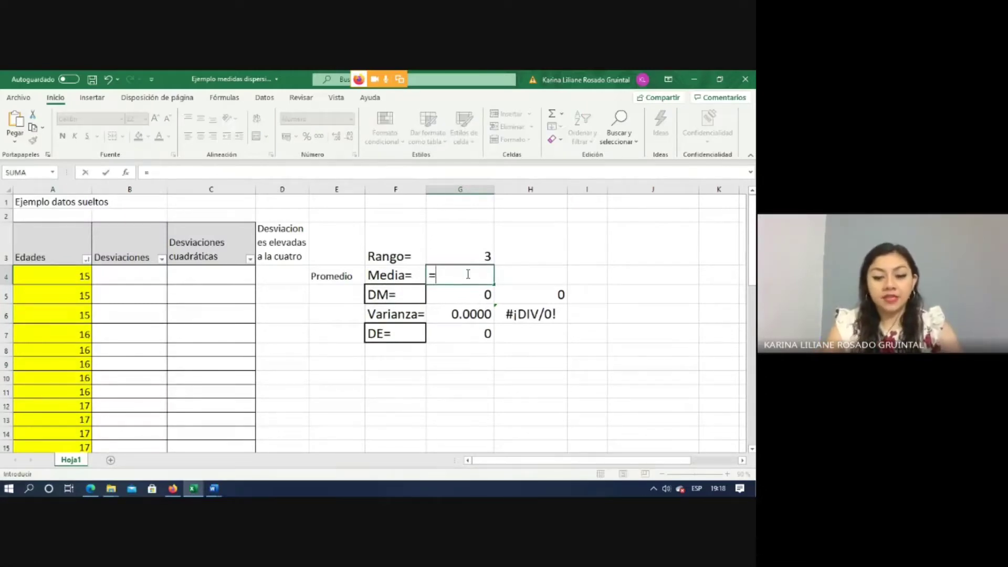
{"action": "type", "text": "pro"}
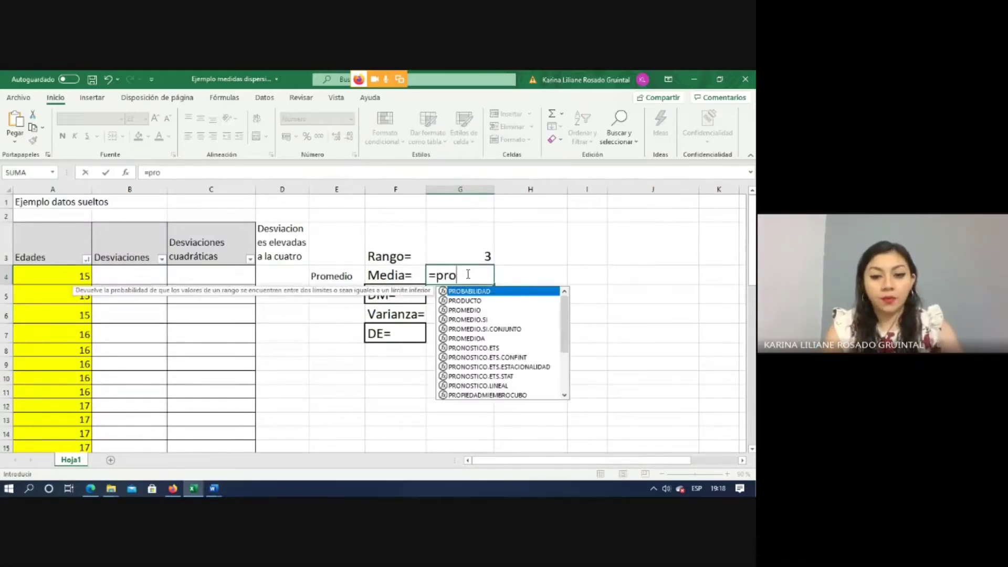
{"action": "type", "text": "medio"}
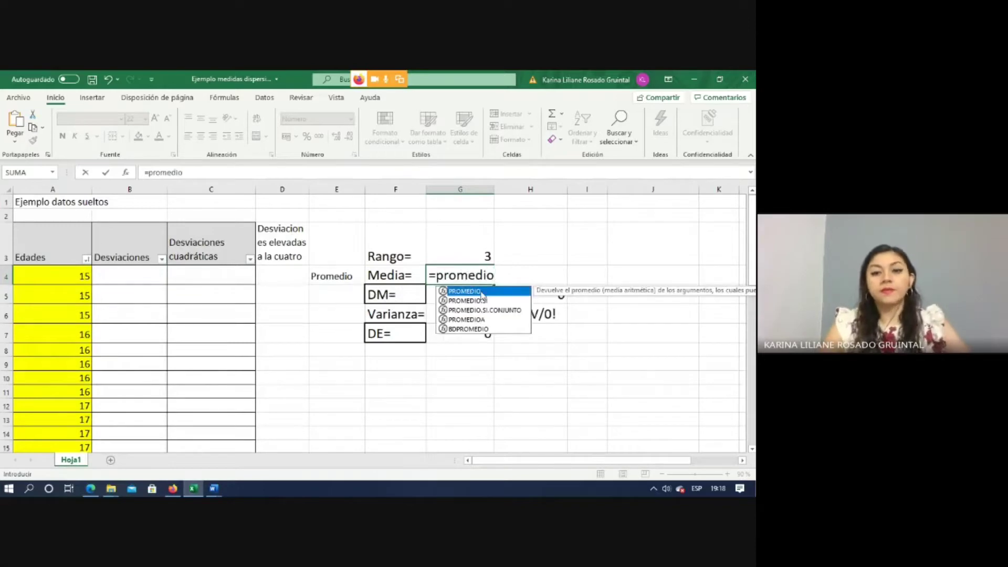
{"action": "double_click", "coordinate": [475, 292]}
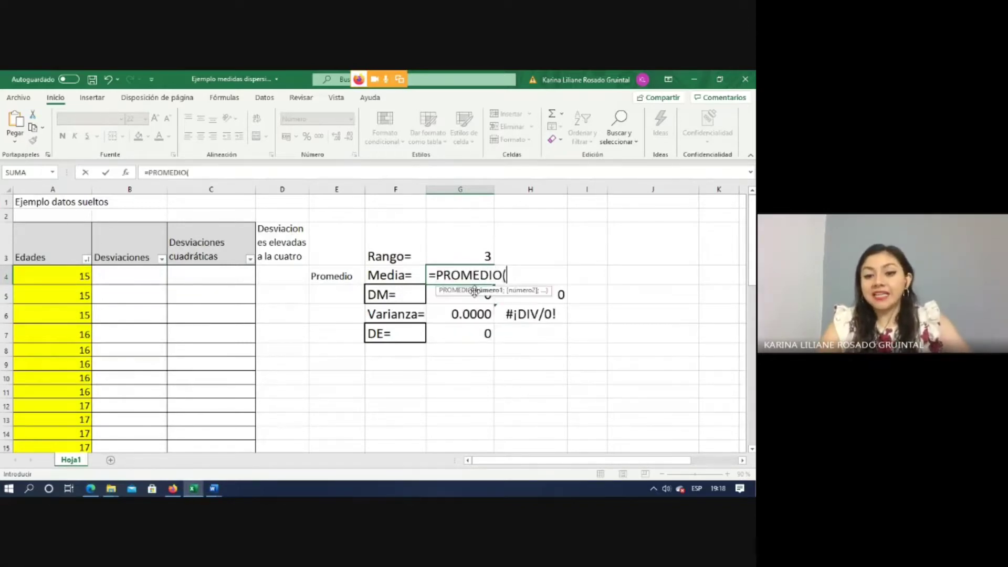
{"action": "left_click", "coordinate": [69, 270]}
{"action": "left_click_drag", "start_coordinate": [68, 270], "coordinate": [58, 407]}
{"action": "key", "text": "Return"}
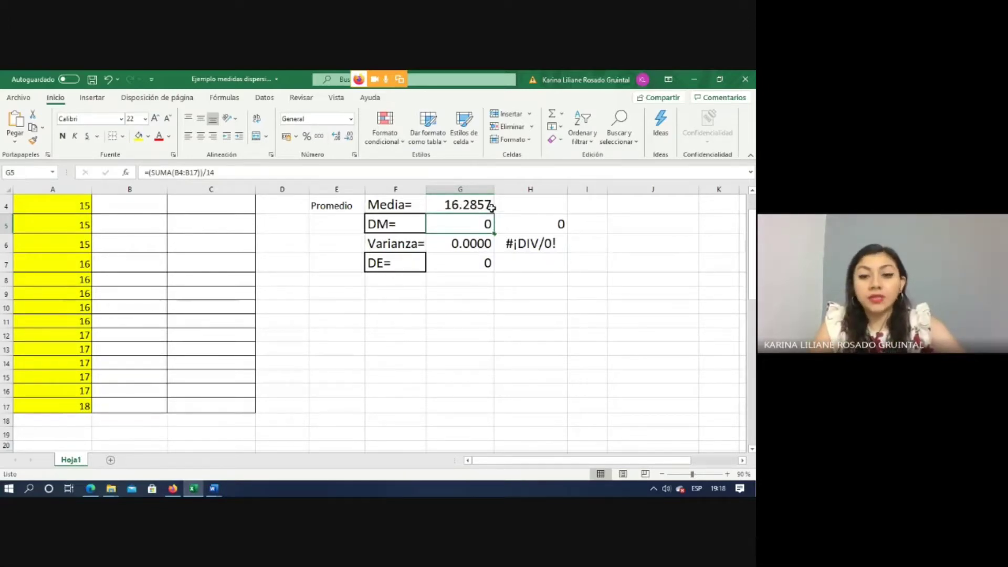
{"action": "left_click_drag", "start_coordinate": [754, 290], "coordinate": [753, 285]}
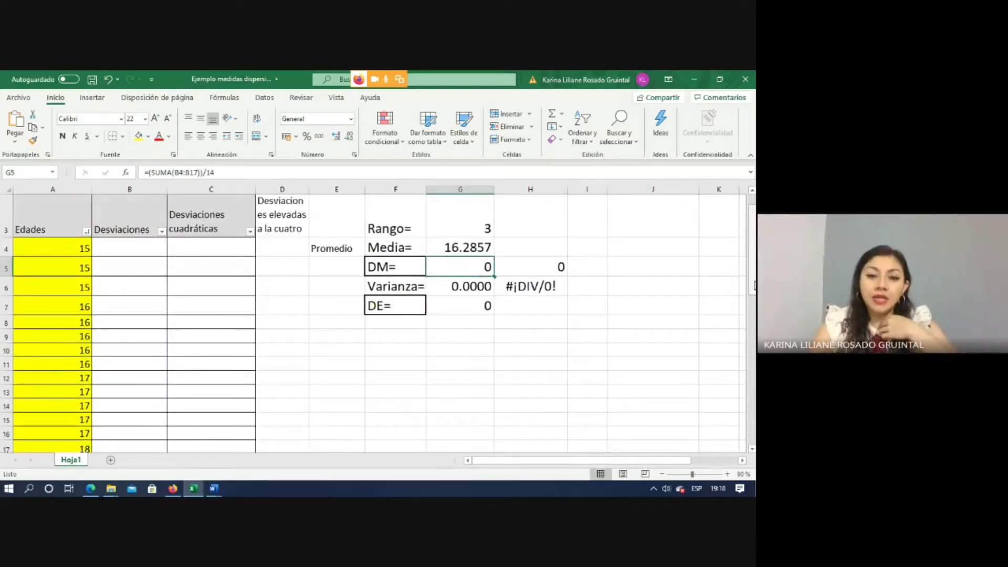
{"action": "left_click", "coordinate": [469, 247]}
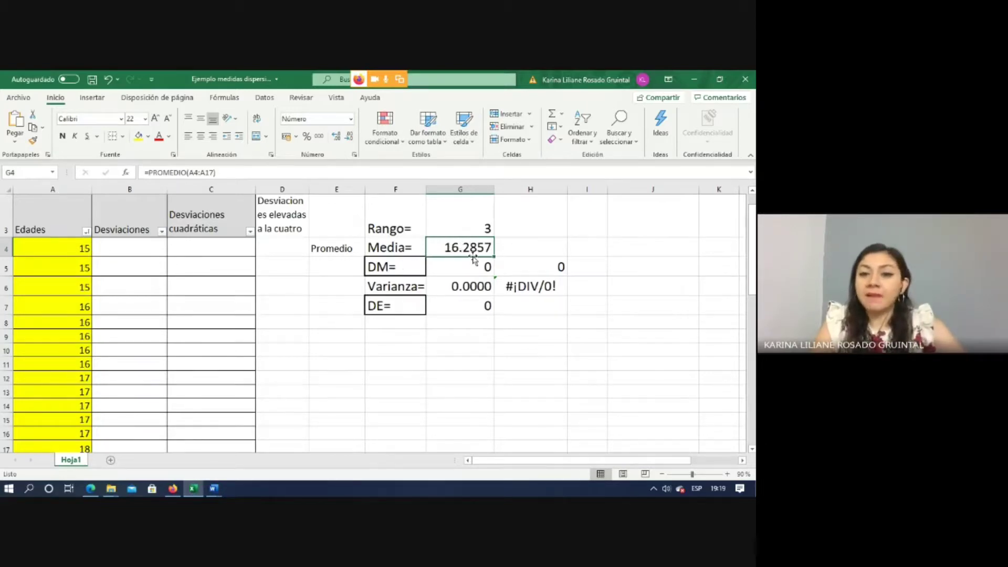
Step: Build a formula in B4 that subtracts the mean in G4 from the age in A4 inside the ABS function
{"action": "left_click", "coordinate": [122, 244]}
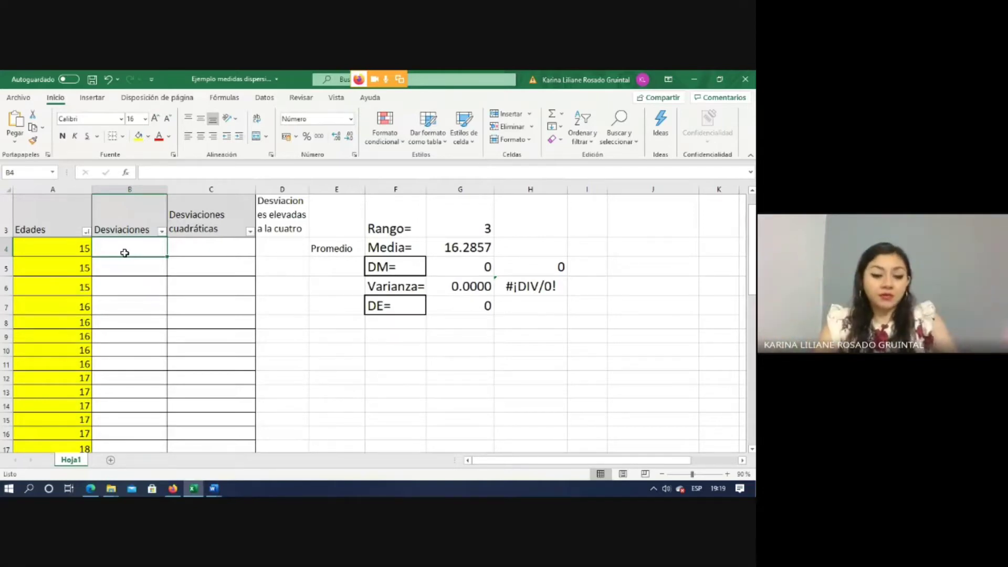
{"action": "type", "text": "="}
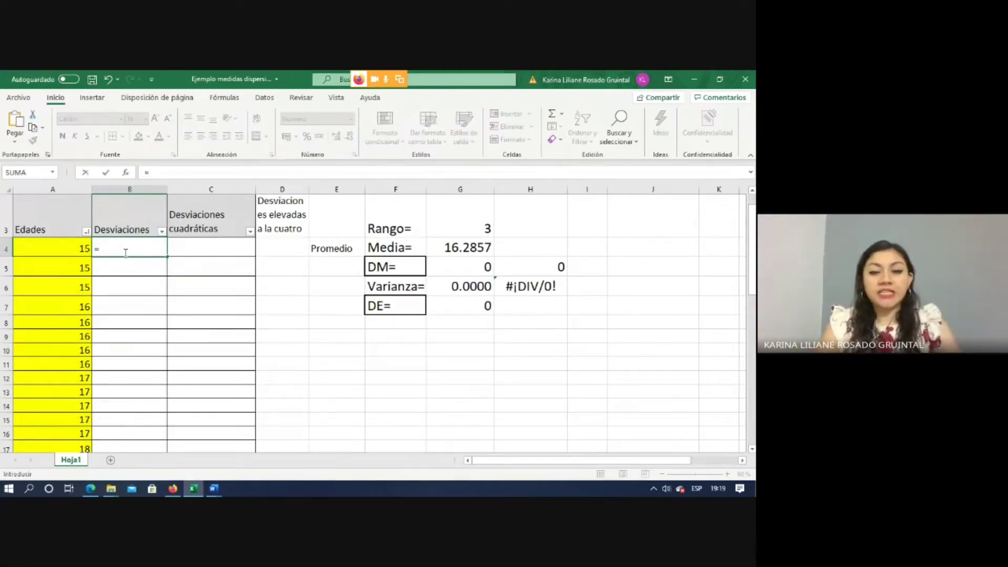
{"action": "type", "text": "o"}
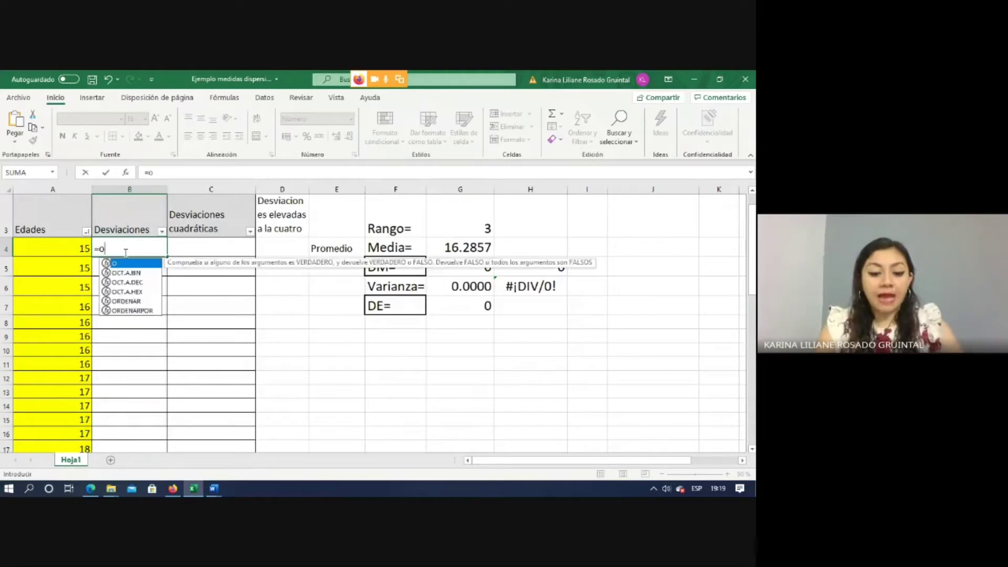
{"action": "type", "text": "bs"}
{"action": "key", "text": "BackSpace"}
{"action": "key", "text": "BackSpace"}
{"action": "key", "text": "BackSpace"}
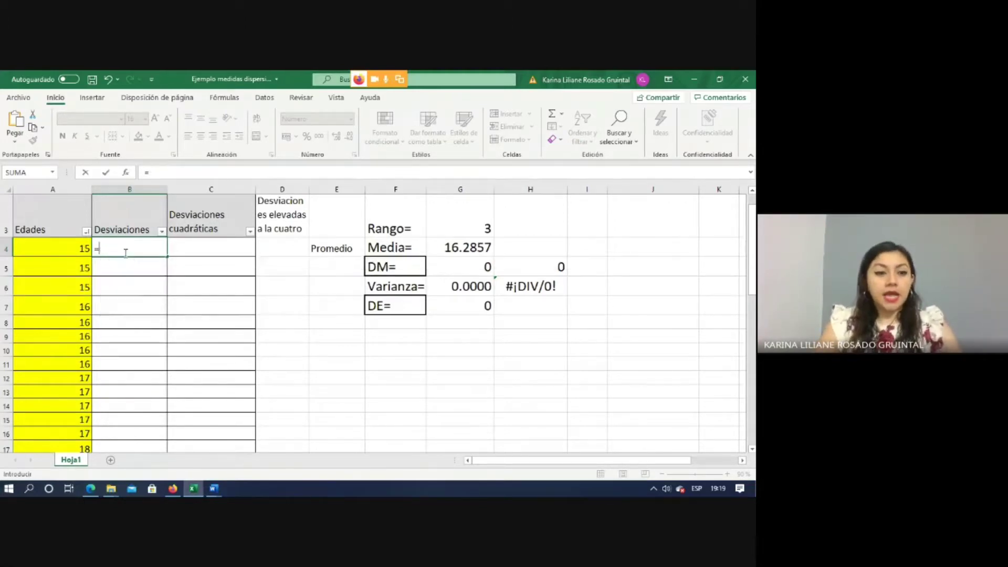
{"action": "type", "text": "abs"}
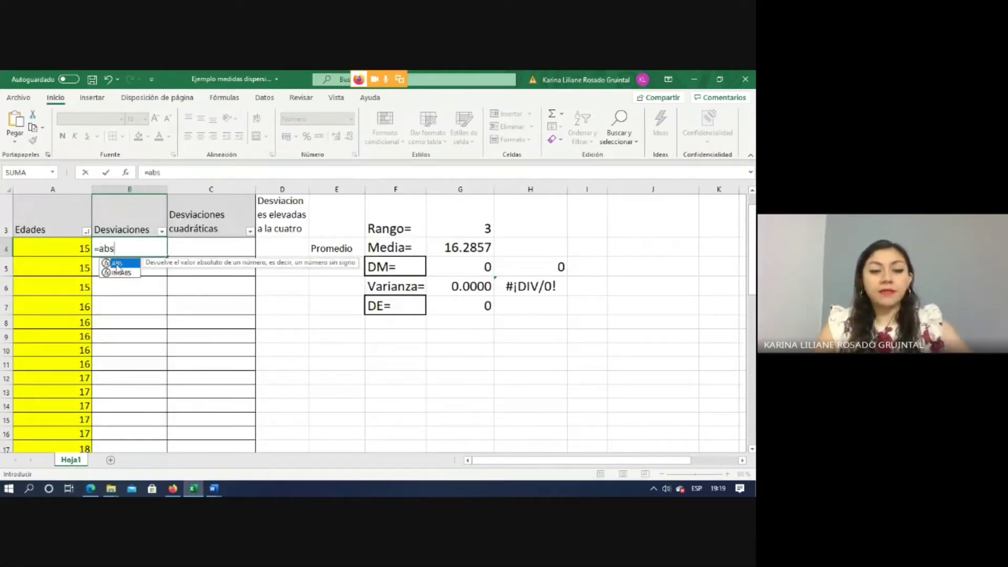
{"action": "double_click", "coordinate": [116, 264]}
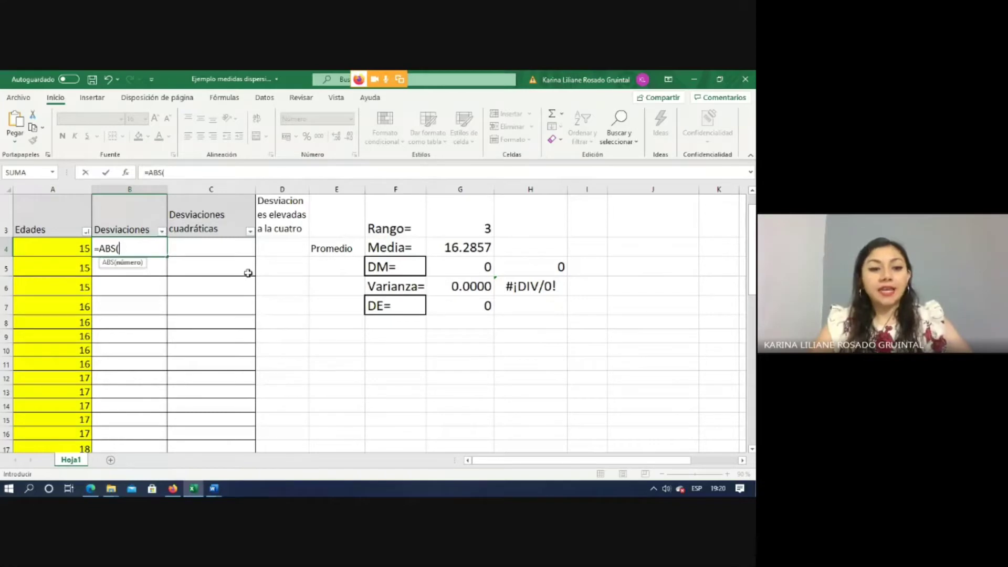
{"action": "left_click", "coordinate": [76, 245]}
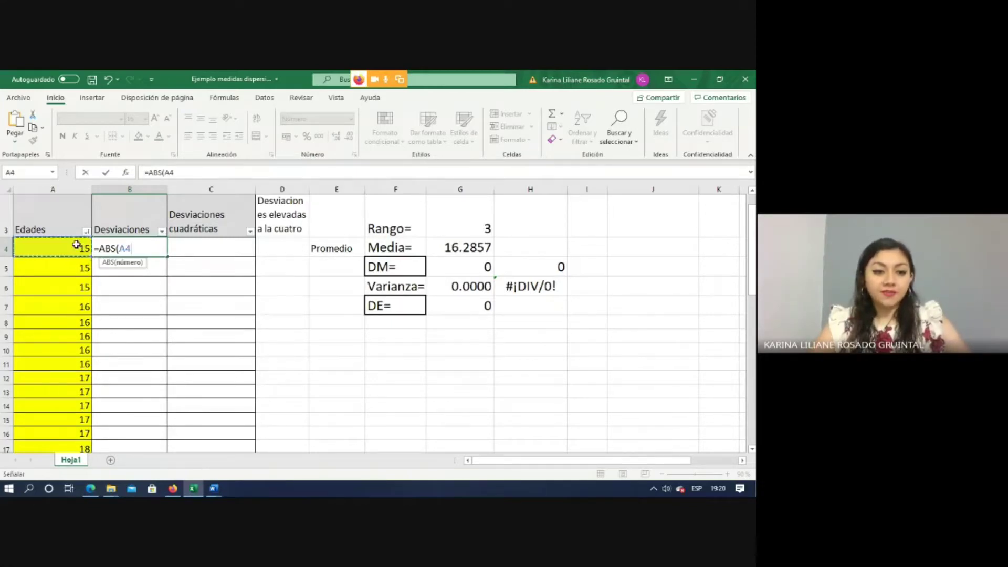
{"action": "type", "text": "_"}
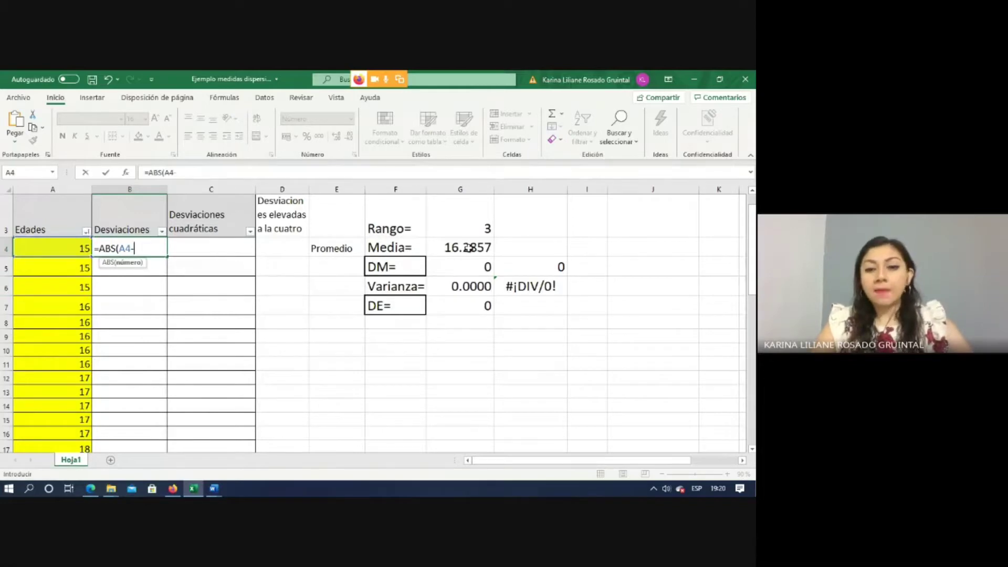
{"action": "left_click", "coordinate": [468, 248]}
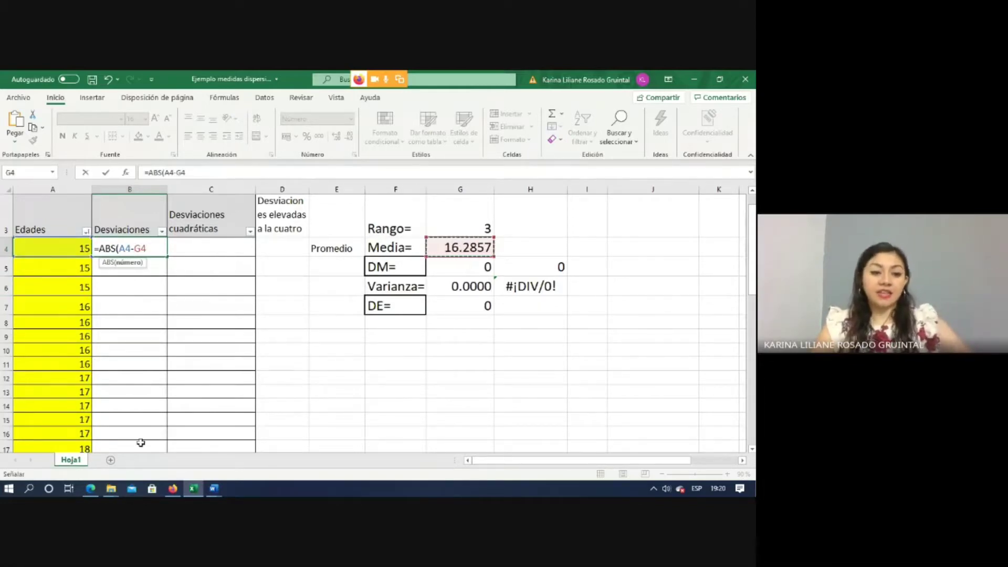
Step: Make the mean reference absolute and complete the formula in B4 as =ABS(A4-$G$4)
{"action": "left_click", "coordinate": [176, 171]}
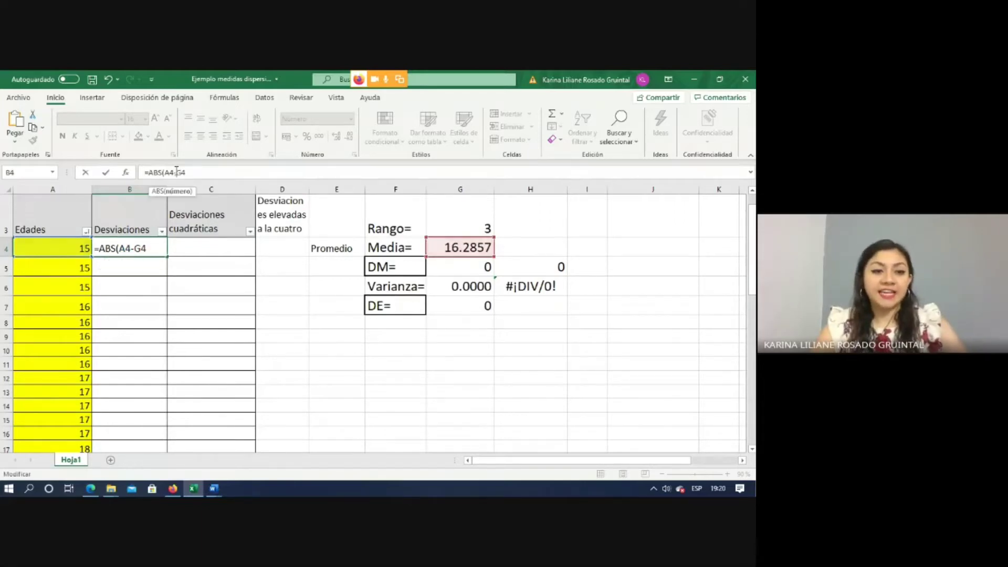
{"action": "type", "text": "$G"}
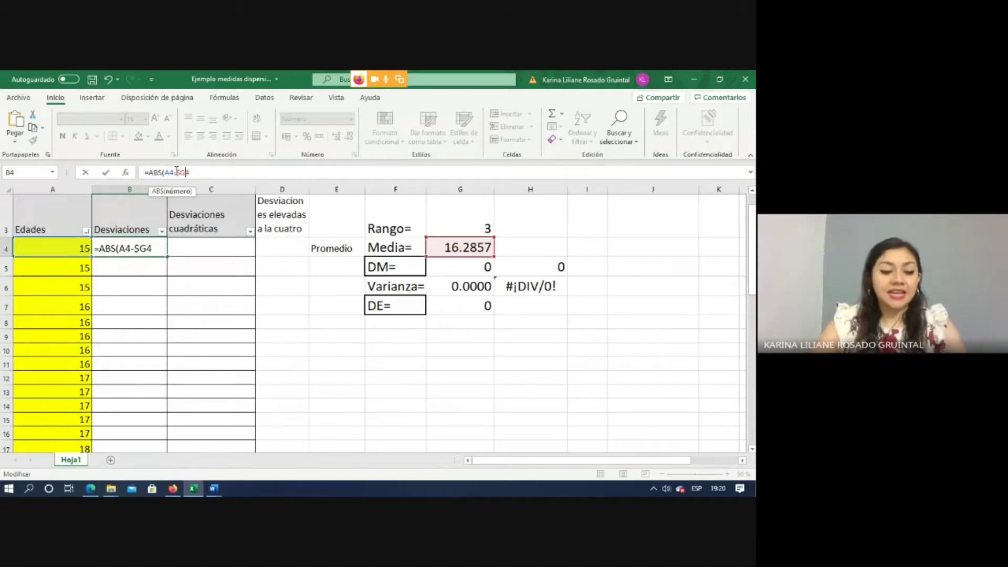
{"action": "type", "text": "$4"}
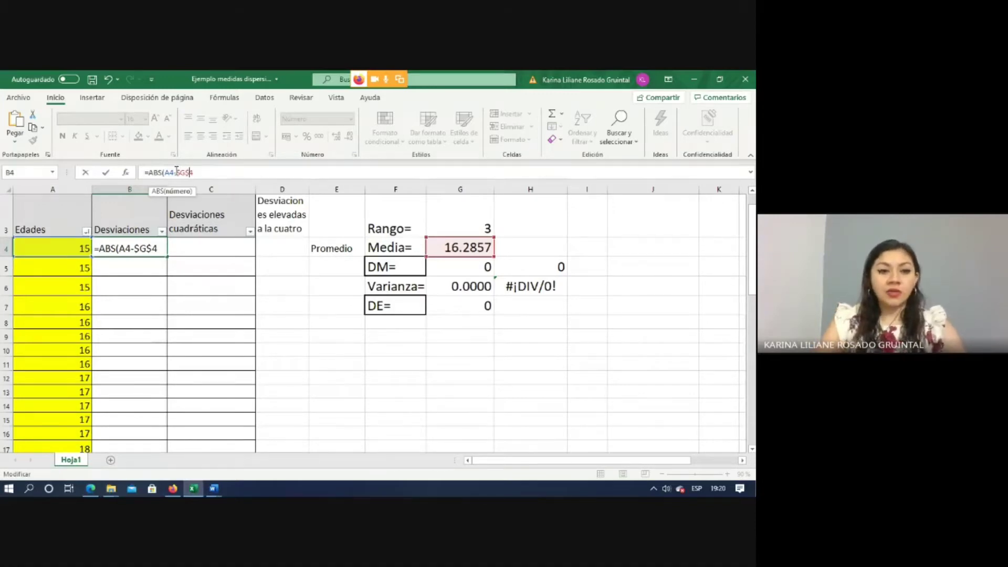
{"action": "type", "text": ")"}
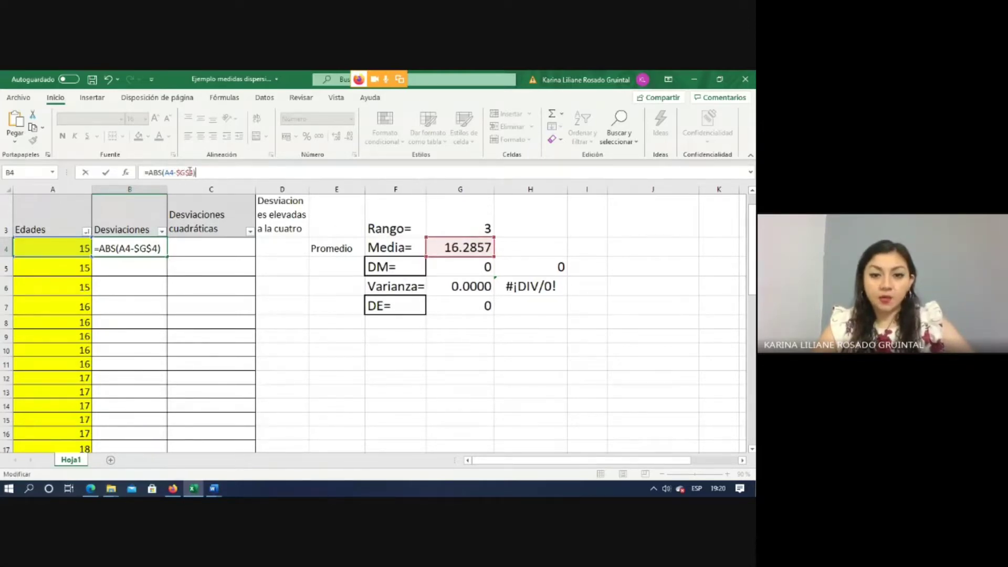
{"action": "key", "text": "Return"}
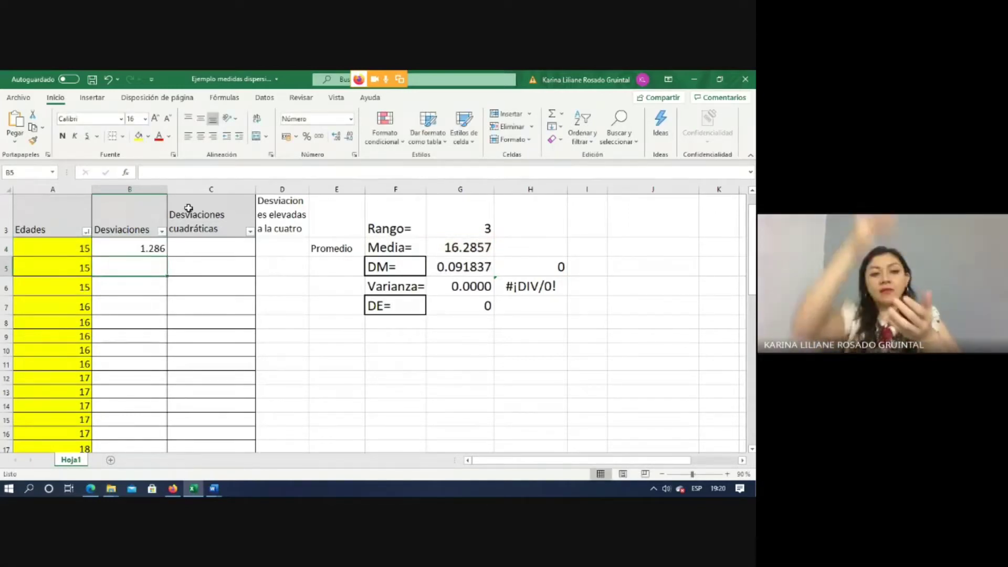
{"action": "left_click", "coordinate": [155, 248]}
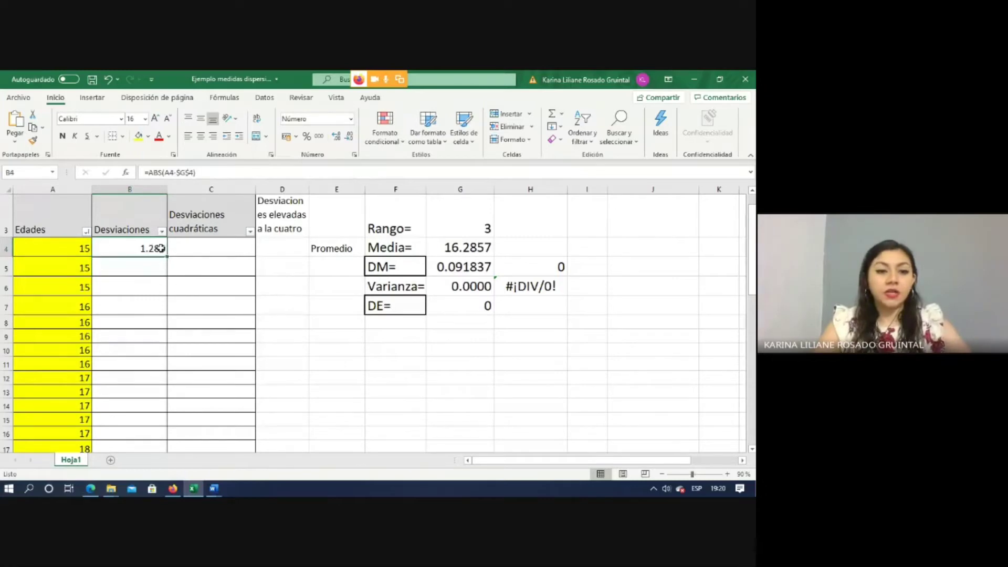
Step: Copy the absolute deviation formula from B4 down through B17 for every age in the list
{"action": "left_click_drag", "start_coordinate": [166, 256], "coordinate": [165, 256]}
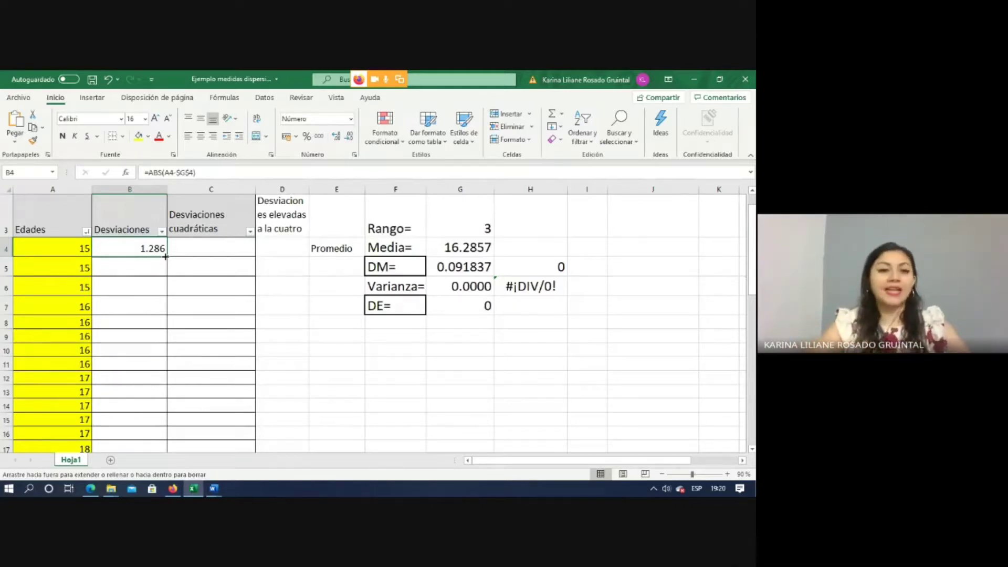
{"action": "left_click_drag", "start_coordinate": [168, 256], "coordinate": [163, 407]}
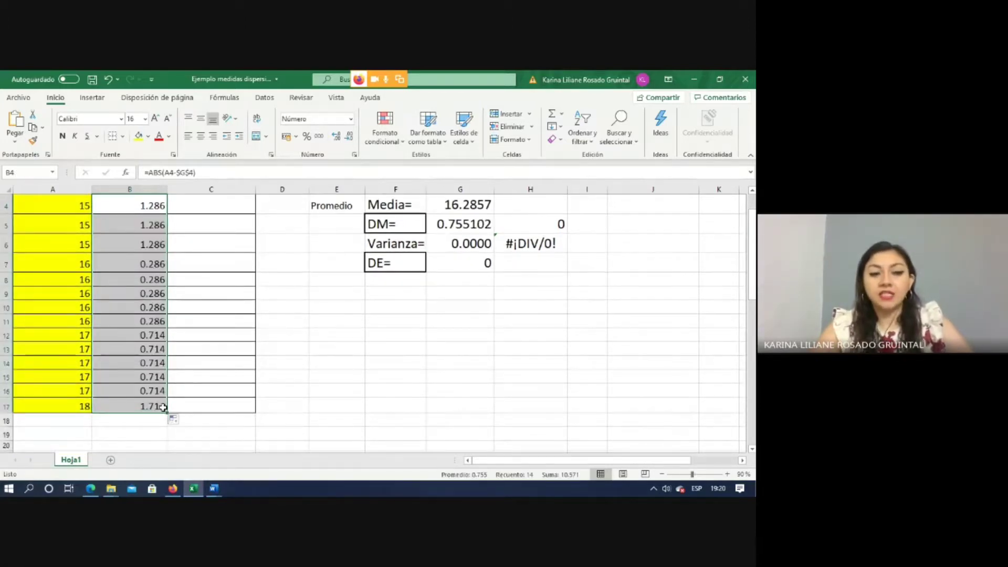
{"action": "left_click", "coordinate": [323, 382]}
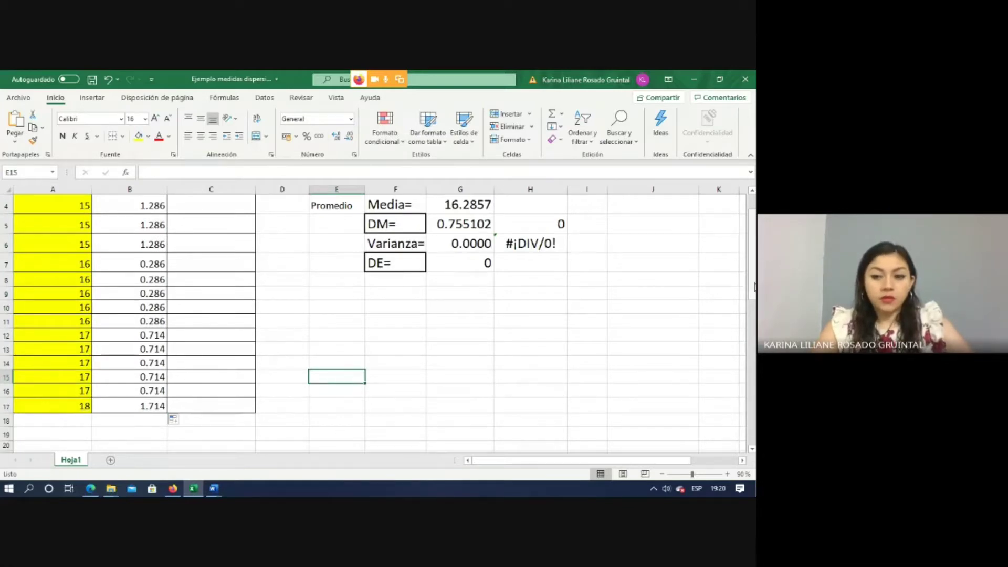
{"action": "scroll", "coordinate": [754, 286], "scroll_direction": "up", "scroll_amount": 1}
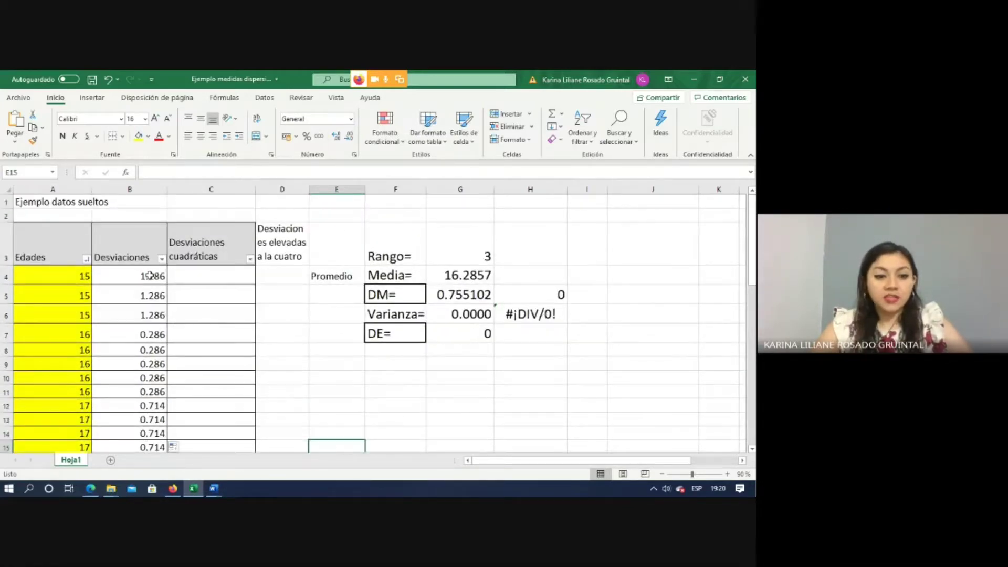
{"action": "left_click_drag", "start_coordinate": [149, 275], "coordinate": [142, 407]}
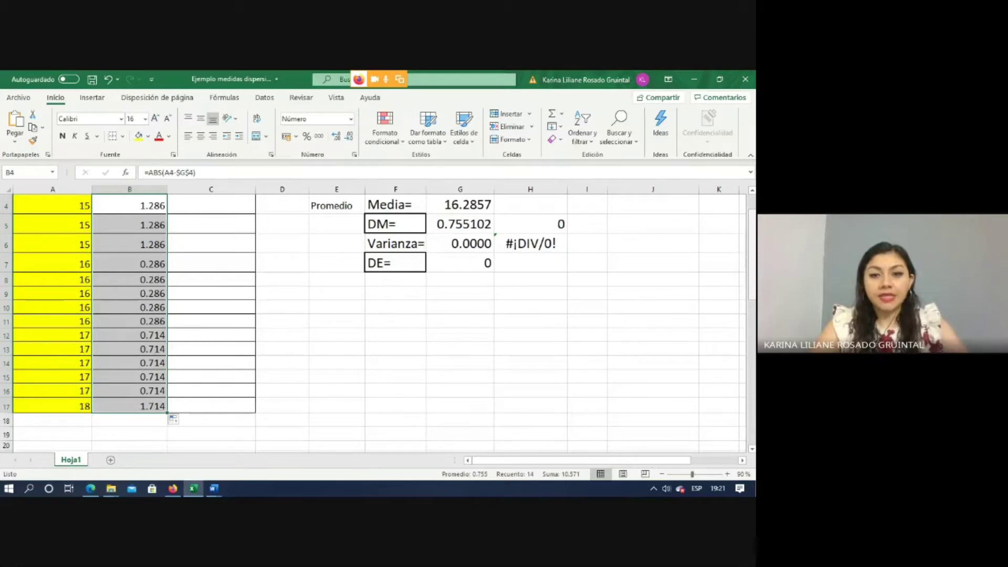
{"action": "scroll", "coordinate": [492, 292], "scroll_direction": "up", "scroll_amount": 1}
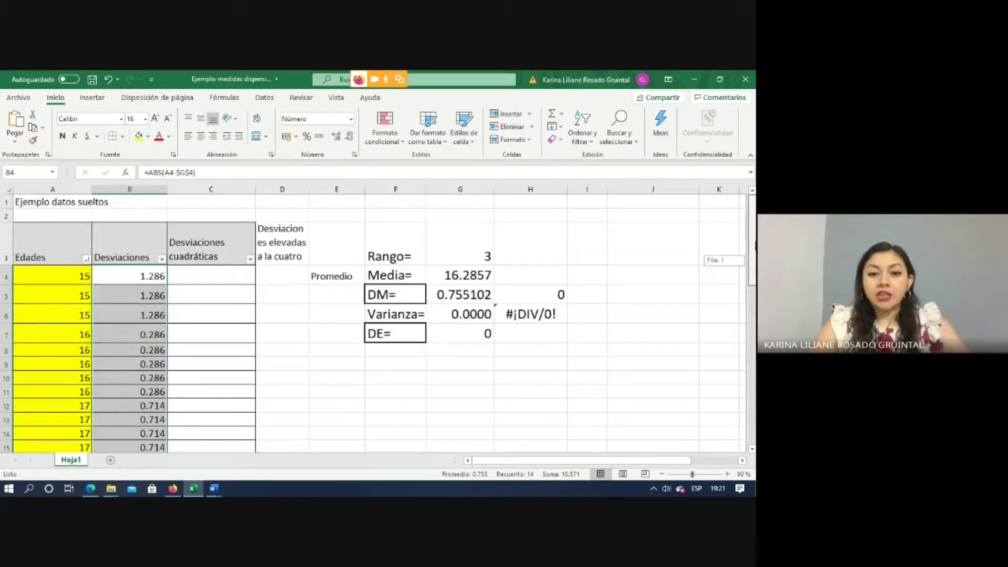
Step: Clear the DM result in G5 and enter the wrapped label "Desviación media" in E5
{"action": "left_click", "coordinate": [456, 299]}
{"action": "key", "text": "Delete"}
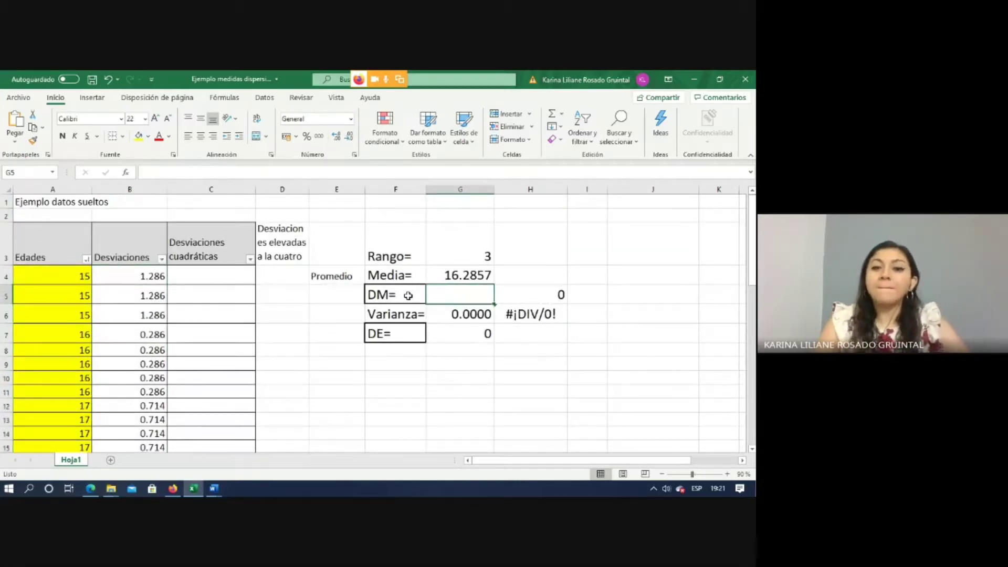
{"action": "left_click", "coordinate": [320, 297]}
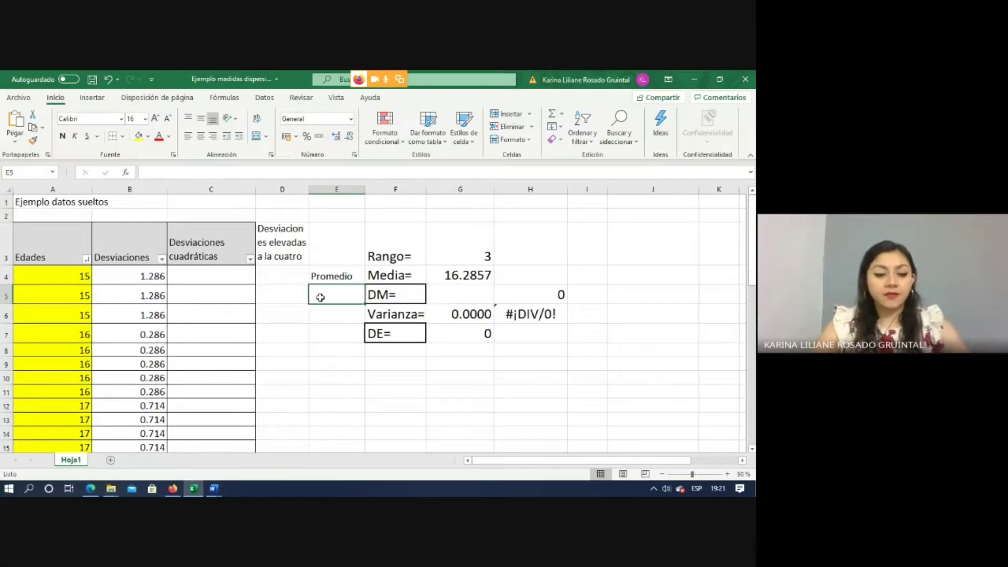
{"action": "type", "text": "Des"}
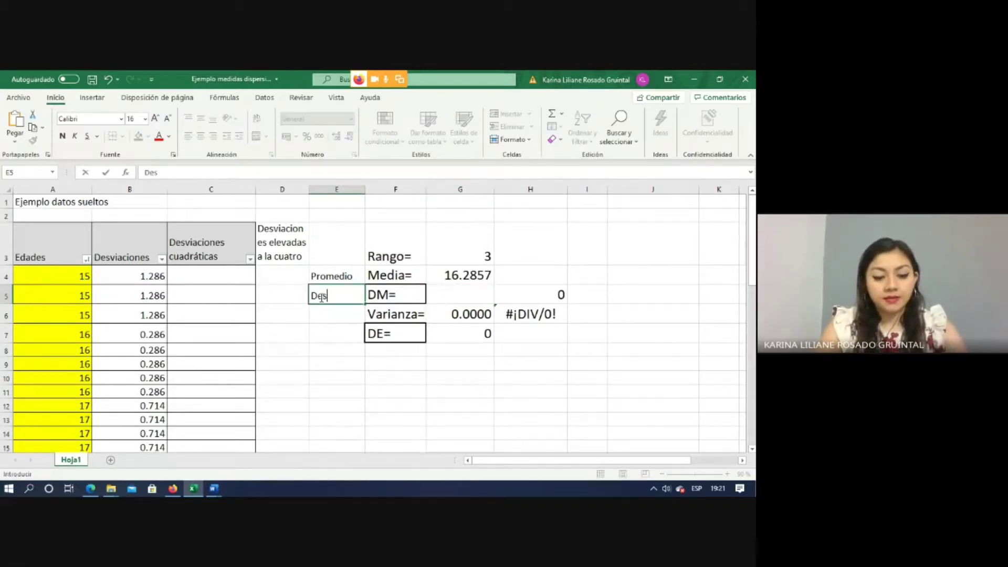
{"action": "type", "text": "viació"}
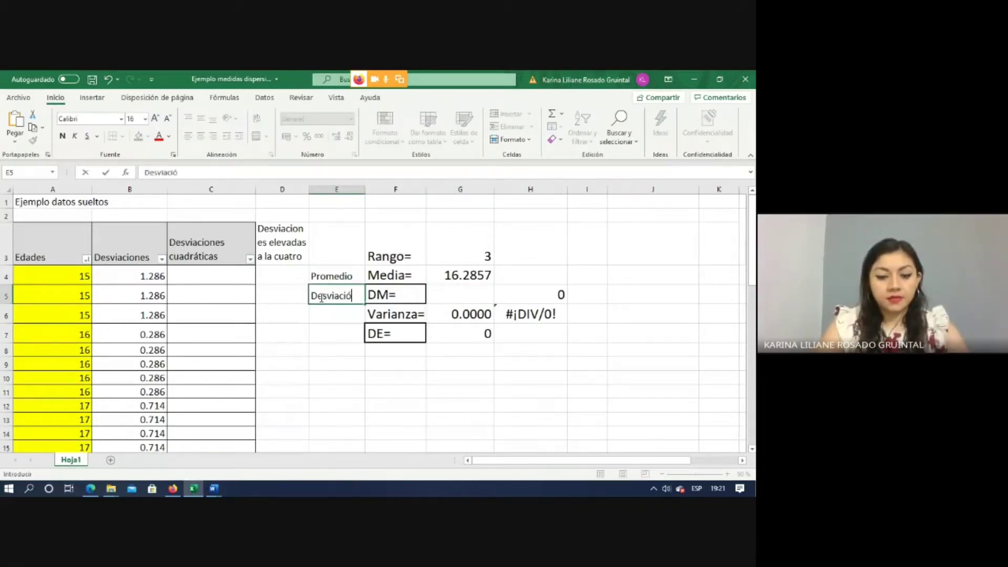
{"action": "type", "text": "n medua"}
{"action": "key", "text": "BackSpace"}
{"action": "key", "text": "BackSpace"}
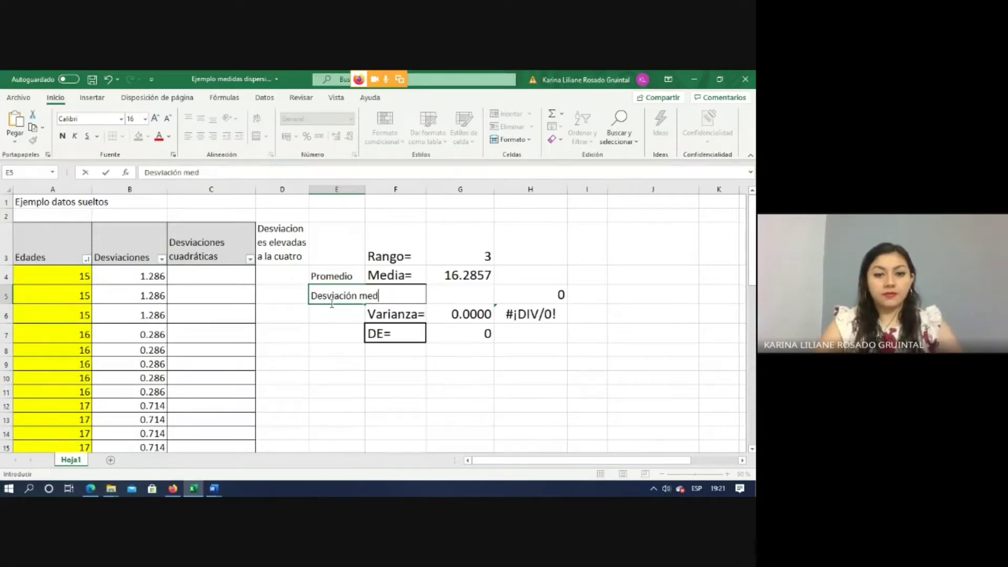
{"action": "type", "text": "ia"}
{"action": "key", "text": "Return"}
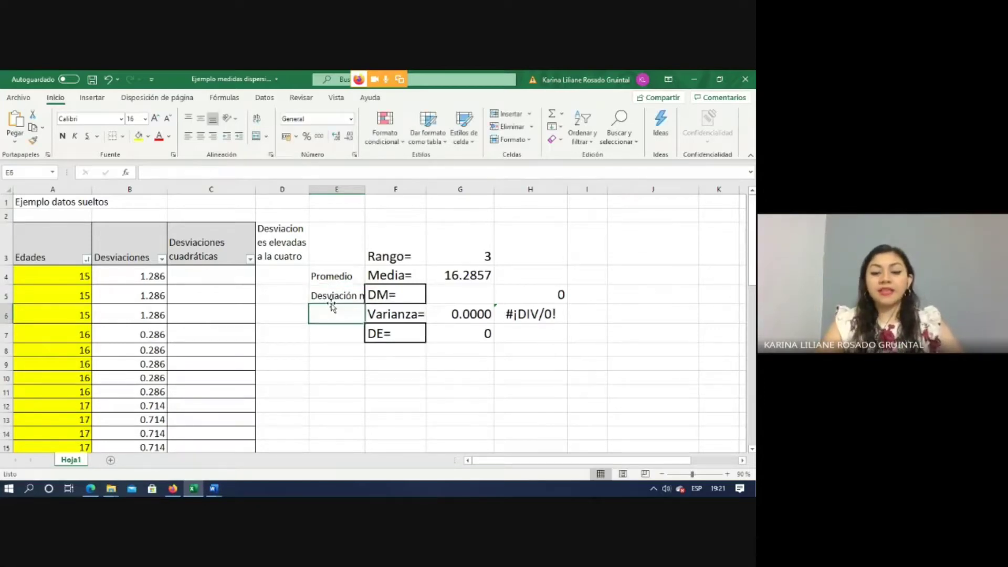
{"action": "left_click", "coordinate": [334, 302]}
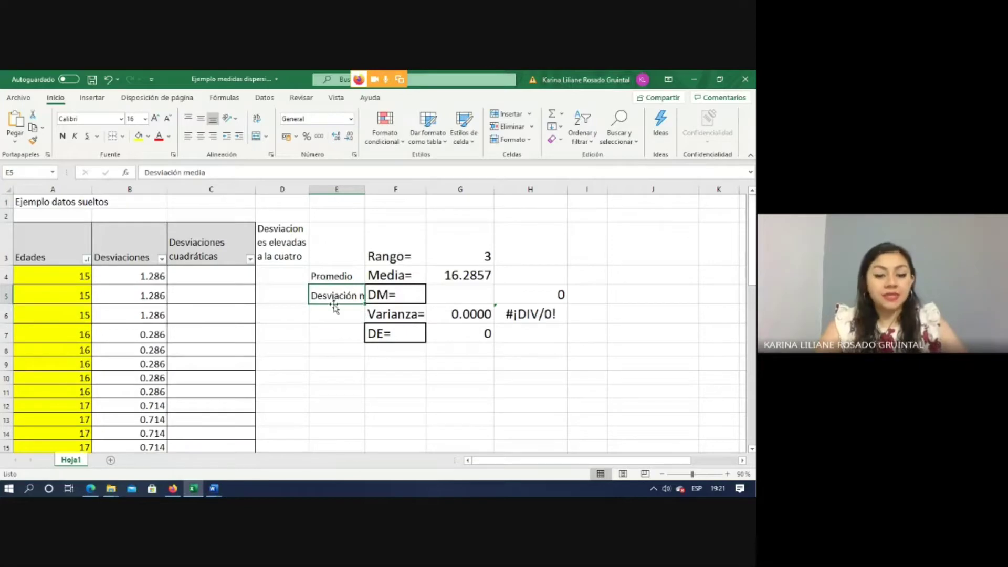
{"action": "left_click", "coordinate": [256, 118]}
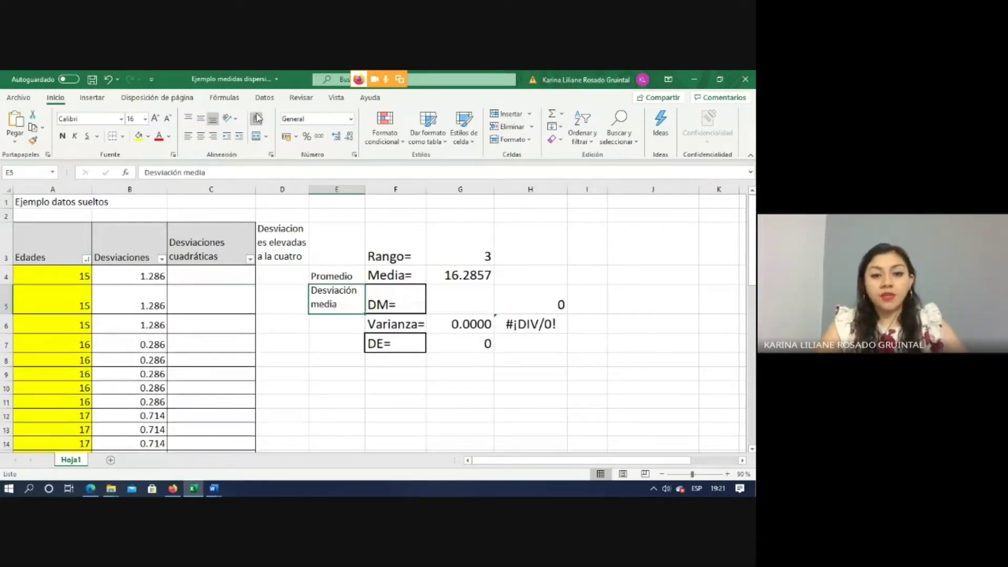
Step: Calculate the mean deviation in G5 with the formula =PROMEDIO(B4:B17)
{"action": "left_click", "coordinate": [471, 302]}
{"action": "type", "text": "="}
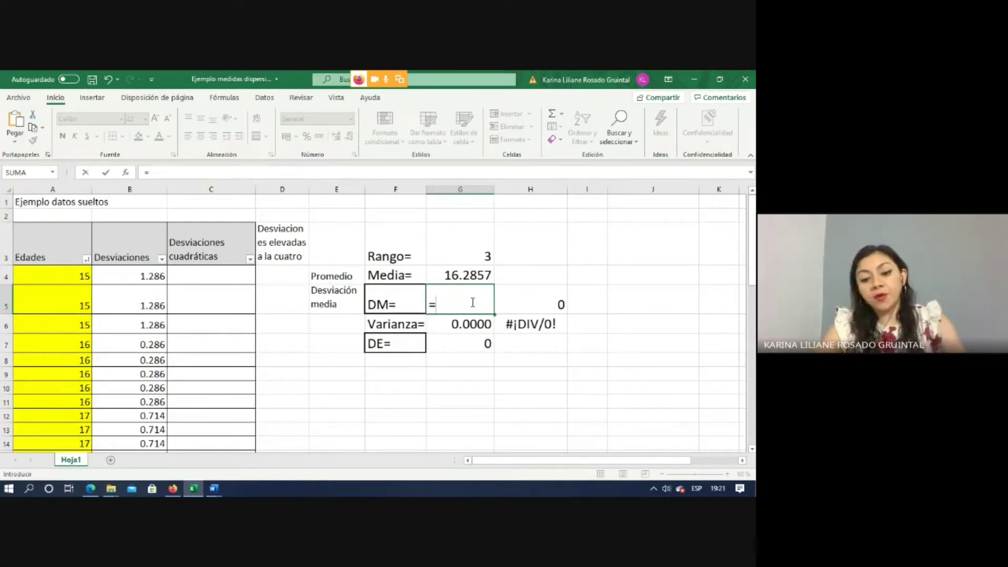
{"action": "type", "text": "prome"}
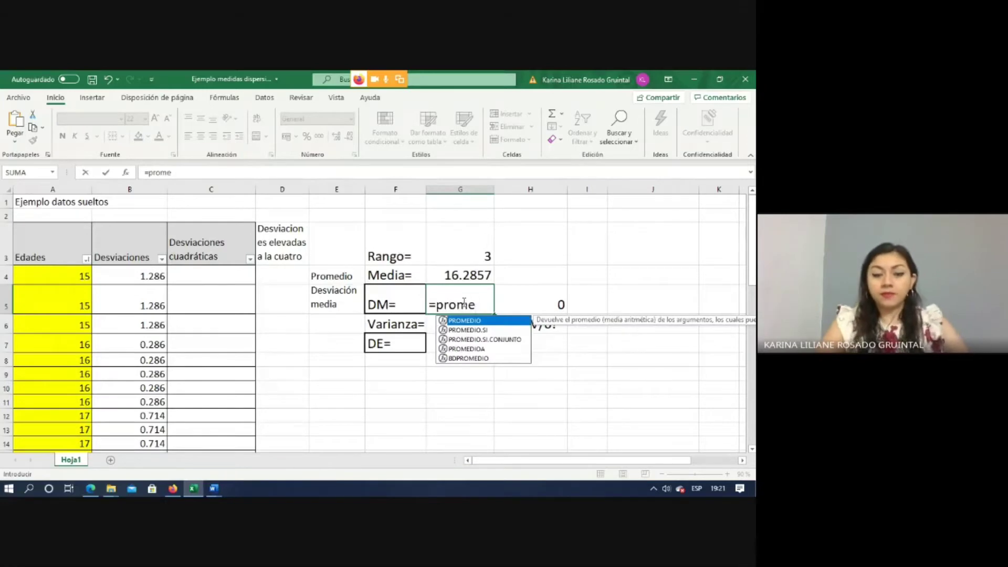
{"action": "double_click", "coordinate": [465, 321]}
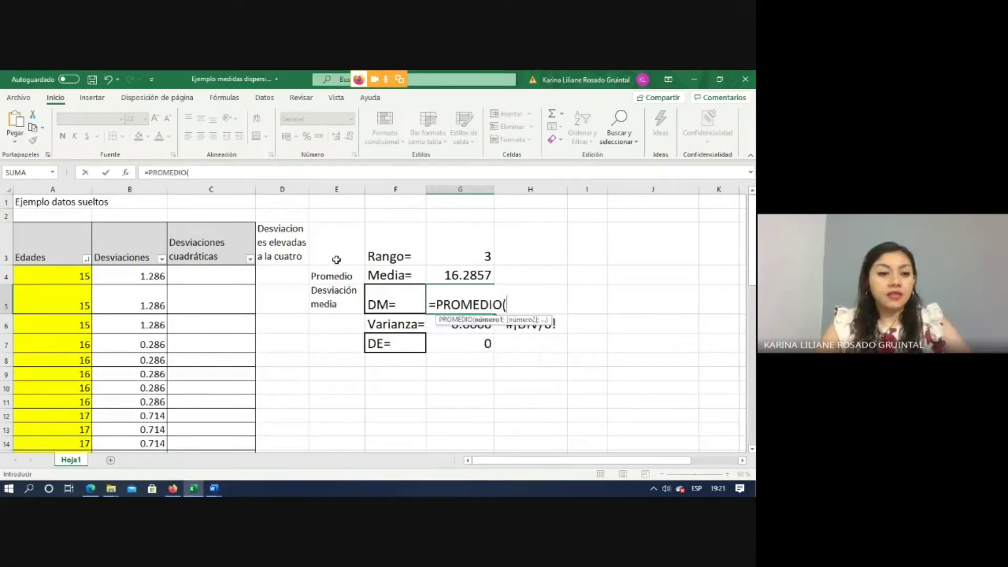
{"action": "left_click_drag", "start_coordinate": [144, 267], "coordinate": [146, 415]}
{"action": "key", "text": "Return"}
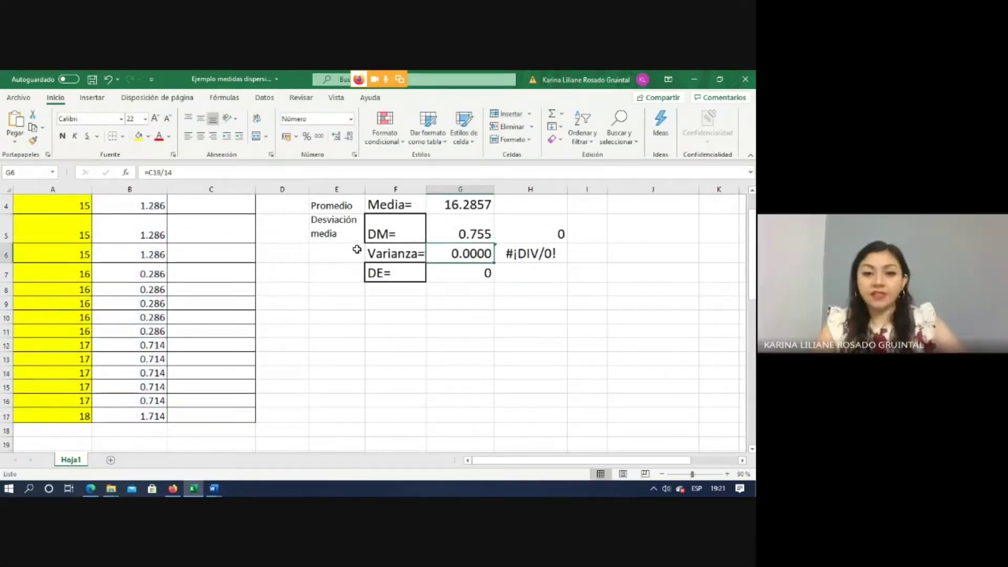
{"action": "left_click", "coordinate": [469, 233]}
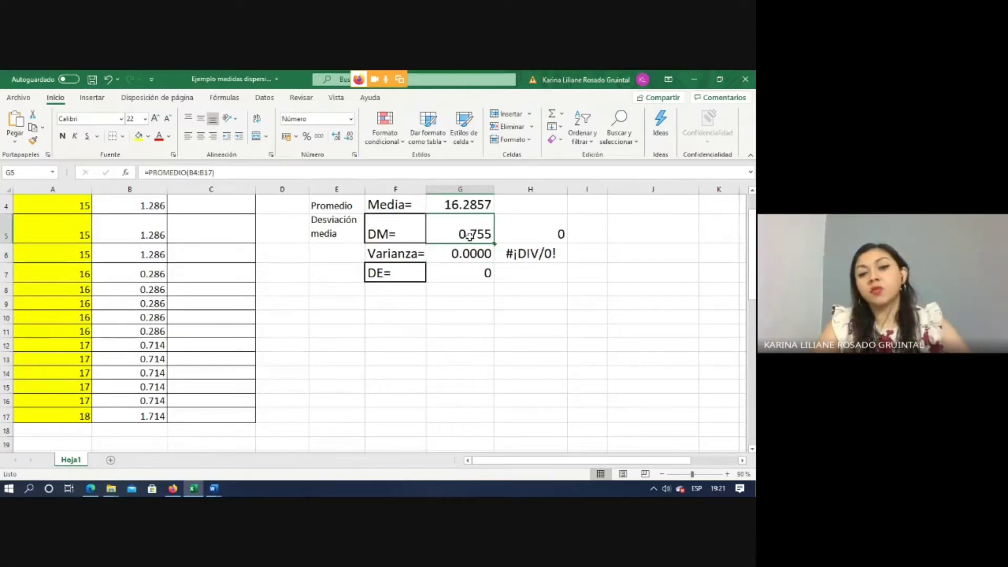
Step: Replace the formula in H5 with =DESVPROM(A4:A17) to calculate the mean deviation directly from the ages
{"action": "left_click_drag", "start_coordinate": [753, 268], "coordinate": [752, 263]}
{"action": "left_click", "coordinate": [537, 275]}
{"action": "key", "text": "Right"}
{"action": "key", "text": "Right"}
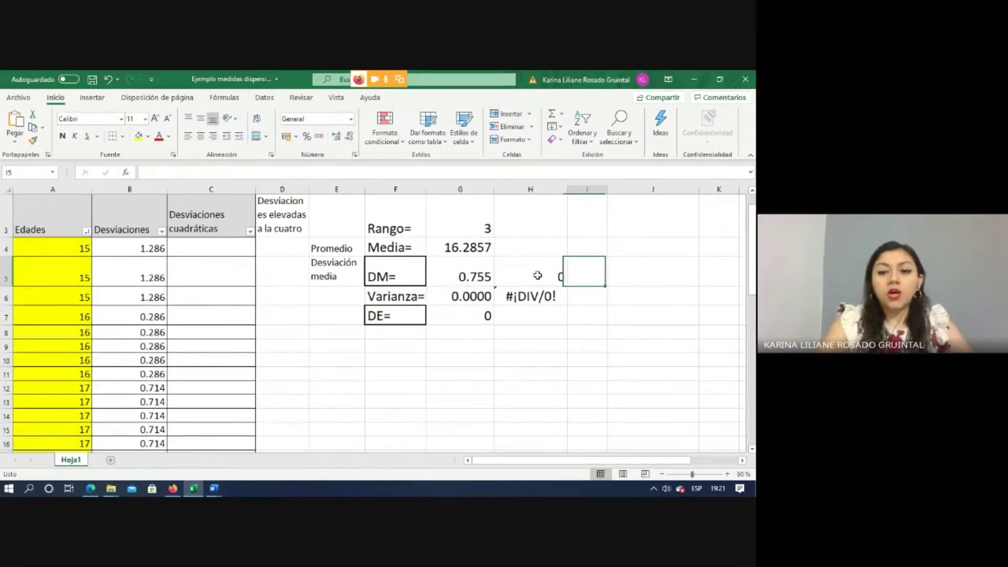
{"action": "left_click", "coordinate": [525, 276]}
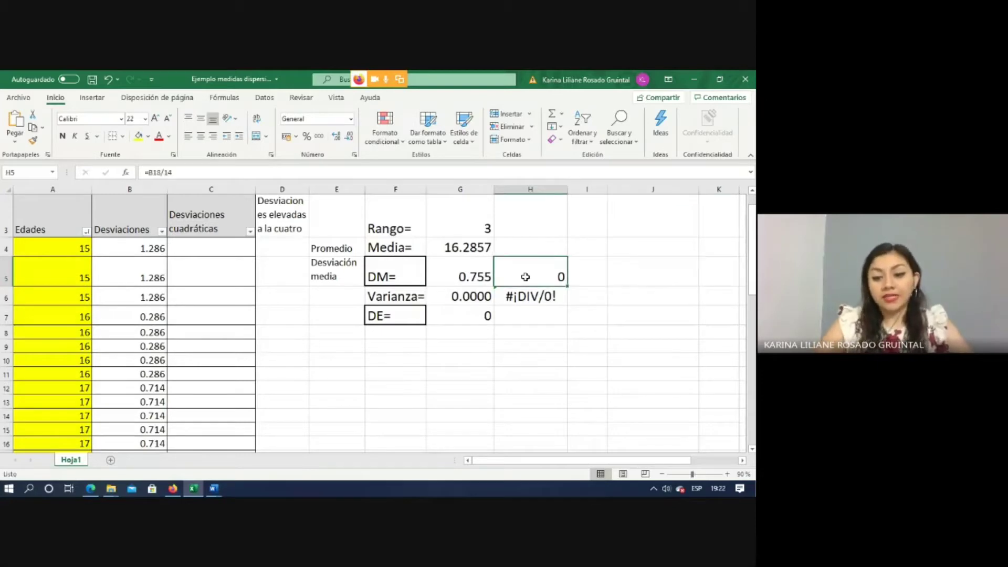
{"action": "key", "text": "Delete"}
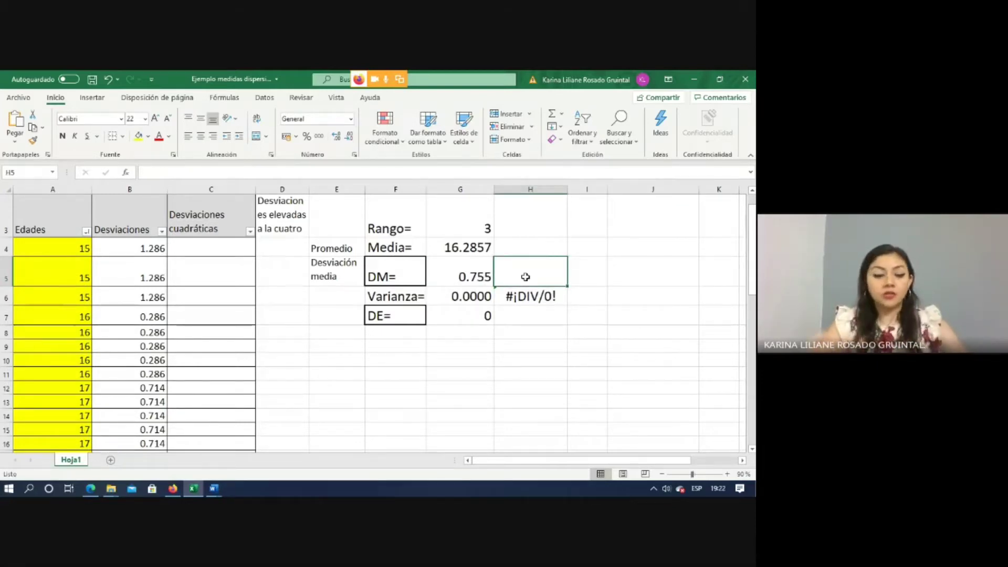
{"action": "type", "text": "="}
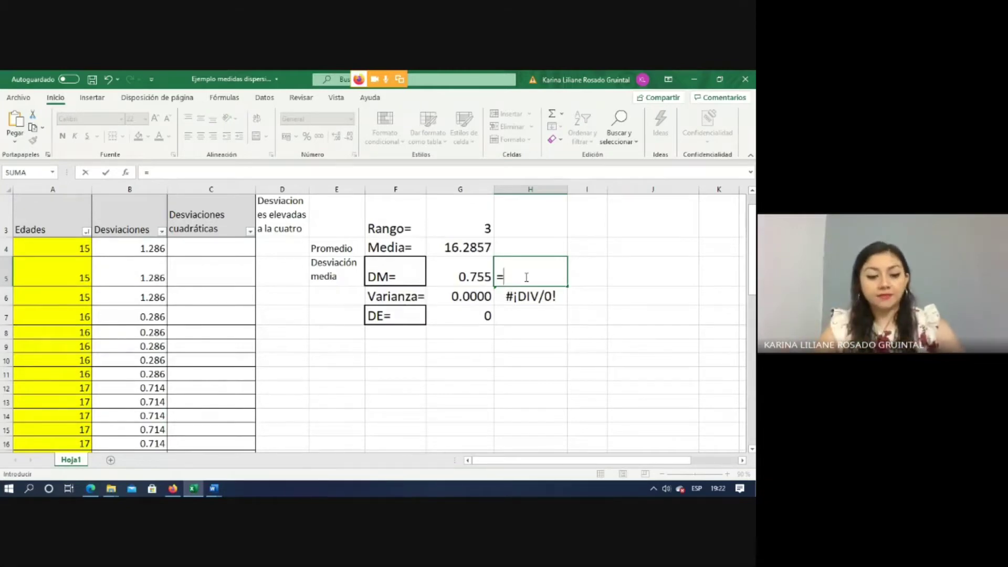
{"action": "type", "text": "des"}
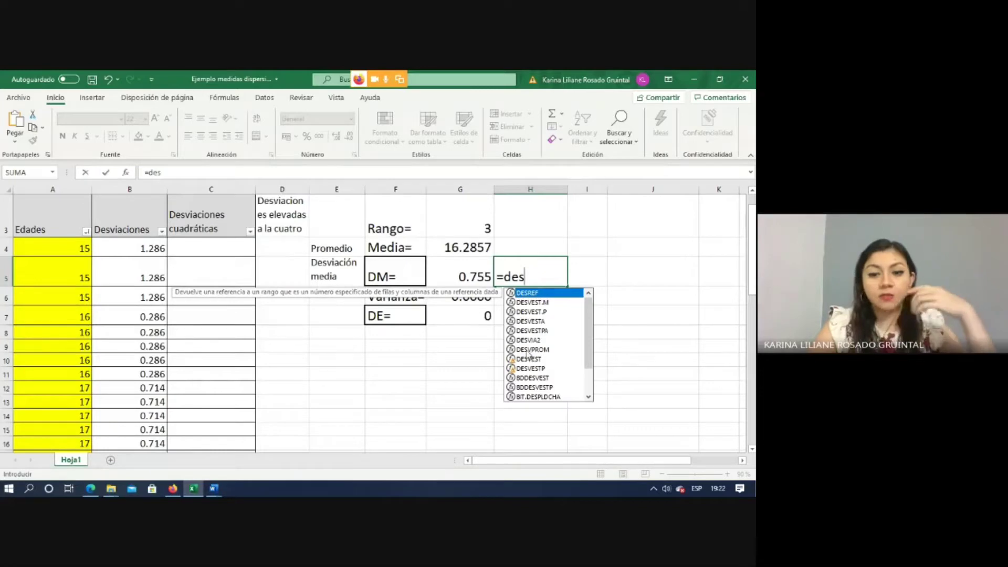
{"action": "left_click", "coordinate": [527, 350]}
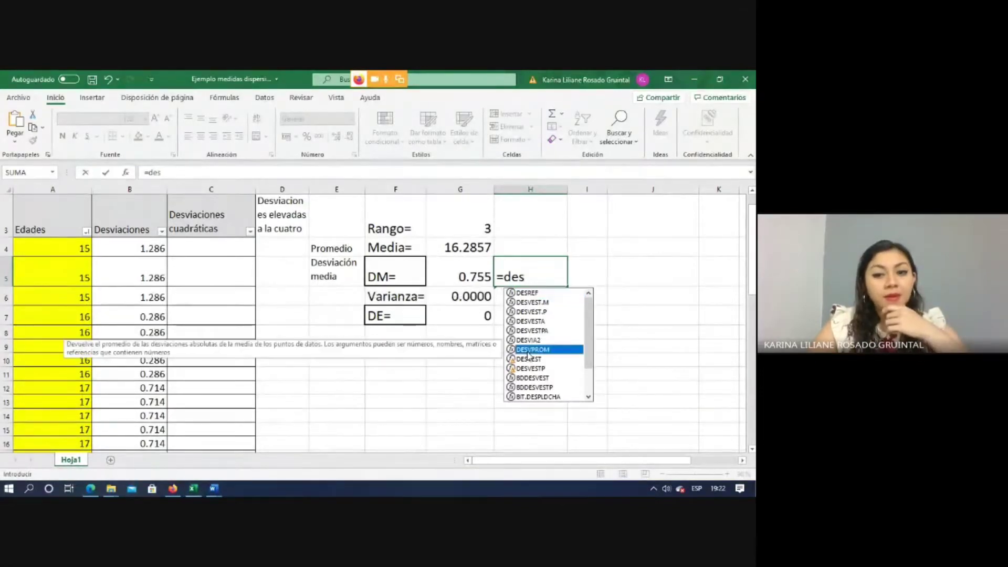
{"action": "double_click", "coordinate": [527, 351]}
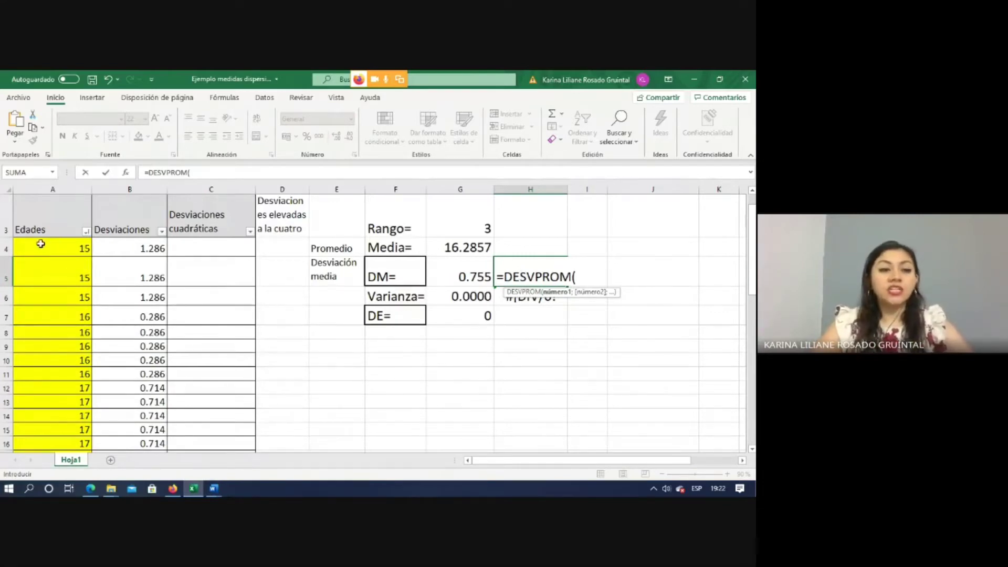
{"action": "left_click_drag", "start_coordinate": [41, 244], "coordinate": [57, 417]}
{"action": "key", "text": "Return"}
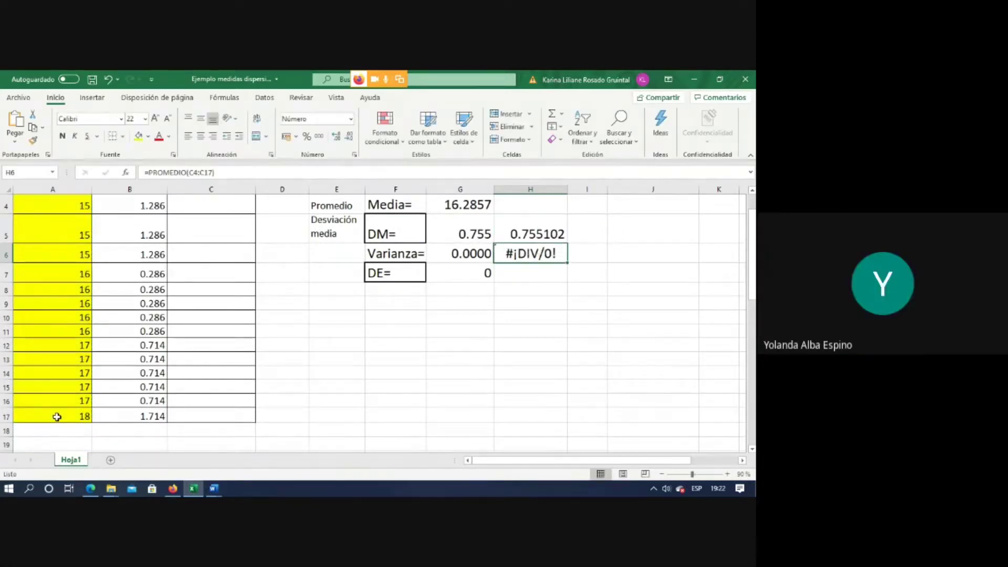
Step: Calculate the first squared deviation in C4 with the formula =B4^2
{"action": "left_click", "coordinate": [503, 223]}
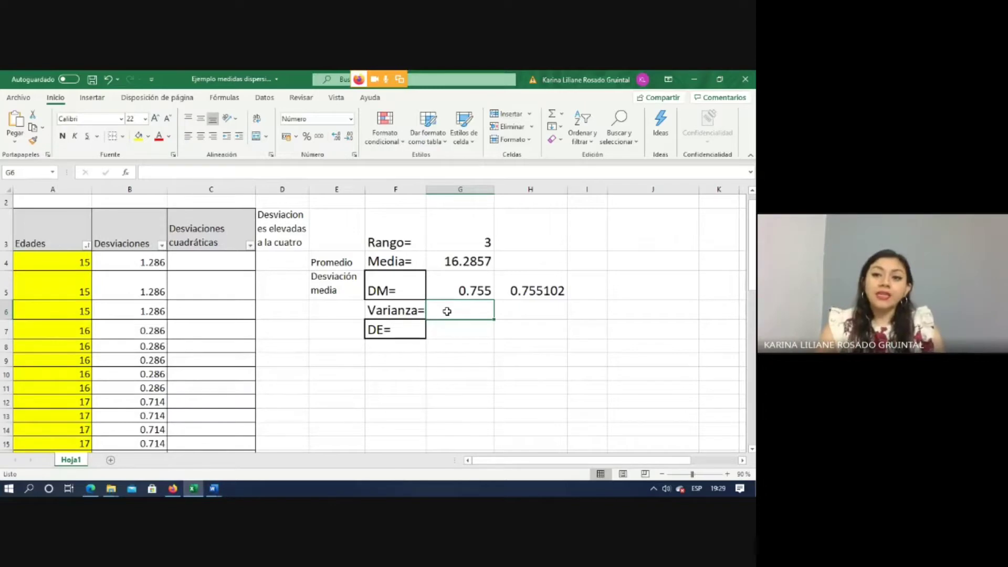
{"action": "left_click", "coordinate": [192, 267]}
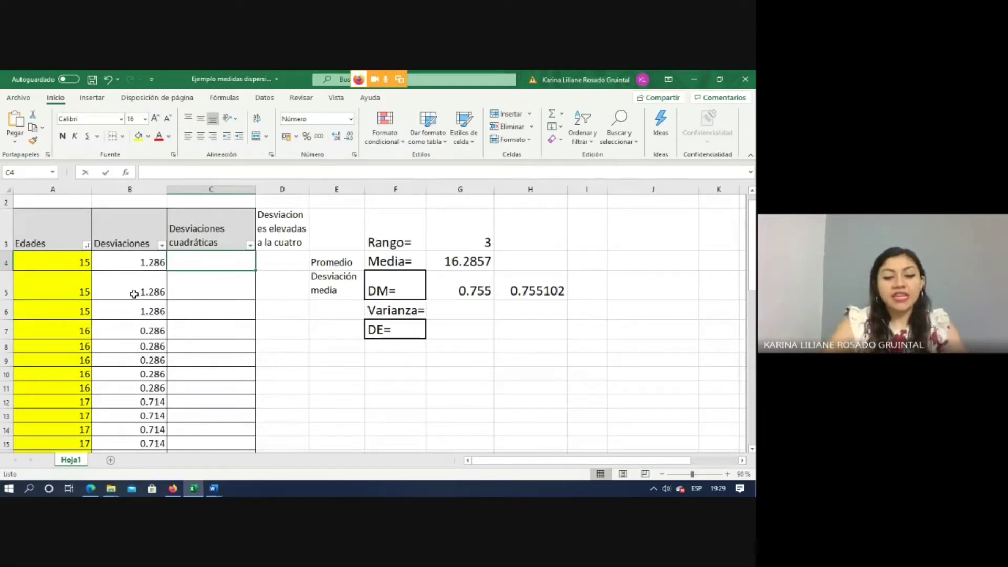
{"action": "type", "text": "="}
{"action": "left_click", "coordinate": [147, 263]}
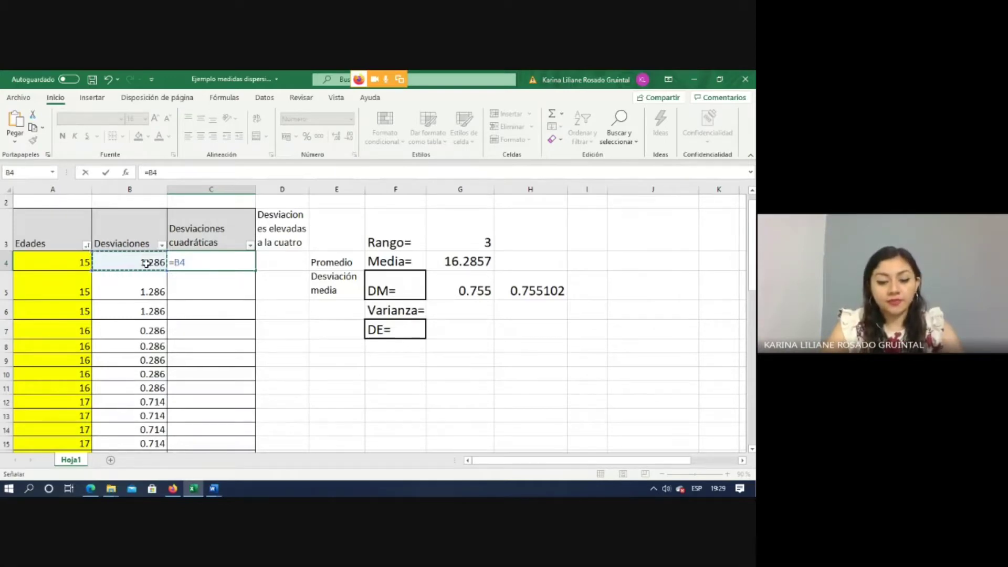
{"action": "type", "text": "["}
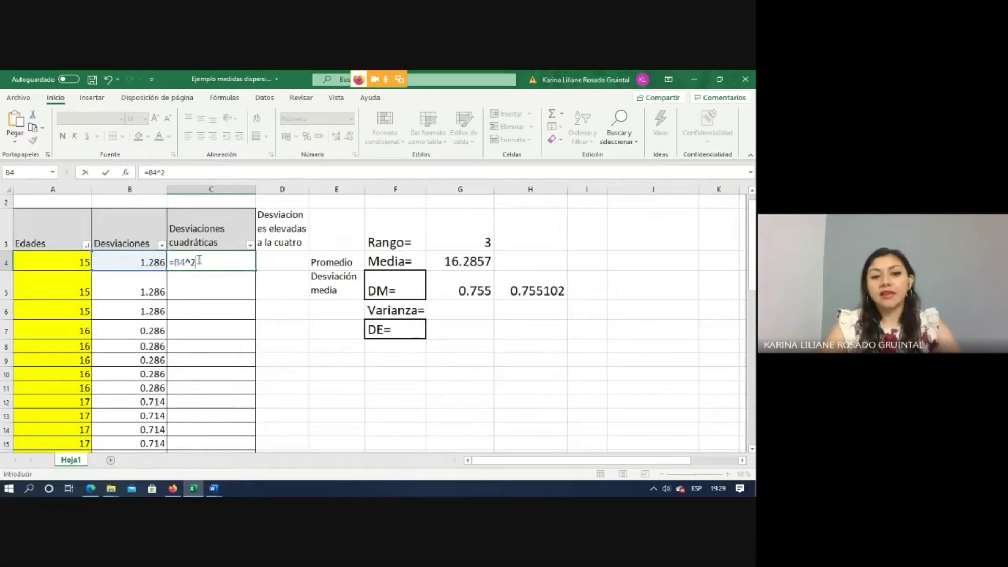
{"action": "key", "text": "Return"}
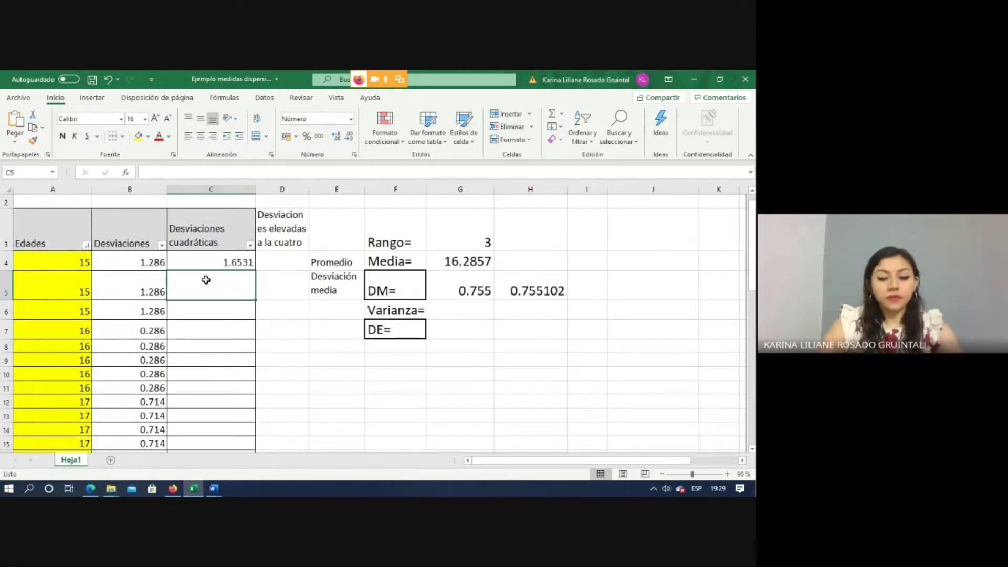
Step: Calculate the squared deviation in C5 directly from the age and the fixed mean with the formula =(A5-$G$4)^2
{"action": "type", "text": "=("}
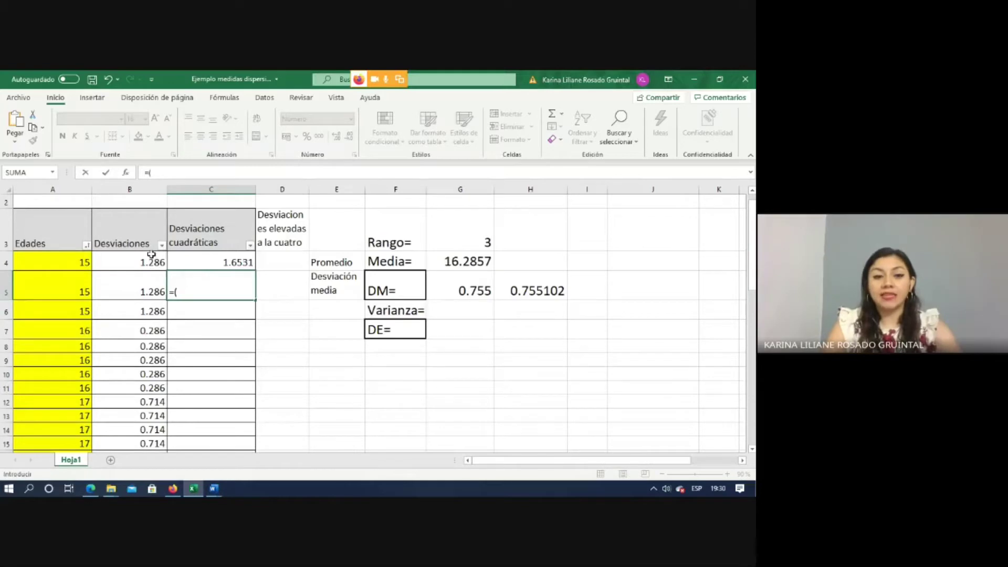
{"action": "left_click", "coordinate": [68, 290]}
{"action": "type", "text": "-"}
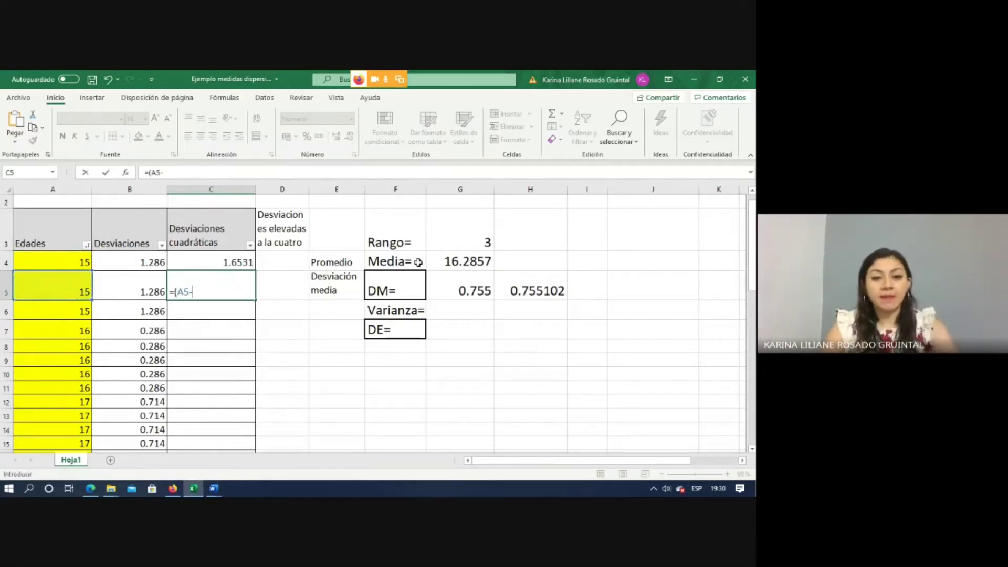
{"action": "left_click", "coordinate": [446, 263]}
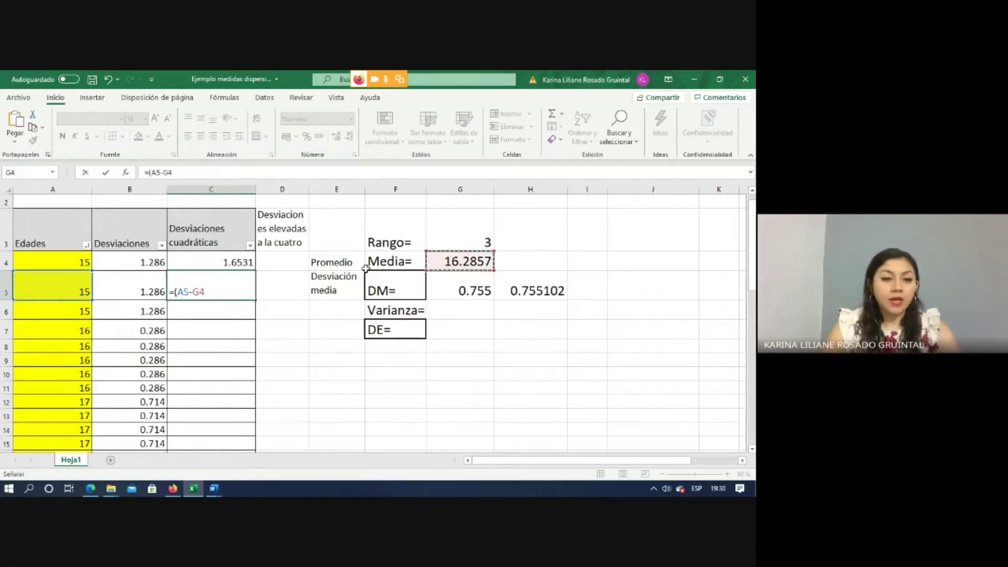
{"action": "left_click", "coordinate": [194, 290]}
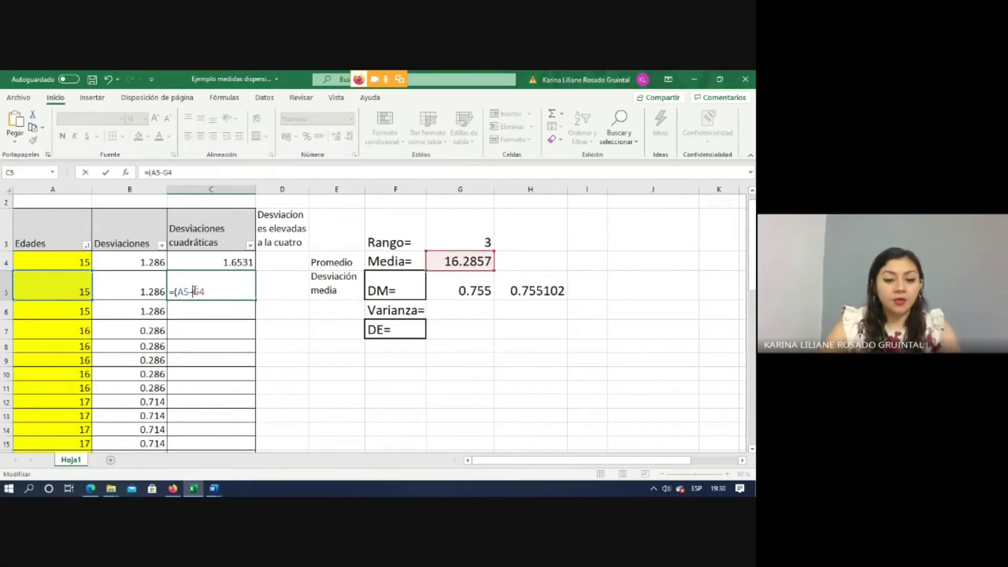
{"action": "type", "text": "$"}
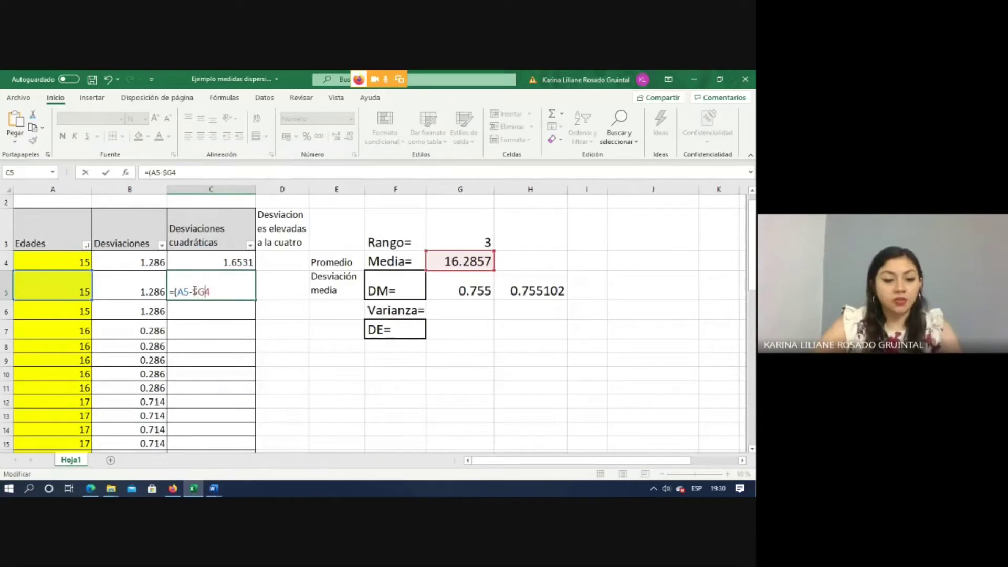
{"action": "key", "text": "Right"}
{"action": "type", "text": "$"}
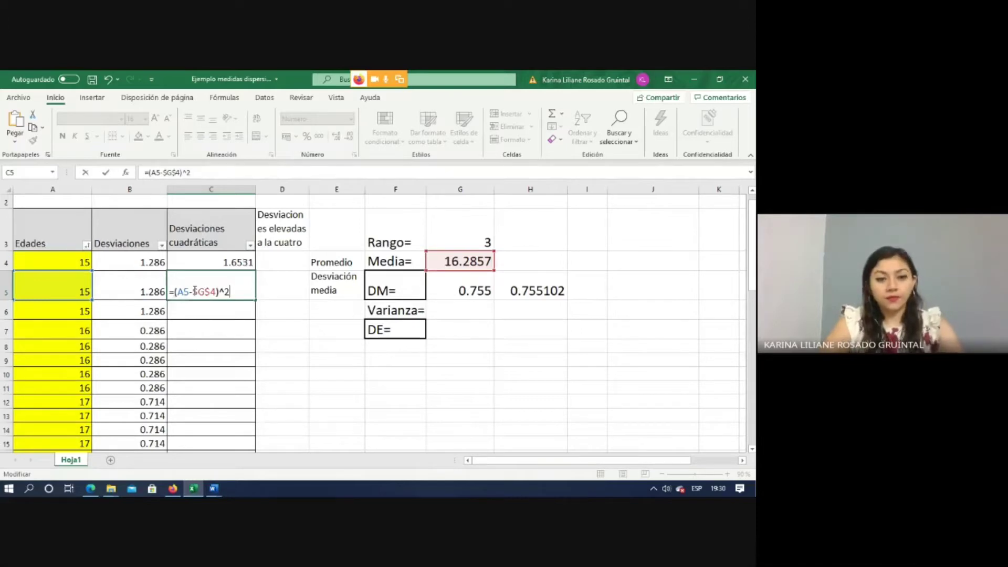
{"action": "key", "text": "Return"}
Step: Fill the squared deviation formula from C5 down through C17
{"action": "left_click", "coordinate": [235, 286]}
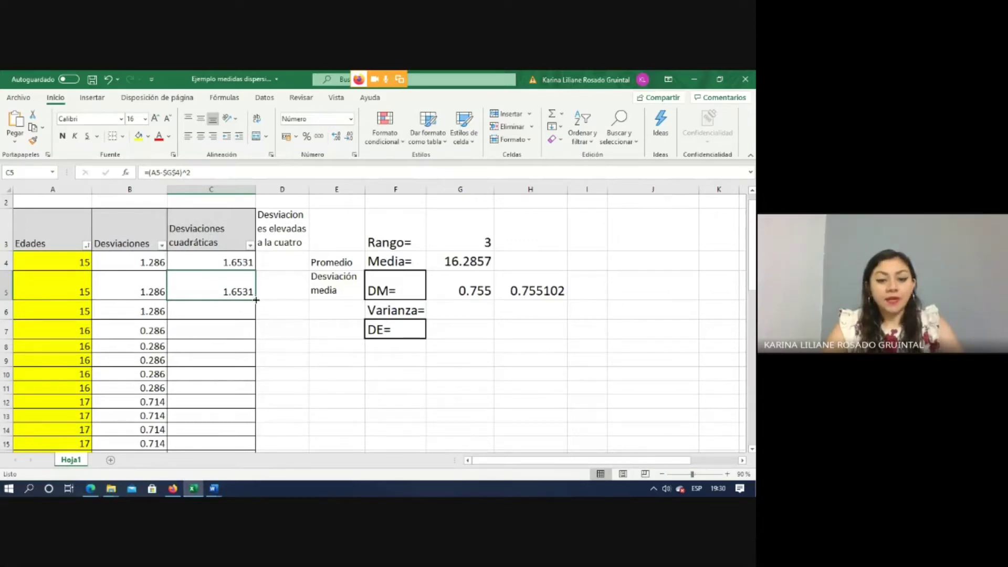
{"action": "left_click_drag", "start_coordinate": [256, 300], "coordinate": [246, 429]}
{"action": "left_click_drag", "start_coordinate": [246, 422], "coordinate": [247, 426]}
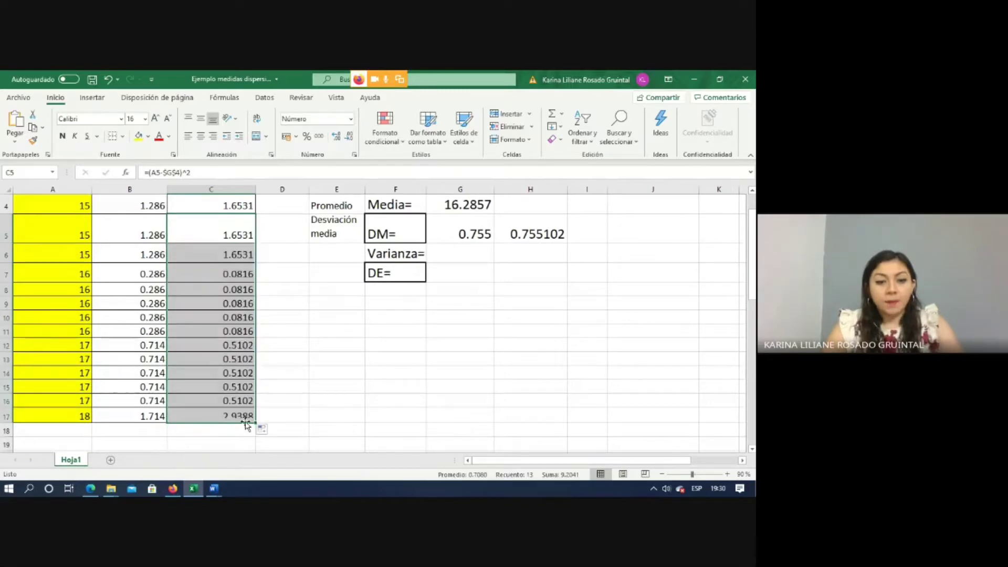
{"action": "left_click", "coordinate": [317, 412]}
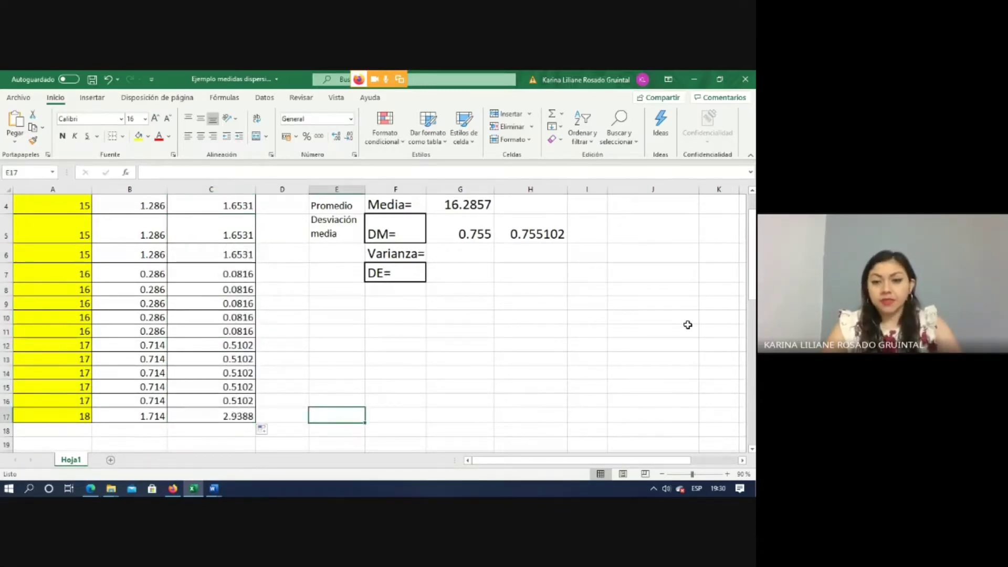
Step: Calculate the variance in G6 as the average of the squared deviations with the formula =PROMEDIO(C4:C17)
{"action": "scroll", "coordinate": [679, 282], "scroll_direction": "up", "scroll_amount": 1}
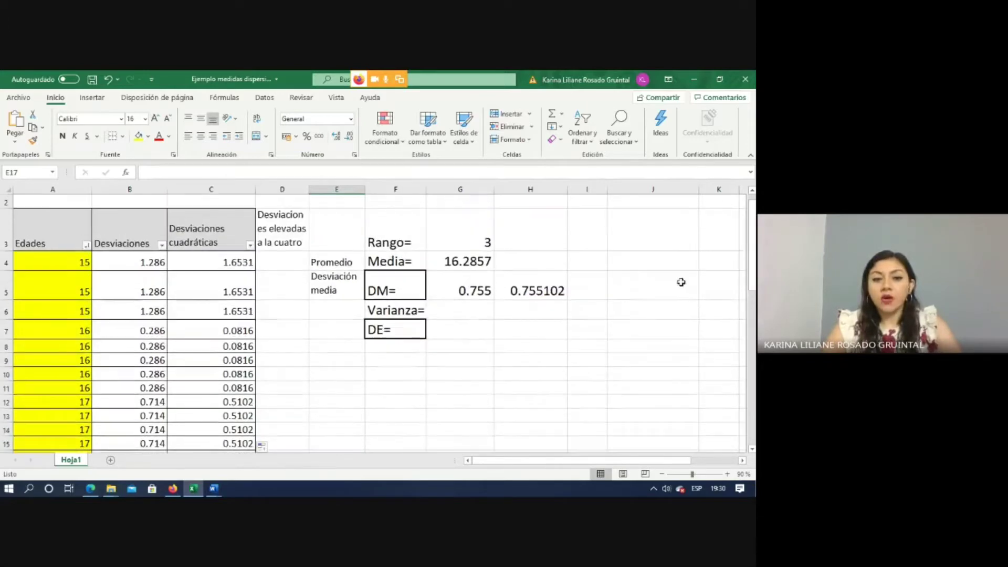
{"action": "left_click", "coordinate": [459, 313]}
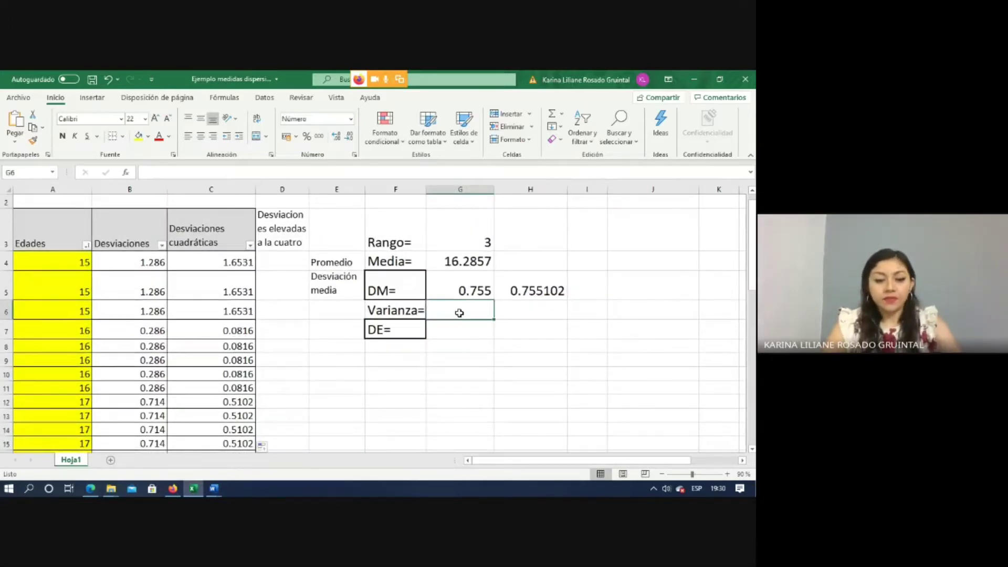
{"action": "type", "text": "="}
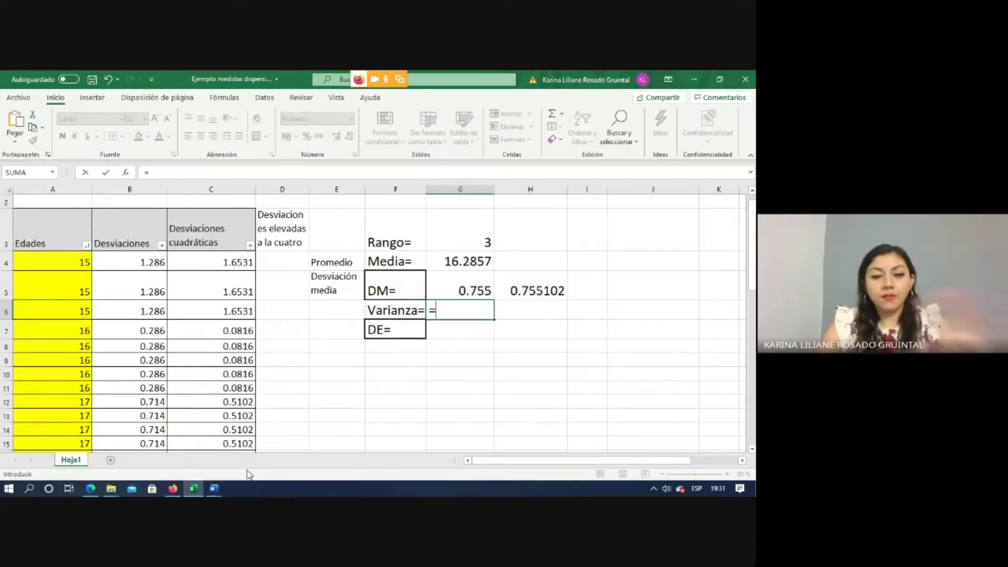
{"action": "key", "text": "BackSpace"}
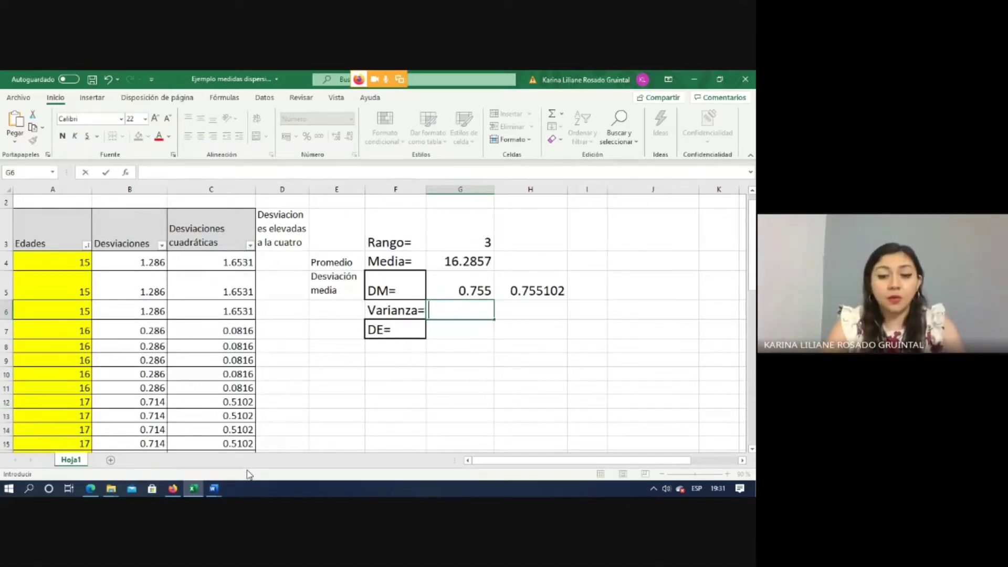
{"action": "type", "text": "="}
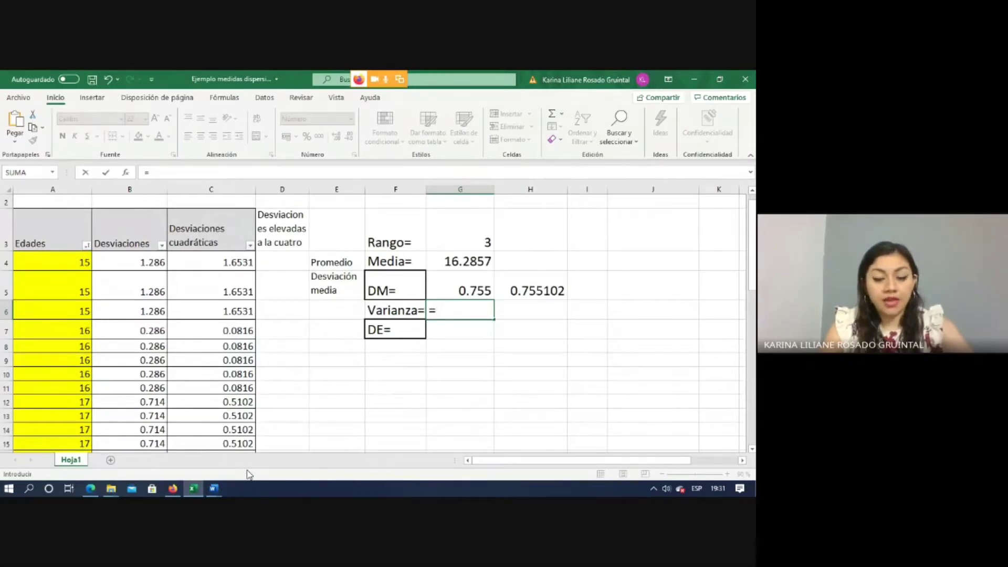
{"action": "type", "text": "pro"}
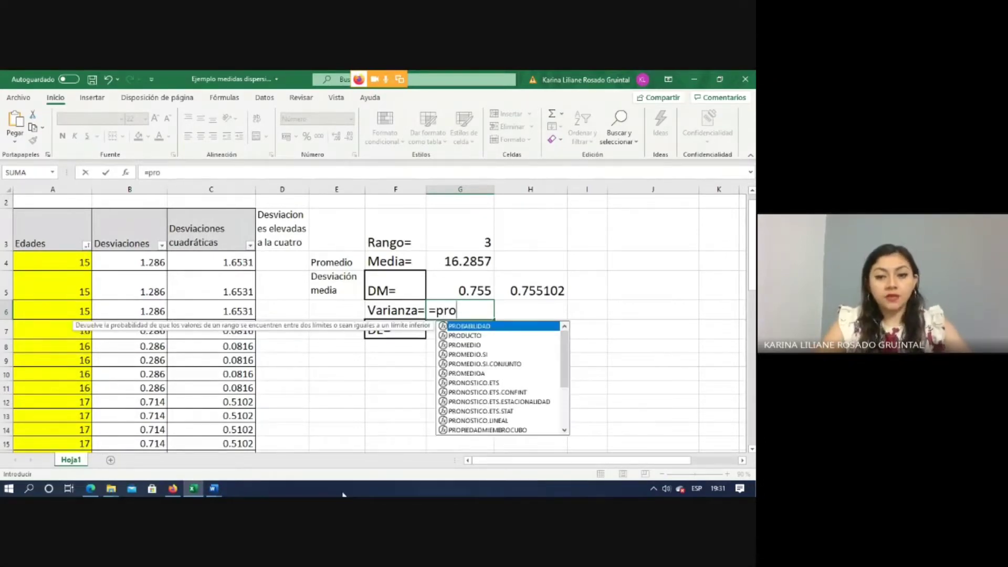
{"action": "double_click", "coordinate": [467, 345]}
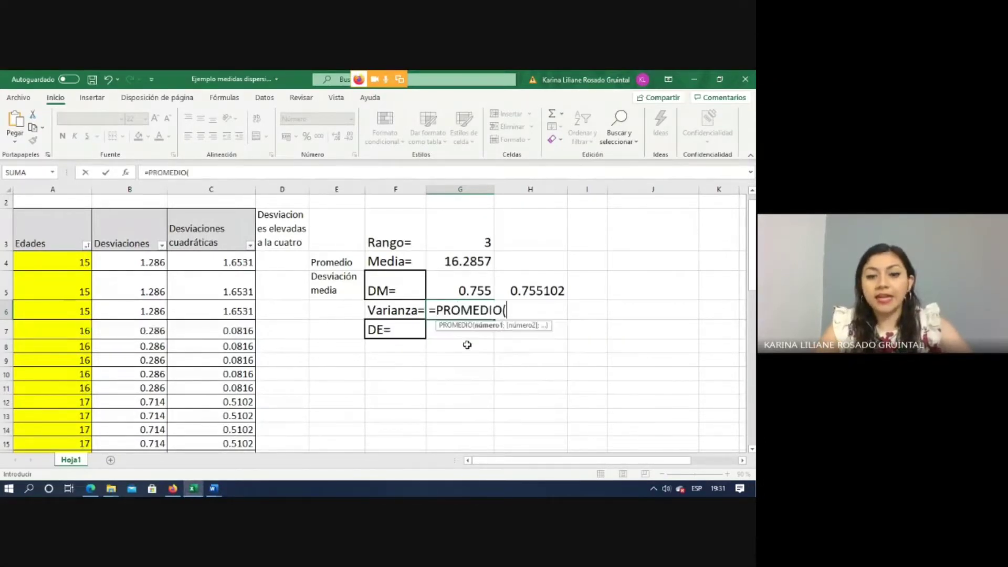
{"action": "left_click_drag", "start_coordinate": [235, 264], "coordinate": [236, 412]}
{"action": "key", "text": "Return"}
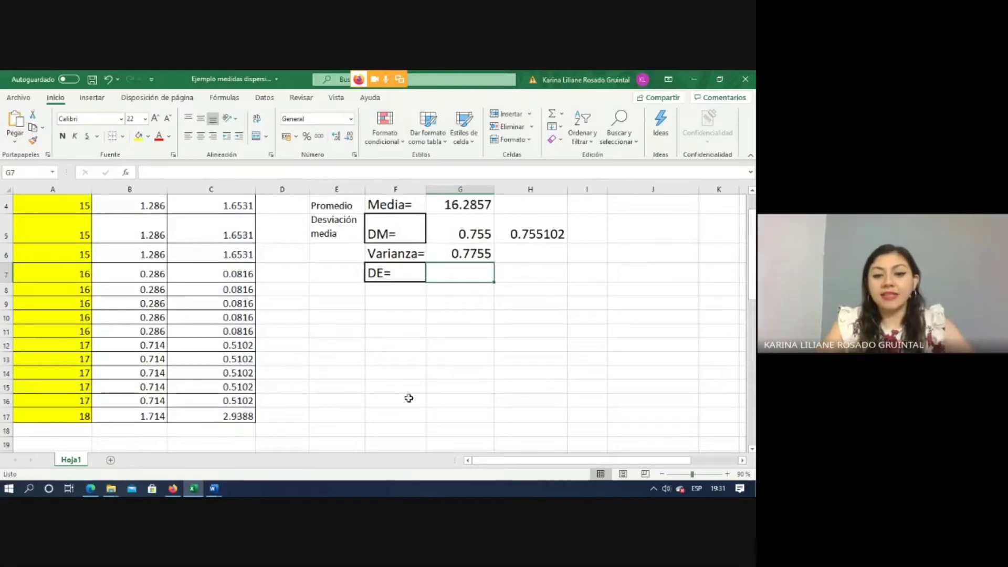
{"action": "left_click", "coordinate": [458, 258]}
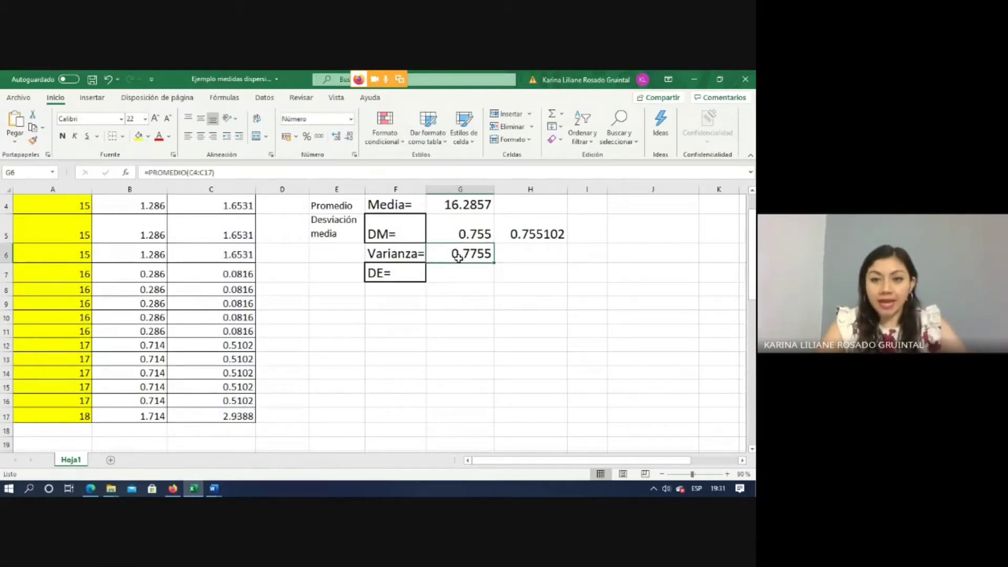
Step: Calculate the population variance in H6 directly from the ages in A4:A17 with the VAR.P function
{"action": "left_click", "coordinate": [524, 258]}
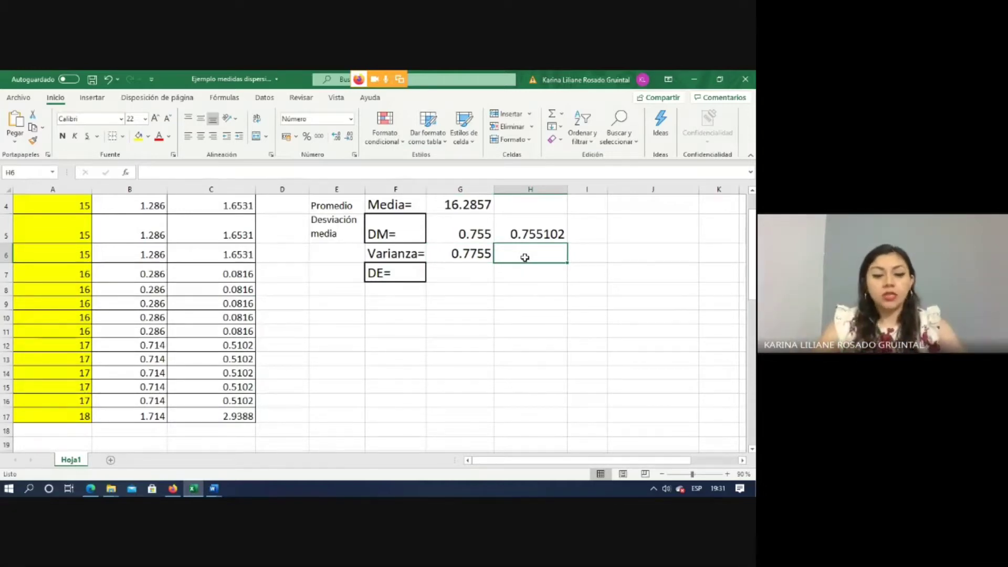
{"action": "type", "text": "="}
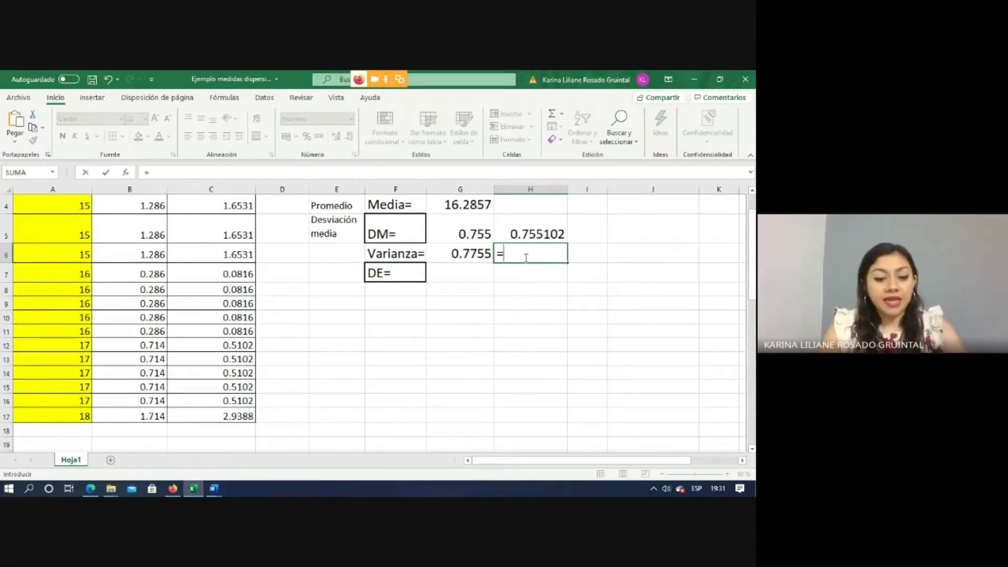
{"action": "type", "text": "va"}
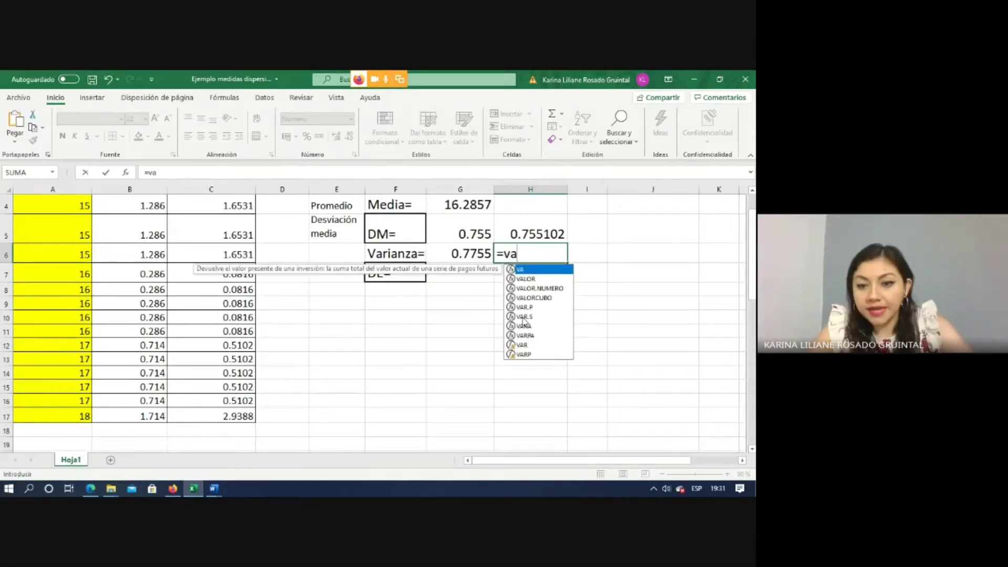
{"action": "left_click", "coordinate": [522, 317]}
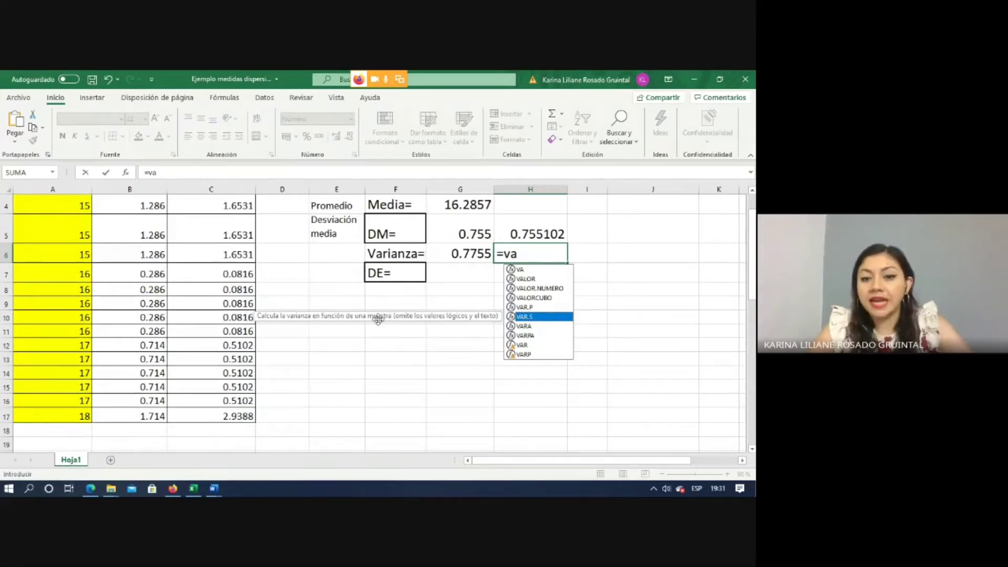
{"action": "left_click", "coordinate": [525, 307]}
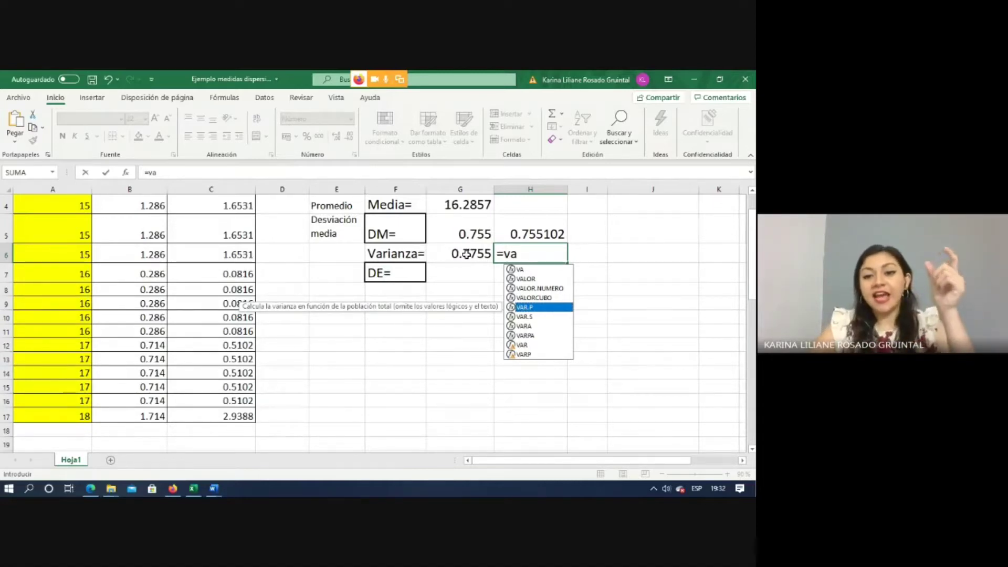
{"action": "double_click", "coordinate": [525, 307]}
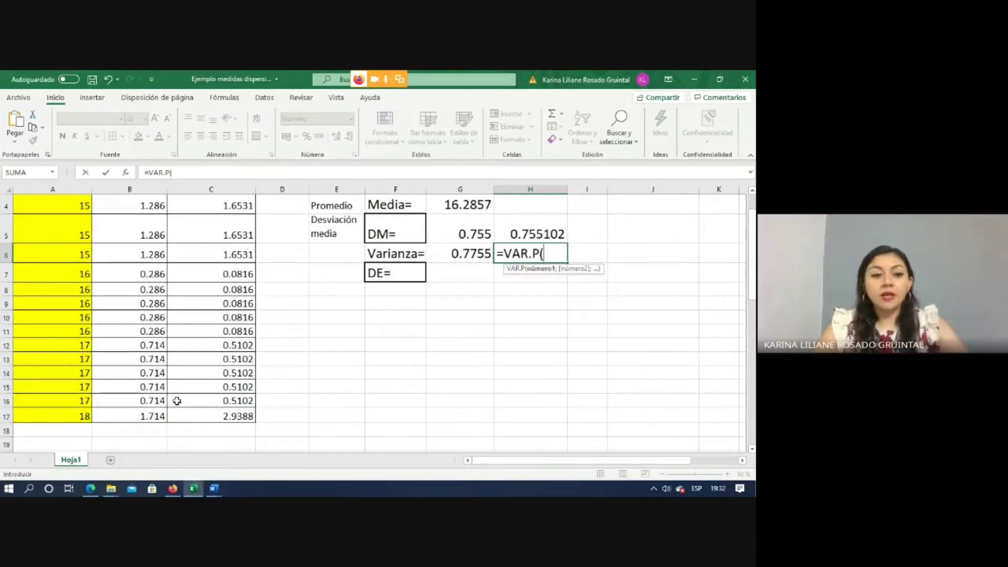
{"action": "left_click_drag", "start_coordinate": [49, 416], "coordinate": [50, 255]}
{"action": "key", "text": "Return"}
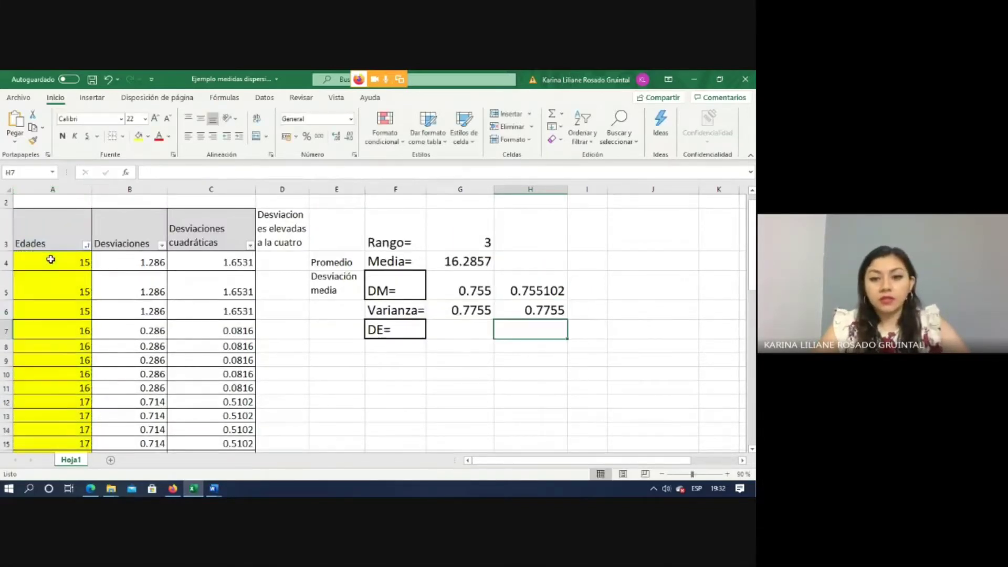
{"action": "left_click", "coordinate": [541, 313]}
{"action": "left_click", "coordinate": [473, 310]}
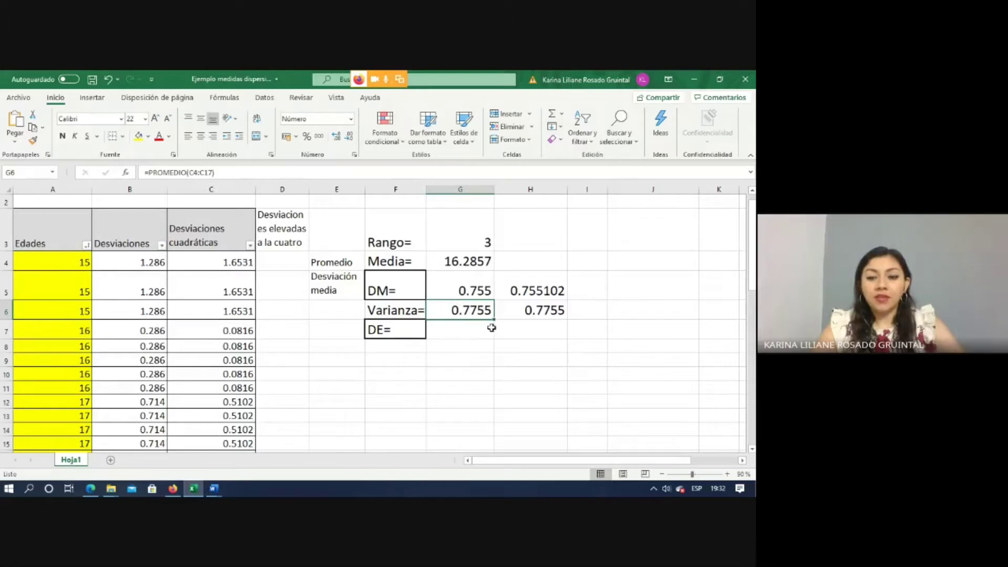
Step: Calculate the sample variance in I6 with the formula =SUMA(C4:C17)/13
{"action": "left_click", "coordinate": [607, 314]}
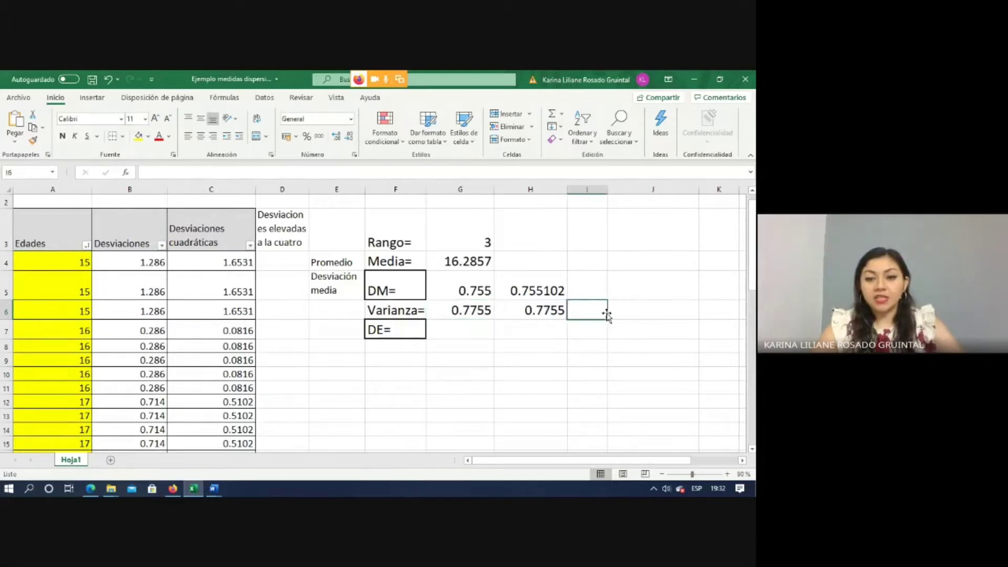
{"action": "type", "text": "="}
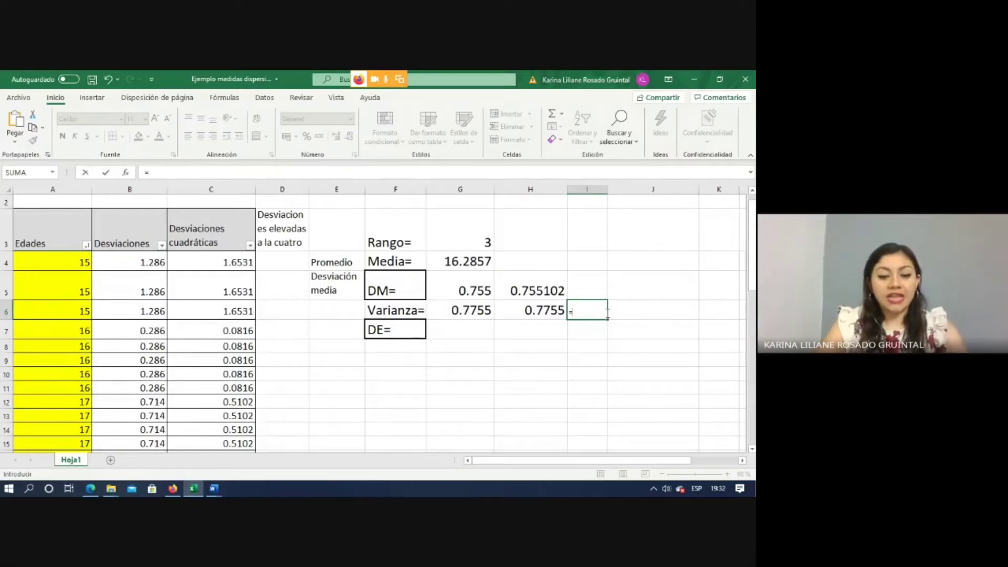
{"action": "type", "text": "suma"}
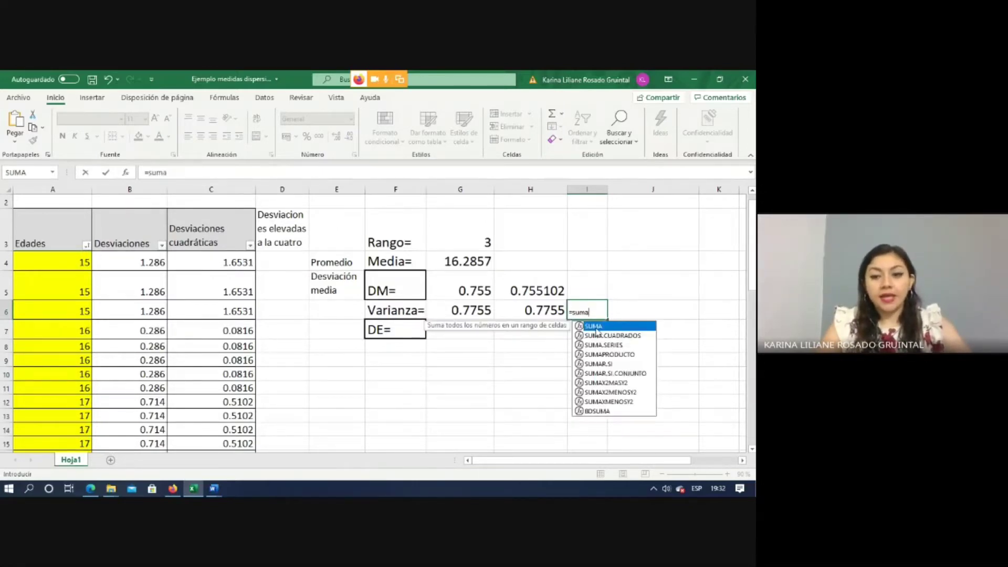
{"action": "key", "text": "Tab"}
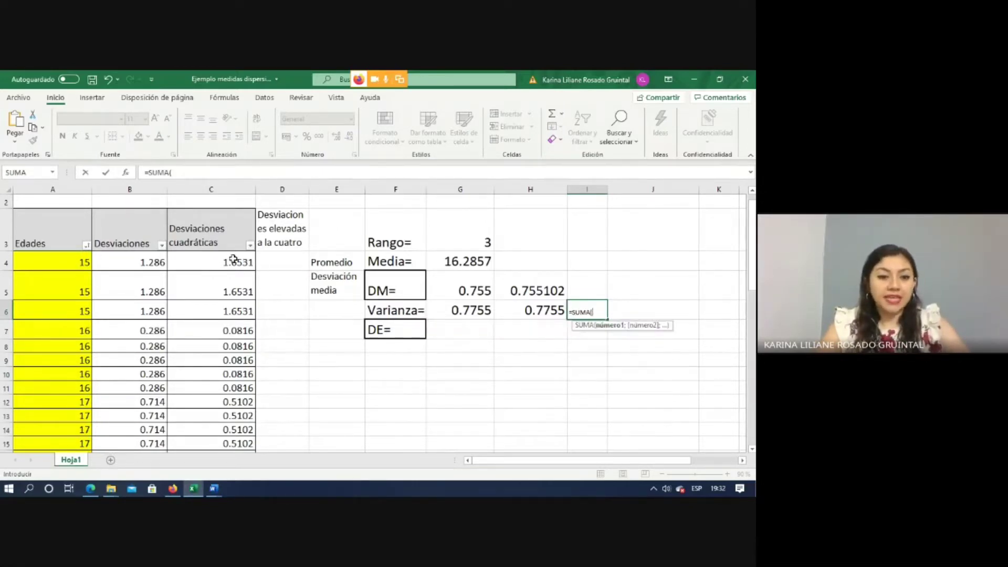
{"action": "left_click_drag", "start_coordinate": [233, 258], "coordinate": [226, 416]}
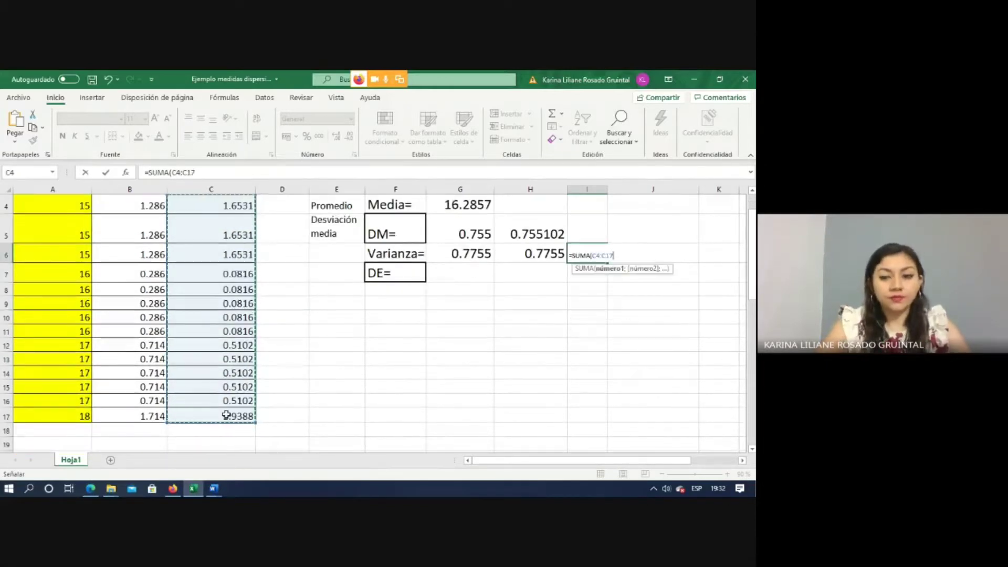
{"action": "type", "text": ")/"}
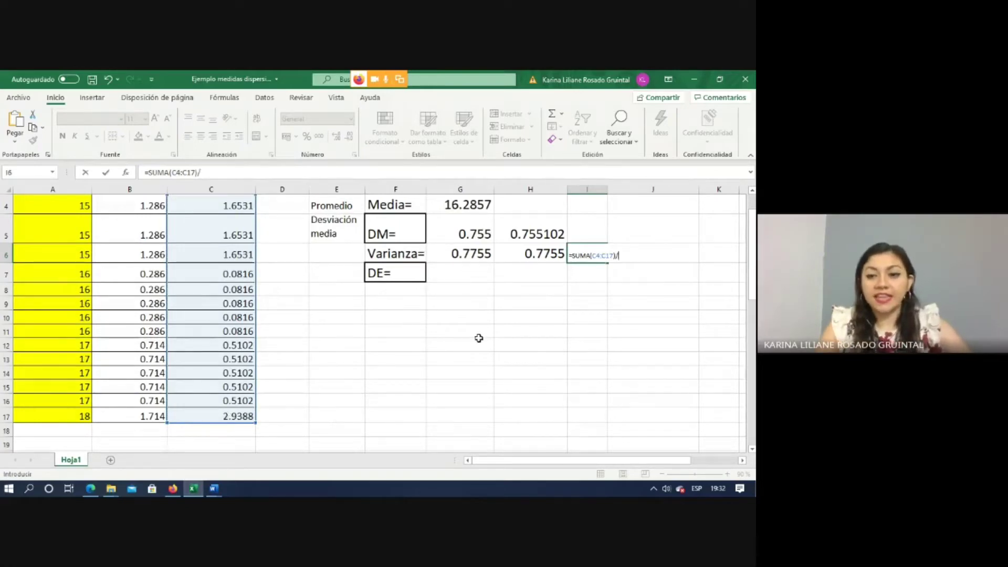
{"action": "left_click_drag", "start_coordinate": [753, 269], "coordinate": [753, 198]}
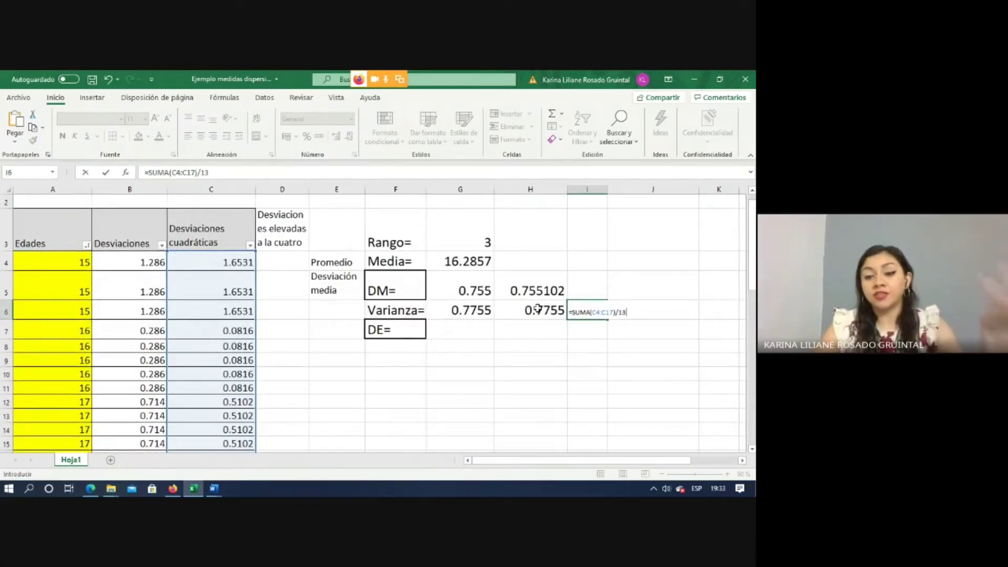
{"action": "key", "text": "Return"}
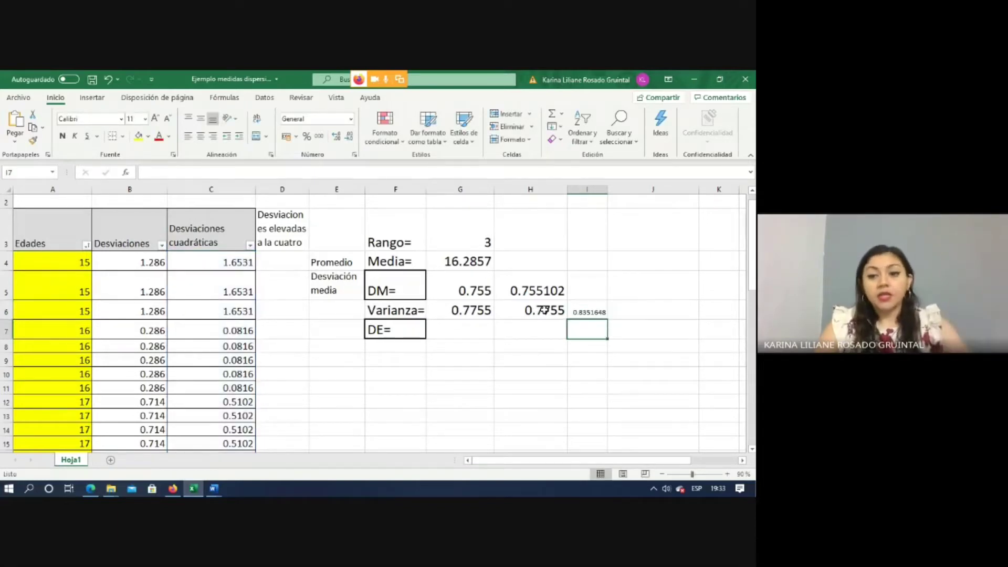
{"action": "left_click", "coordinate": [591, 313]}
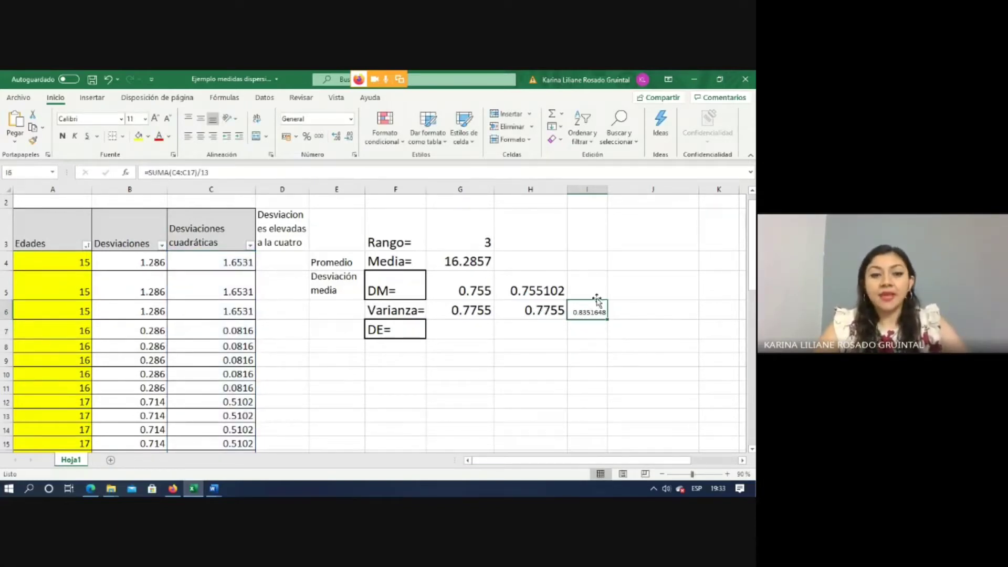
Step: Enlarge the font of the sample variance in I6 to size 18
{"action": "left_click", "coordinate": [156, 119]}
{"action": "left_click", "coordinate": [156, 119]}
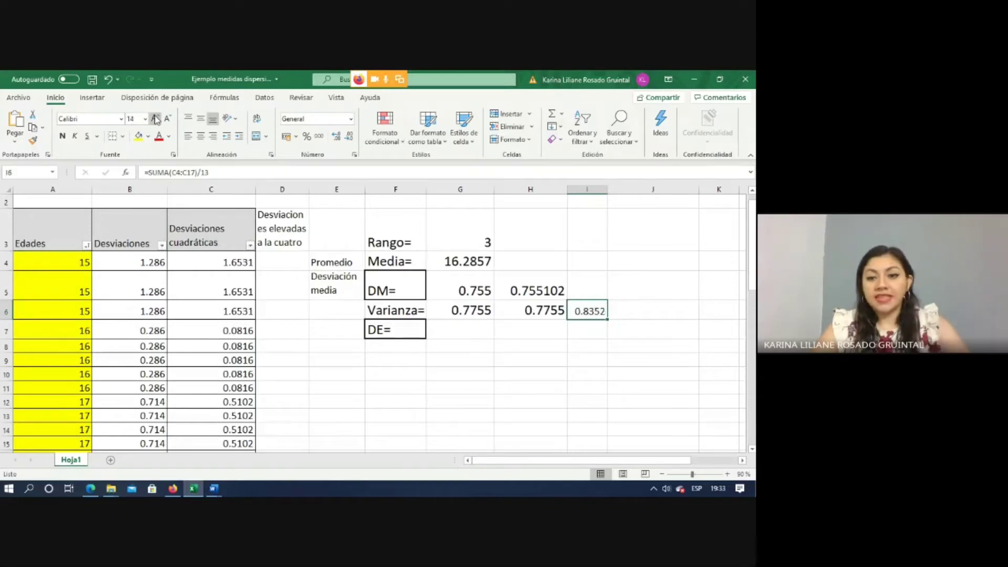
{"action": "left_click", "coordinate": [156, 119]}
{"action": "left_click", "coordinate": [156, 119]}
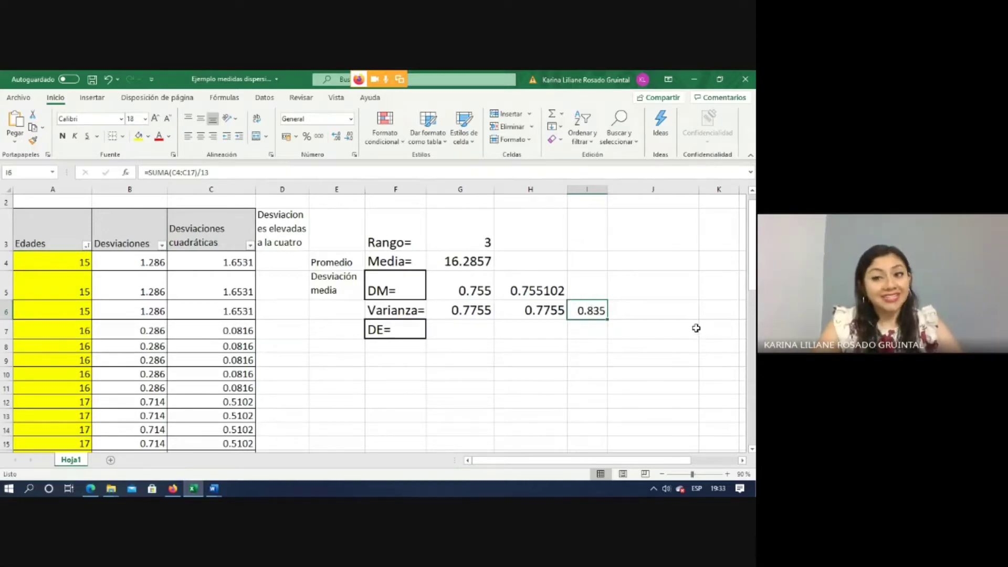
Step: Calculate the sample variance in J6 directly from the ages in A4:A17 with the VAR.S function and compare it with I6
{"action": "left_click", "coordinate": [666, 312]}
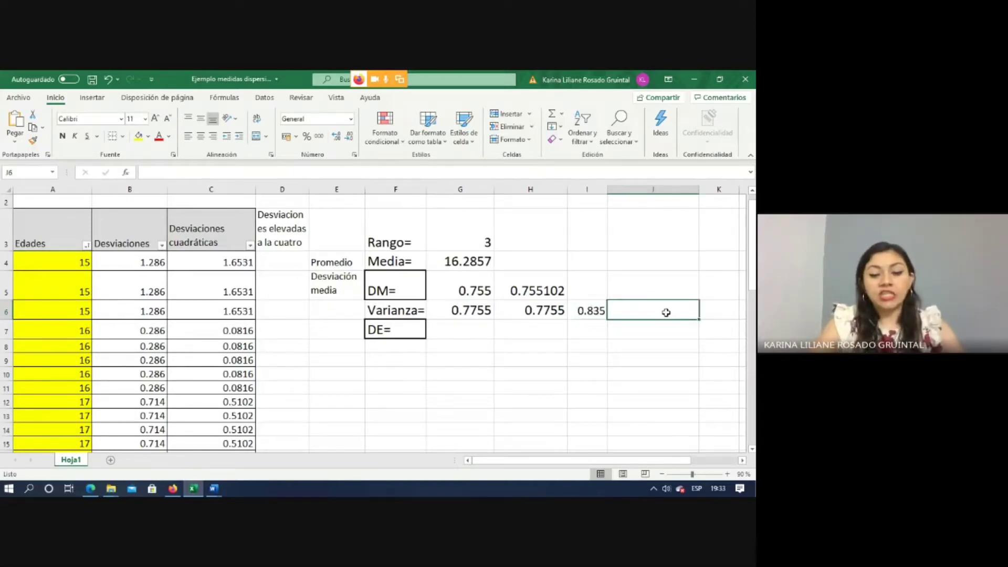
{"action": "type", "text": "="}
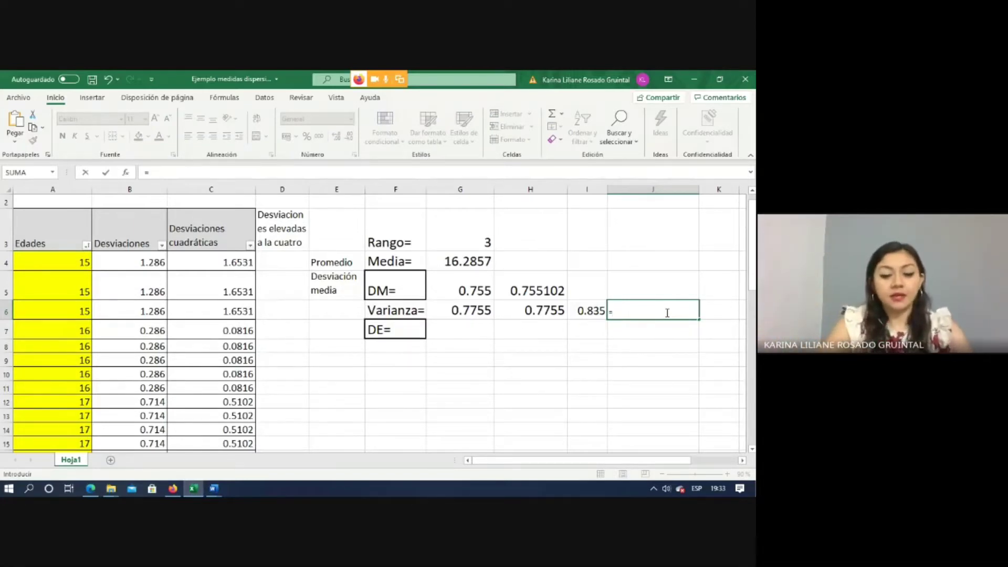
{"action": "type", "text": "v"}
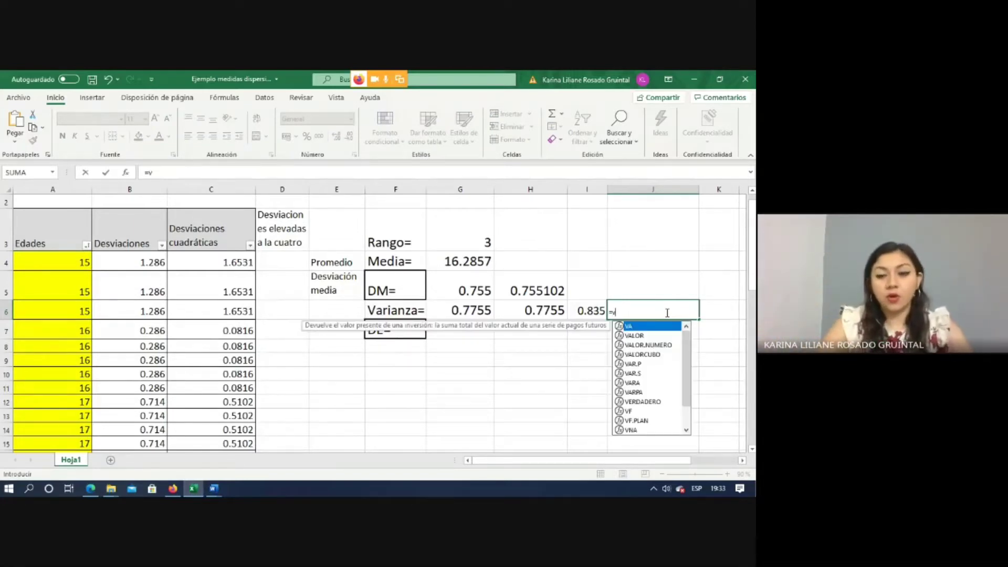
{"action": "double_click", "coordinate": [634, 373]}
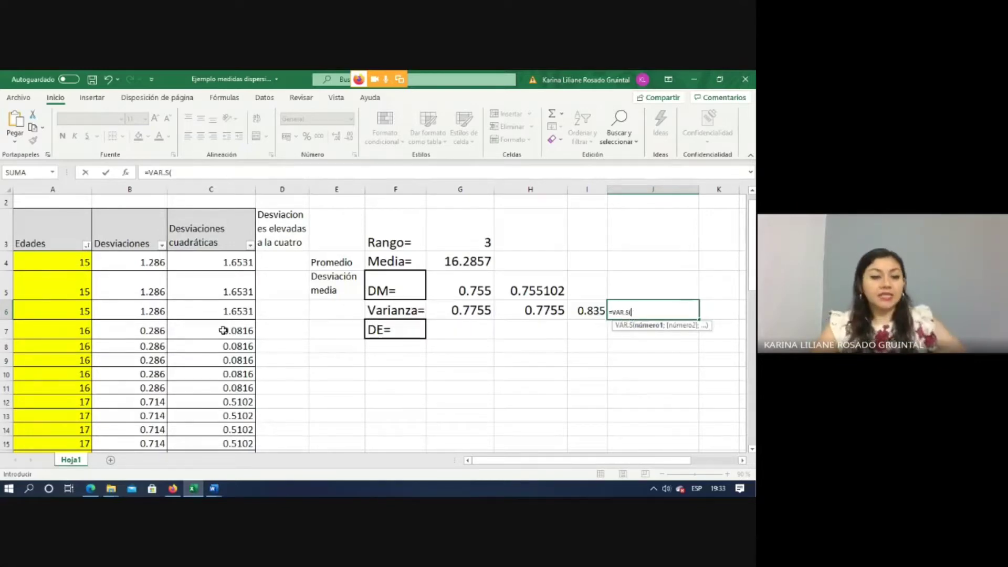
{"action": "left_click_drag", "start_coordinate": [66, 264], "coordinate": [68, 418]}
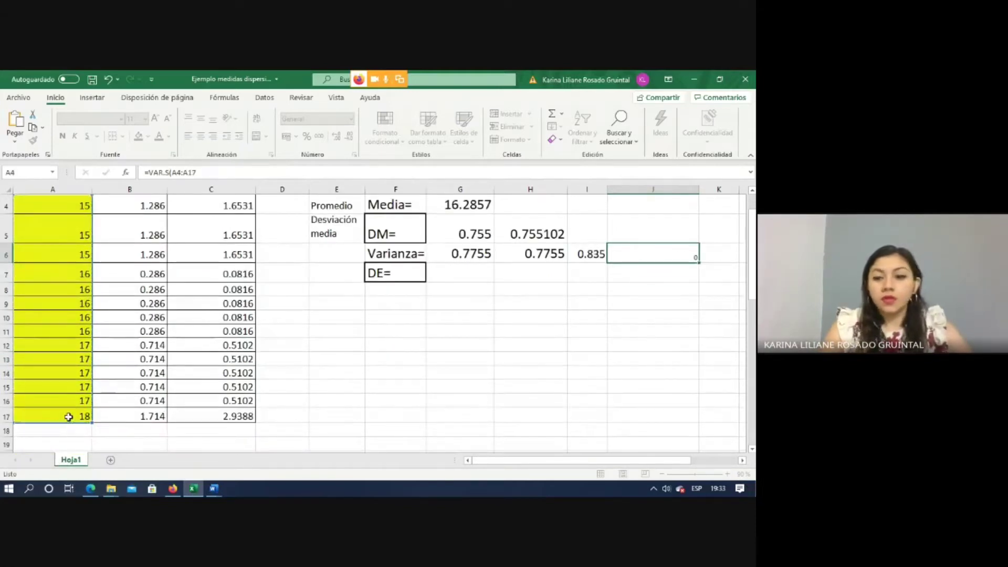
{"action": "key", "text": "Return"}
{"action": "left_click", "coordinate": [593, 253]}
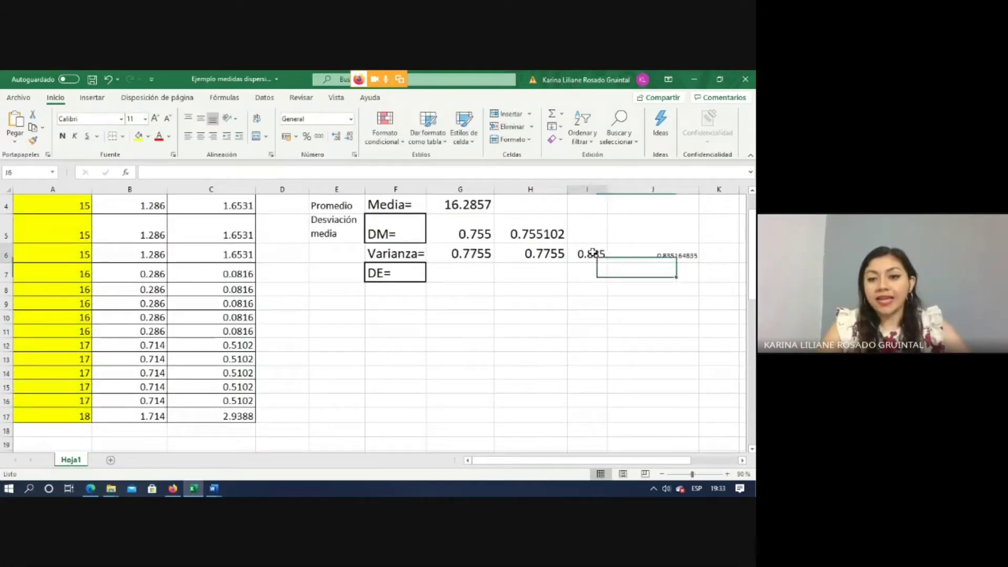
{"action": "left_click", "coordinate": [655, 253]}
{"action": "left_click", "coordinate": [590, 248]}
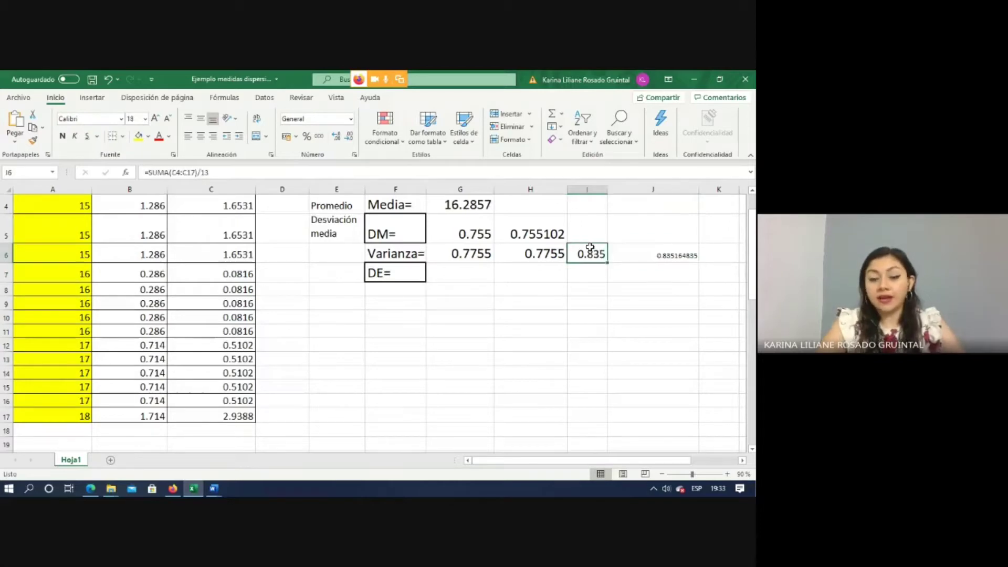
Step: Enlarge the font of J6 to size 18 and narrow column J to about the width of its shortened value
{"action": "left_click", "coordinate": [629, 248]}
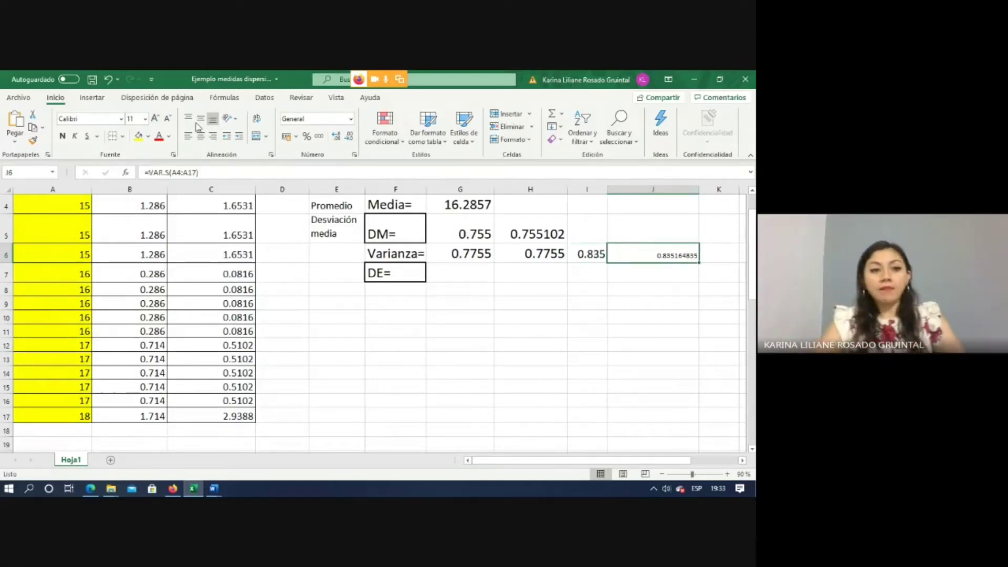
{"action": "left_click", "coordinate": [155, 119]}
{"action": "left_click", "coordinate": [155, 120]}
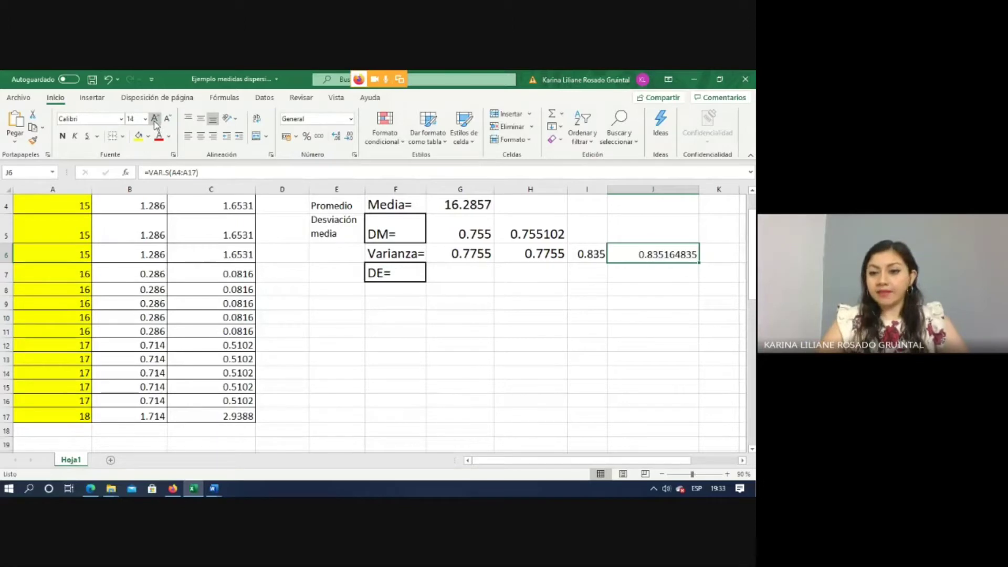
{"action": "left_click", "coordinate": [155, 120]}
{"action": "left_click", "coordinate": [154, 120]}
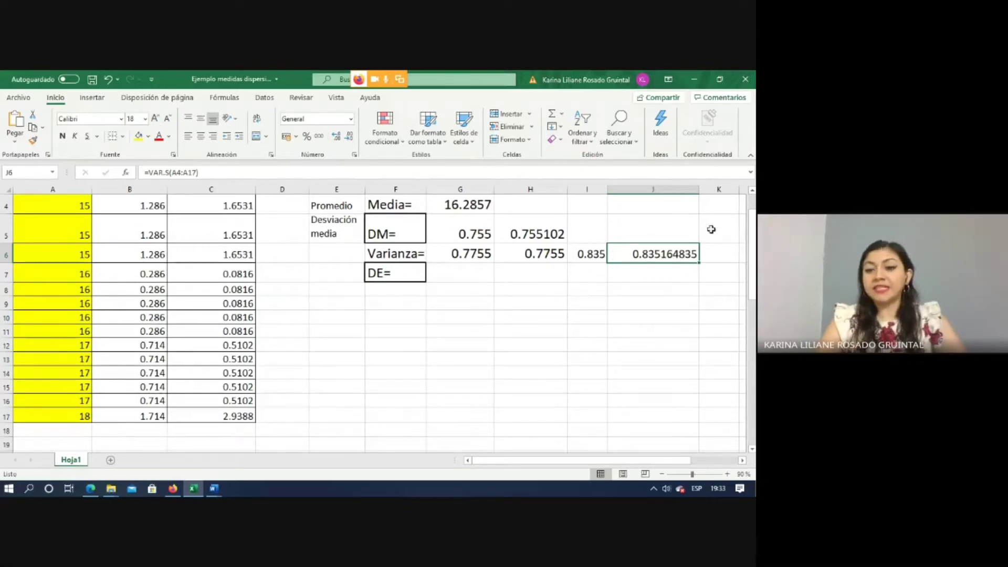
{"action": "left_click_drag", "start_coordinate": [699, 189], "coordinate": [661, 191]}
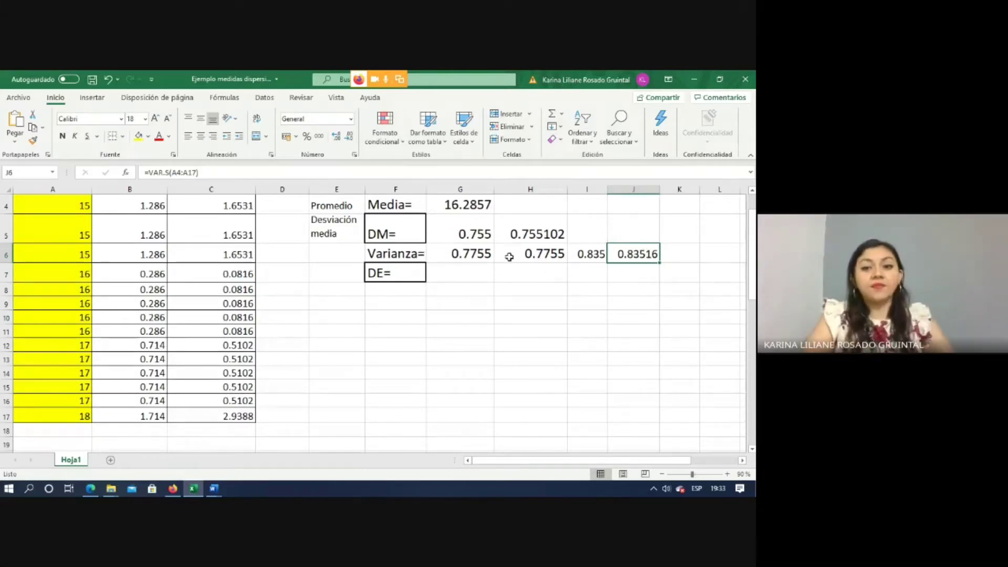
Step: Compare the sample and population variances in row 6 and enter the formula =SUMA(C4:C17)/14 in G6
{"action": "left_click_drag", "start_coordinate": [581, 254], "coordinate": [632, 254]}
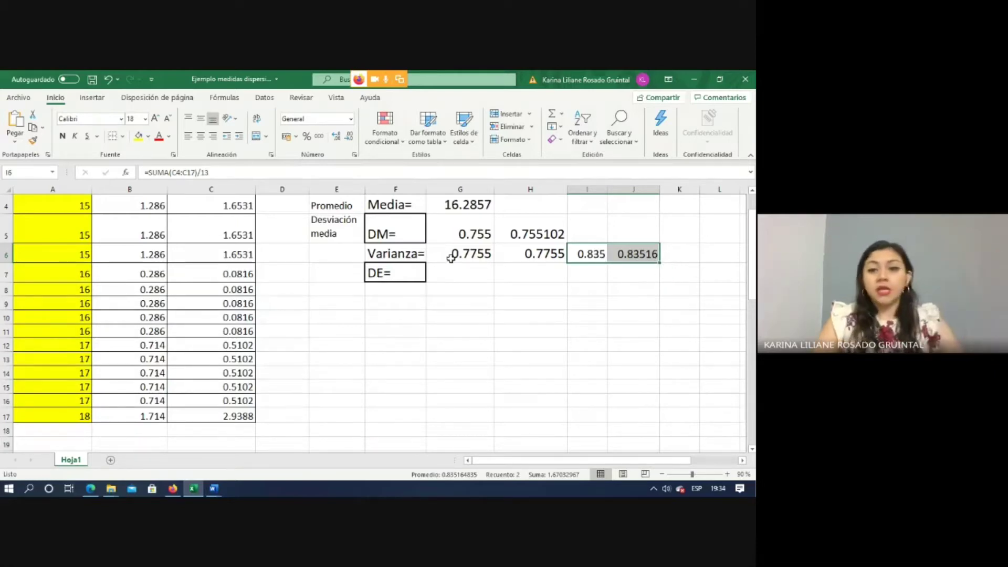
{"action": "left_click_drag", "start_coordinate": [450, 253], "coordinate": [498, 255]}
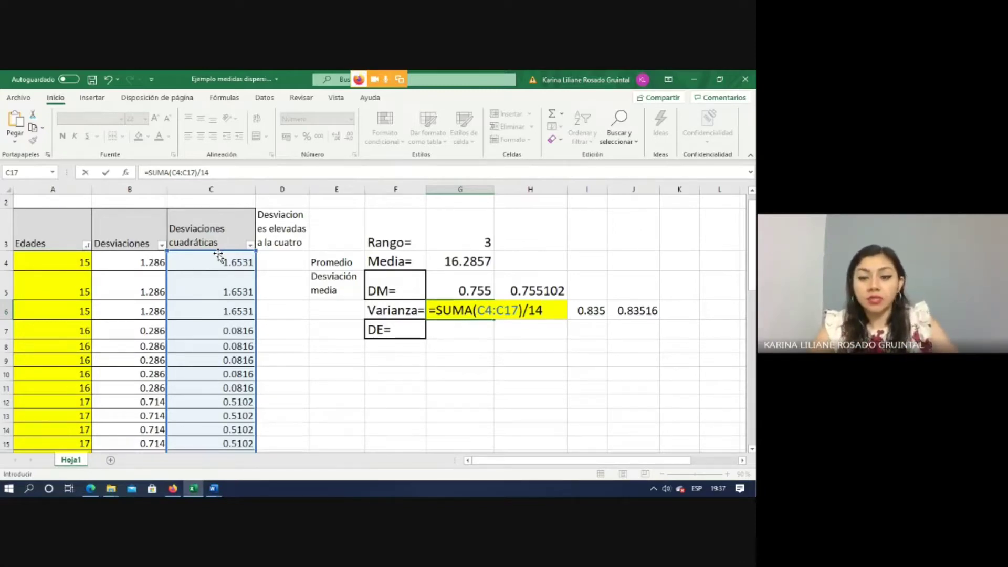
{"action": "key", "text": "Return"}
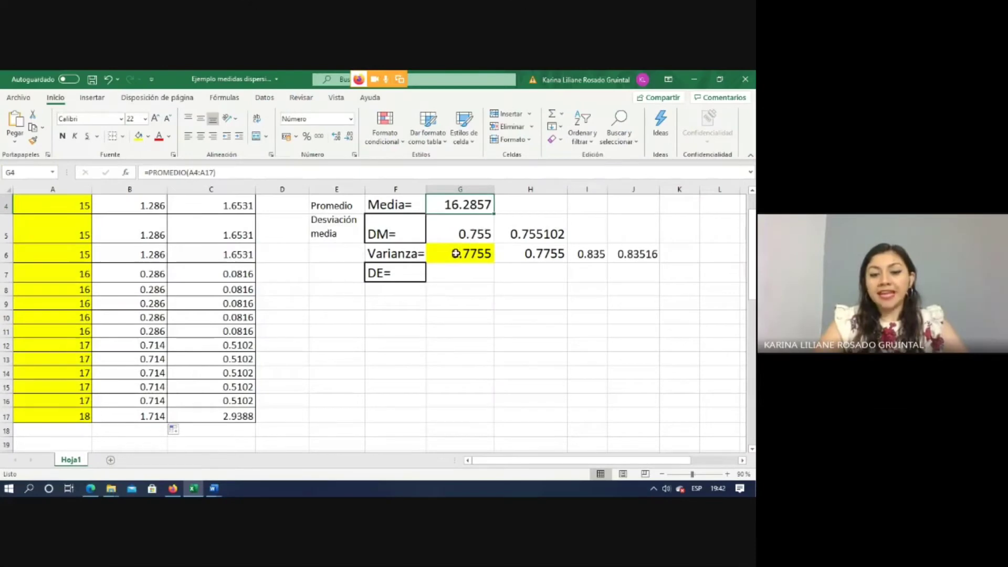
Step: Calculate the standard deviation in G7 as the square root of the variance with the formula =RAIZ(G6)
{"action": "left_click", "coordinate": [465, 275]}
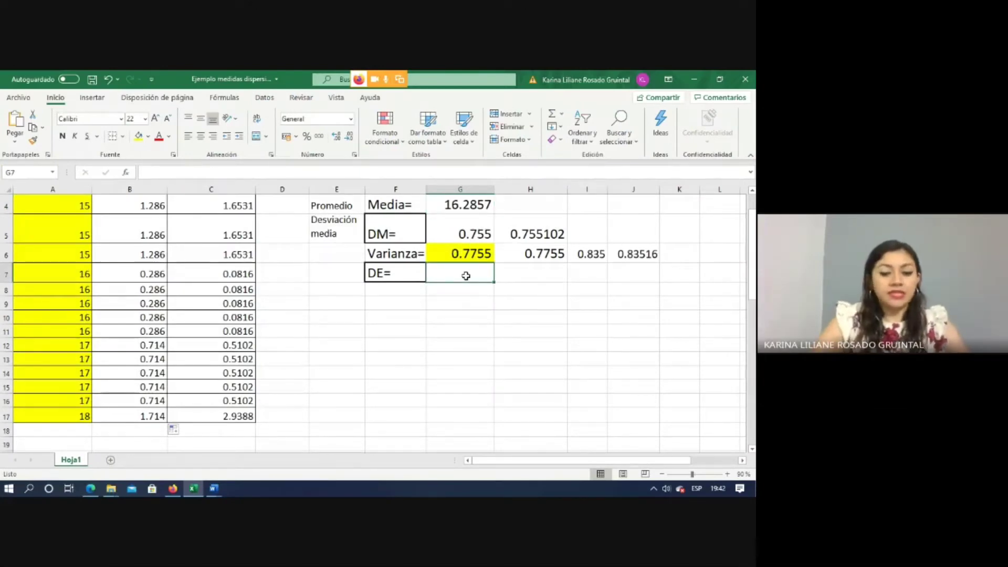
{"action": "type", "text": "="}
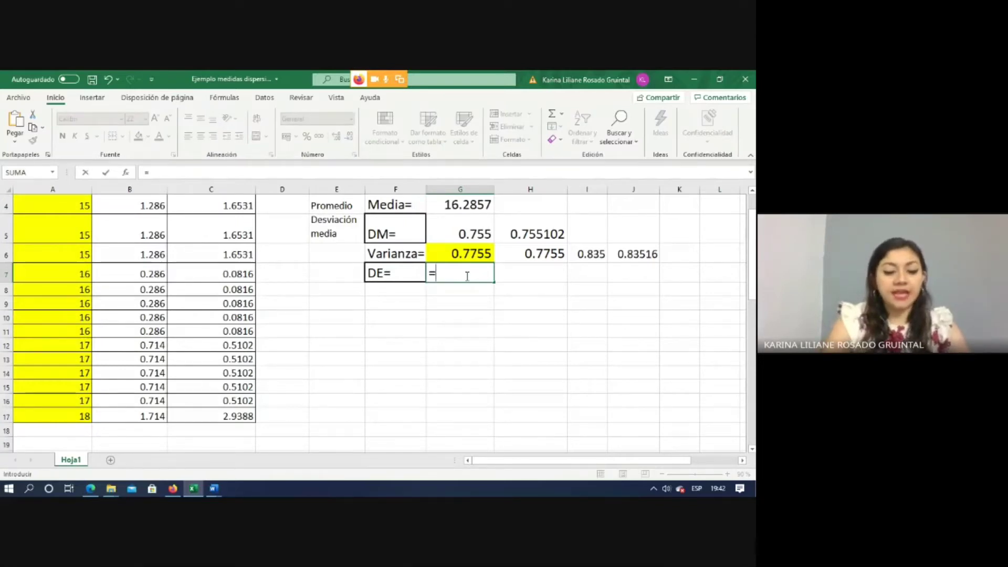
{"action": "type", "text": "ra"}
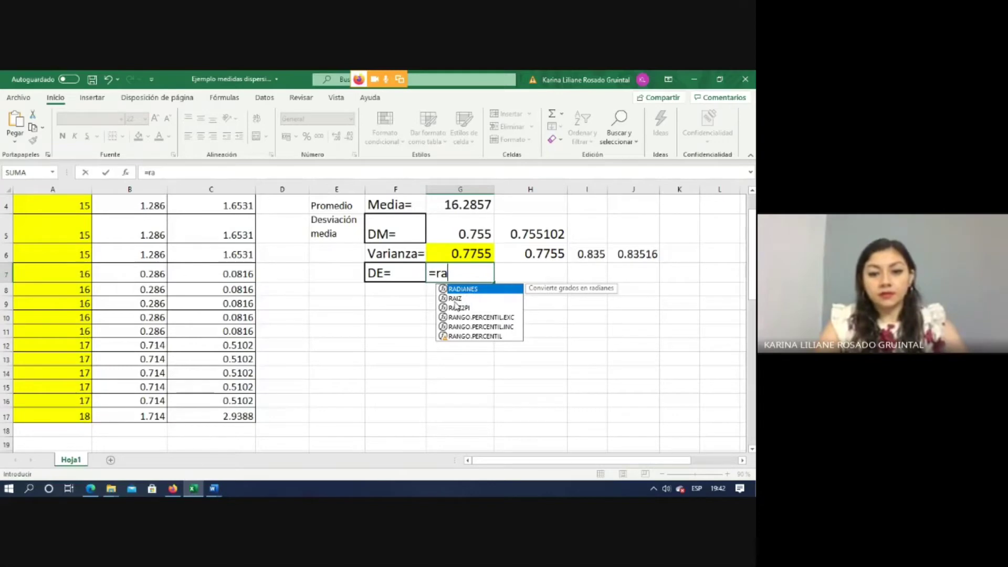
{"action": "double_click", "coordinate": [454, 298]}
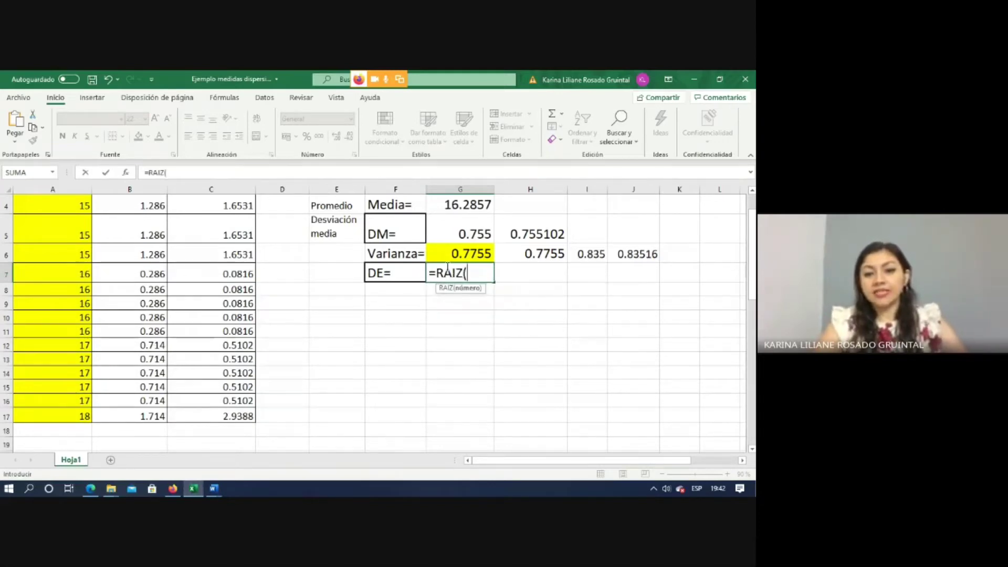
{"action": "left_click", "coordinate": [464, 253]}
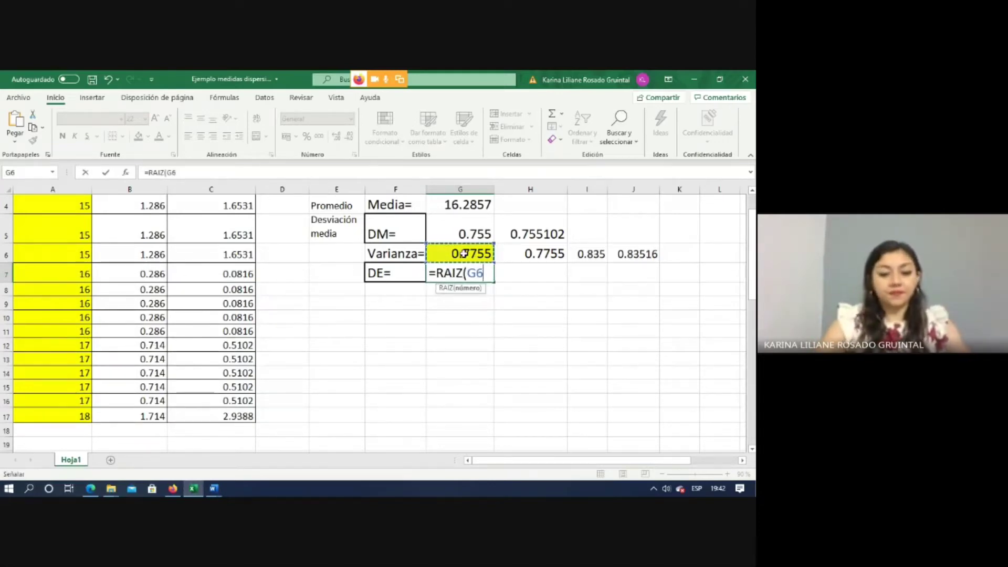
{"action": "type", "text": ")"}
{"action": "key", "text": "Return"}
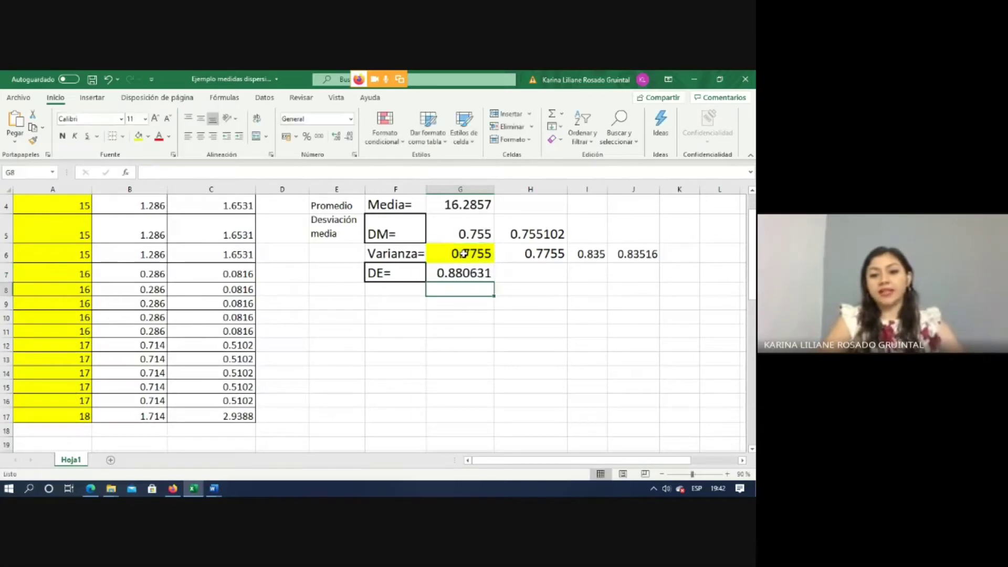
{"action": "left_click", "coordinate": [450, 274]}
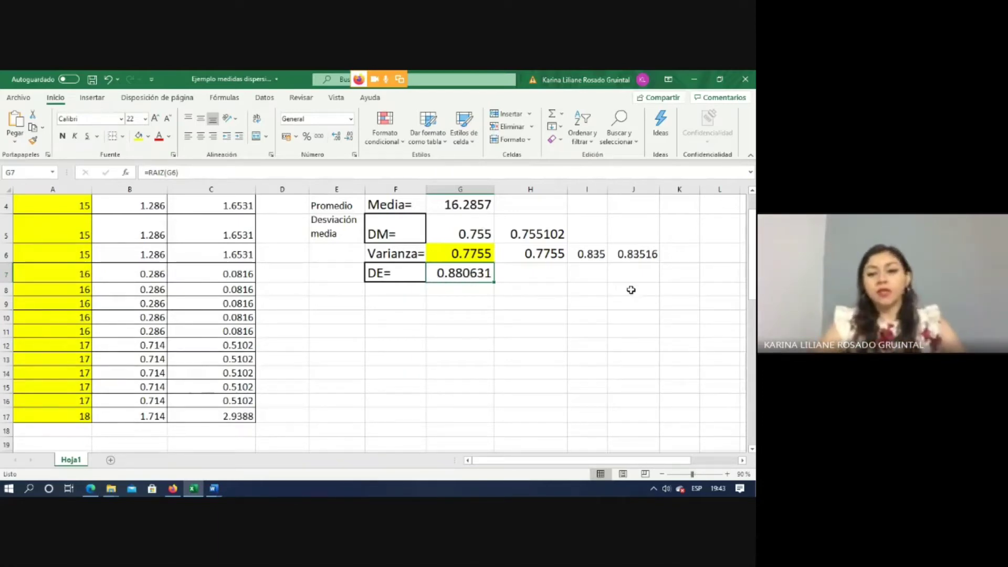
Step: Calculate the sample standard deviation in I7 with the formula =RAIZ(I6) and compare it with G7
{"action": "left_click", "coordinate": [583, 275]}
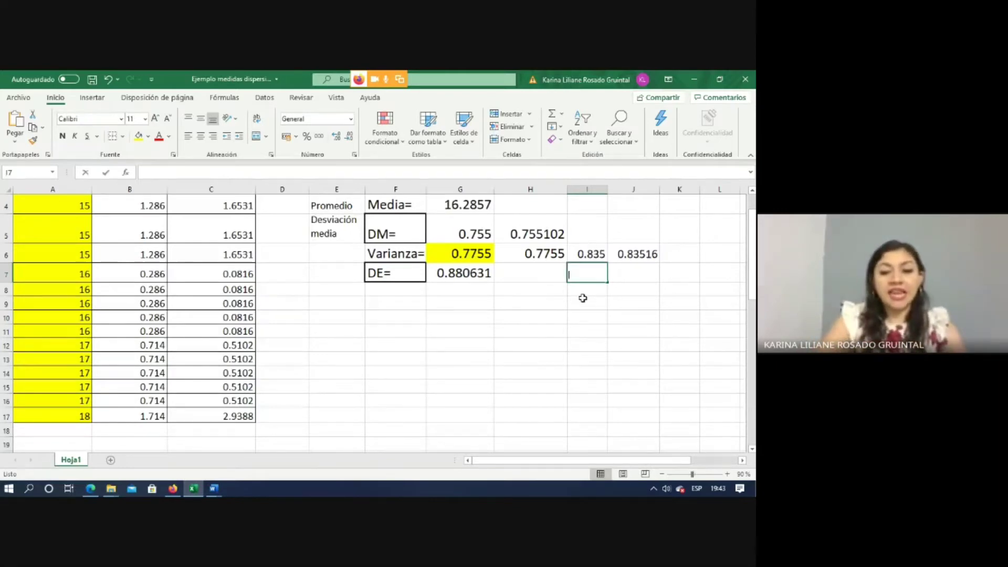
{"action": "type", "text": "=ri"}
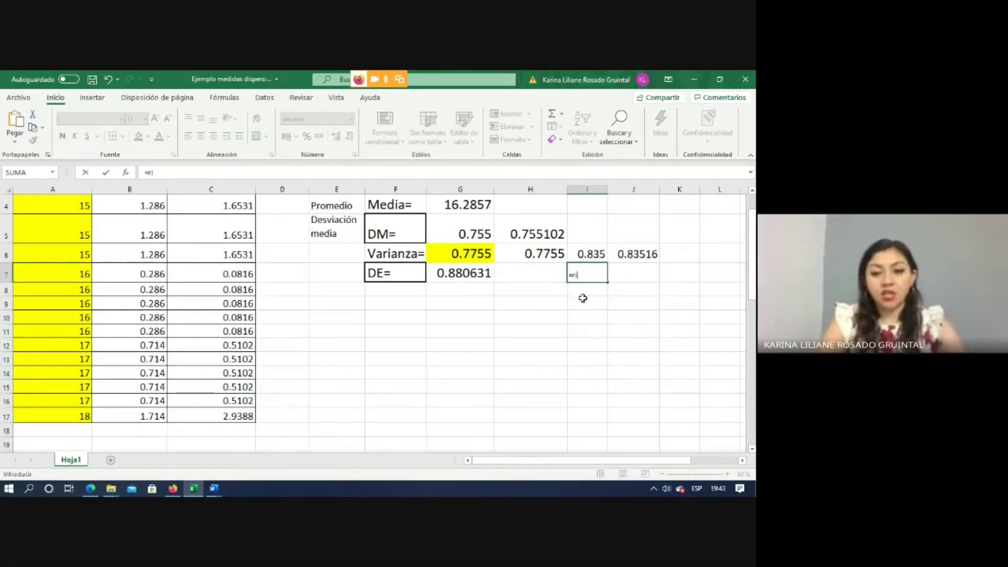
{"action": "key", "text": "BackSpace"}
{"action": "key", "text": "BackSpace"}
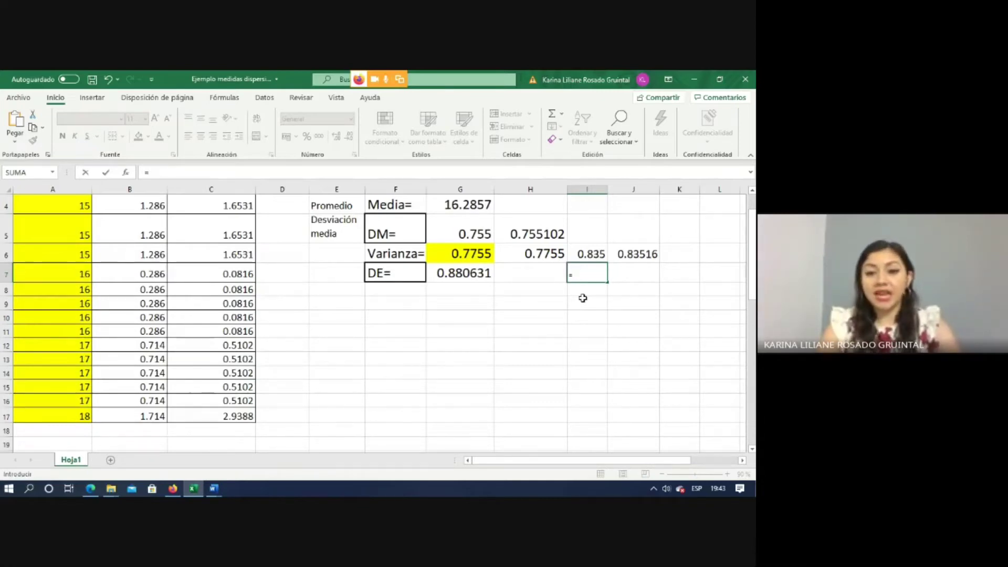
{"action": "key", "text": "Escape"}
{"action": "left_click", "coordinate": [526, 272]}
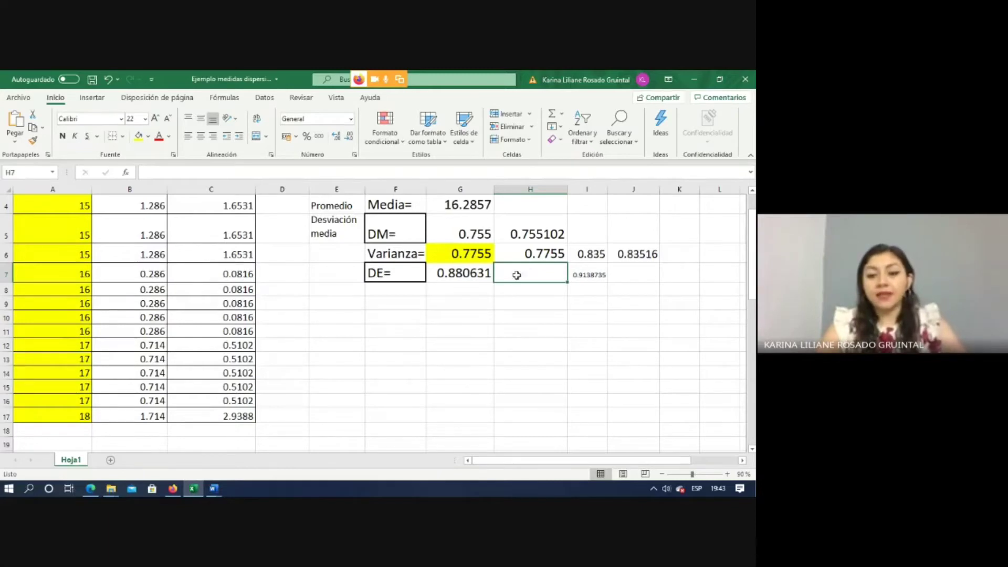
{"action": "left_click", "coordinate": [479, 278]}
{"action": "left_click", "coordinate": [595, 280]}
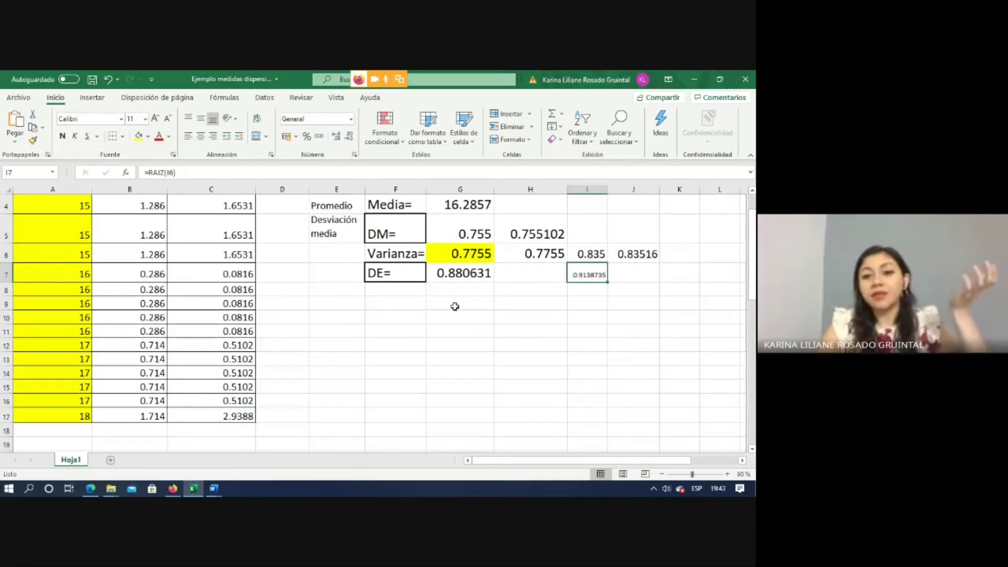
Step: Highlight the standard deviation in G7 with a yellow fill
{"action": "left_click", "coordinate": [523, 280]}
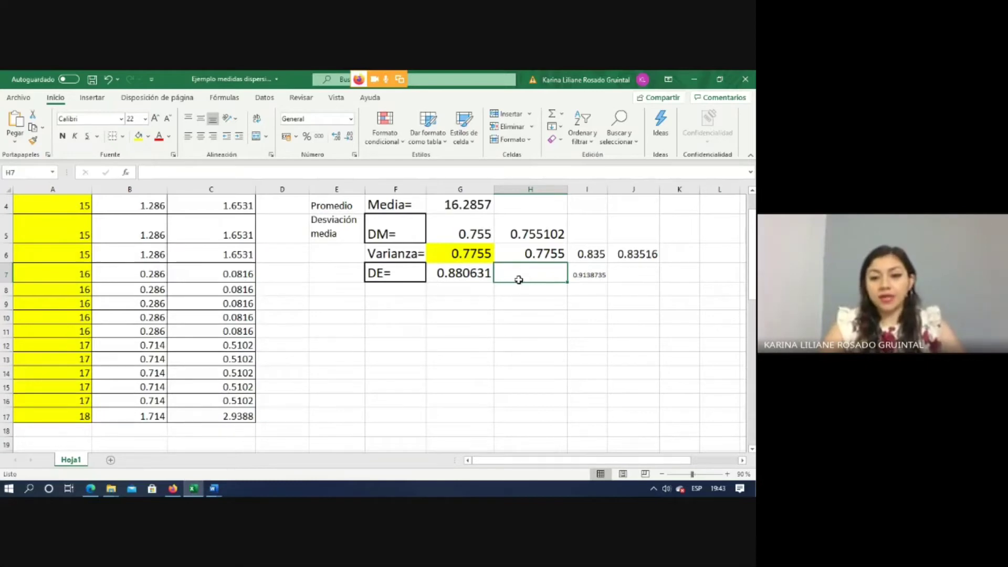
{"action": "left_click", "coordinate": [466, 272]}
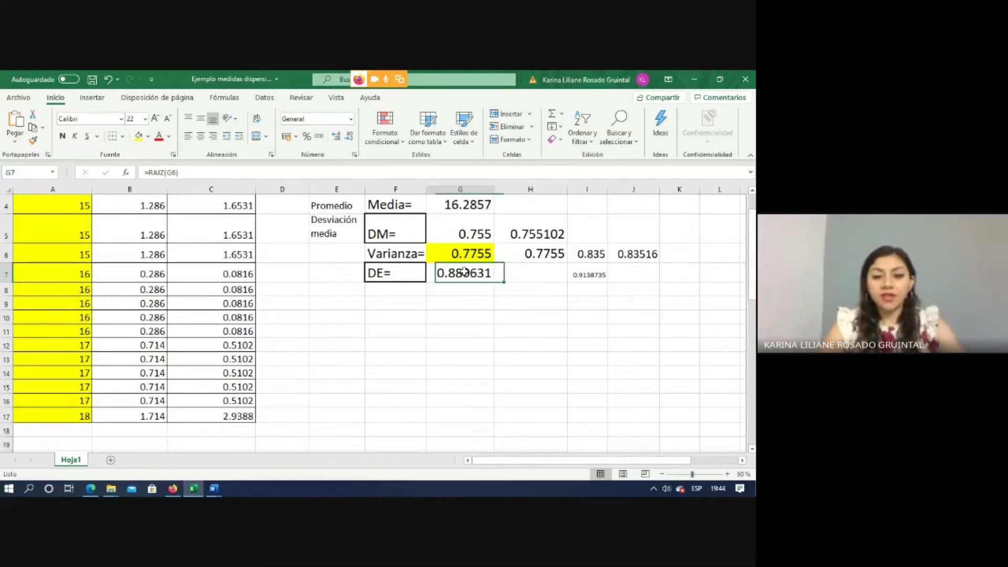
{"action": "left_click", "coordinate": [138, 136]}
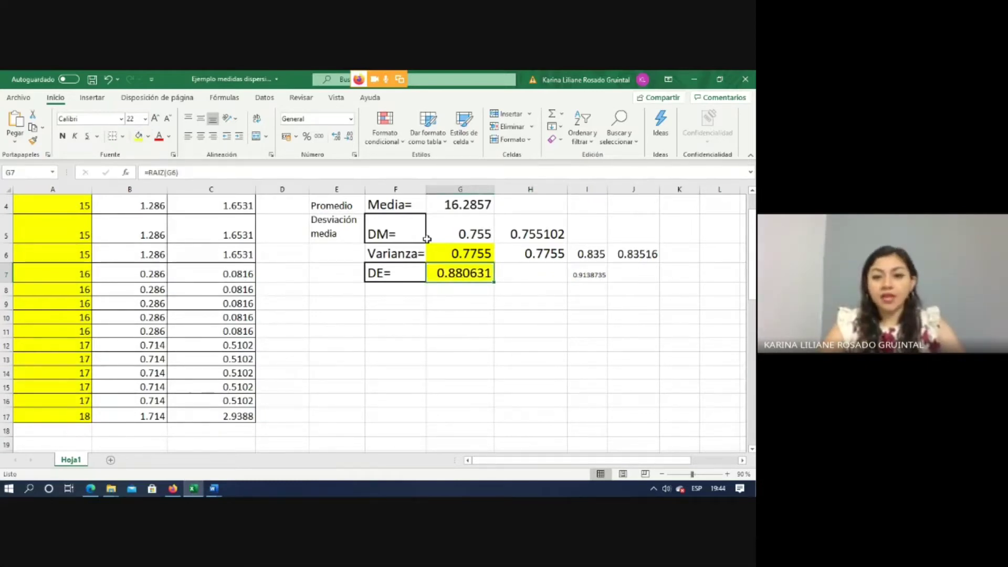
Step: Calculate the population standard deviation of the ages in H7 with the formula =DESVEST.P(A4:A17)
{"action": "left_click", "coordinate": [520, 273]}
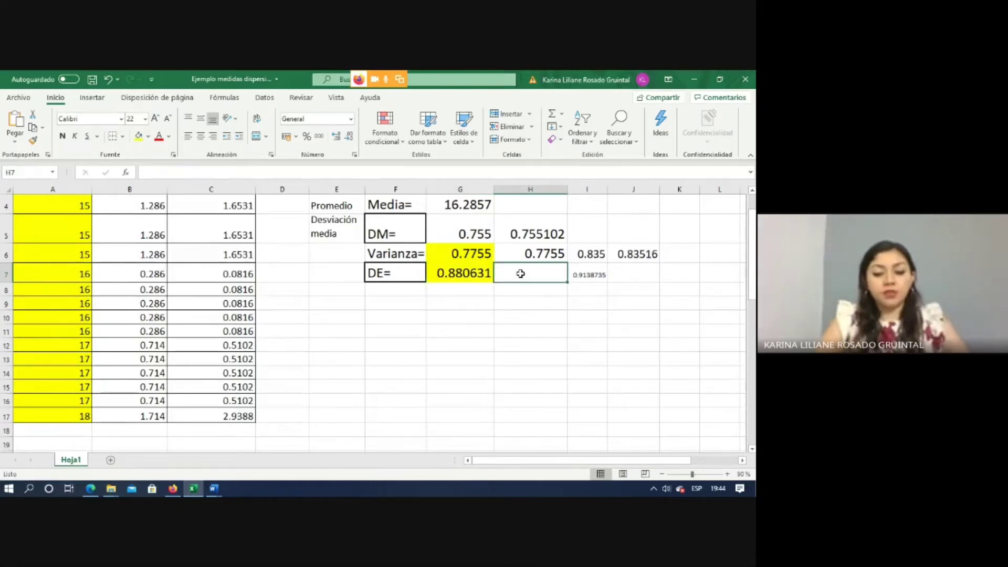
{"action": "type", "text": "=des"}
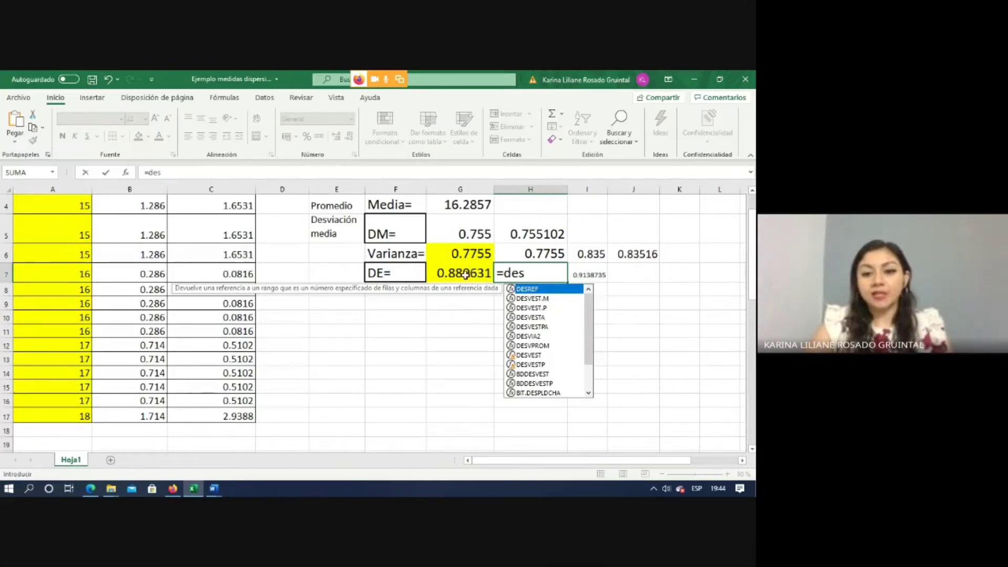
{"action": "double_click", "coordinate": [539, 309]}
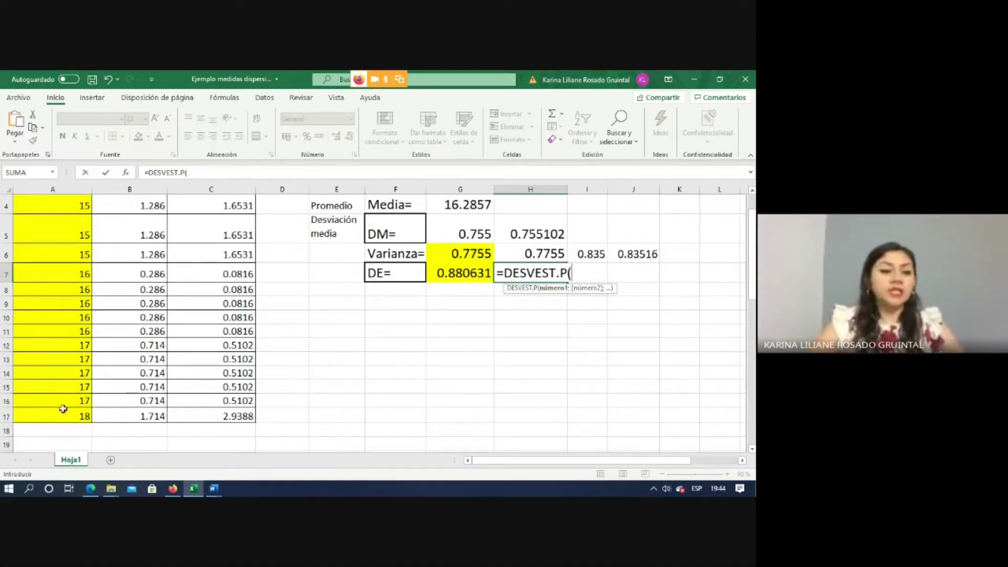
{"action": "left_click_drag", "start_coordinate": [53, 415], "coordinate": [51, 268]}
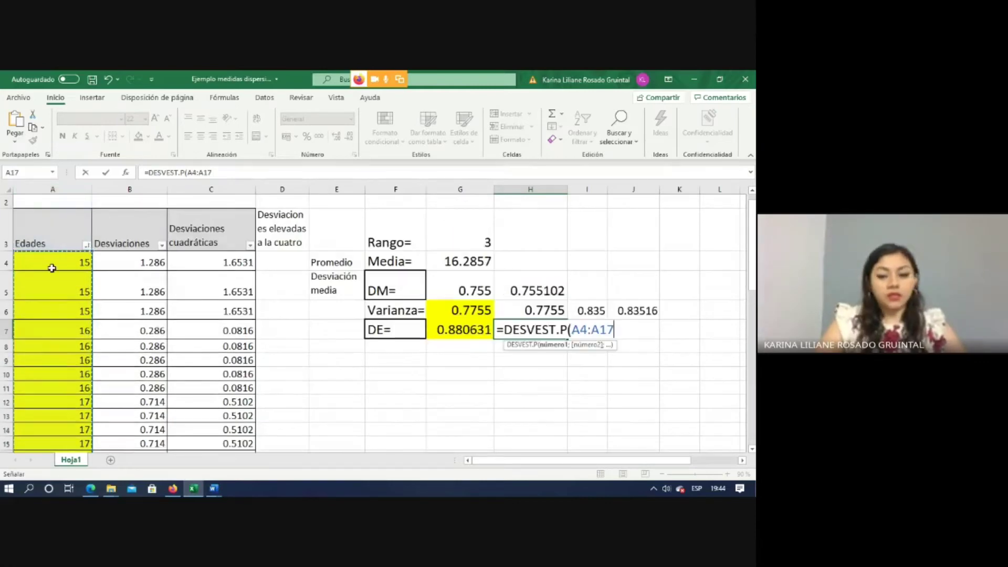
{"action": "key", "text": "Return"}
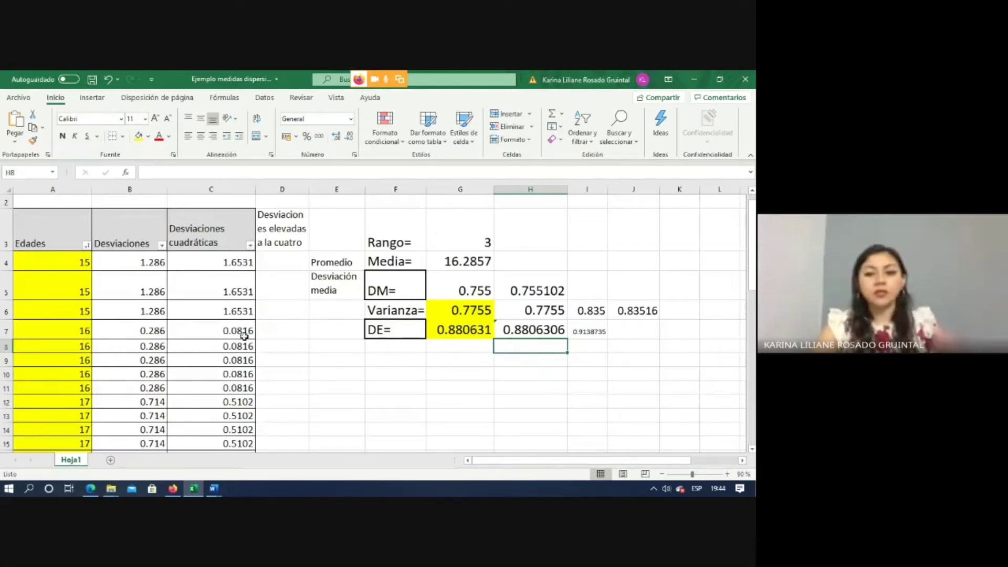
{"action": "left_click", "coordinate": [547, 333]}
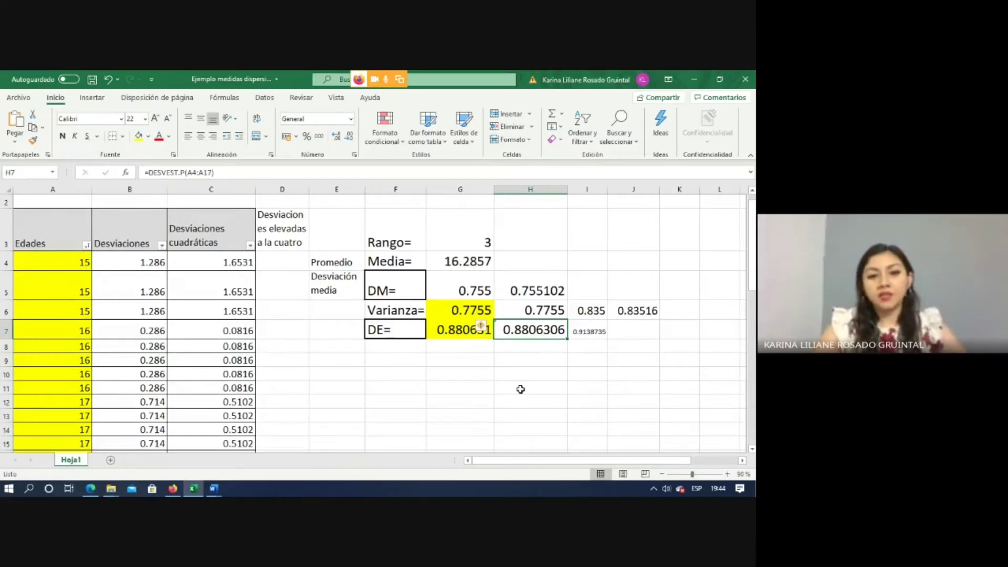
Step: Calculate the sample standard deviation of the ages in J7 with the formula =DESVEST.M(A4:A17)
{"action": "left_click", "coordinate": [631, 330]}
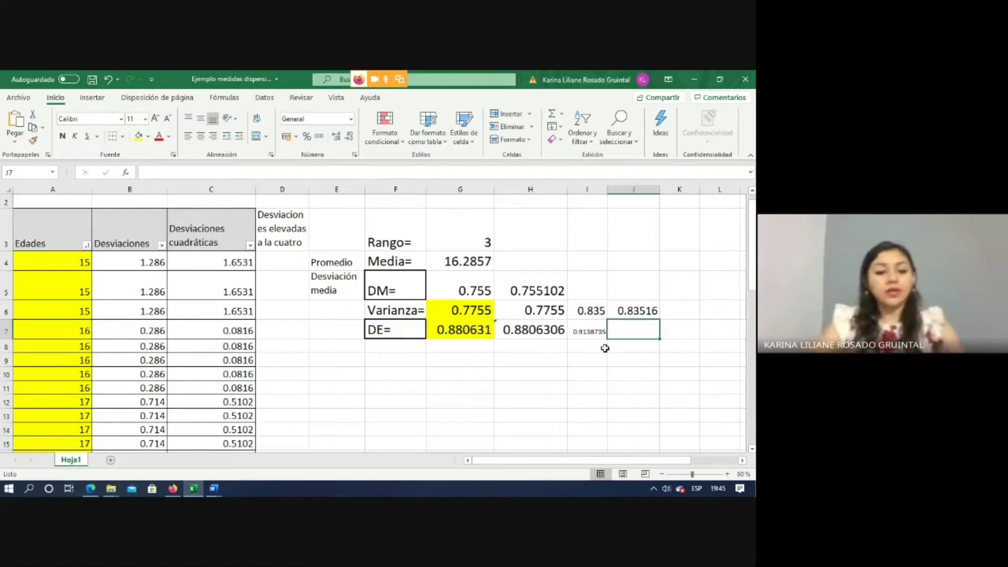
{"action": "type", "text": "="}
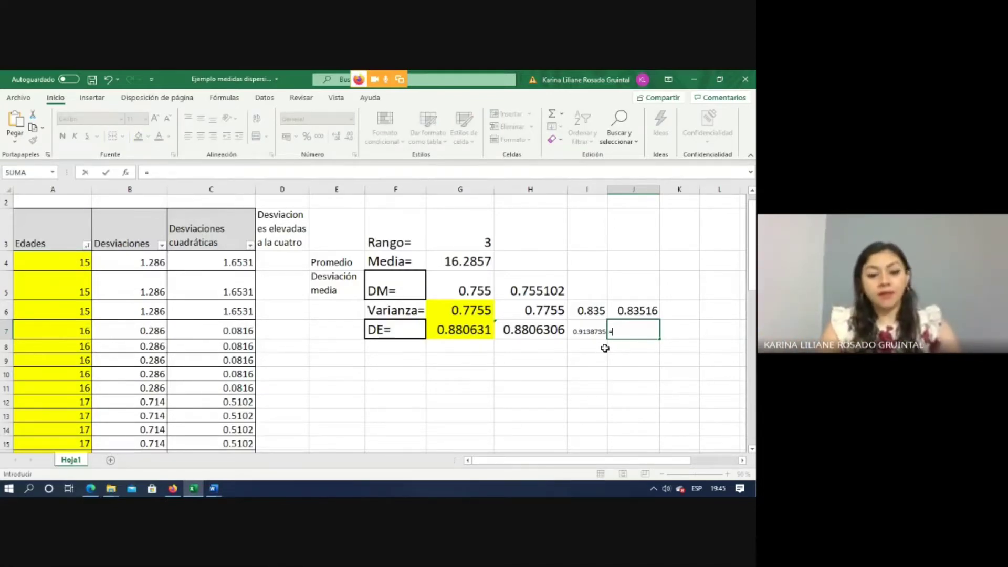
{"action": "type", "text": "DESVEST.M("}
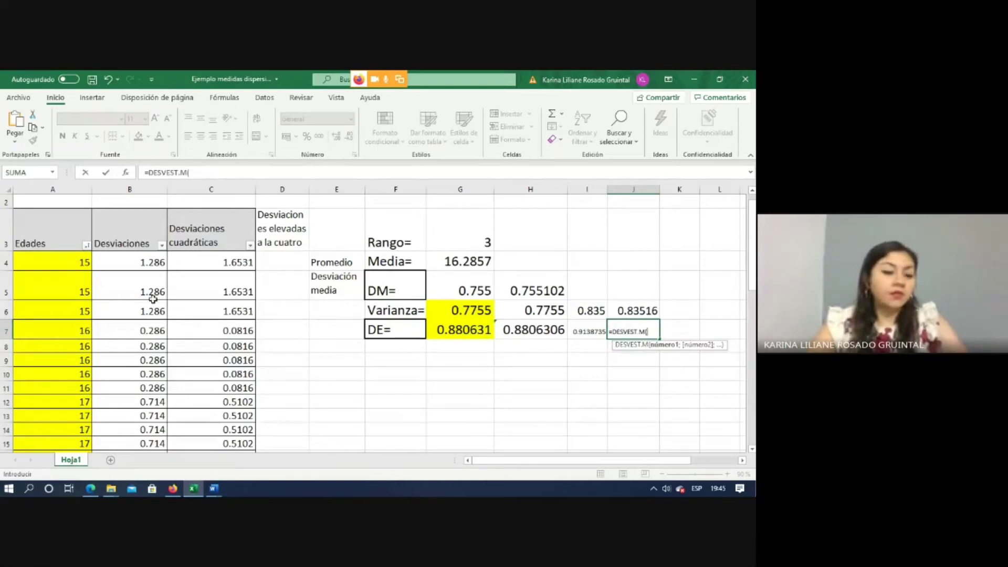
{"action": "left_click_drag", "start_coordinate": [56, 263], "coordinate": [40, 428]}
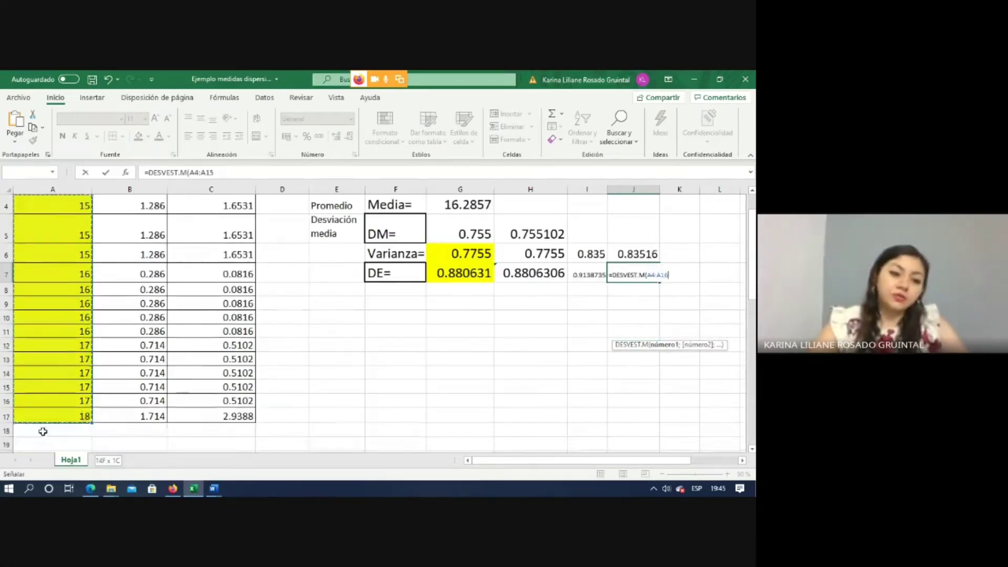
{"action": "key", "text": "Return"}
Step: Enlarge the font of the sample standard deviations in I7:J7 by three sizes
{"action": "left_click_drag", "start_coordinate": [592, 330], "coordinate": [637, 330]}
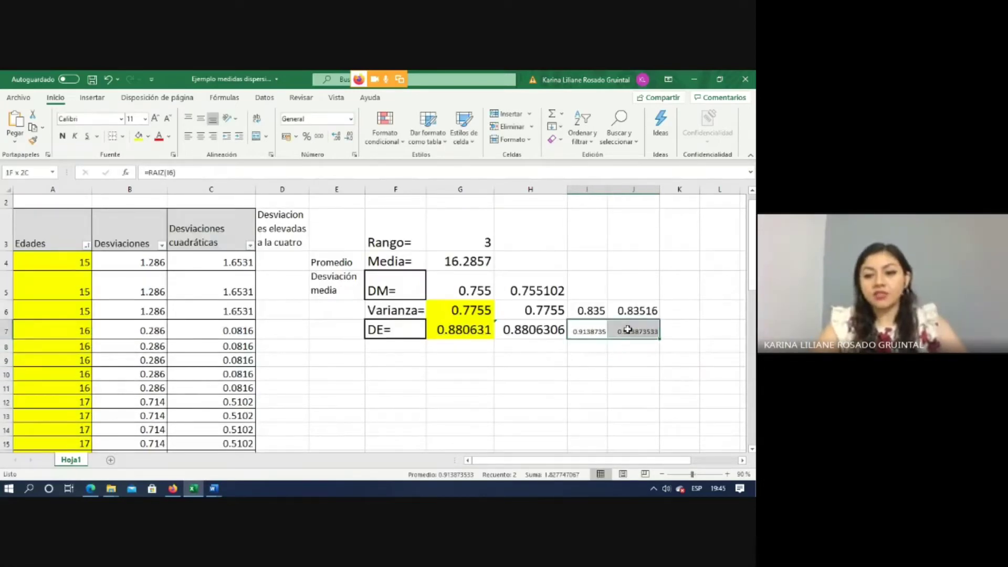
{"action": "left_click", "coordinate": [156, 119]}
{"action": "left_click", "coordinate": [155, 119]}
{"action": "left_click", "coordinate": [156, 119]}
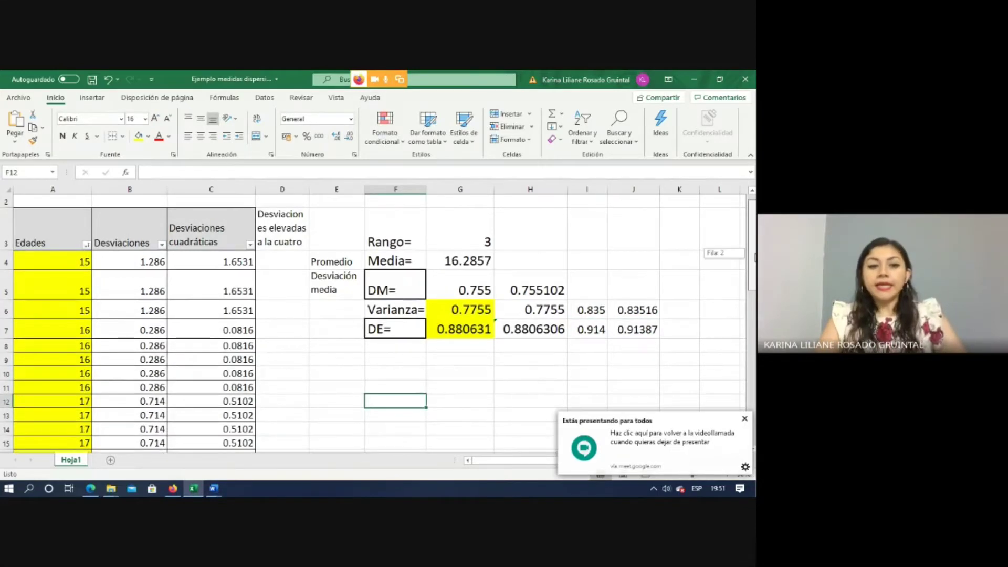
Step: Highlight the ages and frequencies in A23:B26 of the Ejemplo datos ordenados table with a yellow fill
{"action": "left_click_drag", "start_coordinate": [751, 246], "coordinate": [752, 334]}
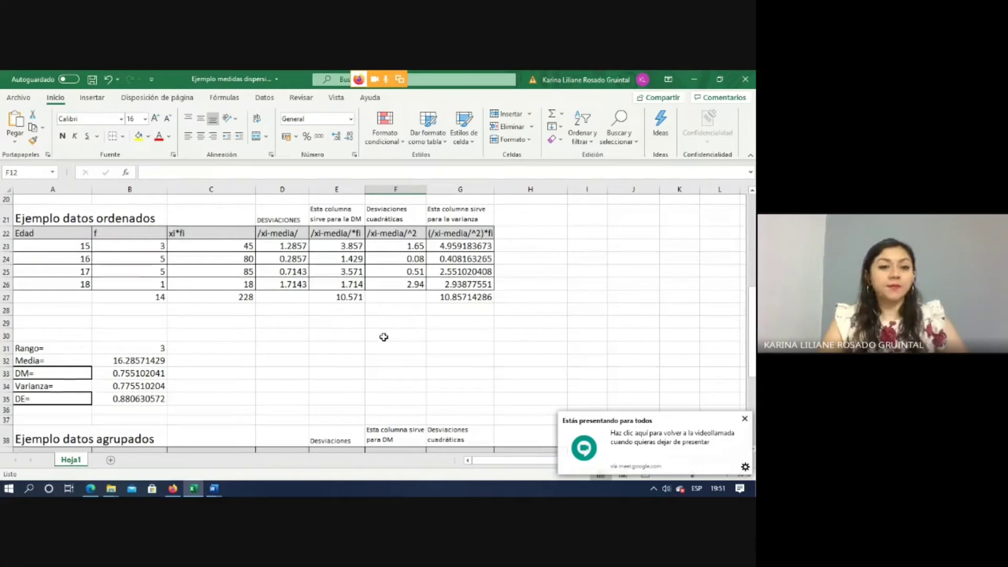
{"action": "left_click", "coordinate": [31, 231]}
{"action": "left_click_drag", "start_coordinate": [32, 231], "coordinate": [108, 279]}
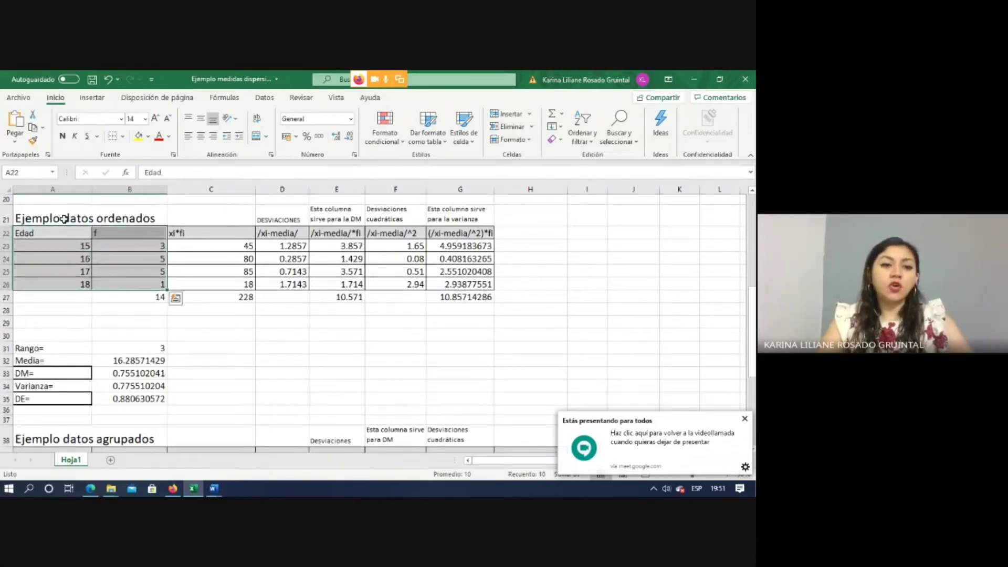
{"action": "left_click", "coordinate": [68, 305]}
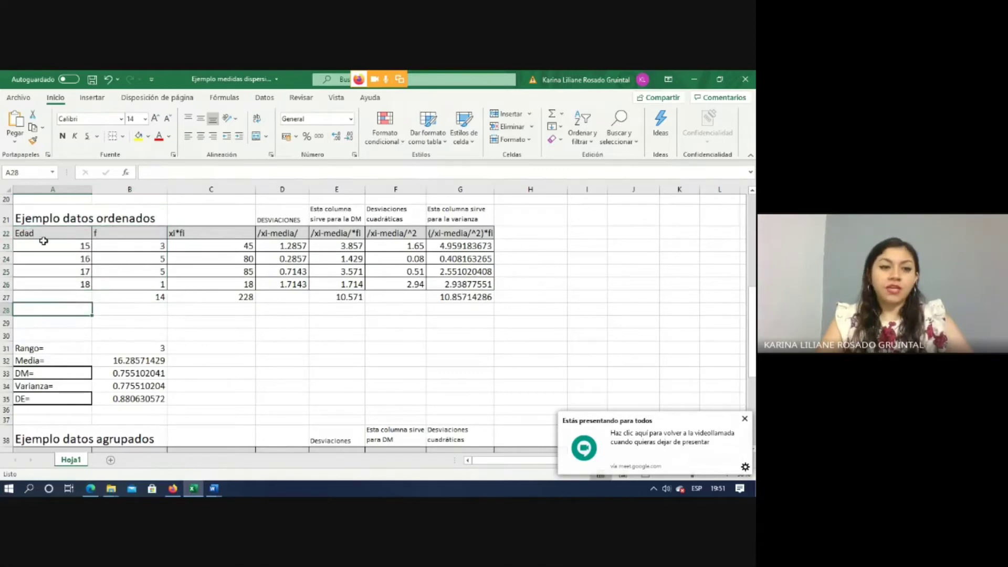
{"action": "left_click_drag", "start_coordinate": [50, 243], "coordinate": [57, 284]}
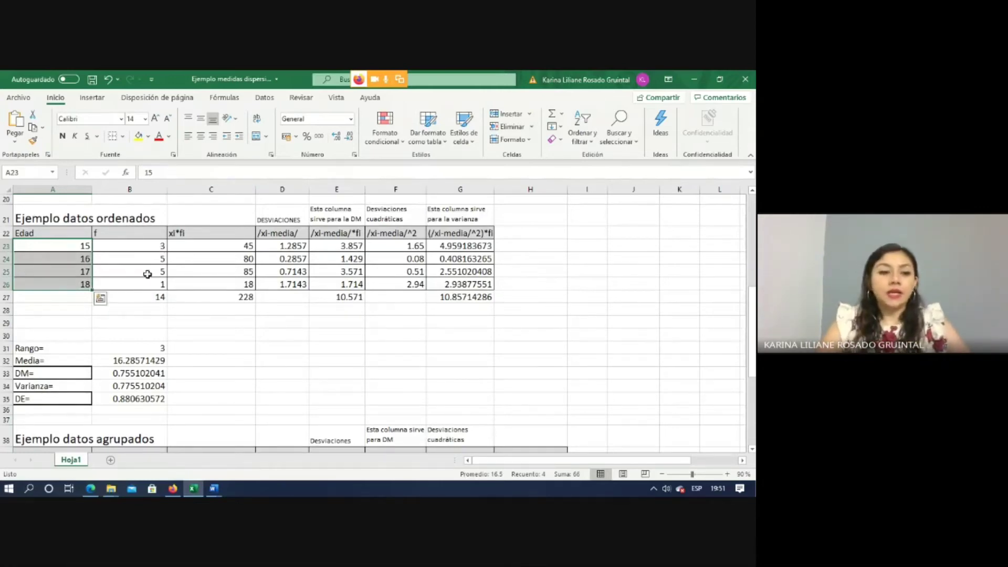
{"action": "left_click_drag", "start_coordinate": [152, 284], "coordinate": [57, 244]}
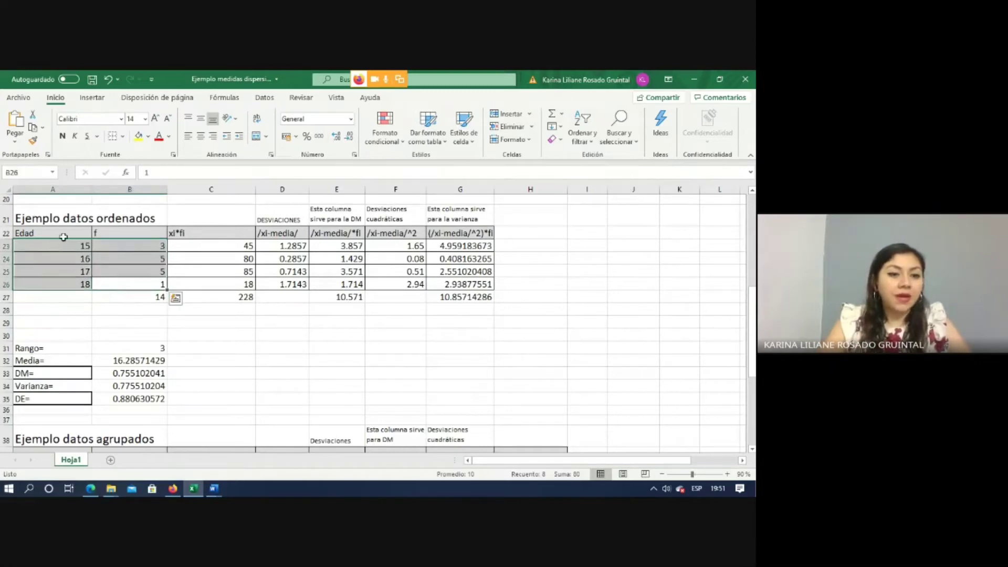
{"action": "left_click", "coordinate": [138, 137]}
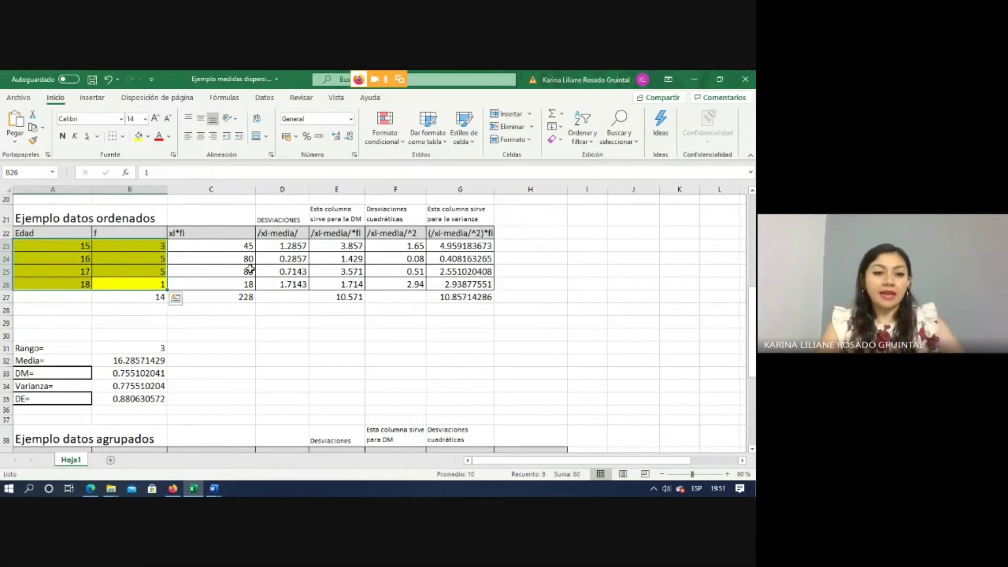
Step: Clear the calculated columns and their totals in C23:G27 and the frequency total in B27
{"action": "left_click", "coordinate": [195, 248]}
{"action": "left_click_drag", "start_coordinate": [195, 248], "coordinate": [488, 303]}
{"action": "key", "text": "Delete"}
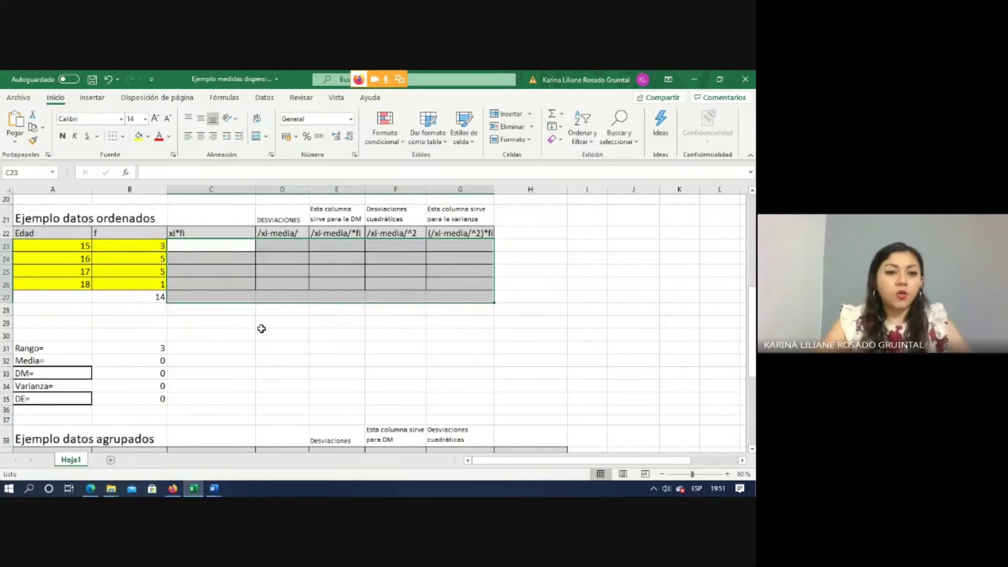
{"action": "left_click", "coordinate": [152, 295]}
{"action": "key", "text": "Delete"}
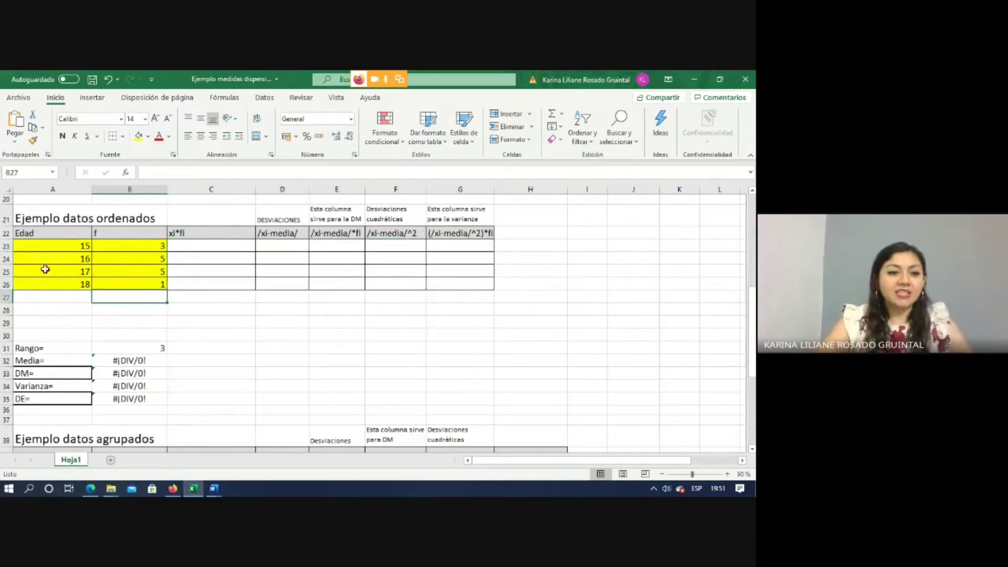
Step: Review the ages and frequencies in A22:B26 and identify the highest and lowest ages needed for the range
{"action": "left_click_drag", "start_coordinate": [54, 256], "coordinate": [123, 284]}
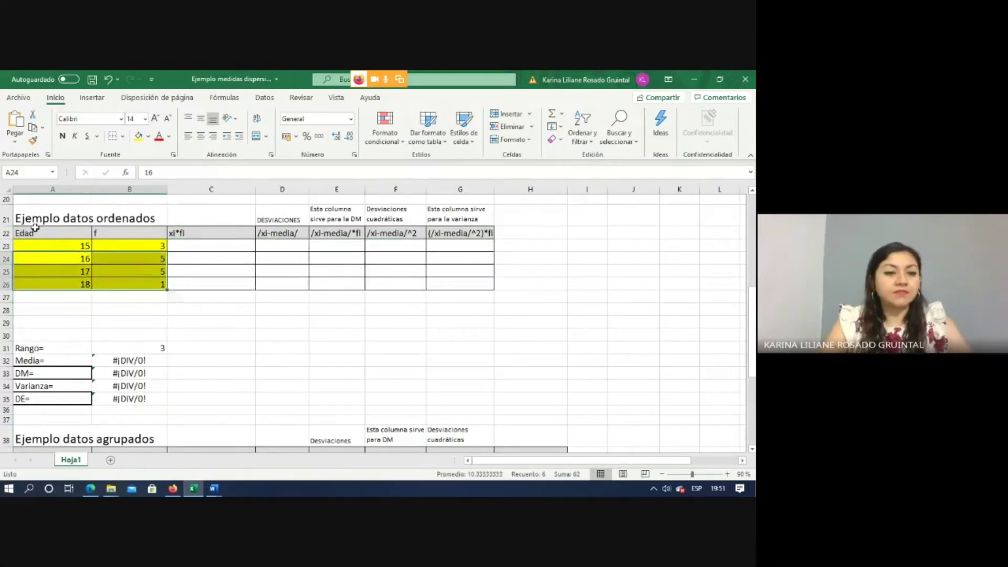
{"action": "left_click_drag", "start_coordinate": [36, 231], "coordinate": [132, 284]}
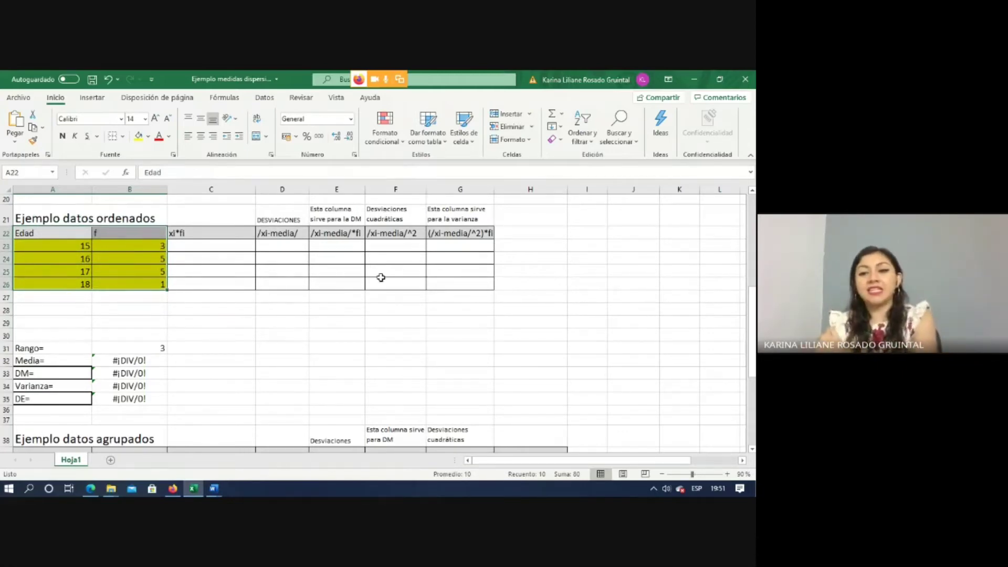
{"action": "left_click", "coordinate": [388, 344]}
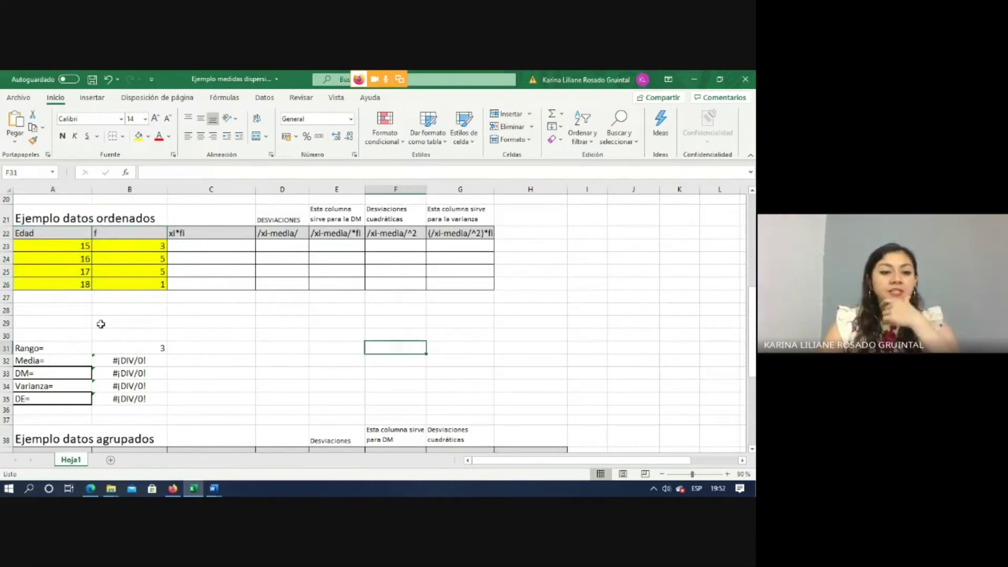
{"action": "left_click", "coordinate": [64, 350]}
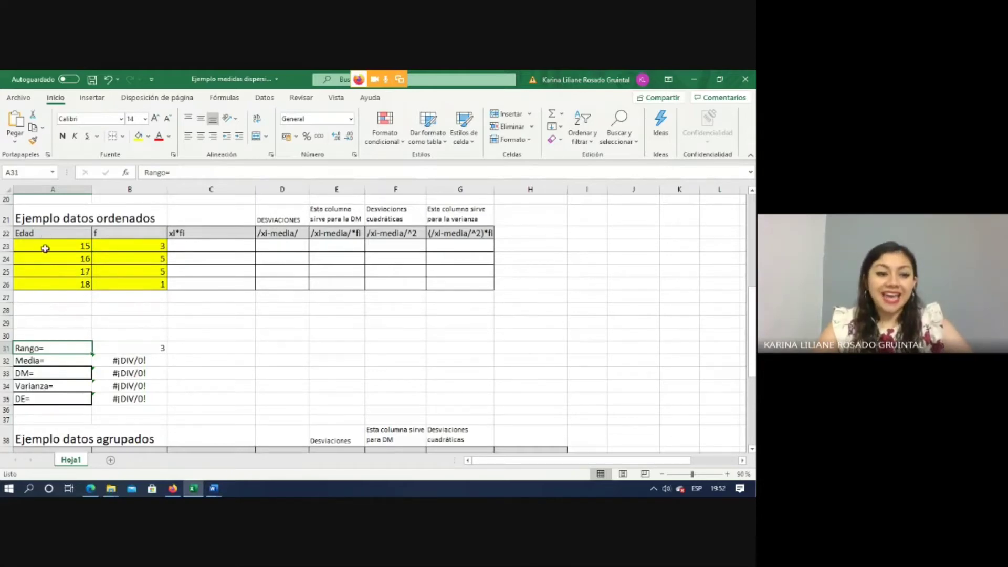
{"action": "left_click", "coordinate": [84, 284]}
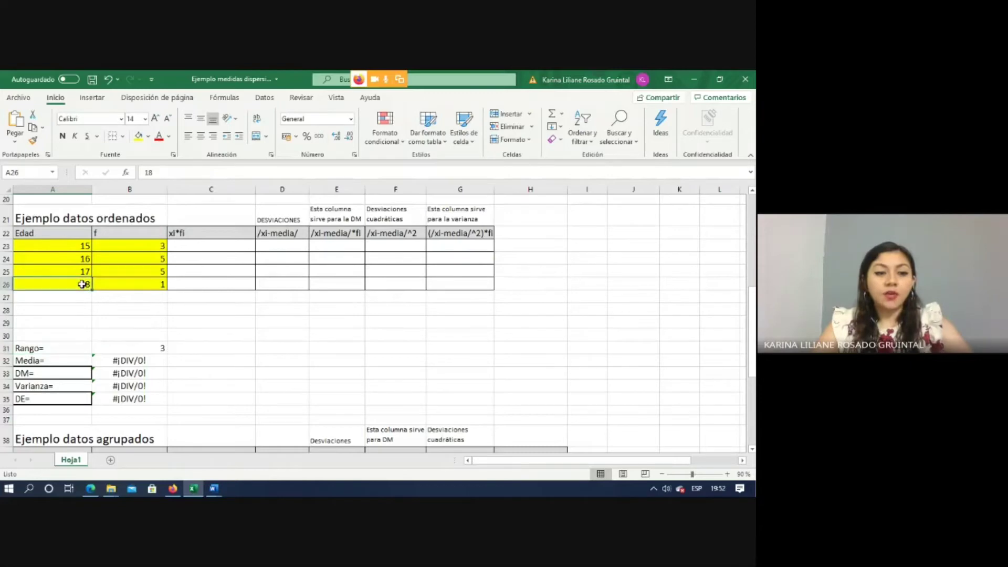
{"action": "left_click", "coordinate": [79, 244]}
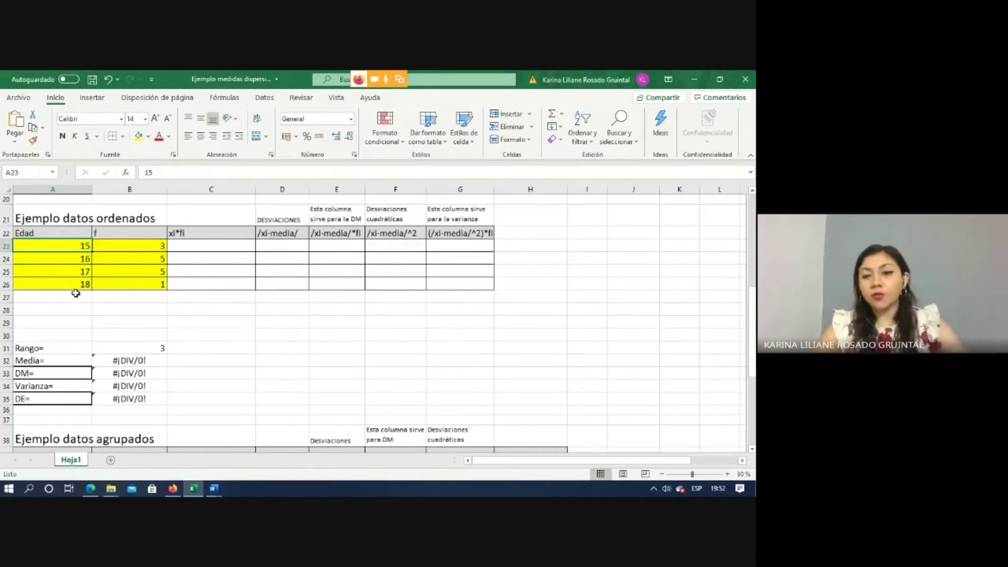
Step: Clear the mean formula in B32 of the ordered-data results
{"action": "left_click", "coordinate": [139, 360]}
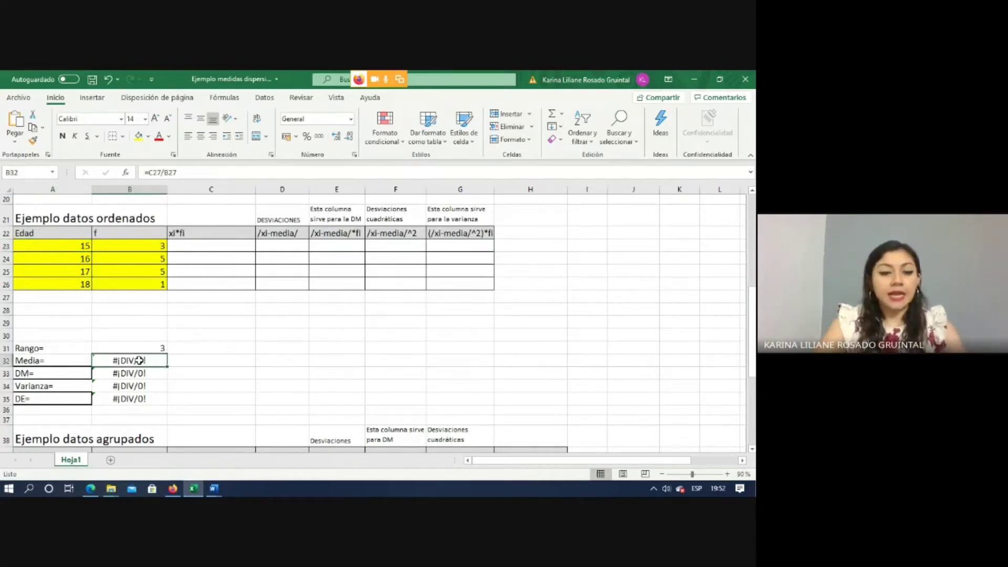
{"action": "type", "text": "="}
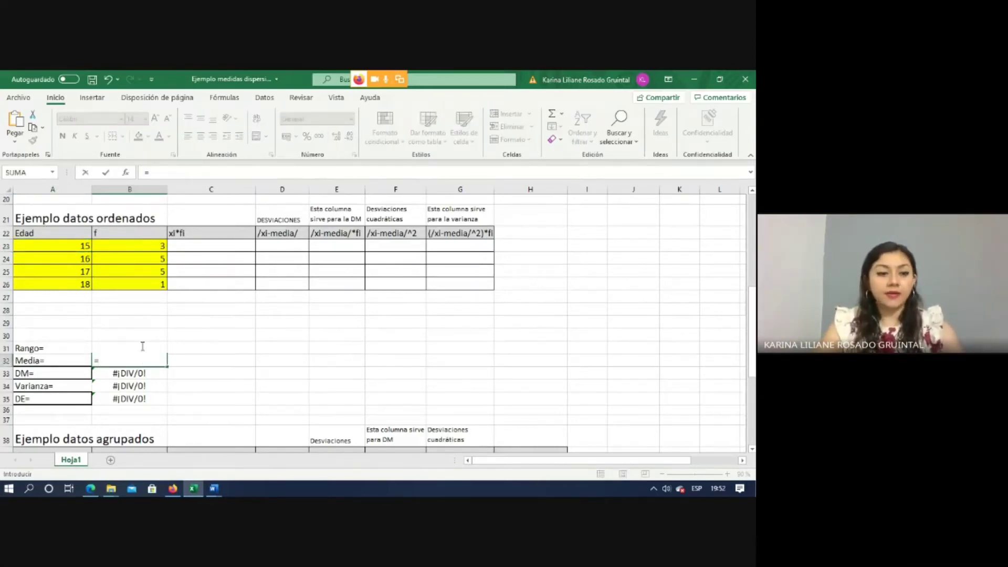
{"action": "key", "text": "F2"}
{"action": "key", "text": "BackSpace"}
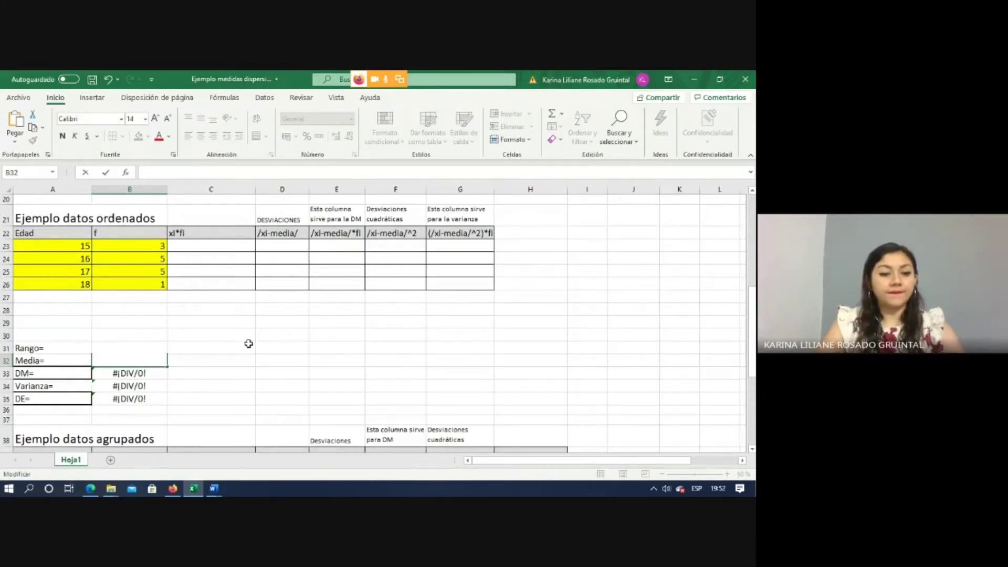
{"action": "left_click", "coordinate": [248, 344]}
Step: Recalculate the range of the ordered data in B31 with the formula =18-15
{"action": "left_click", "coordinate": [134, 350]}
{"action": "key", "text": "BackSpace"}
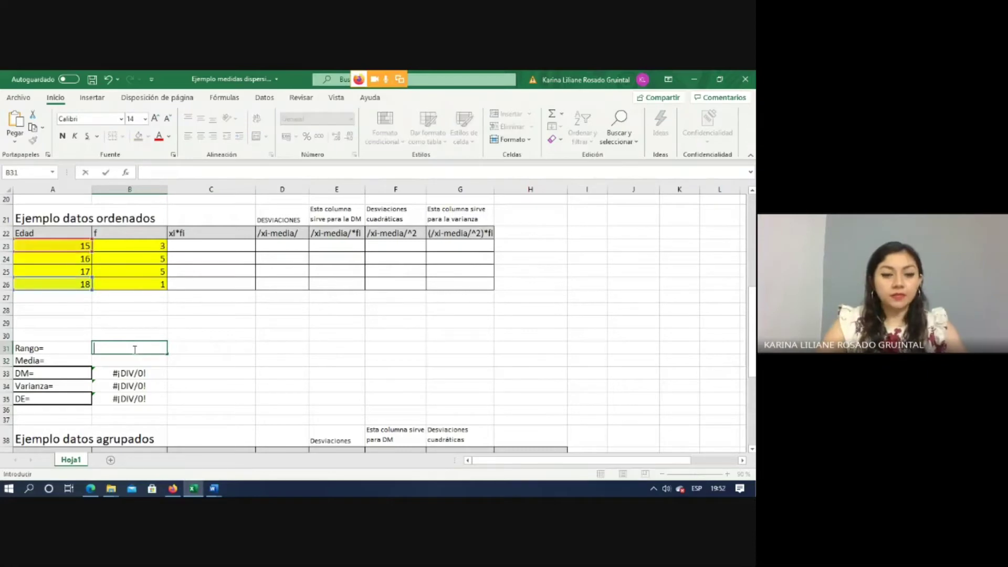
{"action": "type", "text": "="}
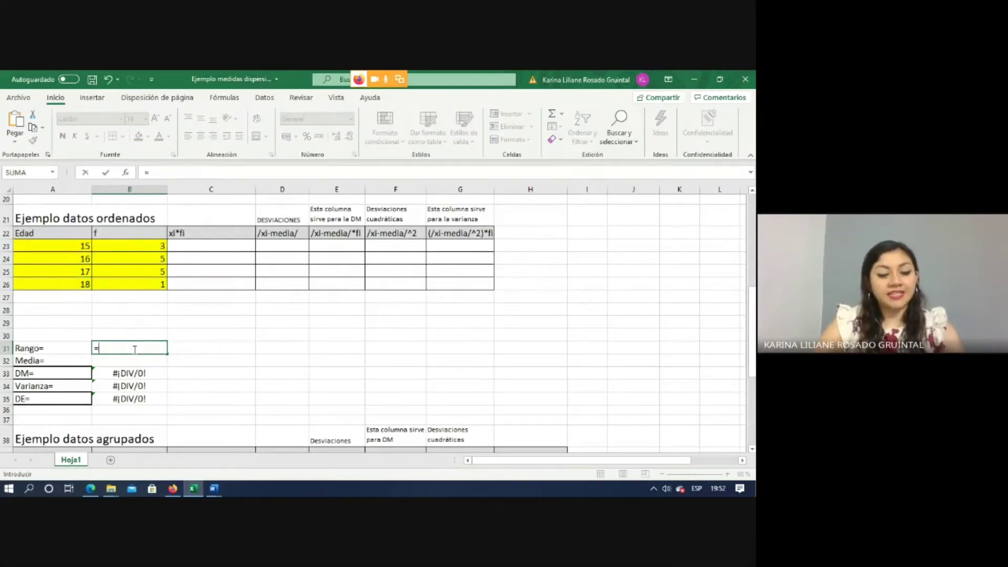
{"action": "type", "text": "18-15"}
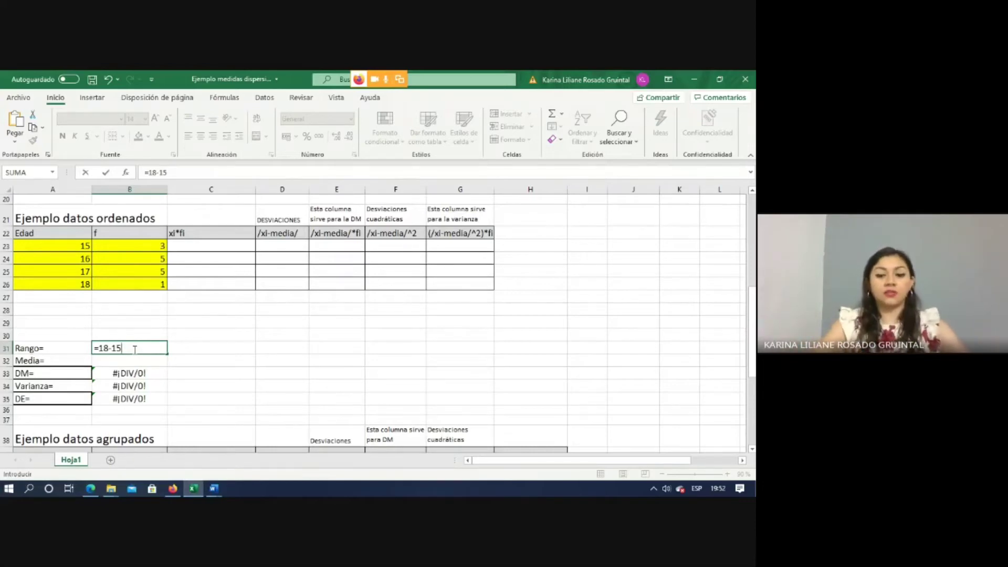
{"action": "key", "text": "Return"}
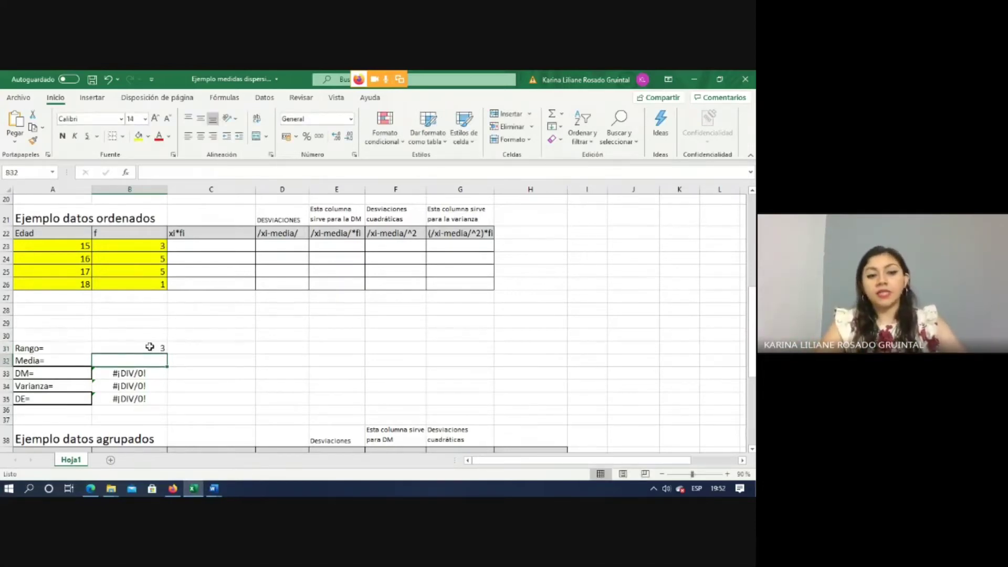
{"action": "left_click", "coordinate": [150, 346]}
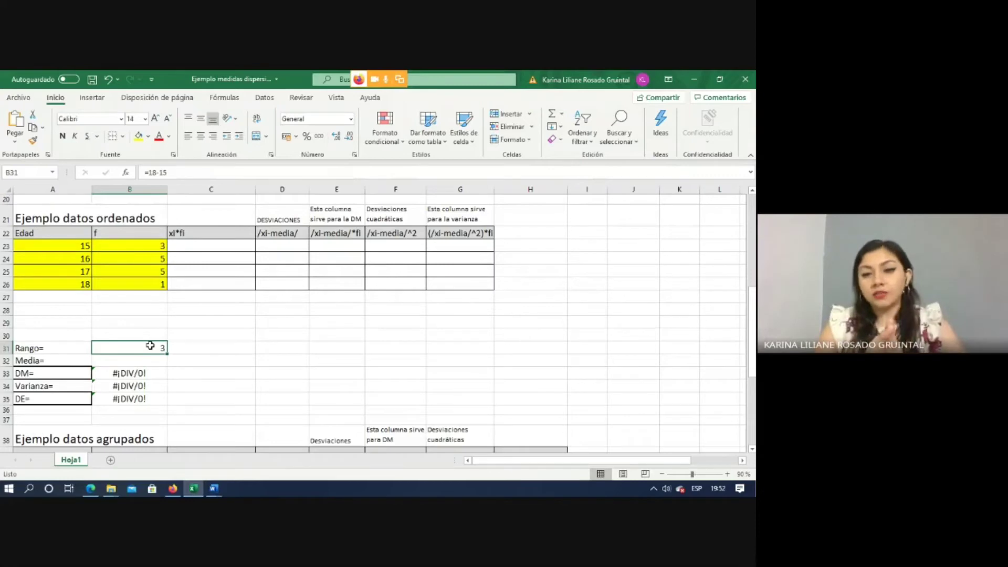
{"action": "left_click", "coordinate": [49, 373]}
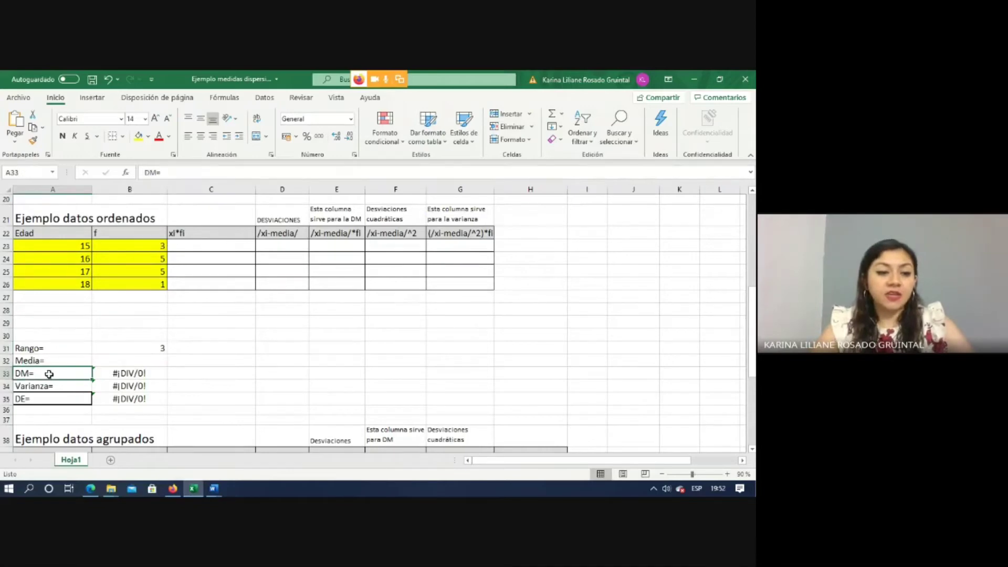
{"action": "left_click", "coordinate": [47, 386]}
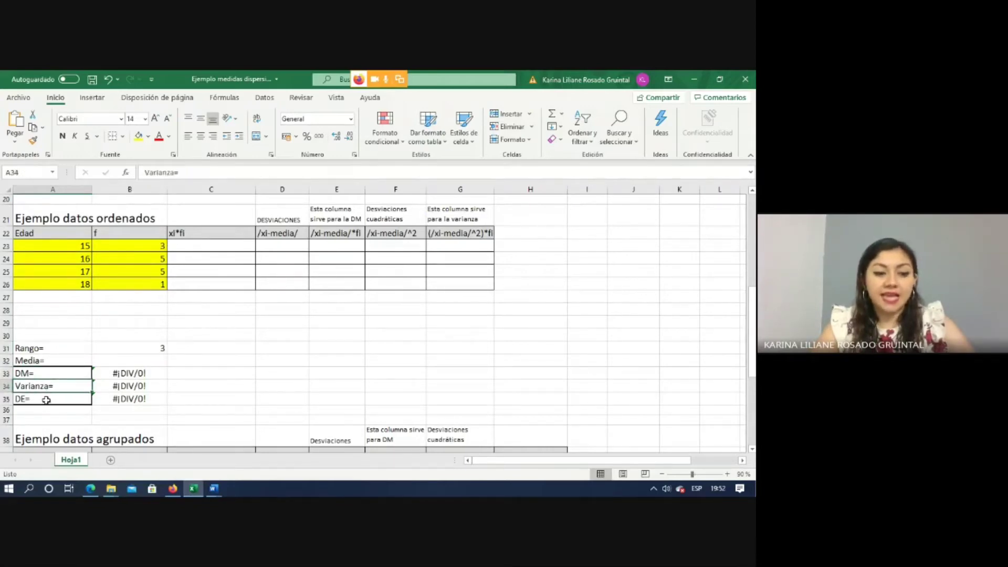
{"action": "left_click", "coordinate": [46, 400]}
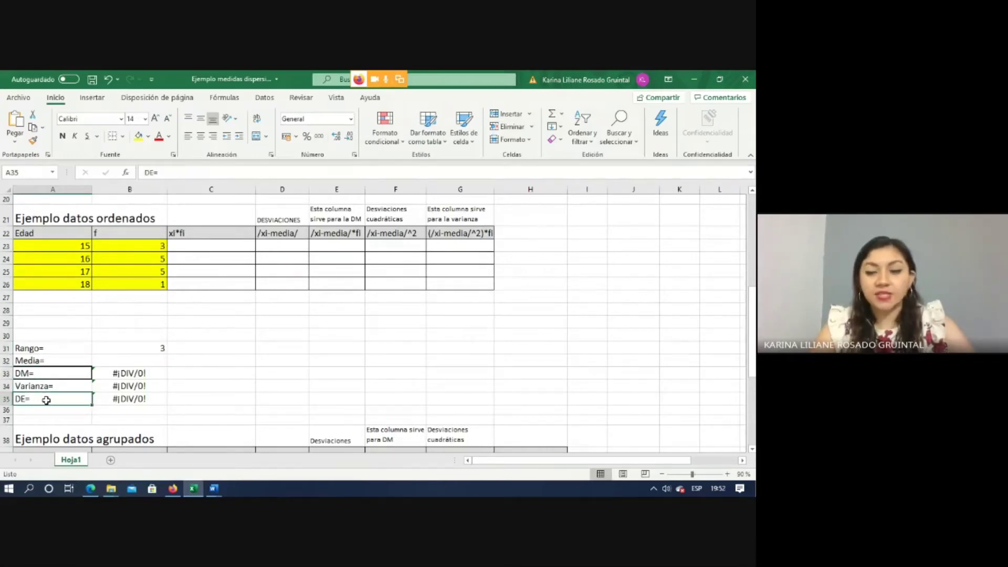
{"action": "left_click", "coordinate": [50, 362]}
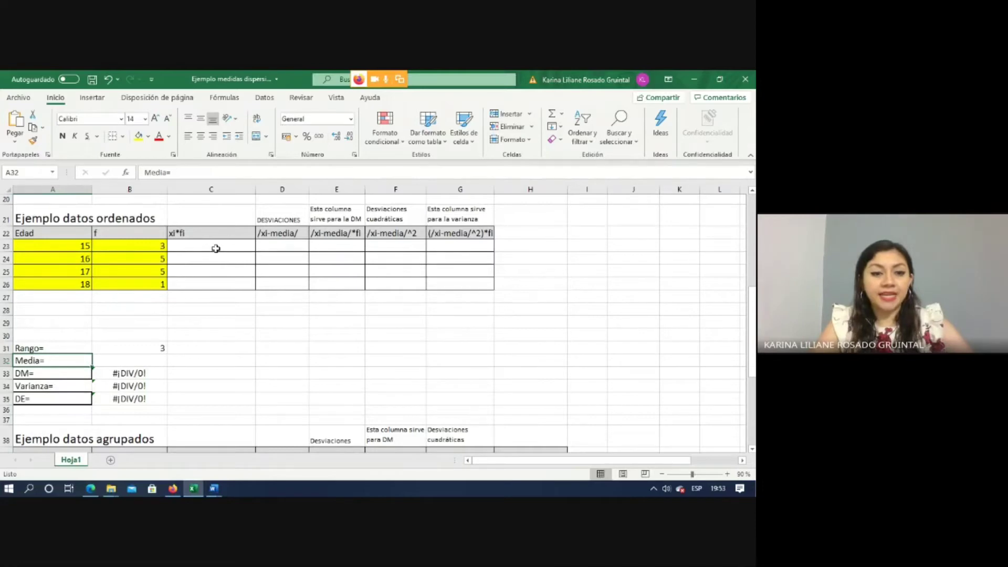
Step: Shade the empty xi*fi cells C23:C26 of the ordered-data table light orange
{"action": "left_click_drag", "start_coordinate": [216, 249], "coordinate": [221, 281]}
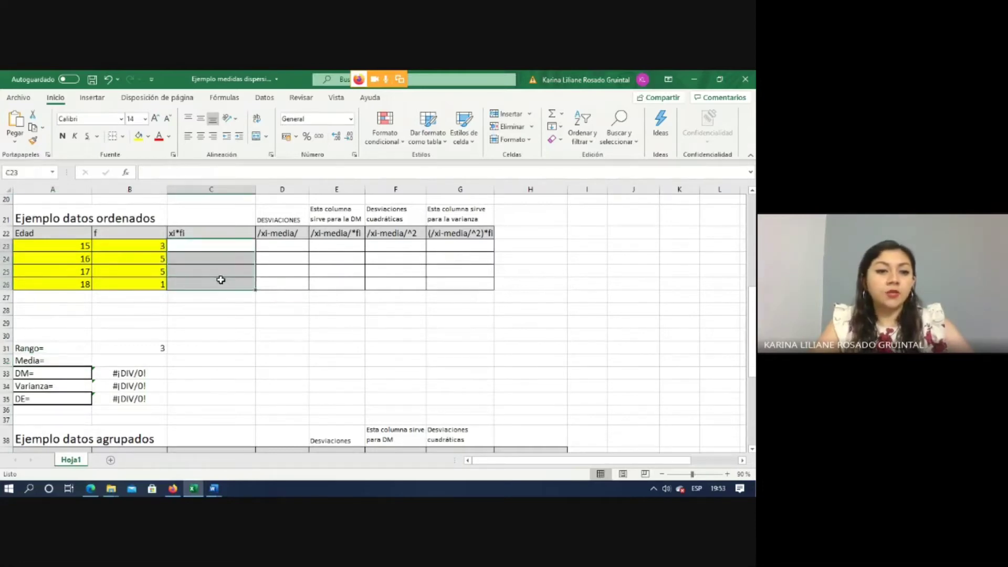
{"action": "left_click", "coordinate": [148, 139]}
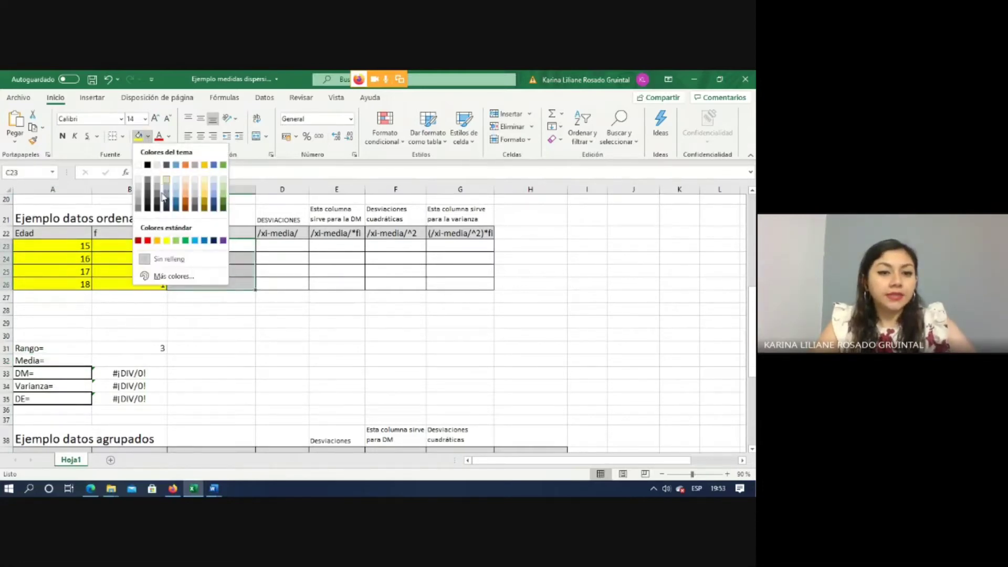
{"action": "left_click", "coordinate": [185, 197]}
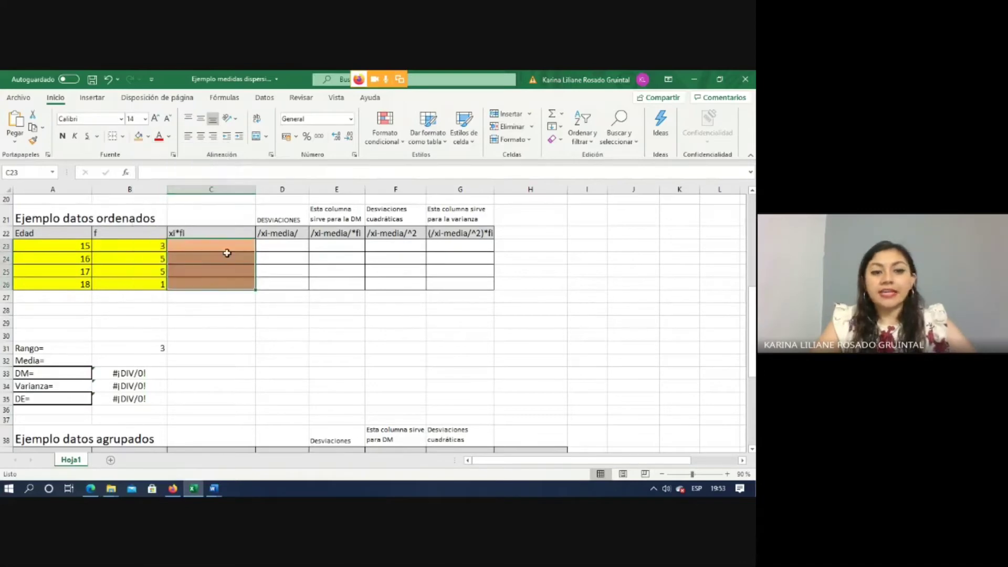
Step: Multiply age by frequency in C23 with the formula =A23*B23 and copy it down to C26
{"action": "left_click", "coordinate": [199, 252]}
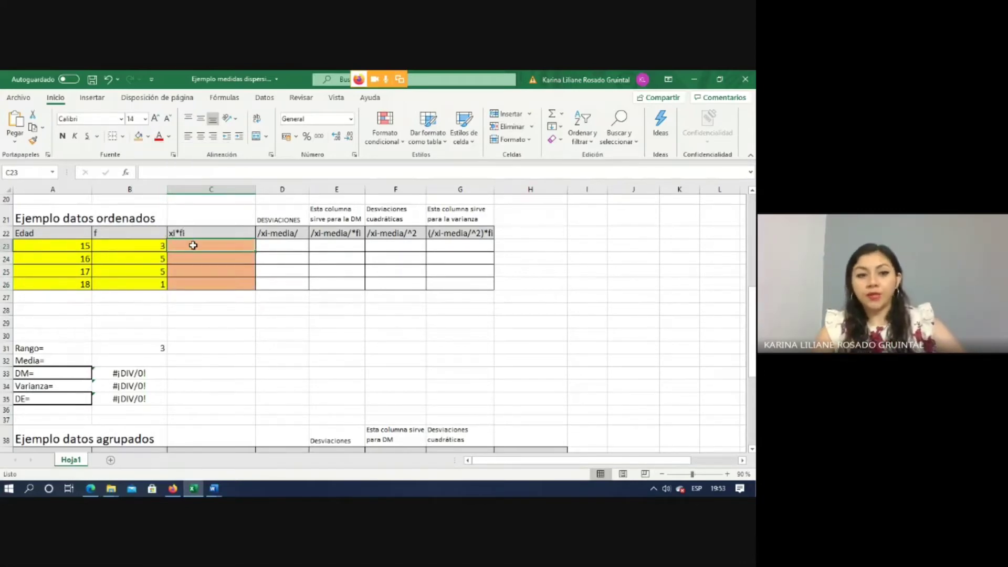
{"action": "type", "text": "="}
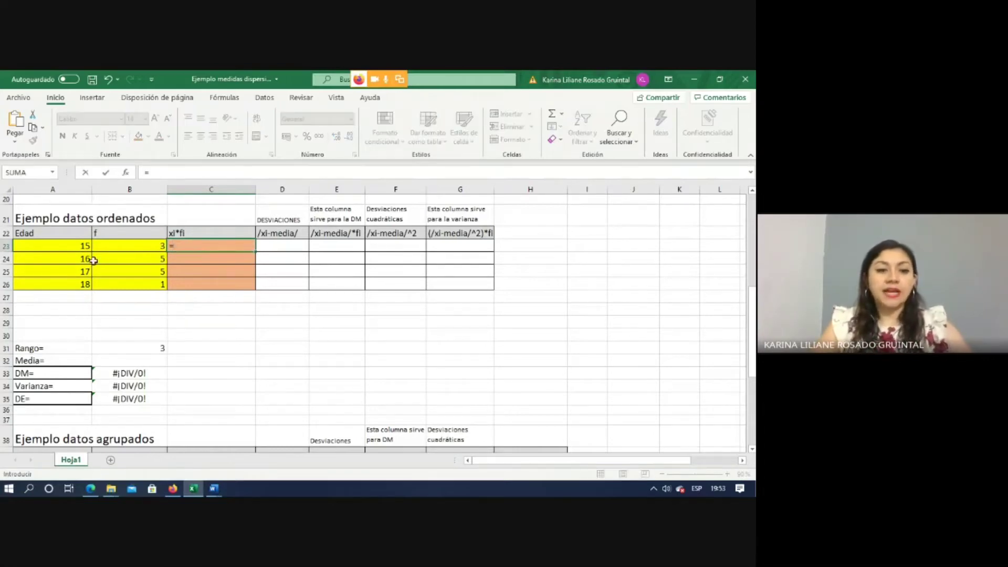
{"action": "left_click", "coordinate": [68, 247]}
{"action": "type", "text": "*"}
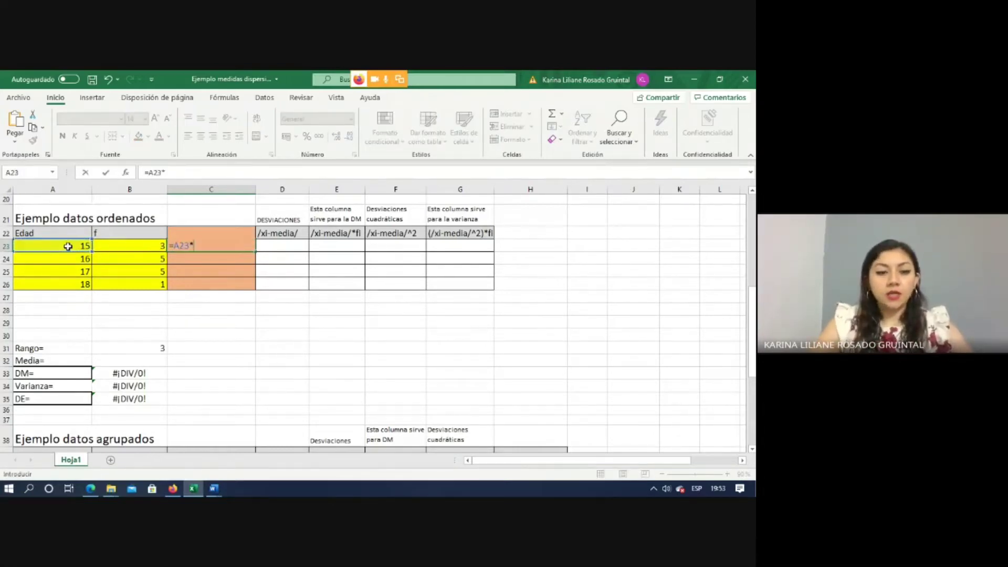
{"action": "left_click", "coordinate": [119, 250]}
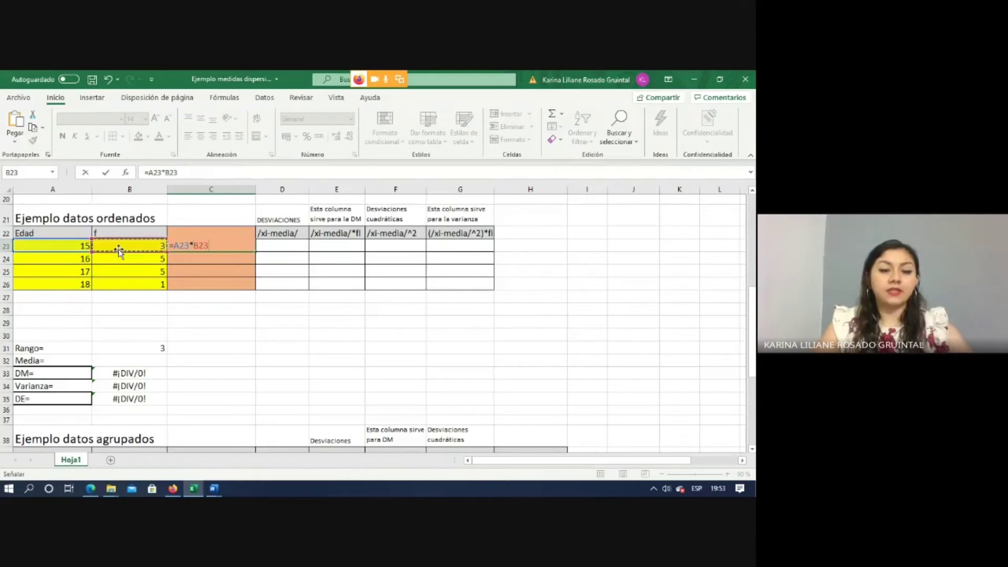
{"action": "key", "text": "Return"}
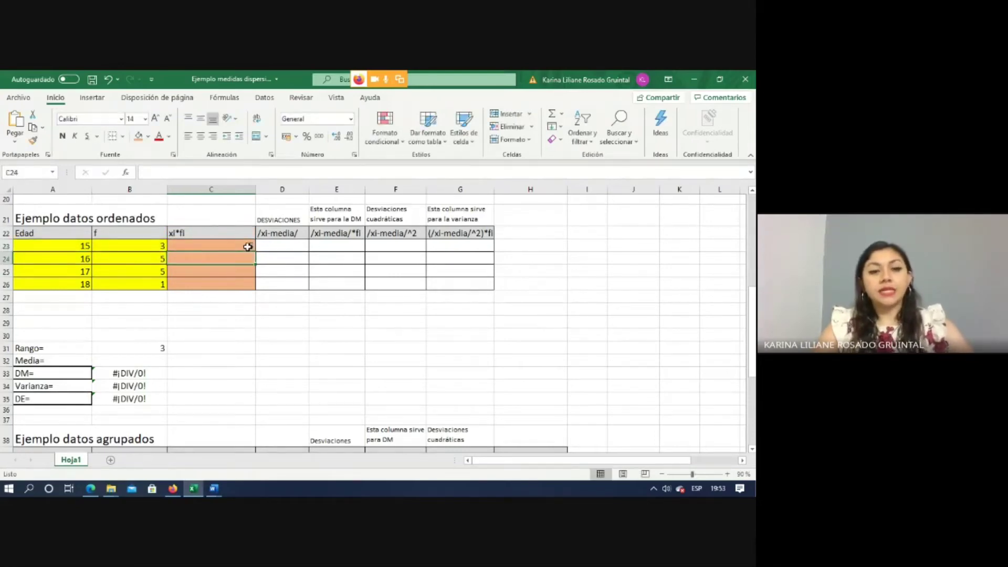
{"action": "left_click", "coordinate": [251, 247]}
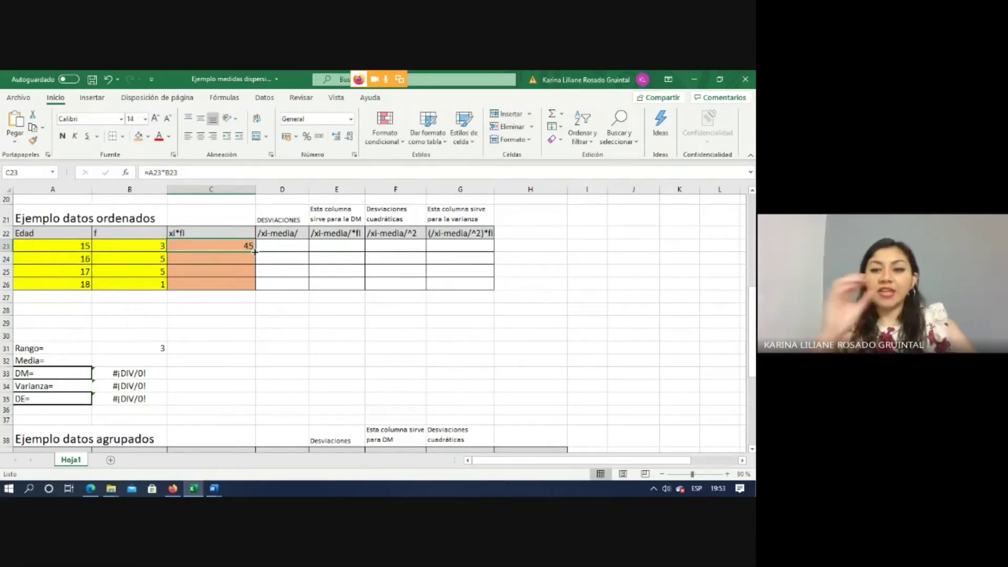
{"action": "left_click_drag", "start_coordinate": [256, 252], "coordinate": [255, 286]}
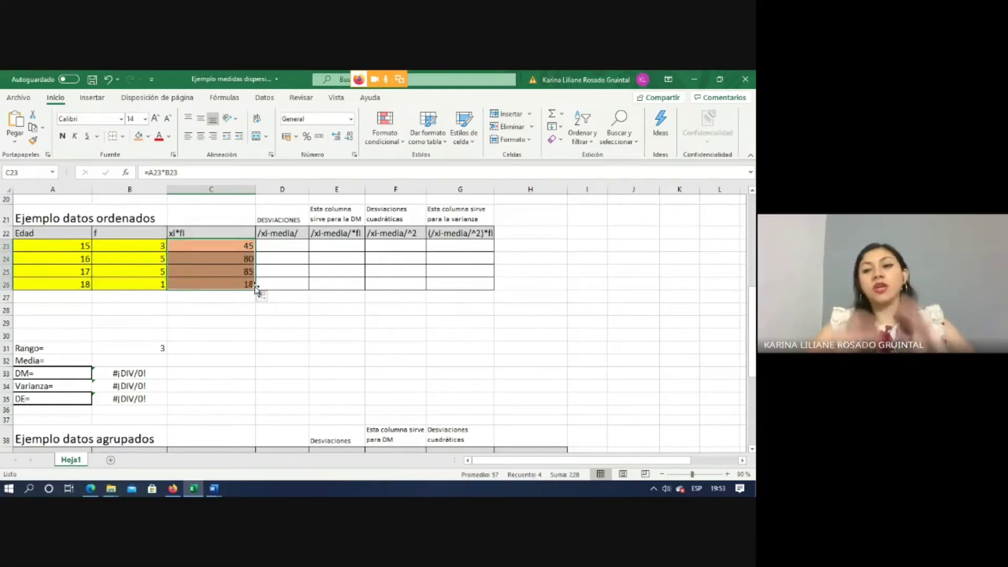
{"action": "left_click", "coordinate": [226, 309]}
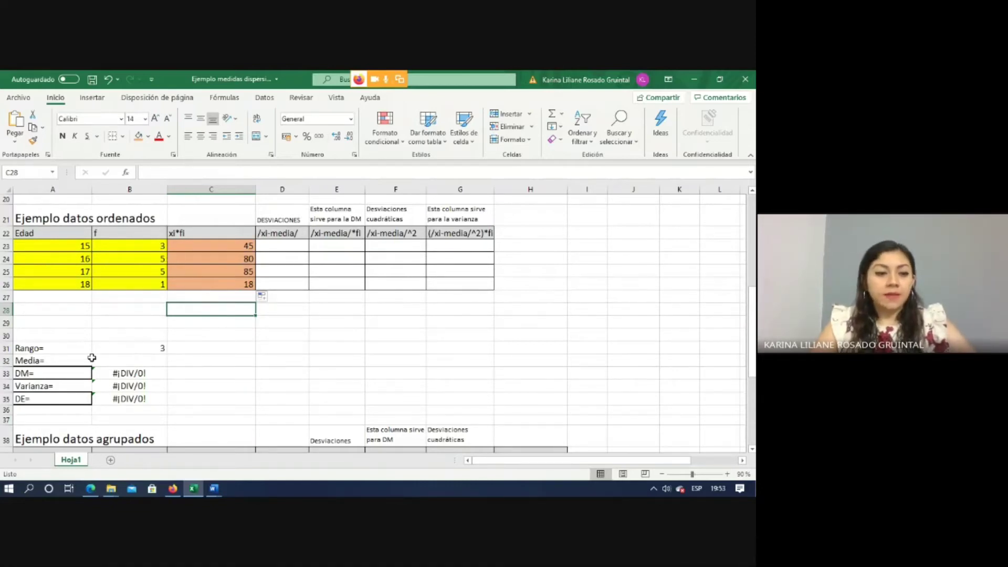
Step: Write the mean's formula as the text suma(xi*fi)/N in B32, beside the Media= label
{"action": "left_click", "coordinate": [114, 358]}
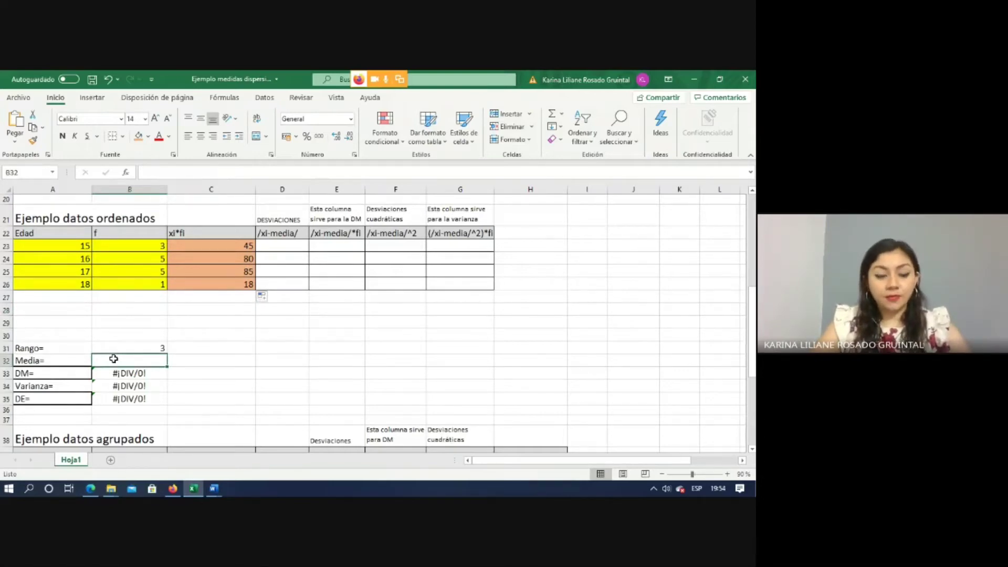
{"action": "type", "text": "suma(xi*fi"}
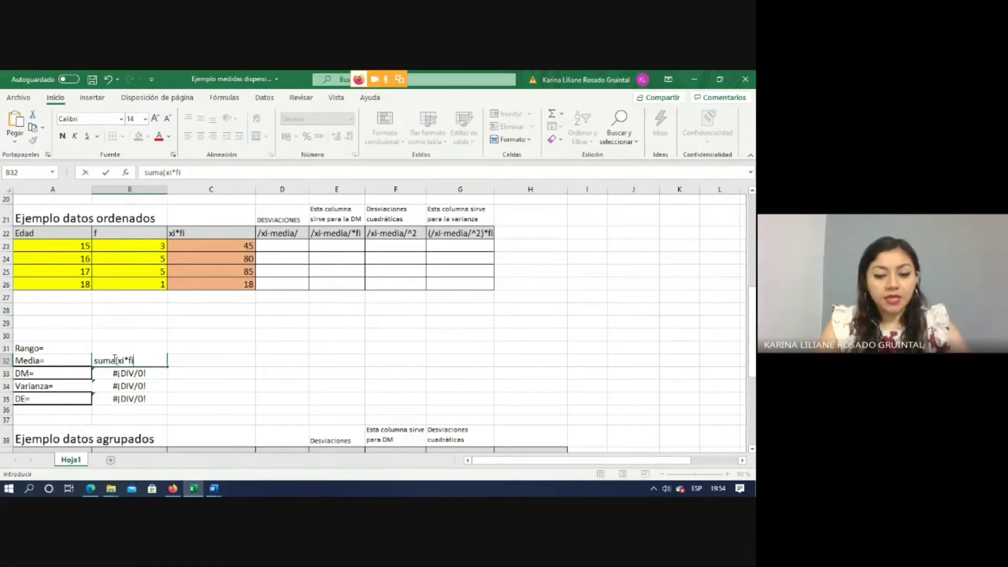
{"action": "type", "text": ")/"}
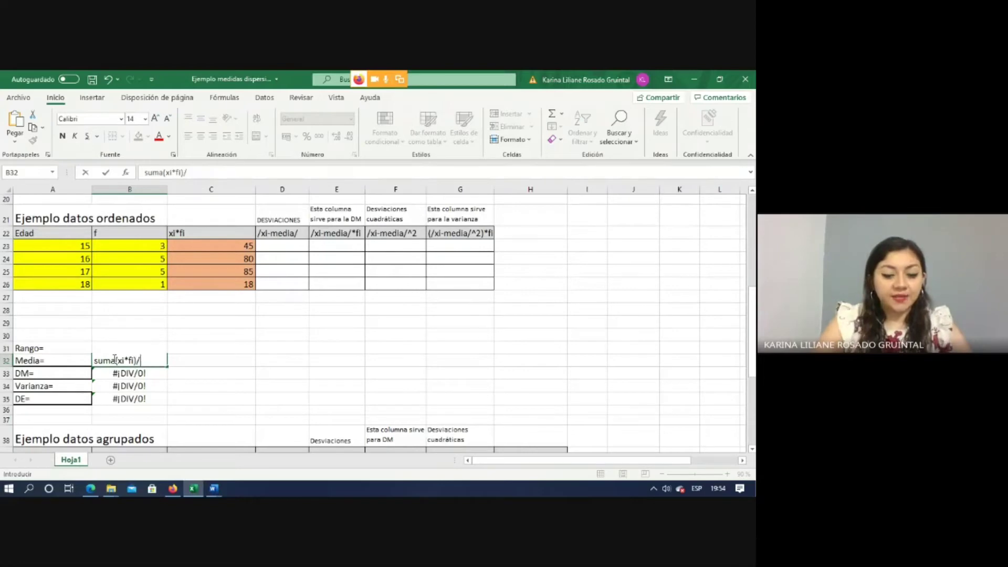
{"action": "type", "text": "N"}
{"action": "key", "text": "Tab"}
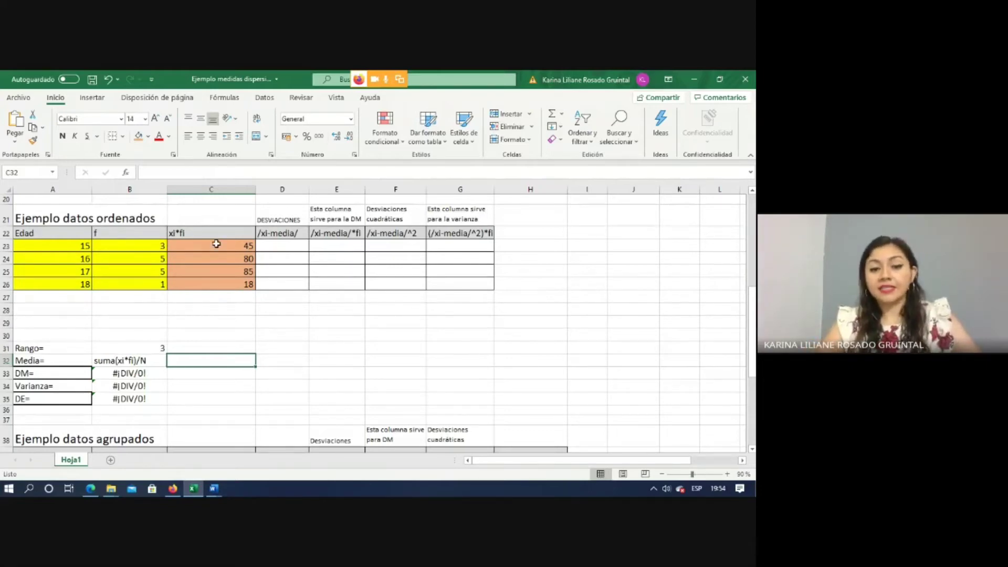
Step: Total the frequencies of the ordered data in B27 with =SUMA(B23:B26)
{"action": "left_click", "coordinate": [145, 303]}
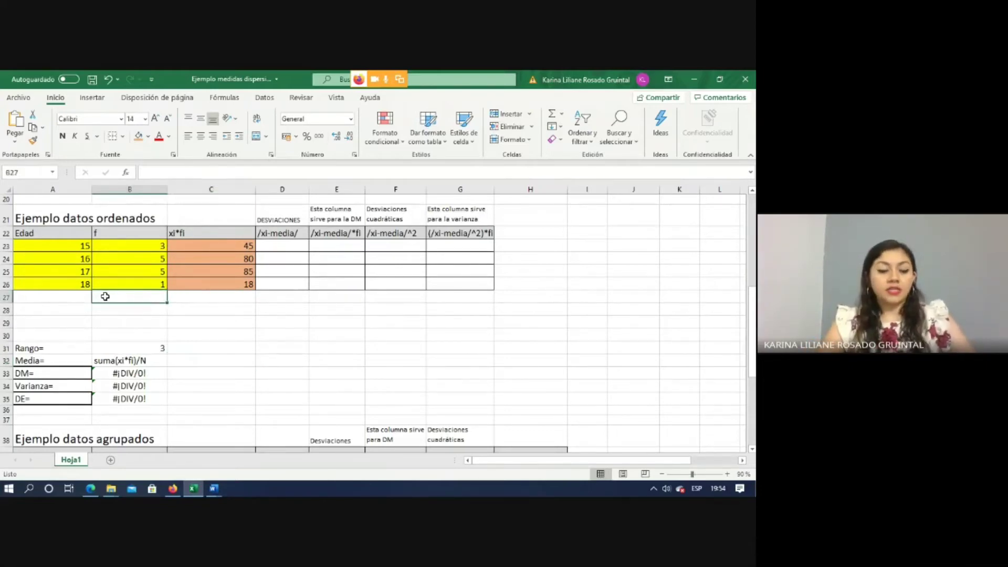
{"action": "type", "text": "=suma"}
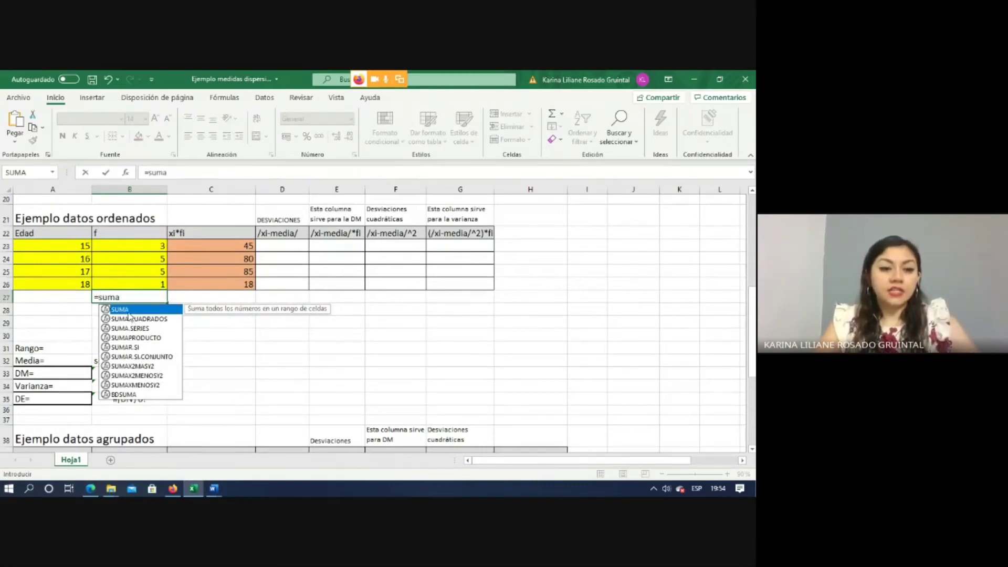
{"action": "key", "text": "Tab"}
{"action": "left_click_drag", "start_coordinate": [150, 252], "coordinate": [150, 281]}
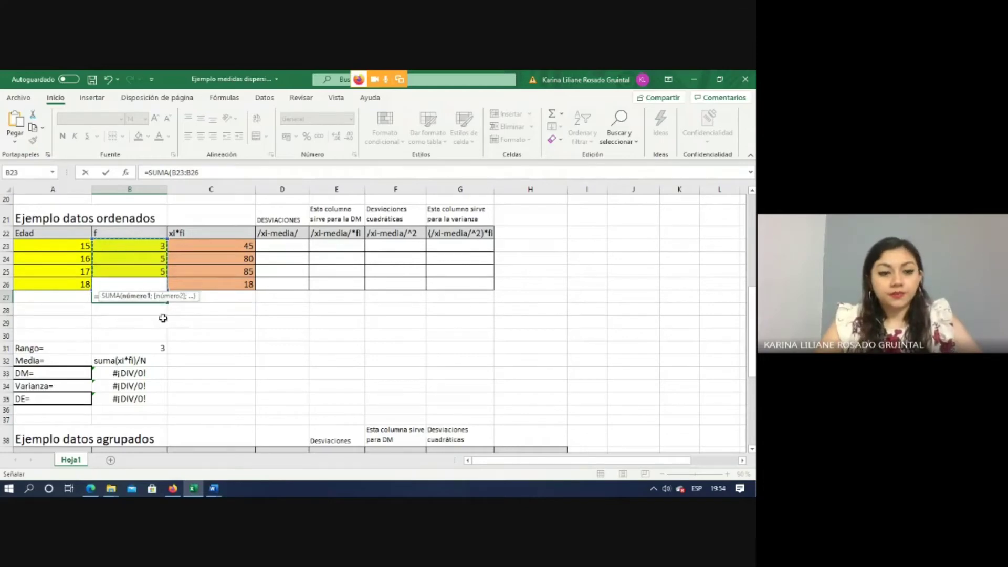
{"action": "key", "text": "Return"}
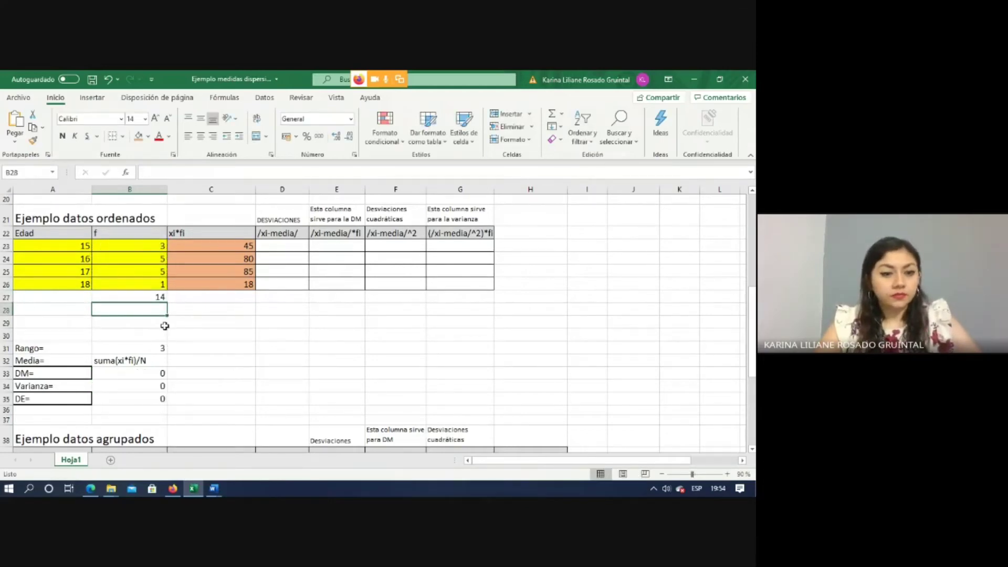
Step: Copy the frequency total's formula across to C27 to sum the xi*fi column, and check the range it adds
{"action": "left_click", "coordinate": [158, 296]}
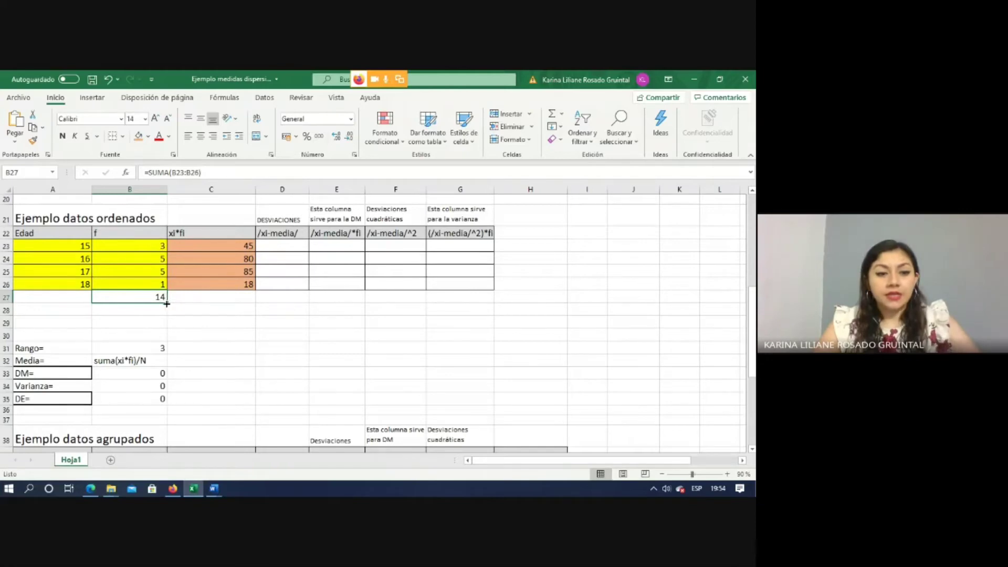
{"action": "left_click_drag", "start_coordinate": [167, 303], "coordinate": [250, 300]}
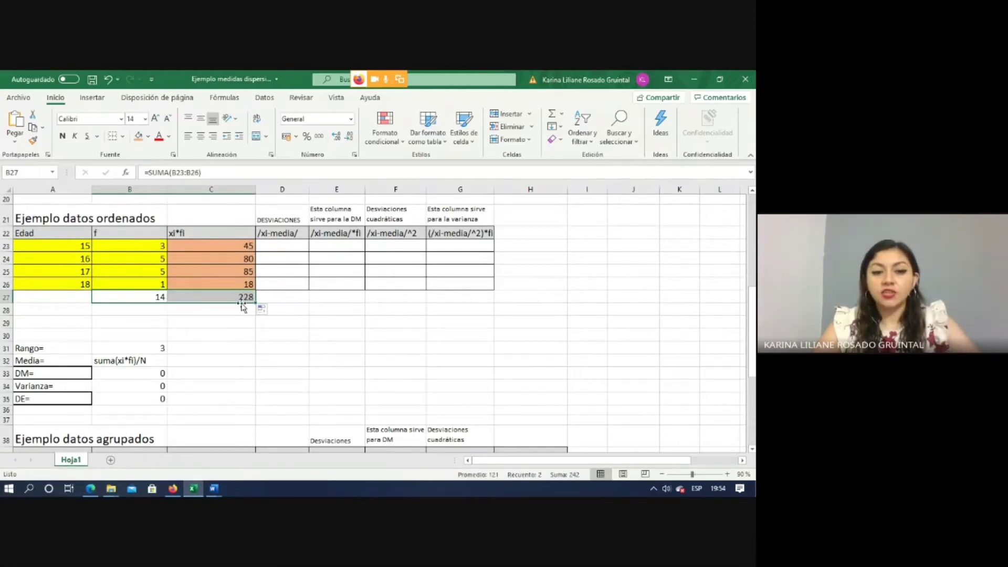
{"action": "left_click", "coordinate": [232, 309]}
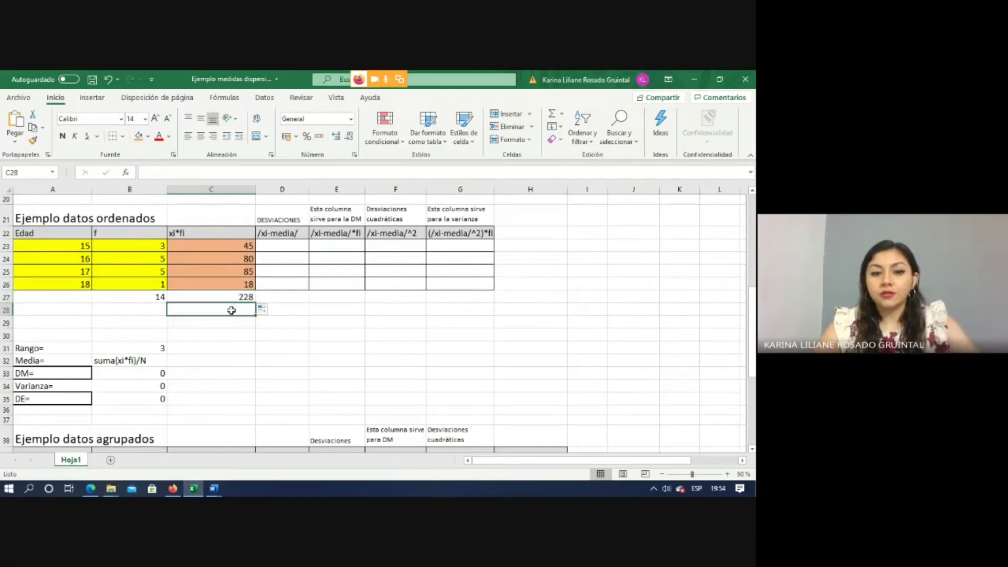
{"action": "double_click", "coordinate": [229, 297]}
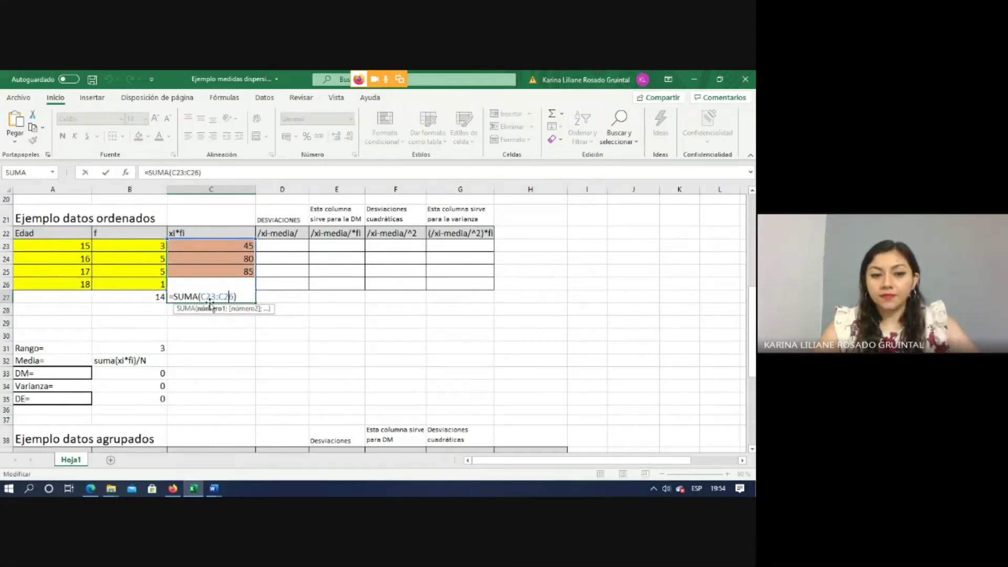
{"action": "key", "text": "Return"}
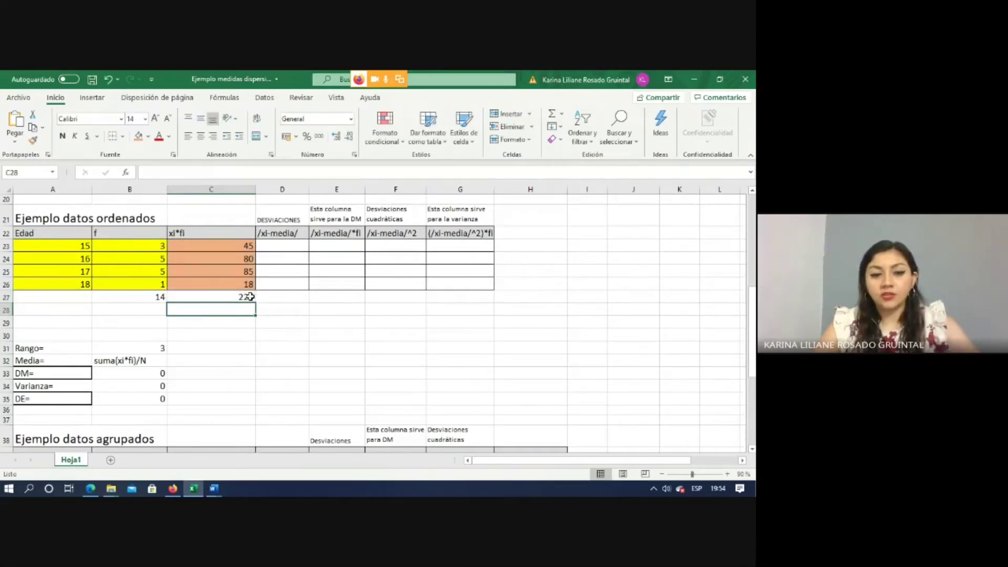
Step: Calculate the mean of the ordered data in C32 with the formula =C27/B27
{"action": "left_click", "coordinate": [189, 357]}
{"action": "type", "text": "="}
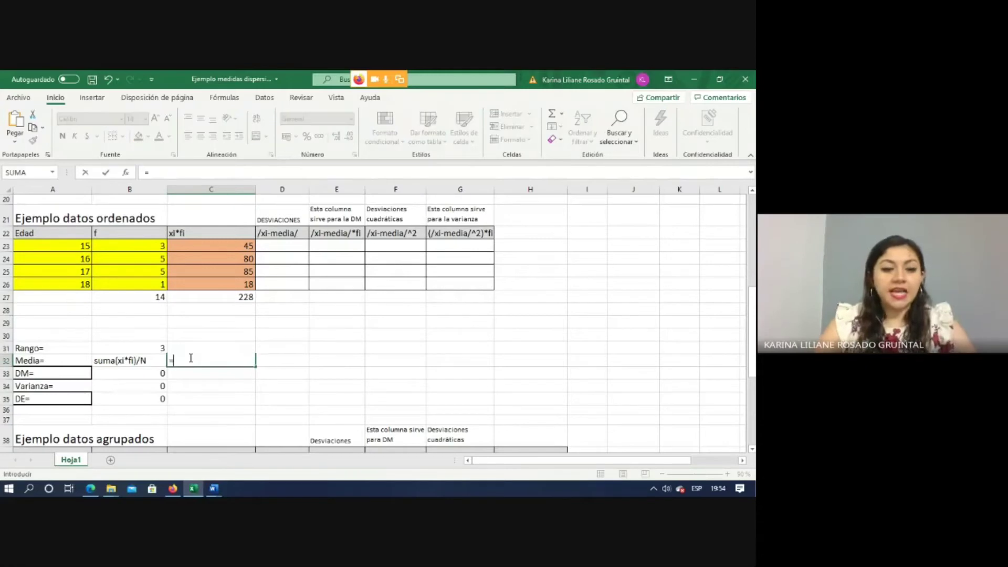
{"action": "left_click", "coordinate": [212, 296]}
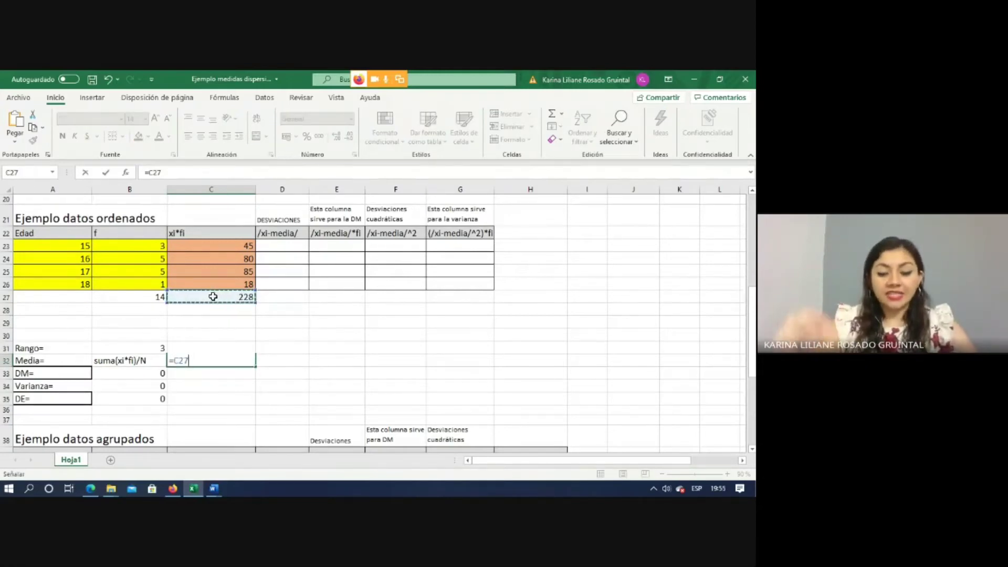
{"action": "type", "text": "/"}
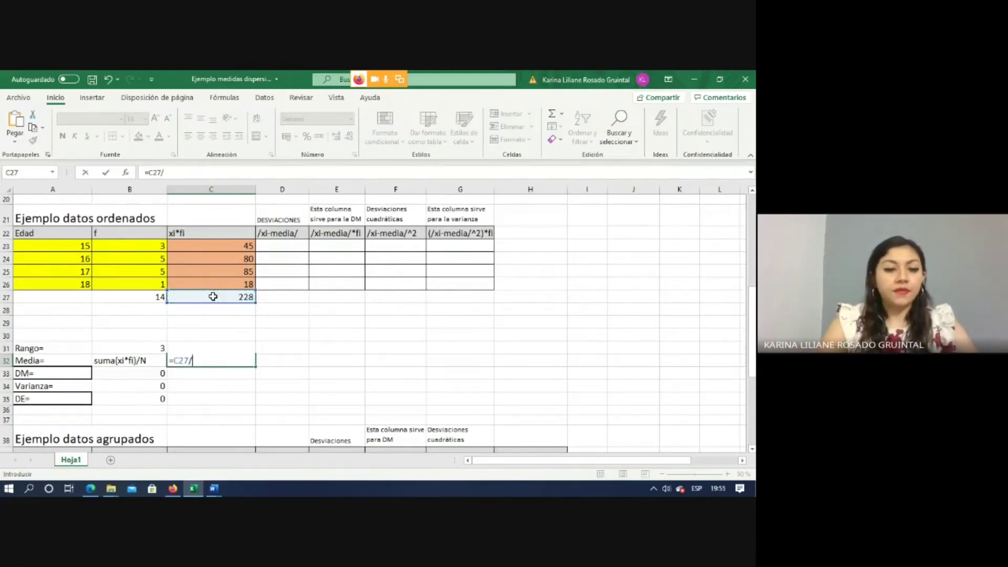
{"action": "left_click", "coordinate": [157, 297]}
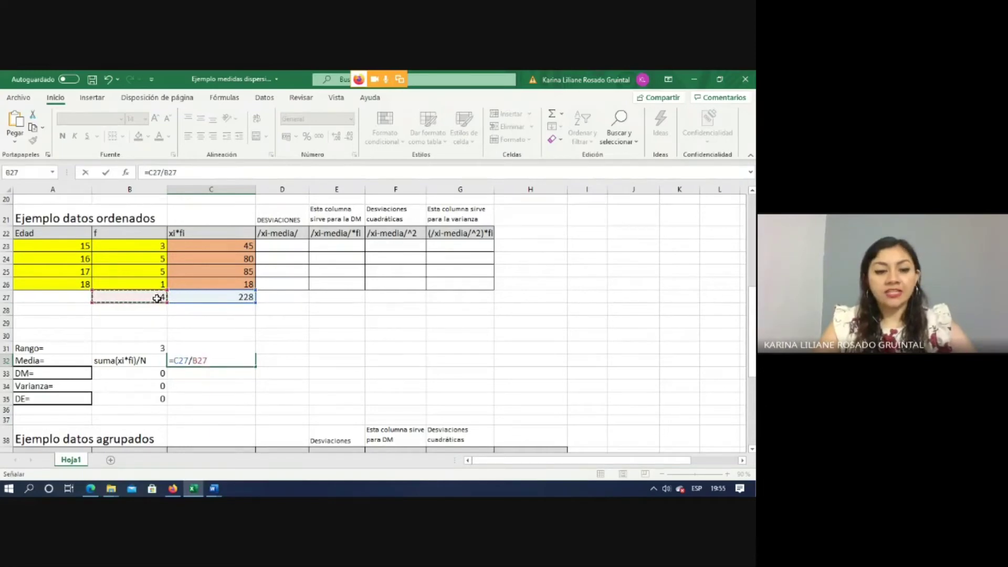
{"action": "key", "text": "Return"}
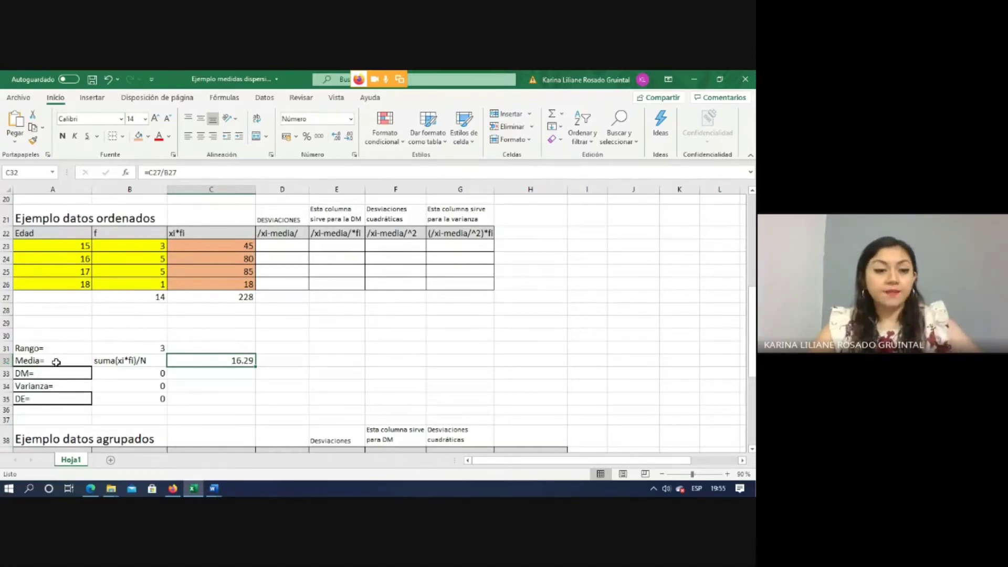
{"action": "left_click", "coordinate": [41, 372]}
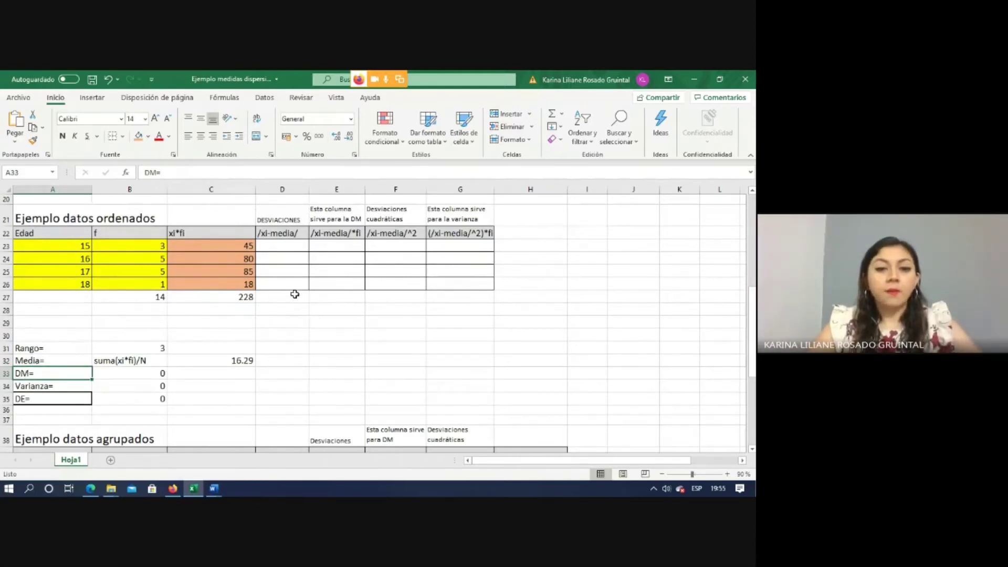
{"action": "left_click_drag", "start_coordinate": [282, 285], "coordinate": [345, 243]}
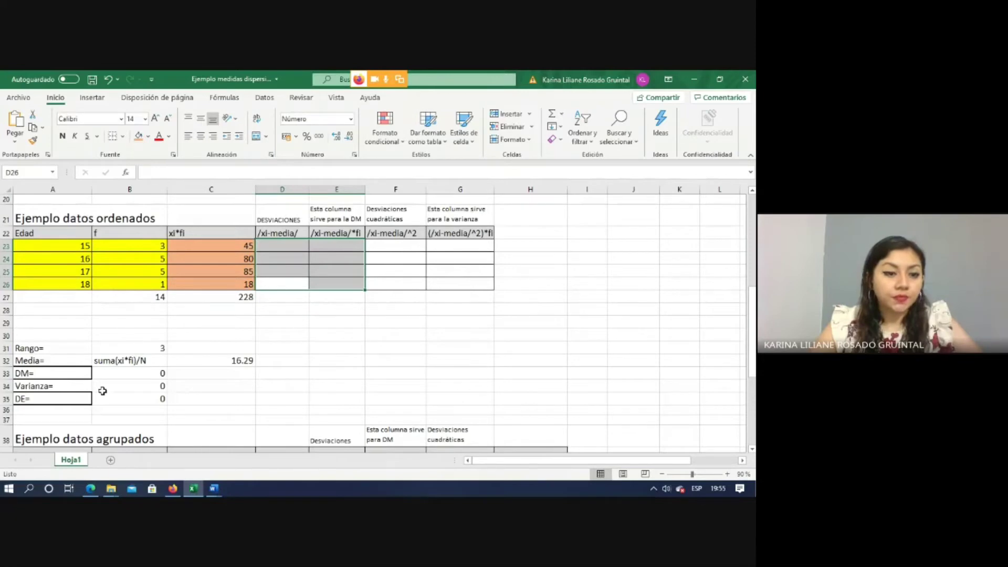
{"action": "left_click", "coordinate": [61, 361]}
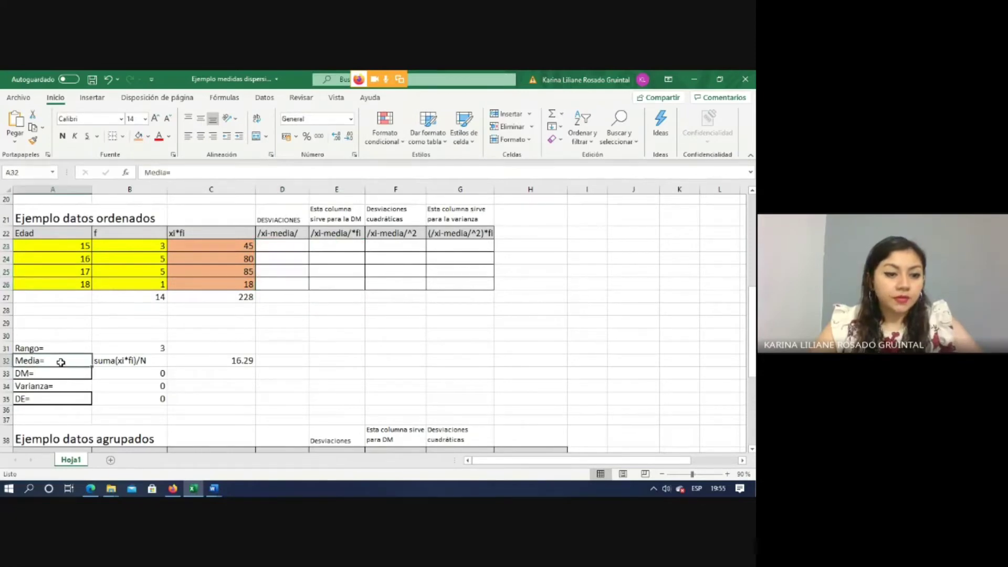
Step: Fill the Media= label in A32 with the orange of the xi*fi column, and the DM= label in A33 with light blue
{"action": "left_click", "coordinate": [138, 136]}
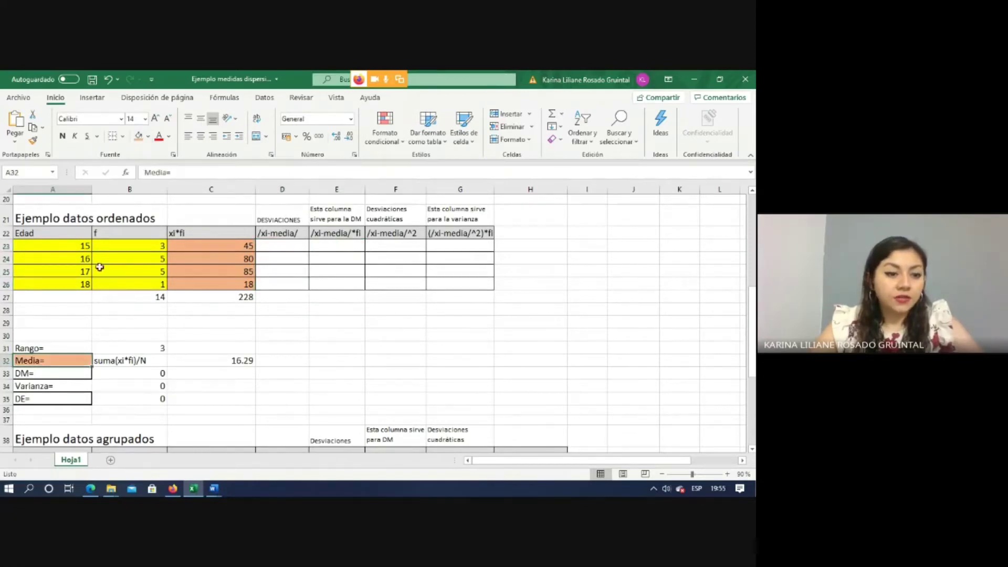
{"action": "left_click", "coordinate": [54, 376]}
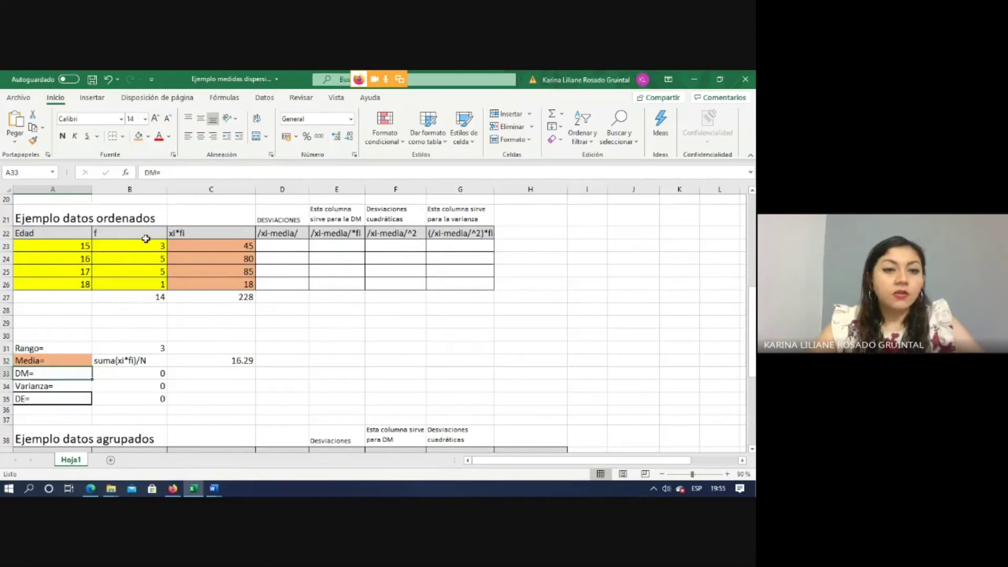
{"action": "left_click", "coordinate": [150, 139]}
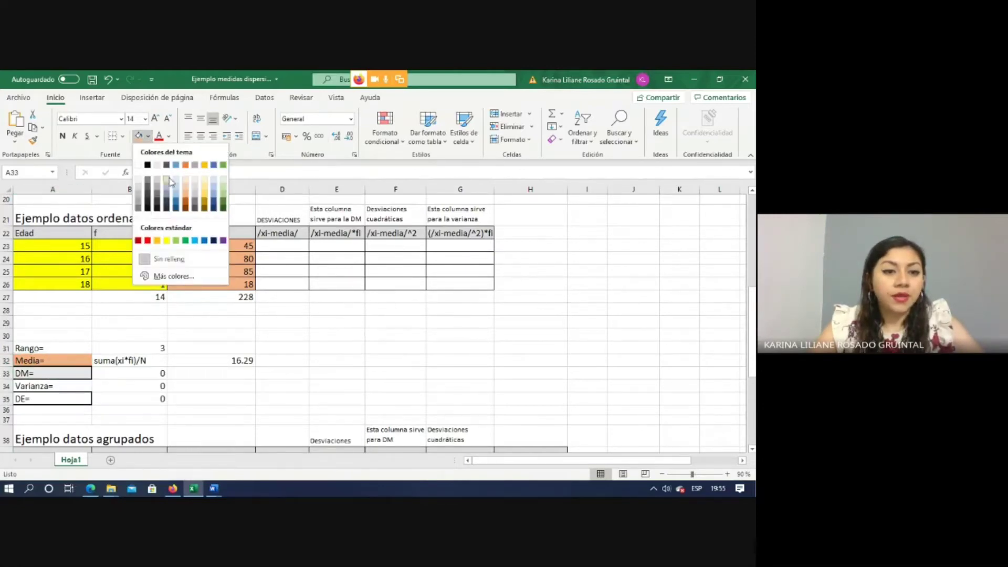
{"action": "left_click", "coordinate": [176, 184]}
Step: Fill the empty cells D23:E26 of the two mean deviation columns with the same light blue as the DM= label
{"action": "left_click_drag", "start_coordinate": [279, 247], "coordinate": [337, 285]}
{"action": "left_click", "coordinate": [139, 136]}
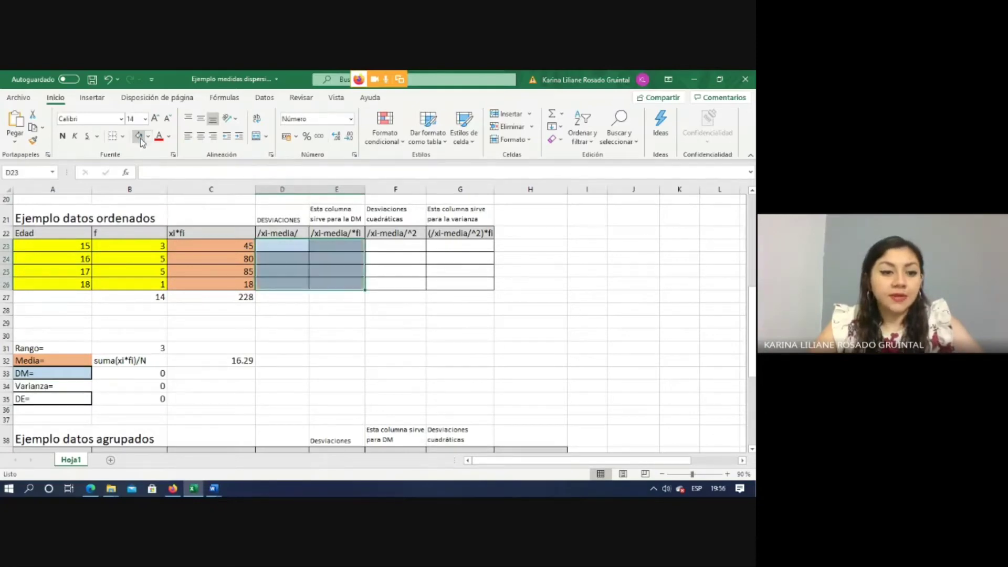
{"action": "left_click", "coordinate": [362, 322]}
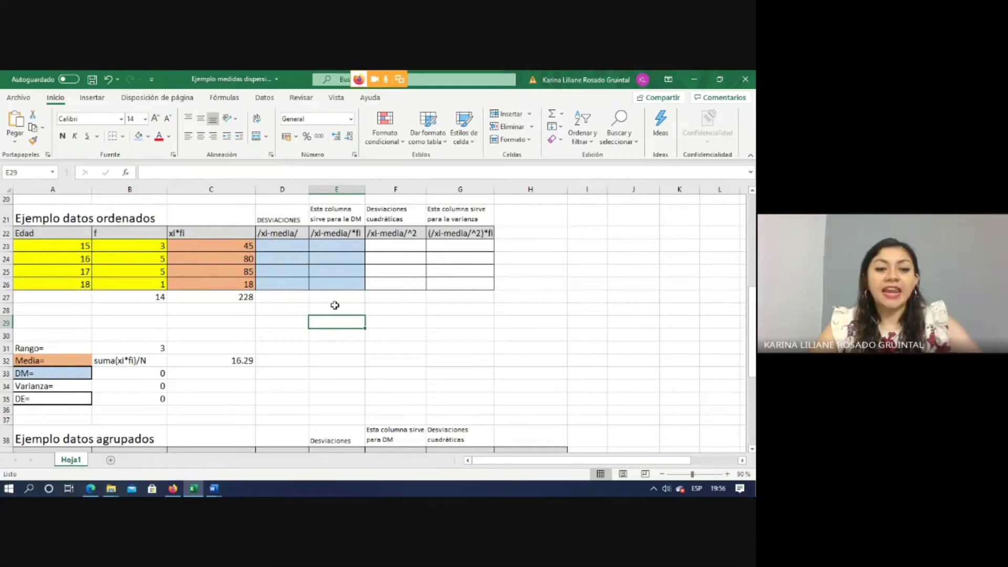
{"action": "left_click", "coordinate": [279, 311]}
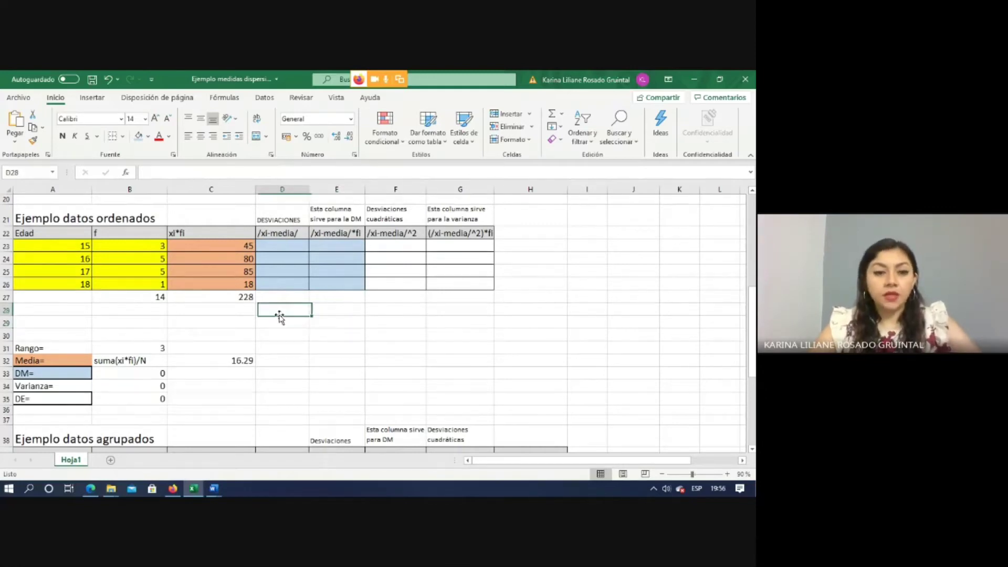
Step: Calculate the first absolute deviation from the mean in D23 with =ABS(A23-$C$32), keeping the mean's cell reference absolute
{"action": "left_click", "coordinate": [280, 250]}
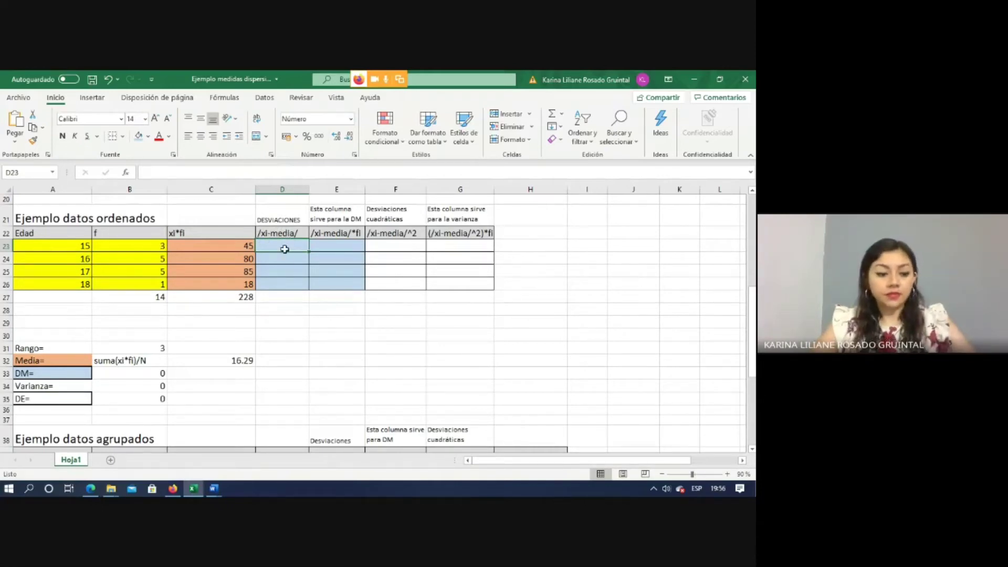
{"action": "type", "text": "="}
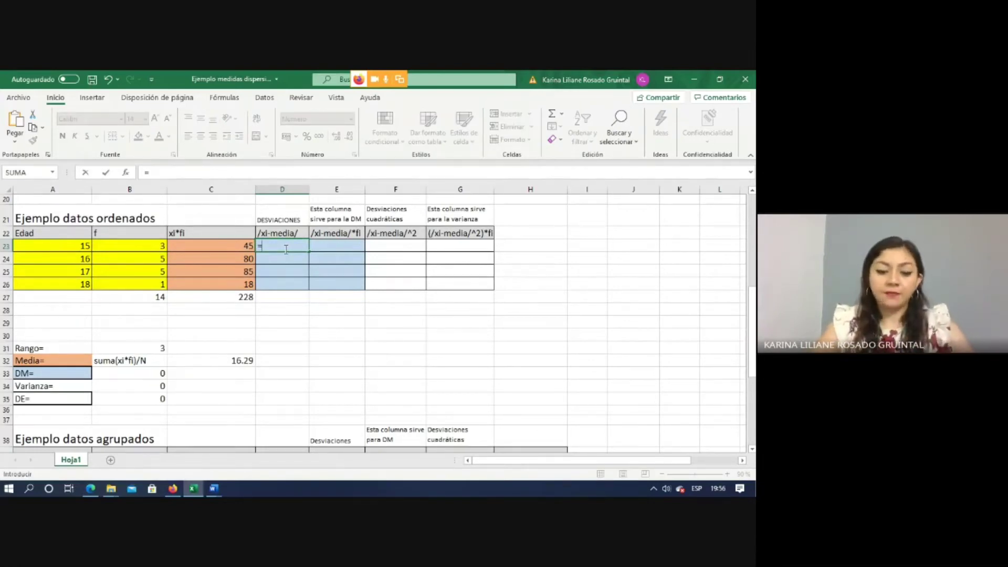
{"action": "type", "text": "abs"}
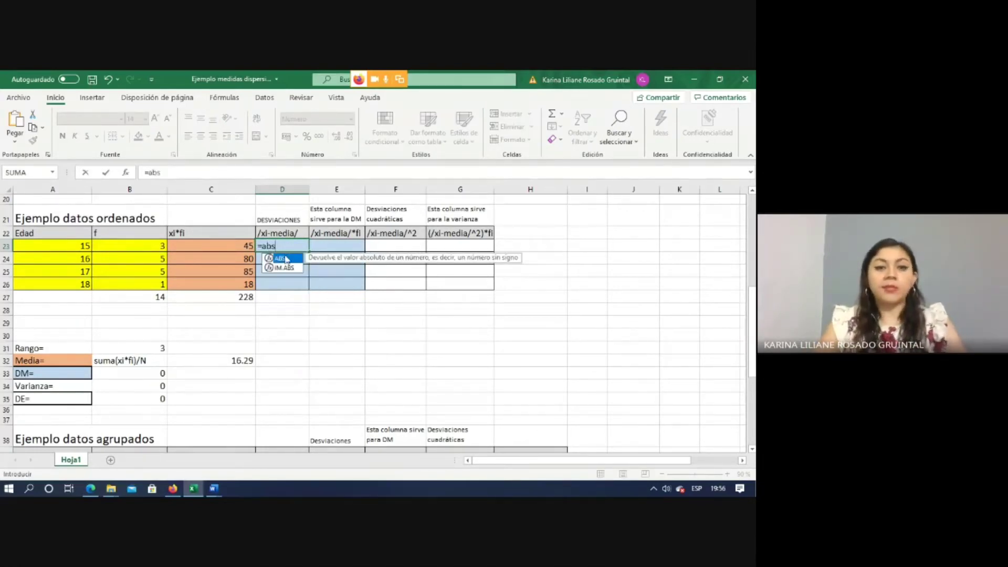
{"action": "double_click", "coordinate": [285, 258]}
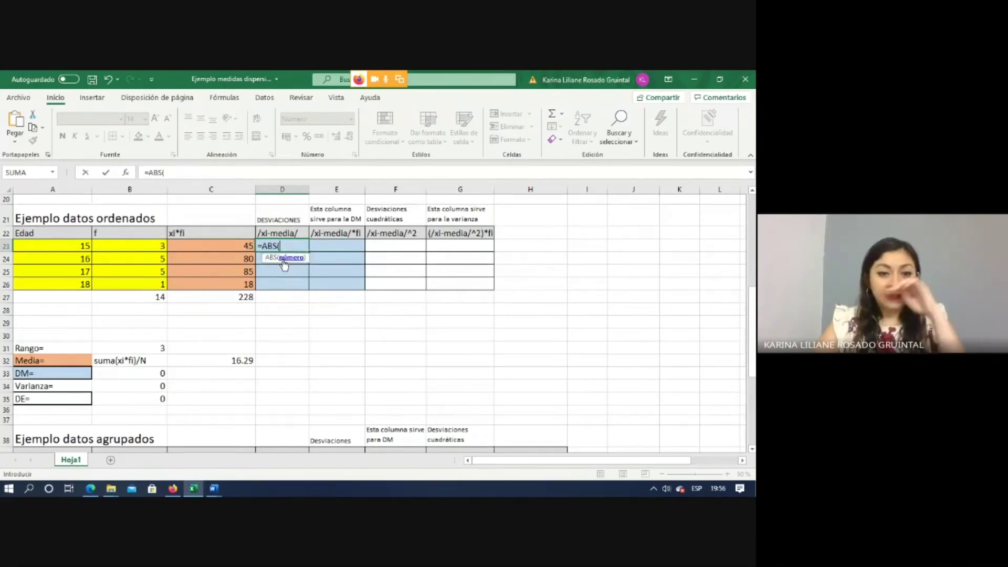
{"action": "left_click", "coordinate": [84, 245]}
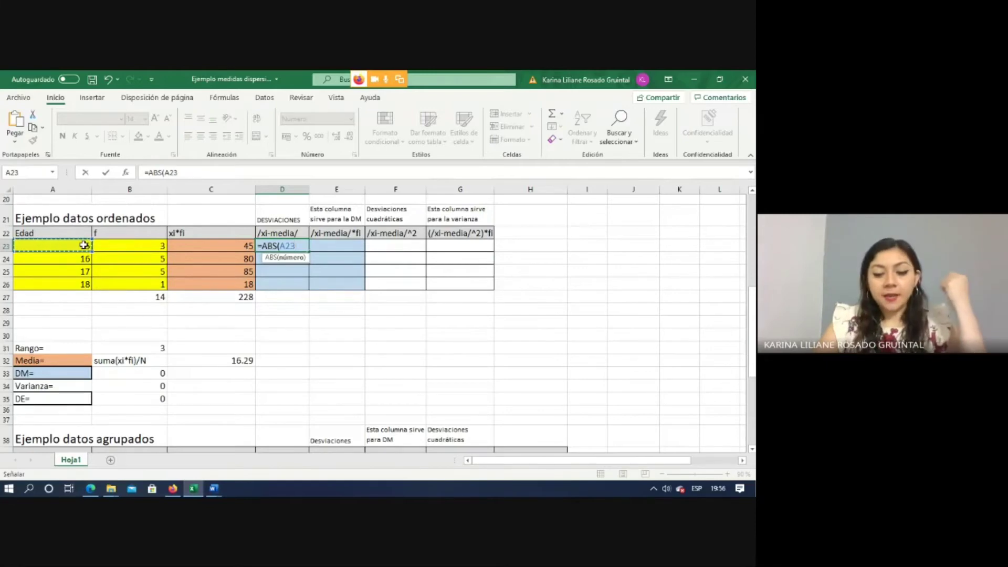
{"action": "type", "text": "-"}
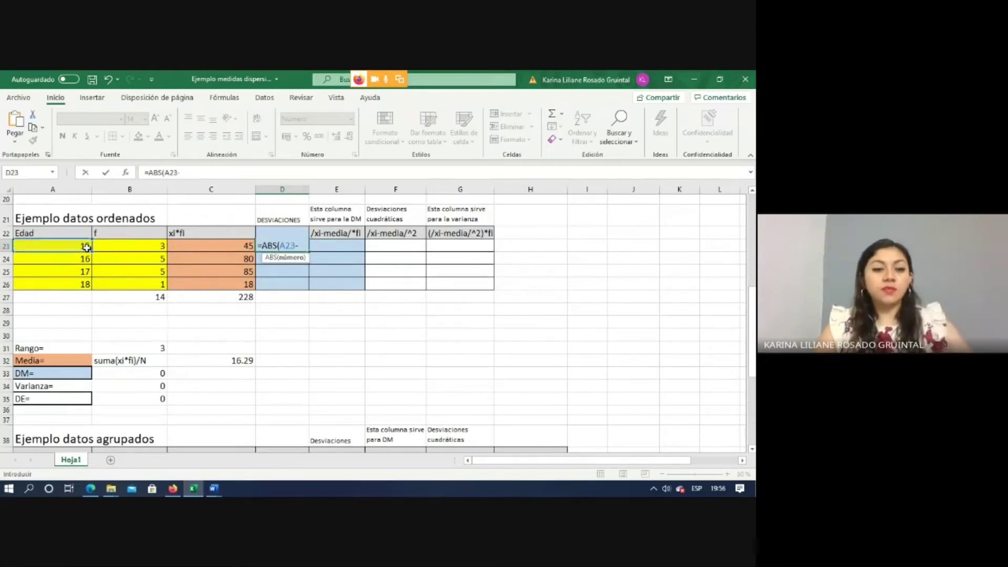
{"action": "left_click", "coordinate": [233, 361]}
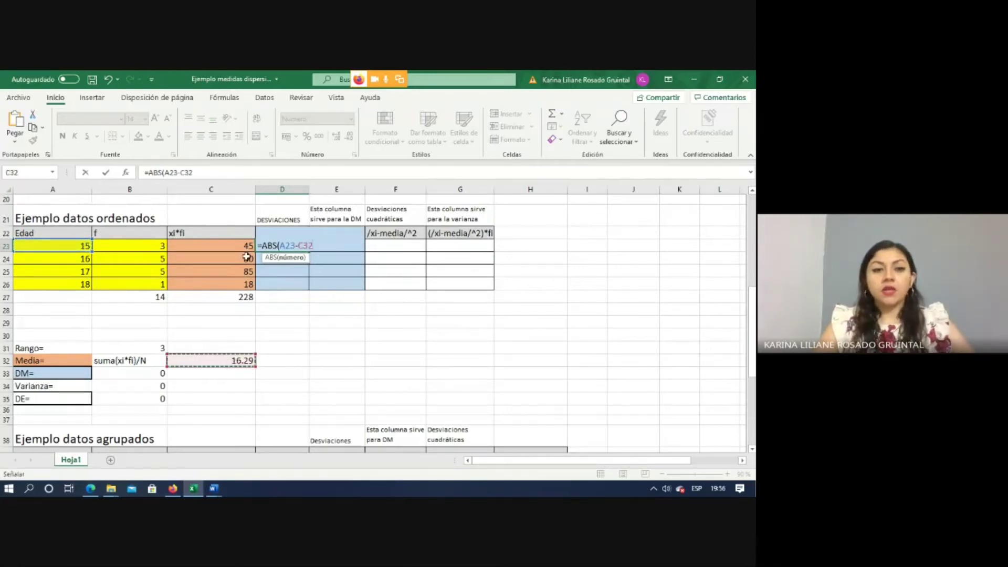
{"action": "left_click", "coordinate": [183, 172]}
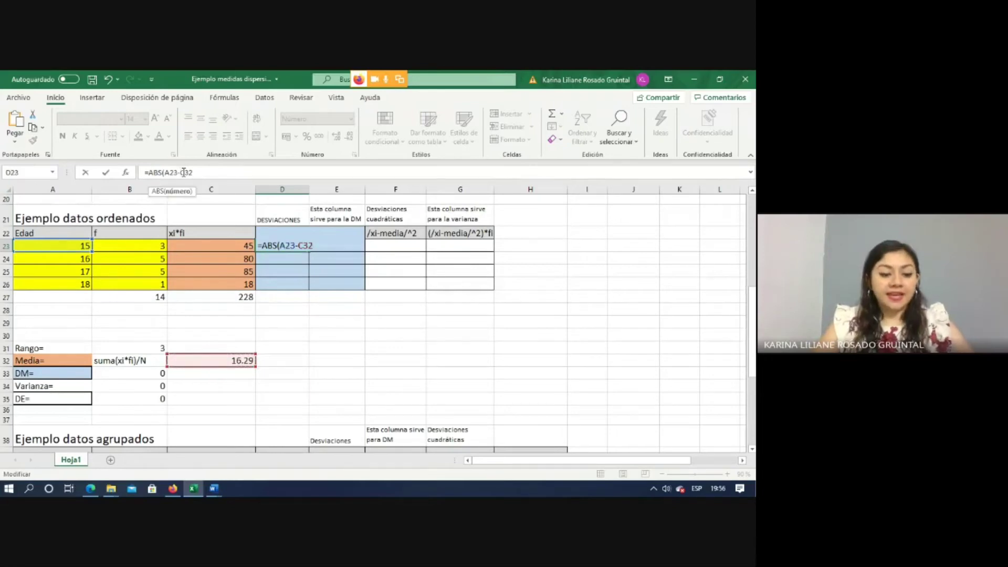
{"action": "type", "text": "$C"}
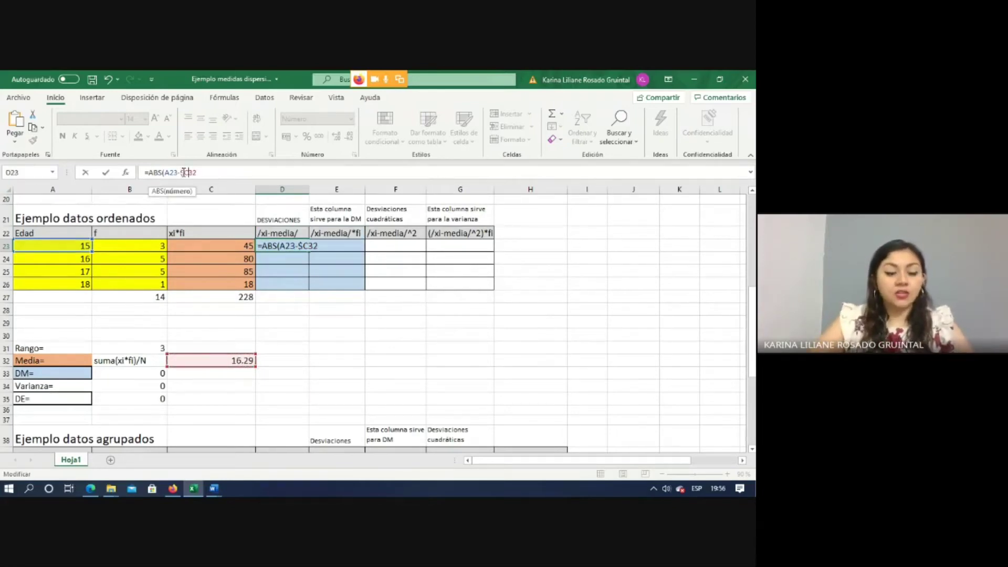
{"action": "type", "text": "$"}
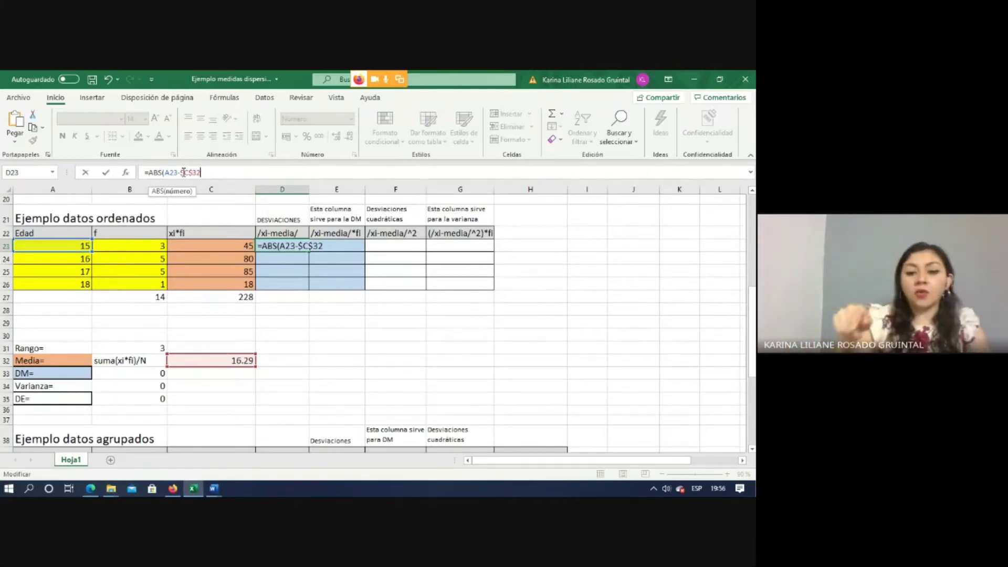
{"action": "type", "text": ")"}
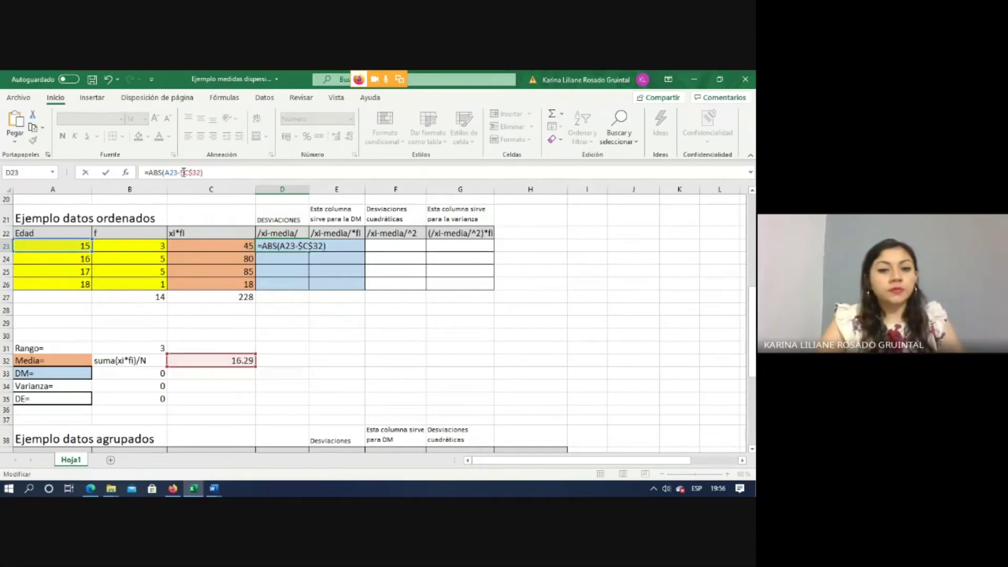
{"action": "key", "text": "Return"}
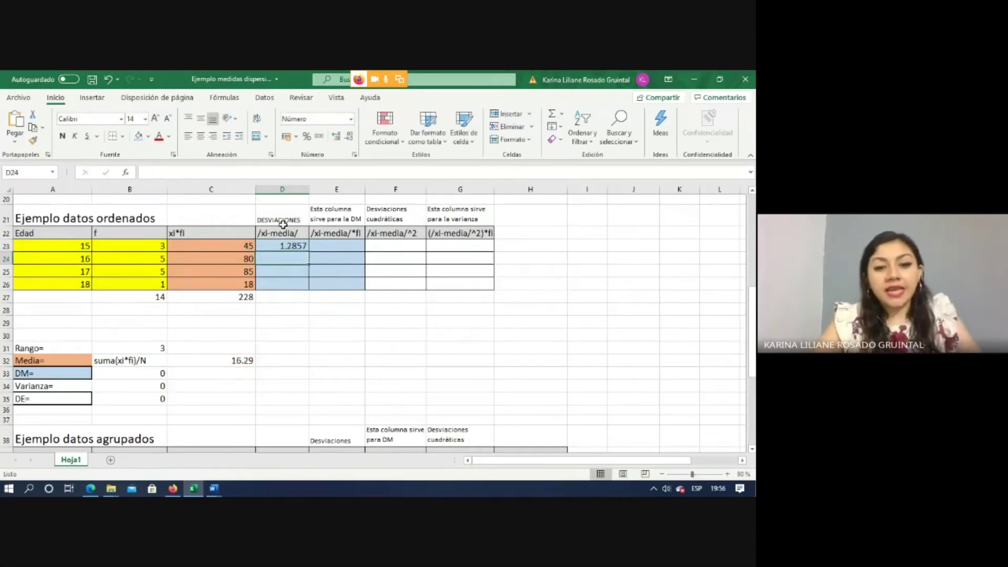
Step: Copy the absolute-deviation formula in D23 down through D26 for the remaining ages
{"action": "left_click", "coordinate": [288, 245]}
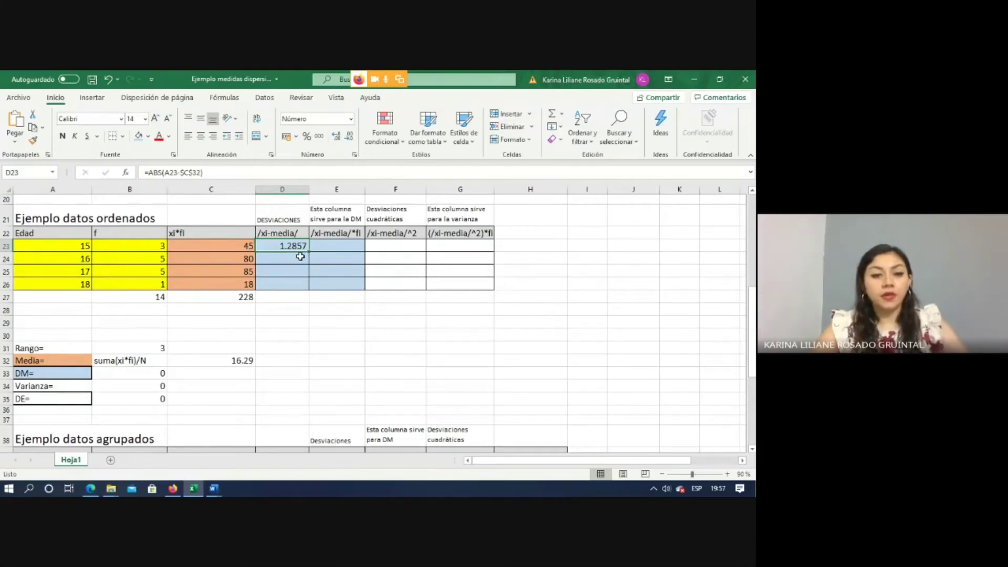
{"action": "left_click_drag", "start_coordinate": [309, 250], "coordinate": [310, 286]}
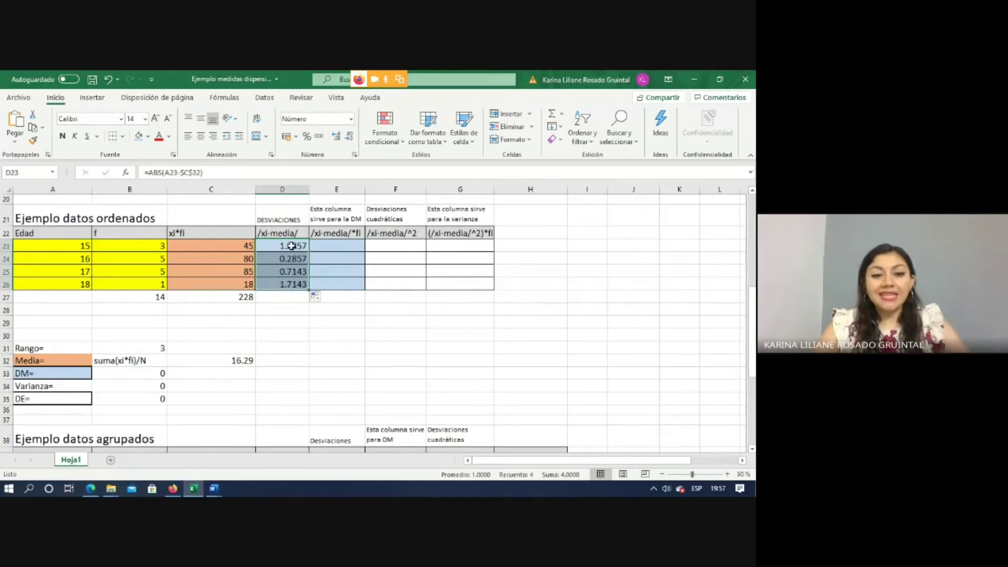
{"action": "left_click", "coordinate": [86, 247]}
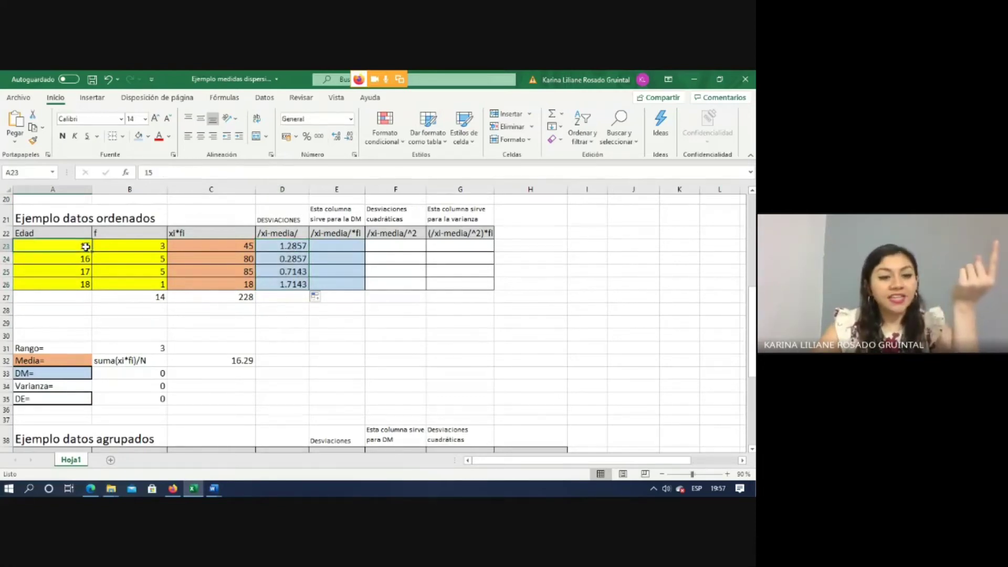
{"action": "left_click", "coordinate": [276, 247]}
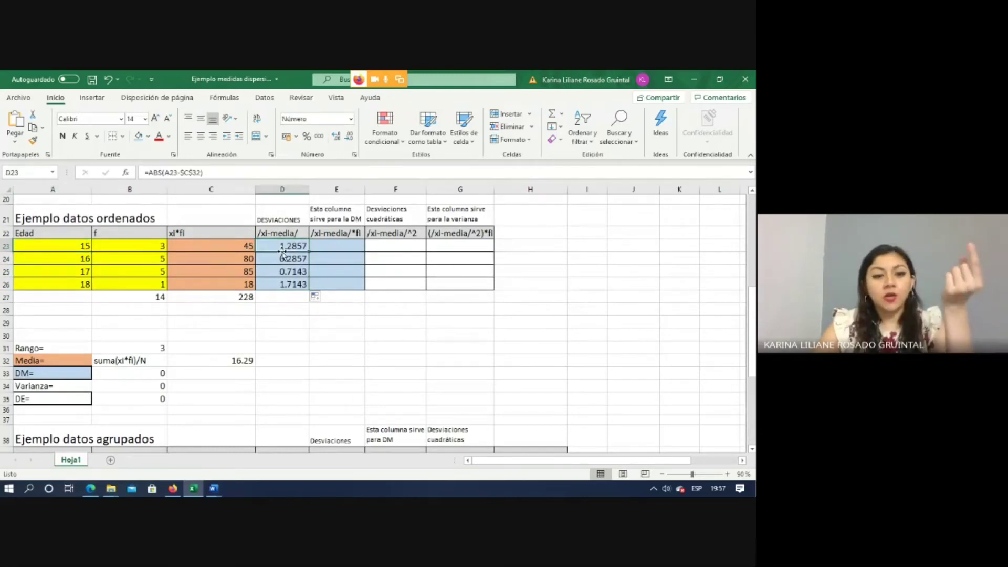
{"action": "left_click", "coordinate": [90, 260]}
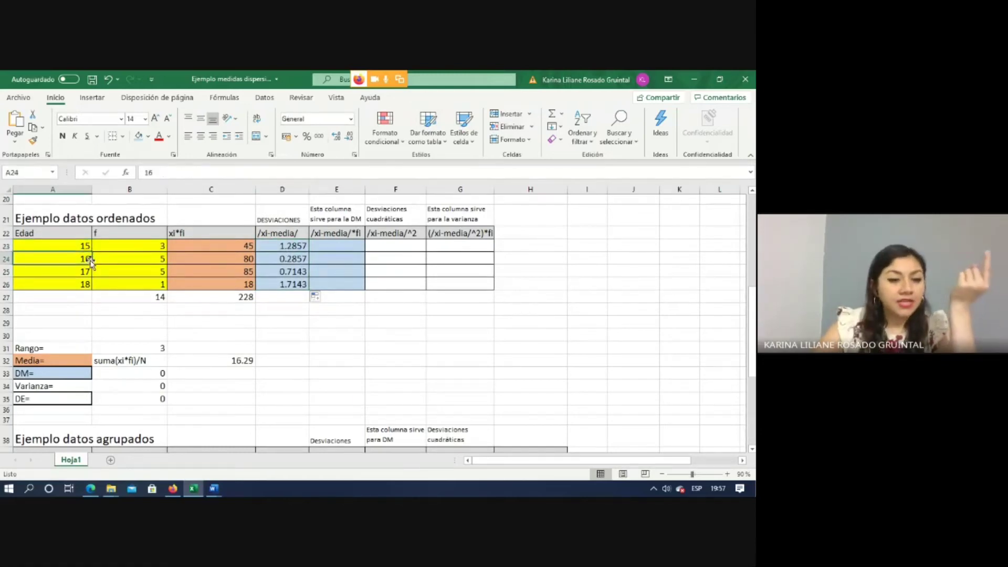
{"action": "left_click", "coordinate": [296, 259]}
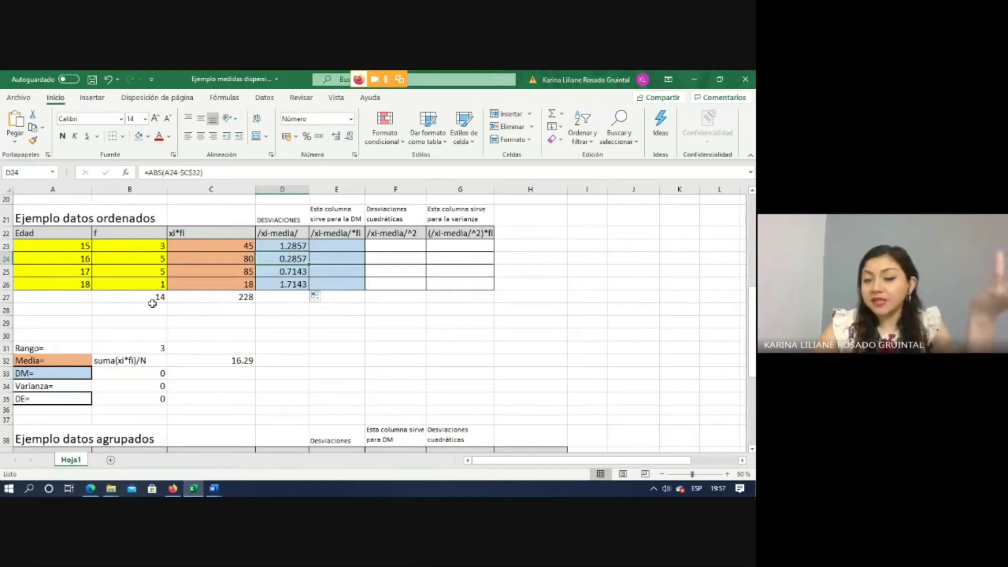
Step: Calculate /xi-media/*fi in E23 with =D23*B23 and copy the formula down through E26
{"action": "left_click", "coordinate": [346, 245]}
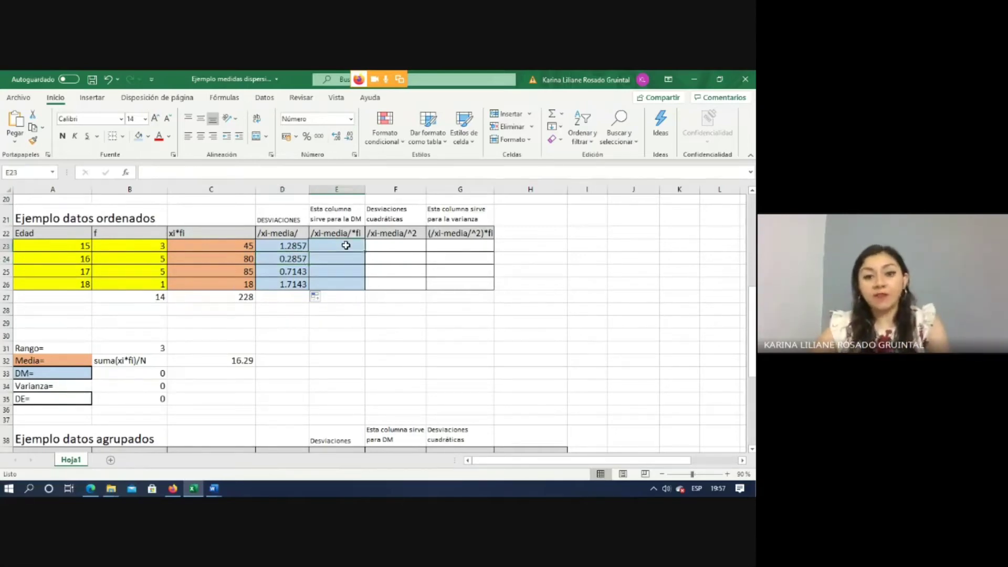
{"action": "type", "text": "="}
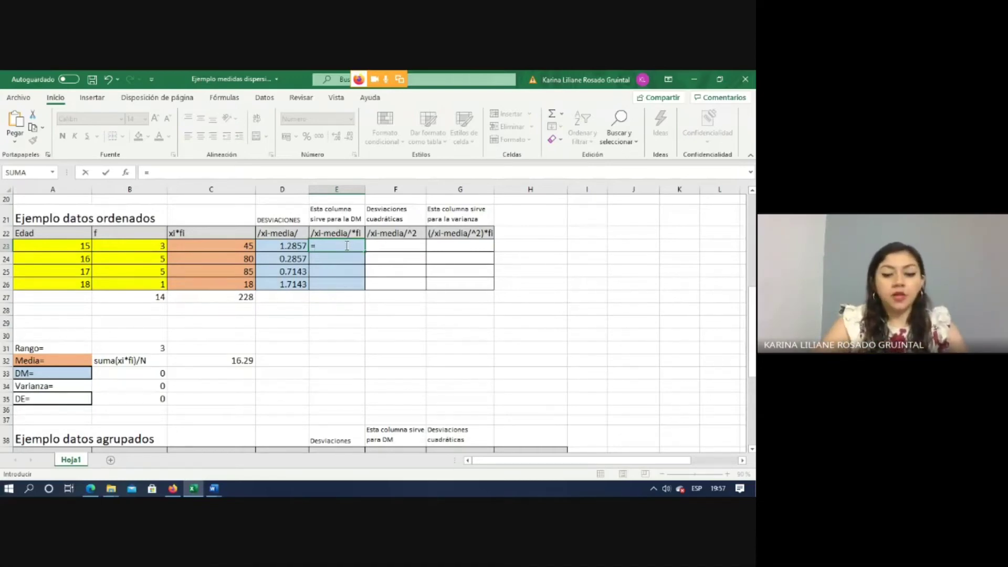
{"action": "left_click", "coordinate": [287, 245]}
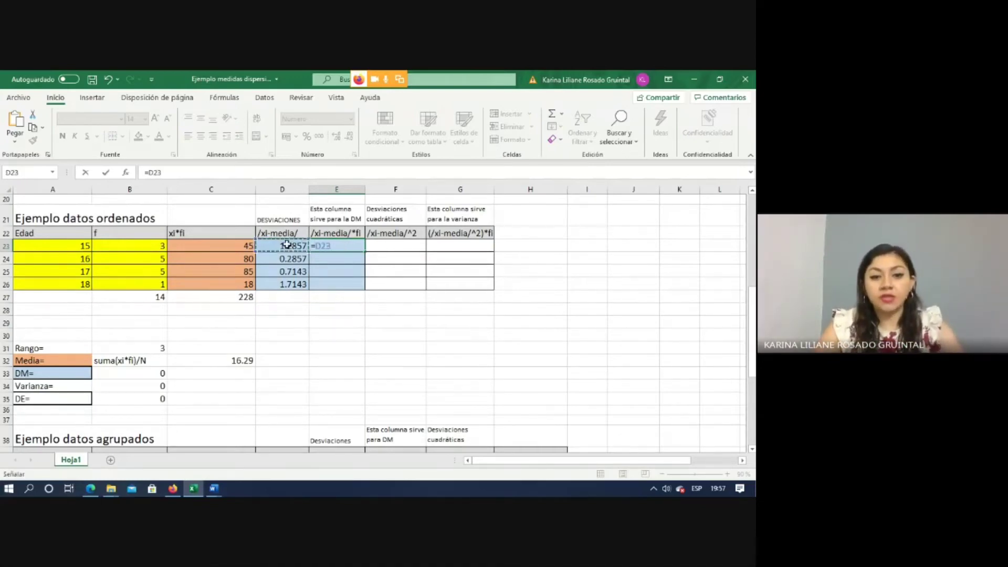
{"action": "type", "text": "*"}
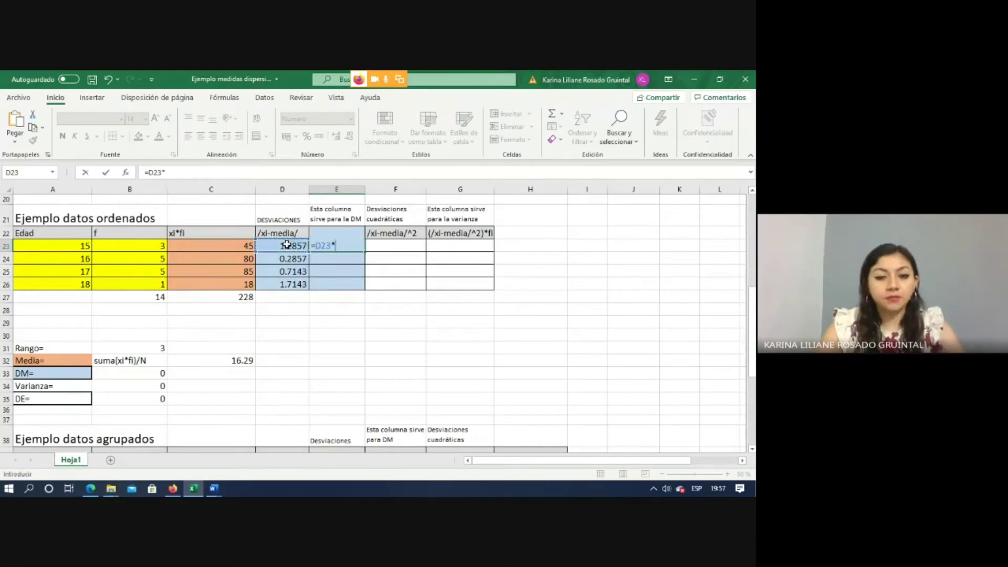
{"action": "left_click", "coordinate": [140, 246]}
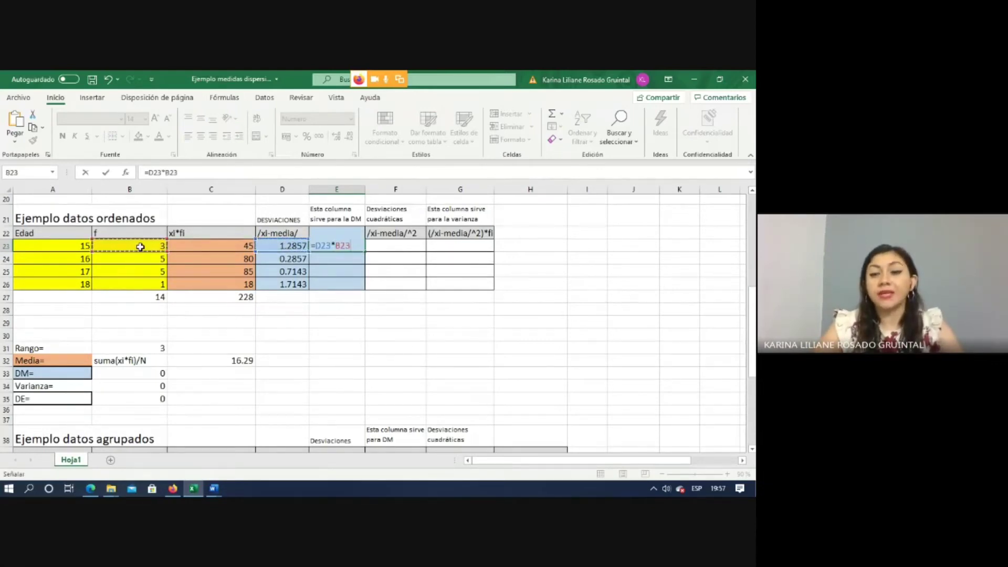
{"action": "key", "text": "Return"}
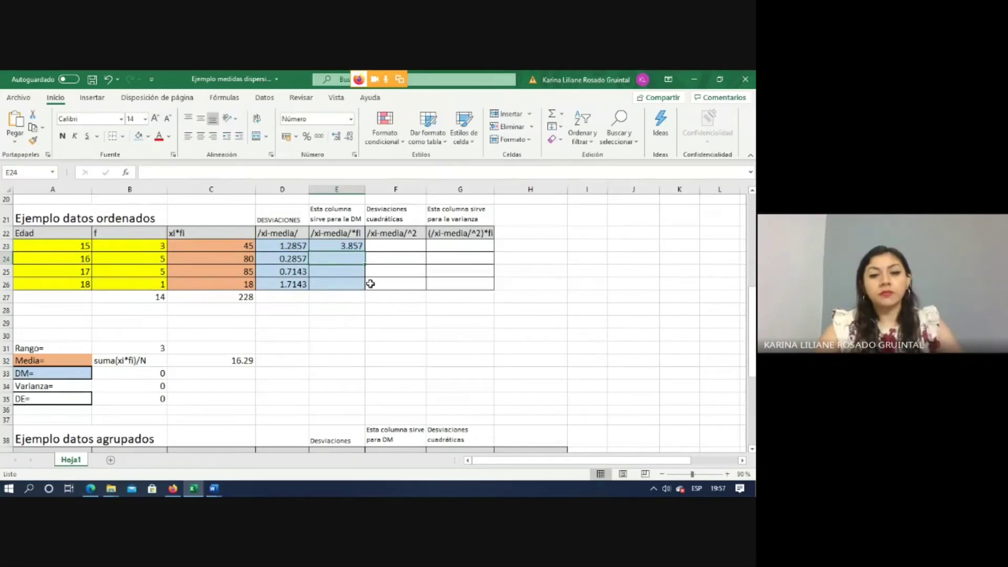
{"action": "left_click", "coordinate": [356, 246]}
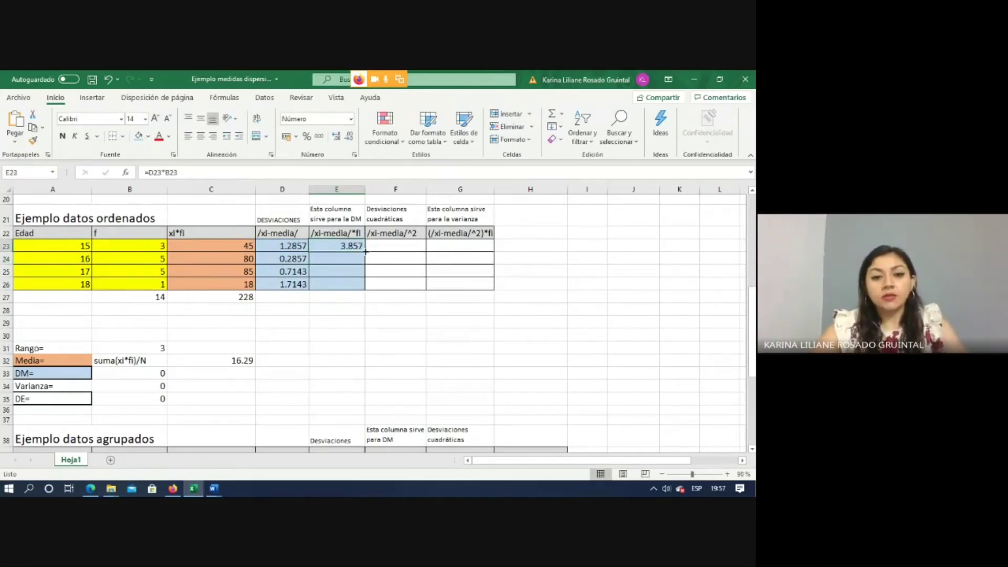
{"action": "left_click_drag", "start_coordinate": [365, 252], "coordinate": [365, 285]}
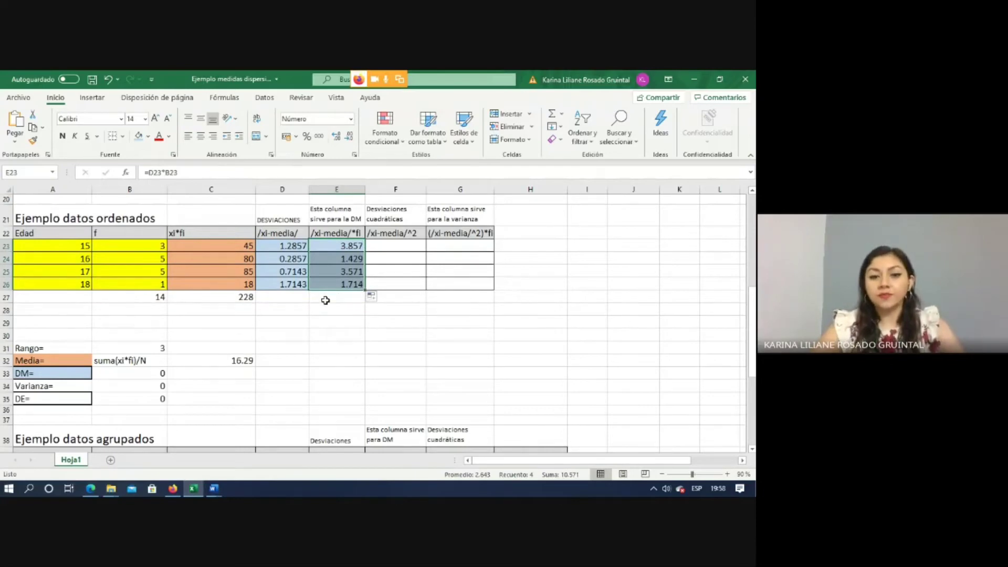
Step: Total the /xi-media/*fi column in E27 with a sum formula
{"action": "left_click_drag", "start_coordinate": [325, 300], "coordinate": [326, 310]}
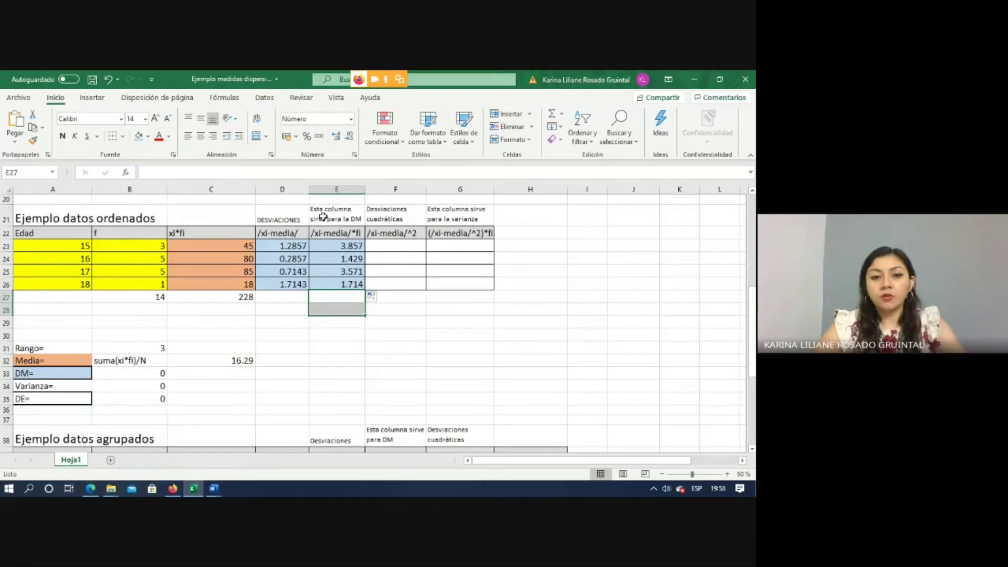
{"action": "left_click", "coordinate": [331, 299]}
{"action": "type", "text": "="}
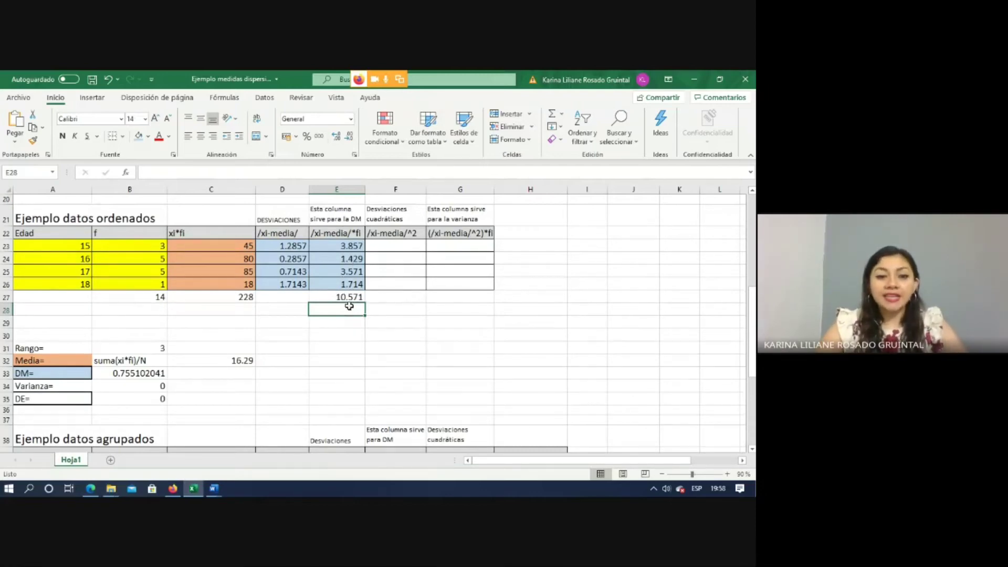
Step: Replace the DM formula in B33 with the text label "(suma/xi-media/)/n"
{"action": "left_click", "coordinate": [201, 370]}
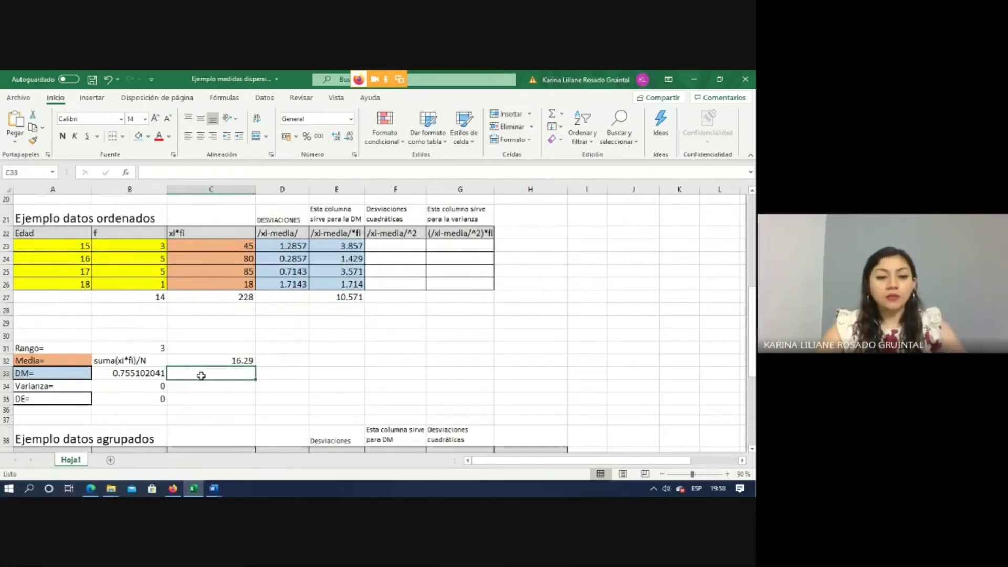
{"action": "left_click", "coordinate": [139, 374]}
{"action": "key", "text": "Delete"}
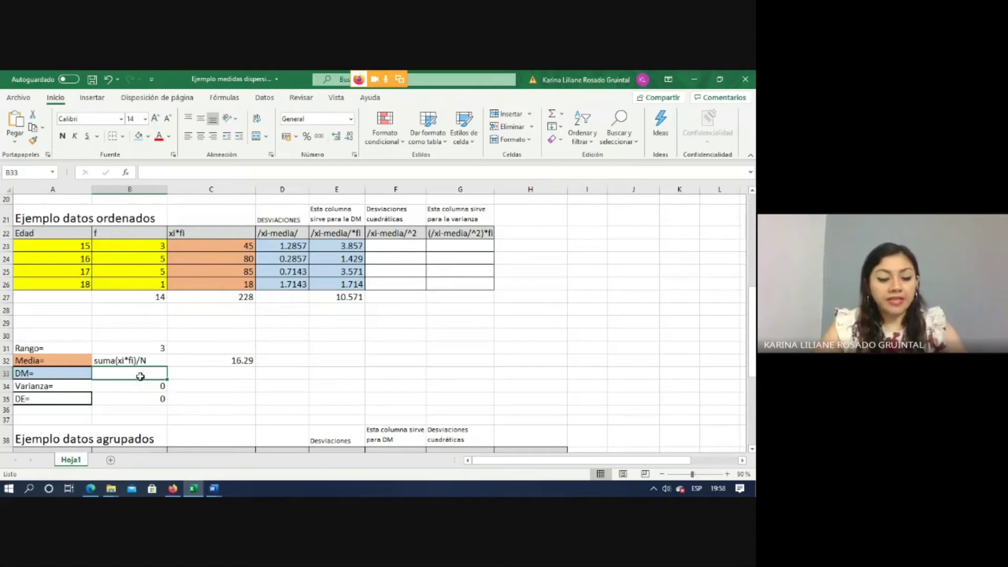
{"action": "type", "text": "suma"}
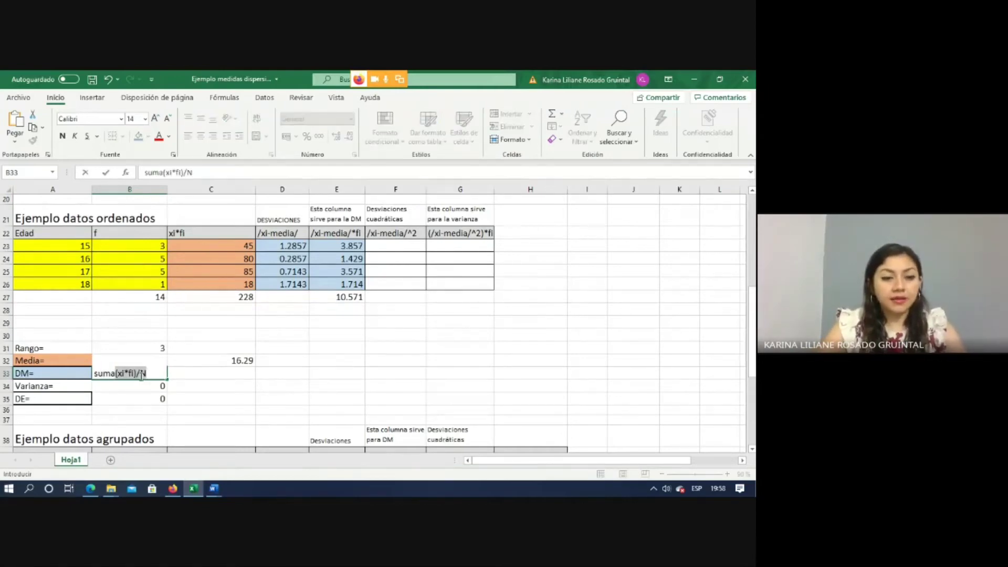
{"action": "type", "text": "/xi"}
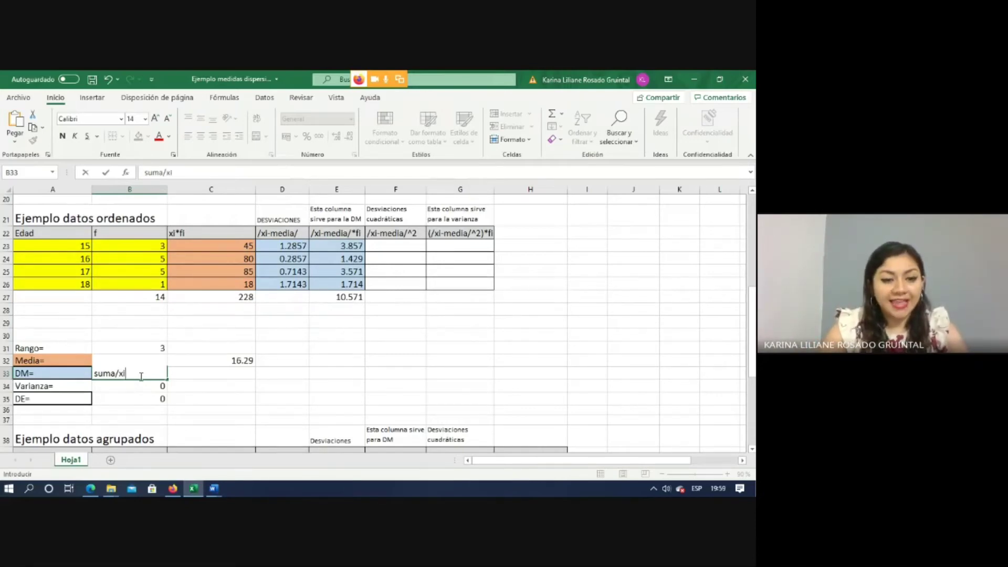
{"action": "type", "text": "media/)"}
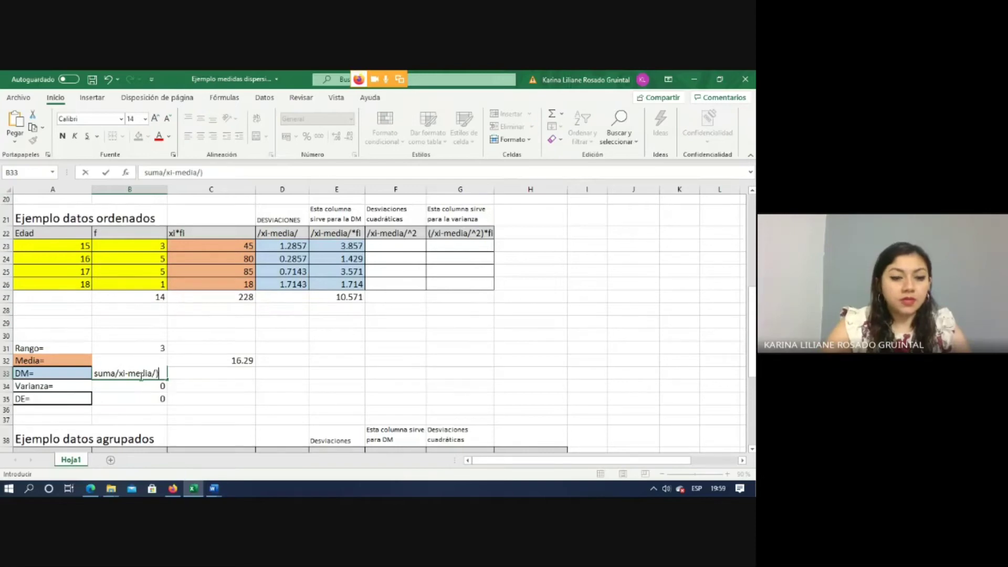
{"action": "left_click", "coordinate": [95, 372]}
{"action": "type", "text": "("}
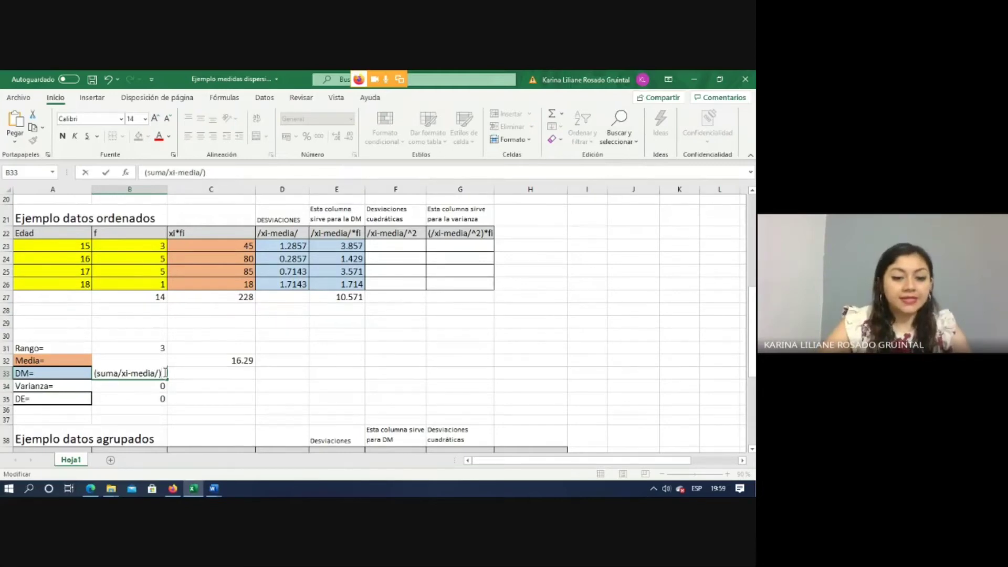
{"action": "type", "text": "/n"}
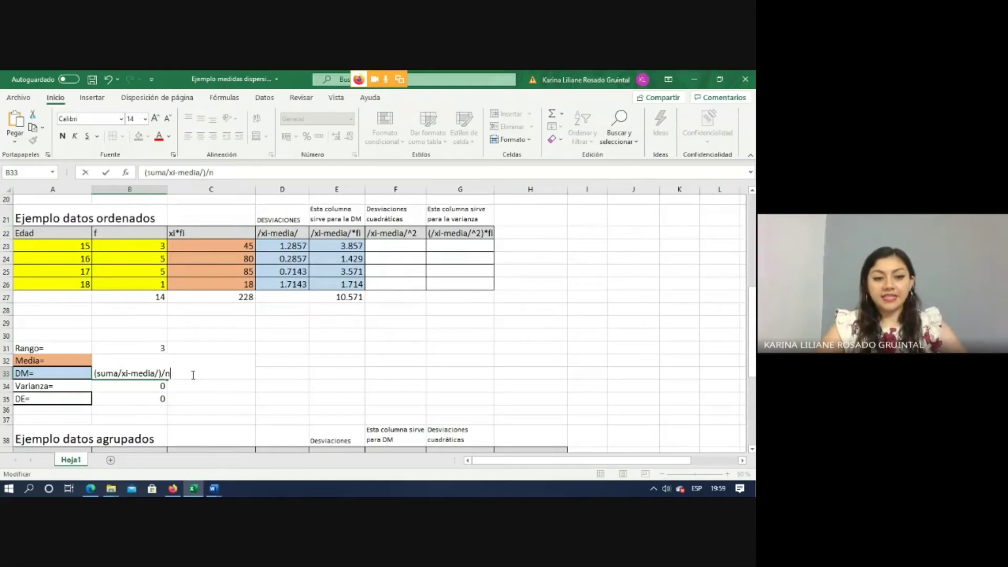
{"action": "key", "text": "Return"}
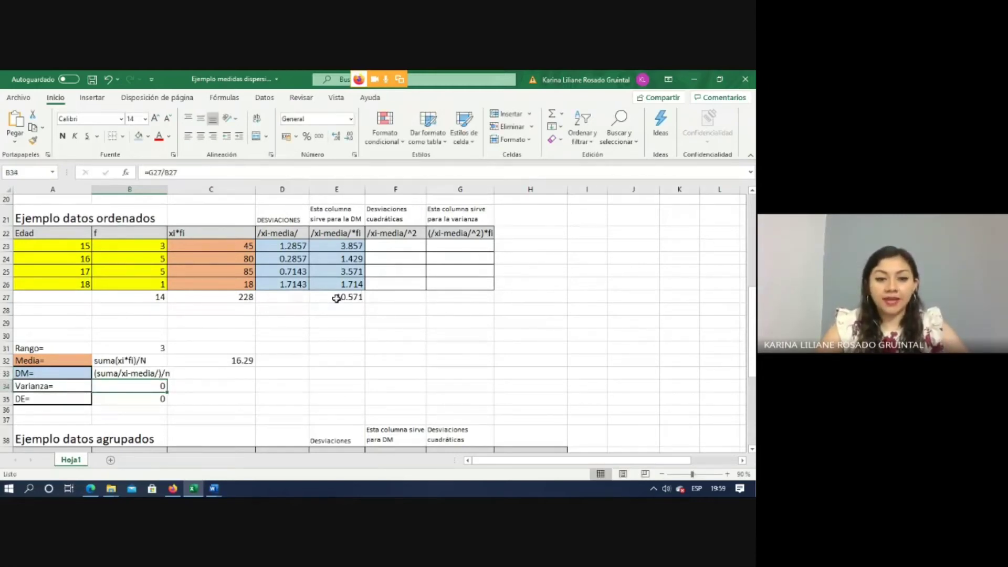
Step: Calculate the mean deviation in C33 with =E27/B27 and widen column B to fit the formula label
{"action": "left_click", "coordinate": [233, 376]}
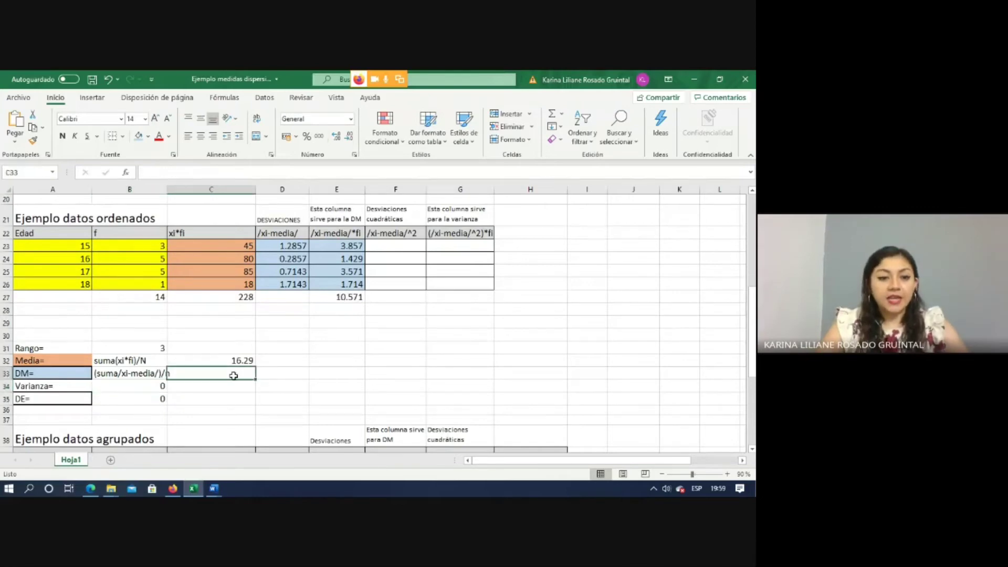
{"action": "type", "text": "="}
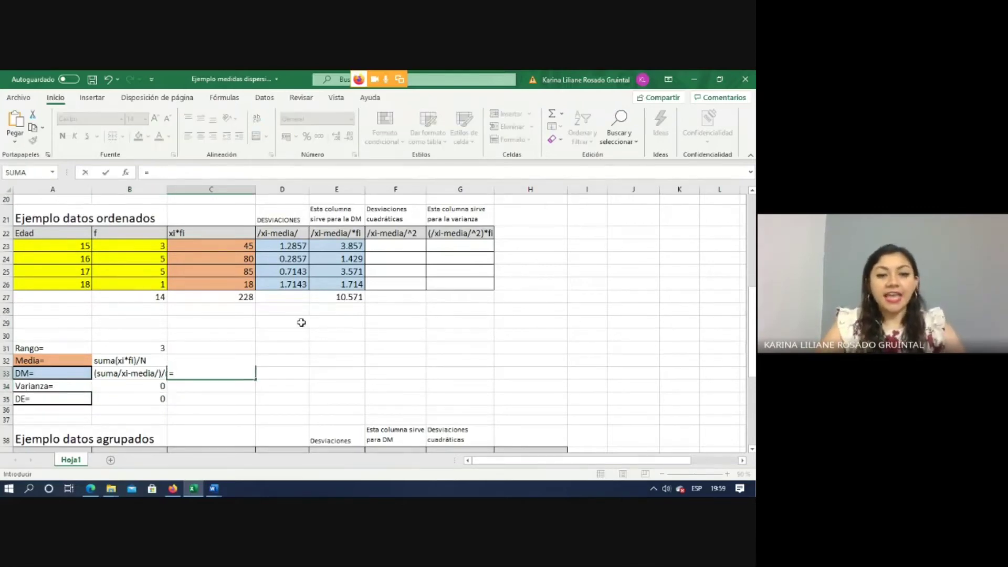
{"action": "left_click", "coordinate": [336, 295]}
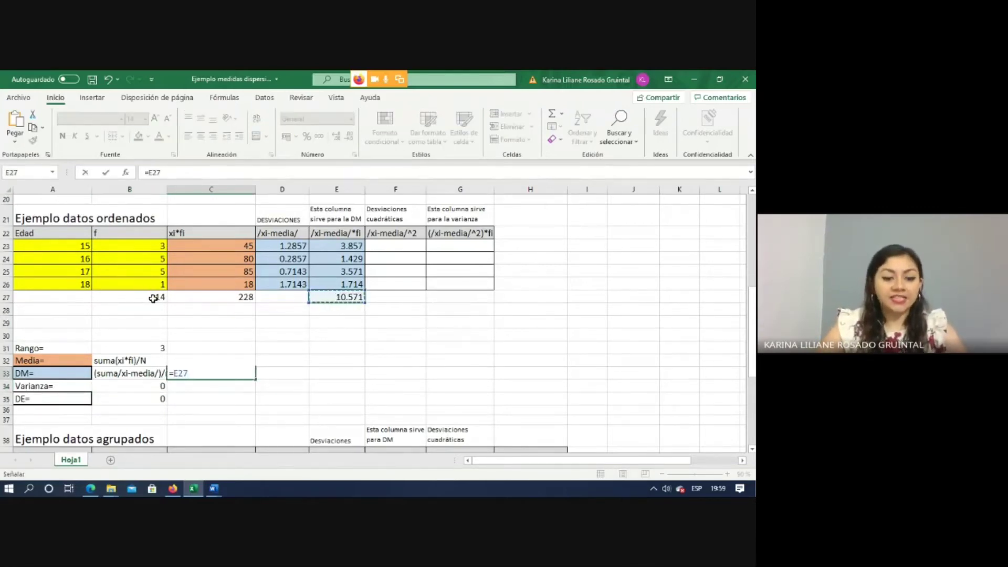
{"action": "type", "text": "/"}
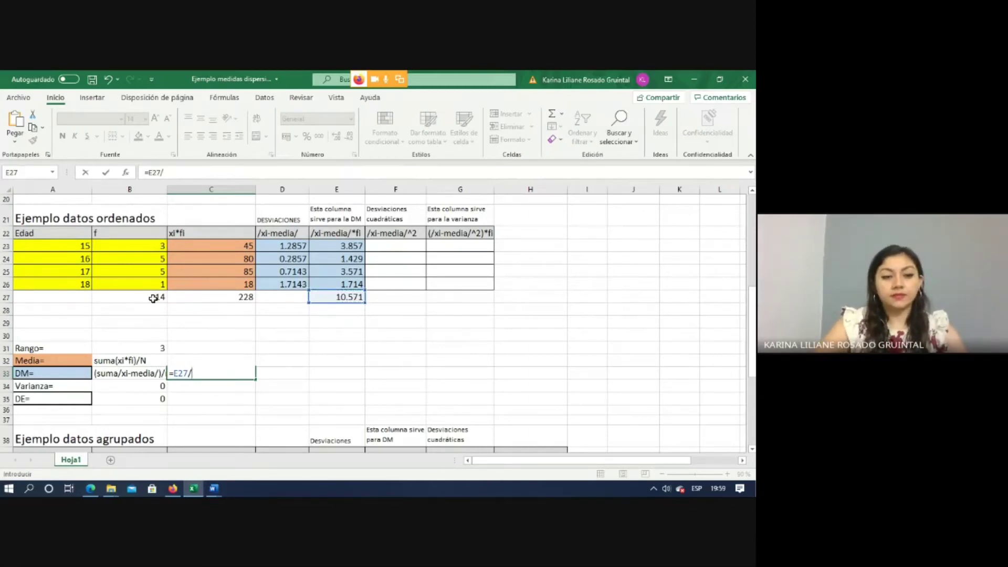
{"action": "left_click", "coordinate": [152, 299]}
{"action": "key", "text": "Return"}
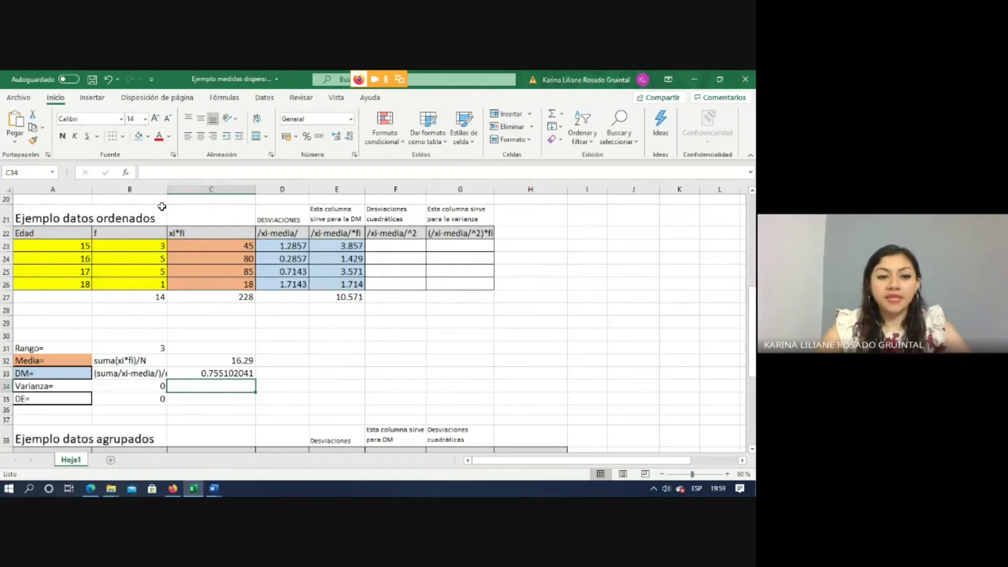
{"action": "left_click_drag", "start_coordinate": [167, 189], "coordinate": [178, 188]}
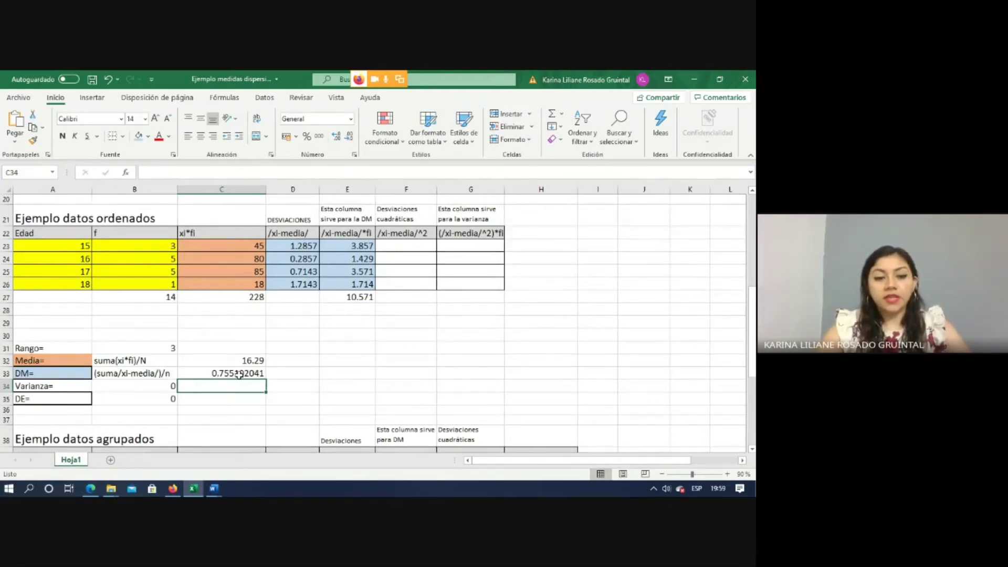
Step: Shade the Varianza label in A34 and the empty cells F23:G26 light green
{"action": "left_click", "coordinate": [280, 374]}
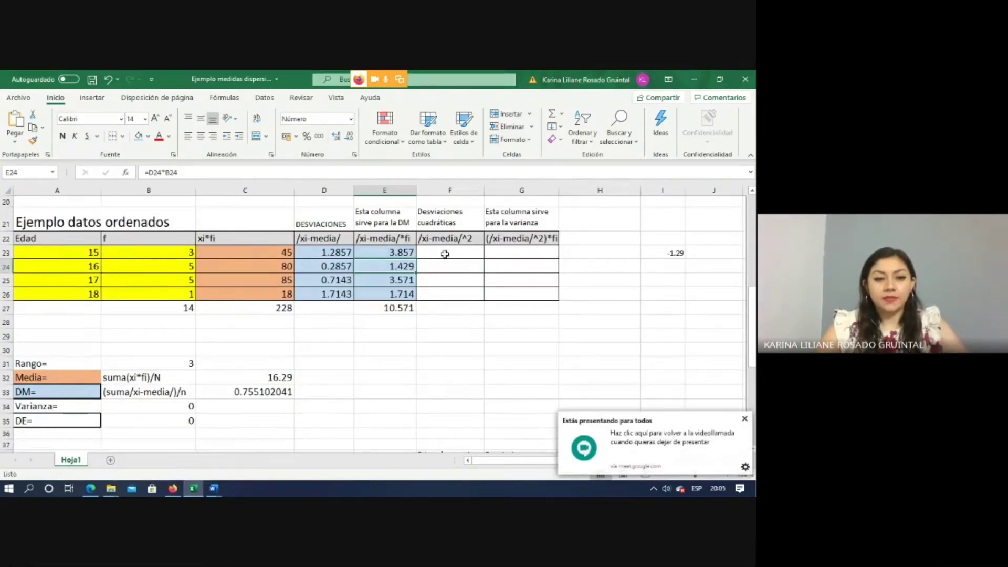
{"action": "left_click", "coordinate": [54, 408]}
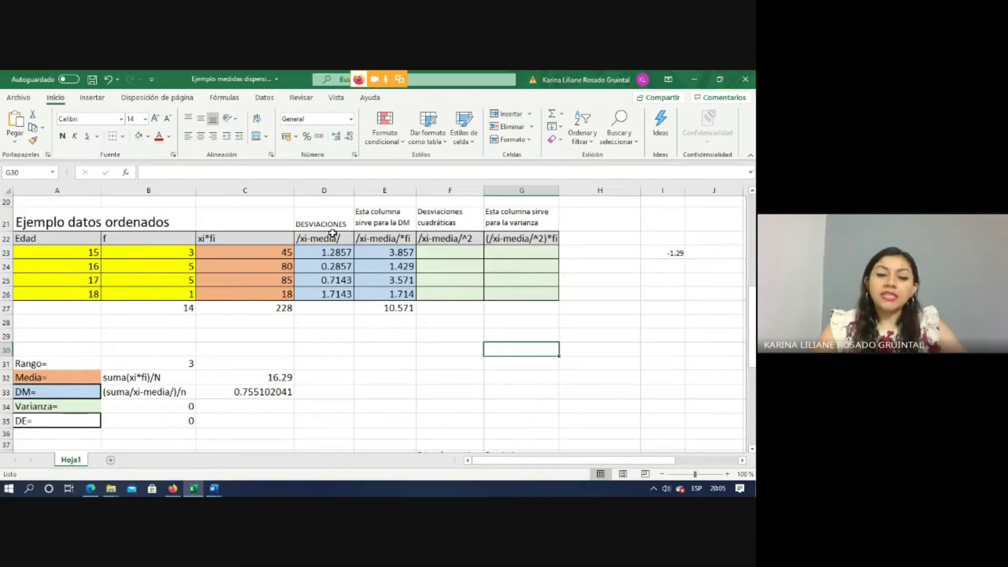
Step: Enter the squared-deviation formula =(A23-$C$32)^2 in F23, keeping the mean as an absolute reference
{"action": "left_click_drag", "start_coordinate": [329, 221], "coordinate": [331, 296]}
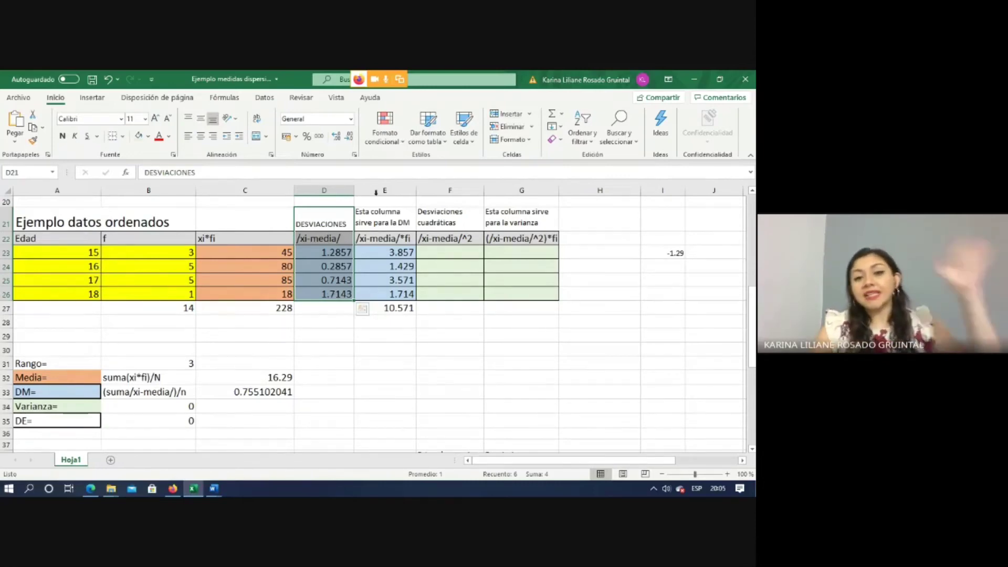
{"action": "left_click", "coordinate": [457, 254]}
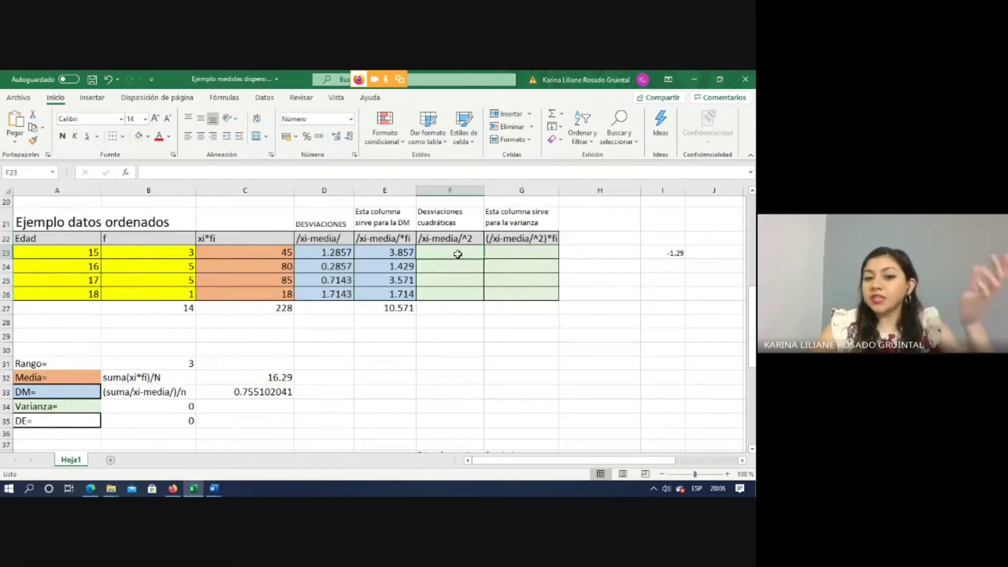
{"action": "type", "text": "="}
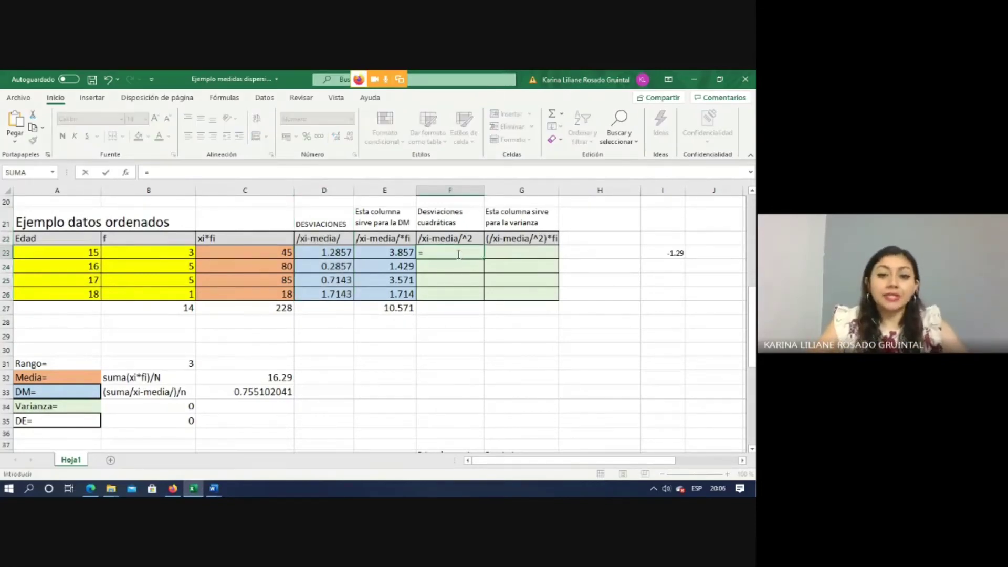
{"action": "type", "text": "("}
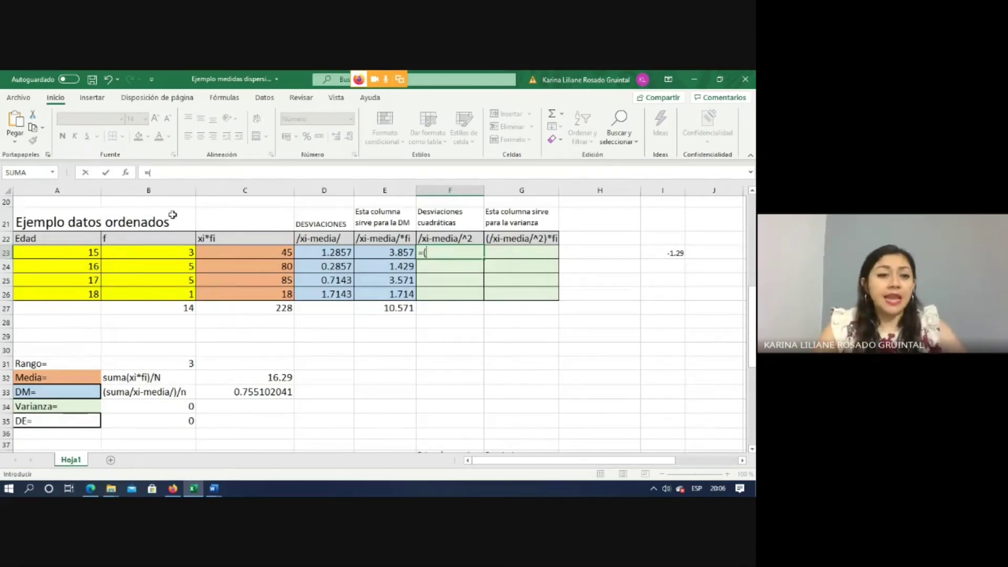
{"action": "left_click", "coordinate": [84, 250]}
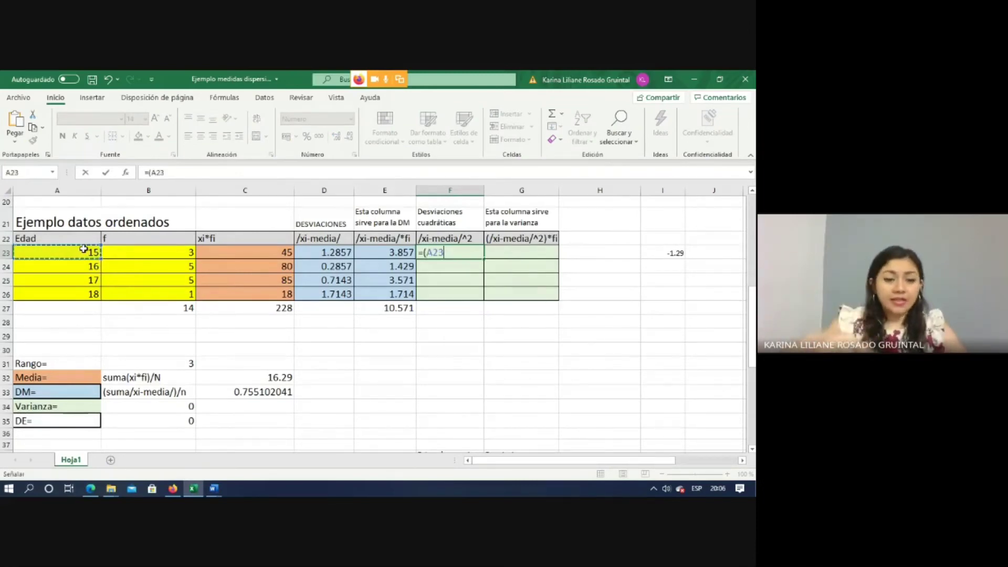
{"action": "type", "text": "-"}
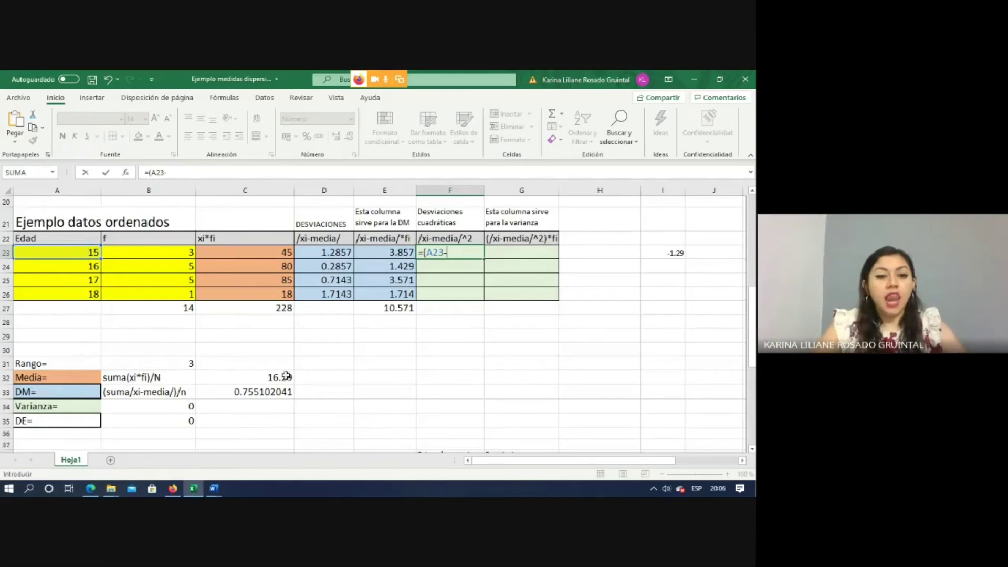
{"action": "left_click", "coordinate": [284, 376]}
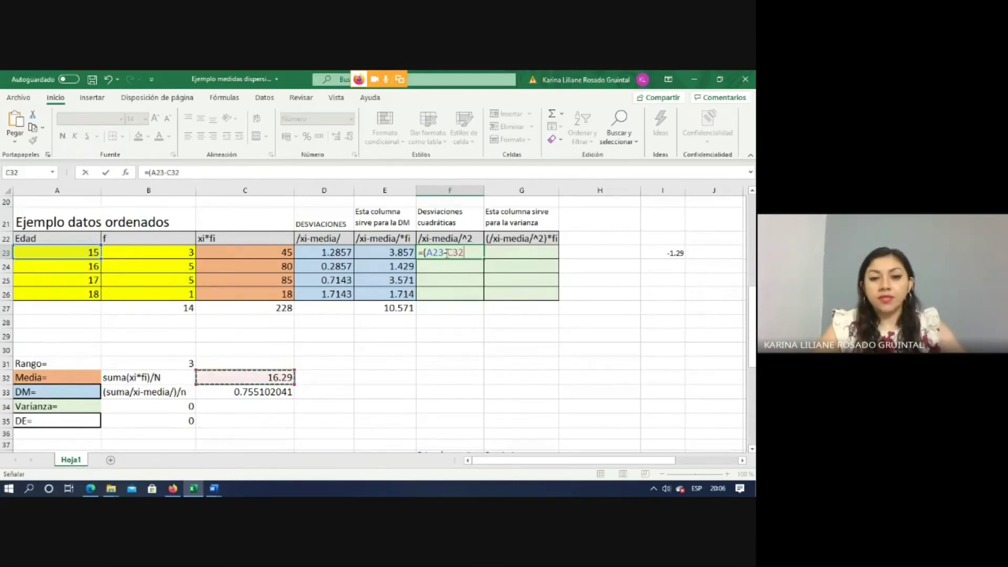
{"action": "left_click", "coordinate": [447, 253]}
{"action": "type", "text": "$C$"}
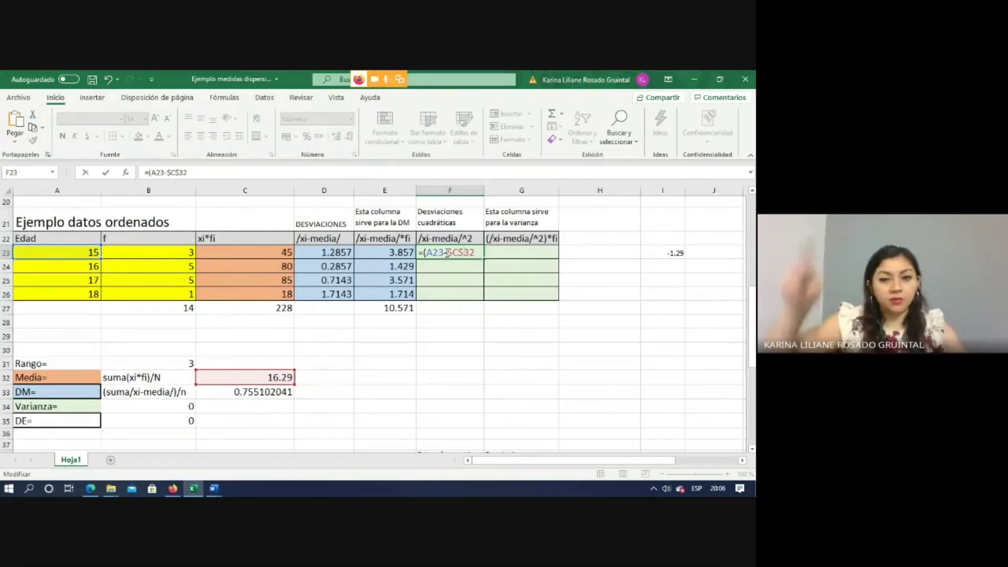
{"action": "key", "text": "Right"}
{"action": "type", "text": "$"}
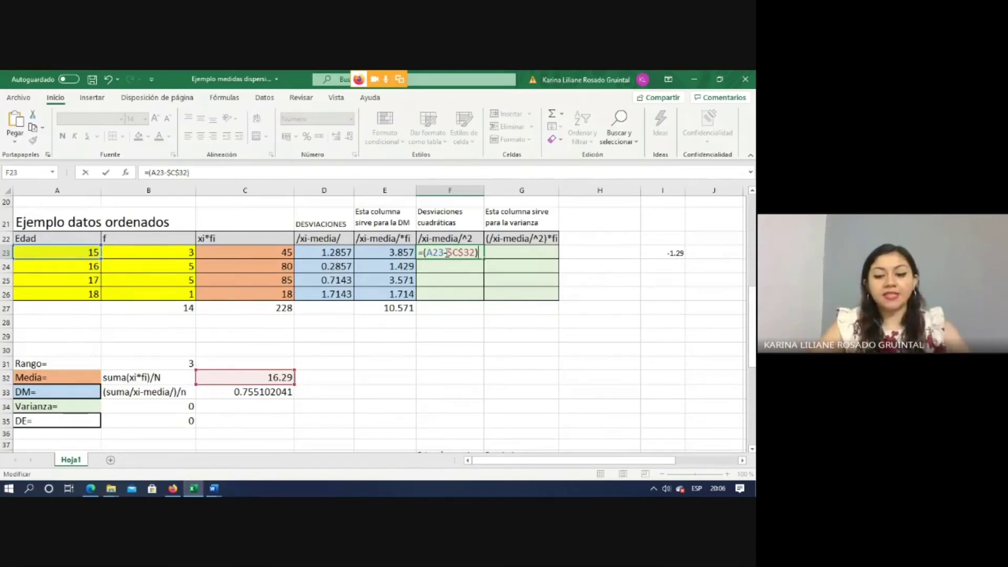
{"action": "type", "text": "^^"}
{"action": "type", "text": "2"}
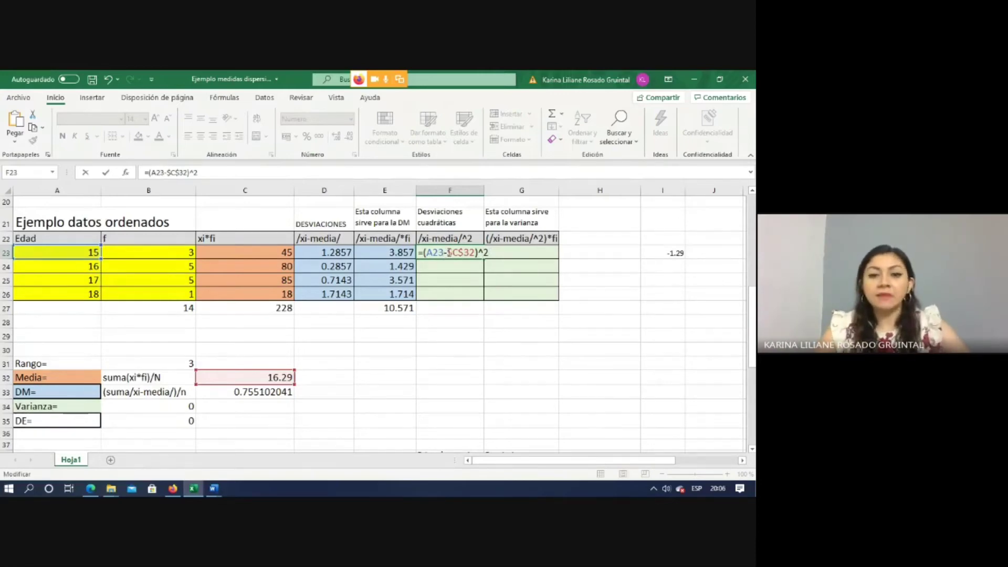
{"action": "key", "text": "Return"}
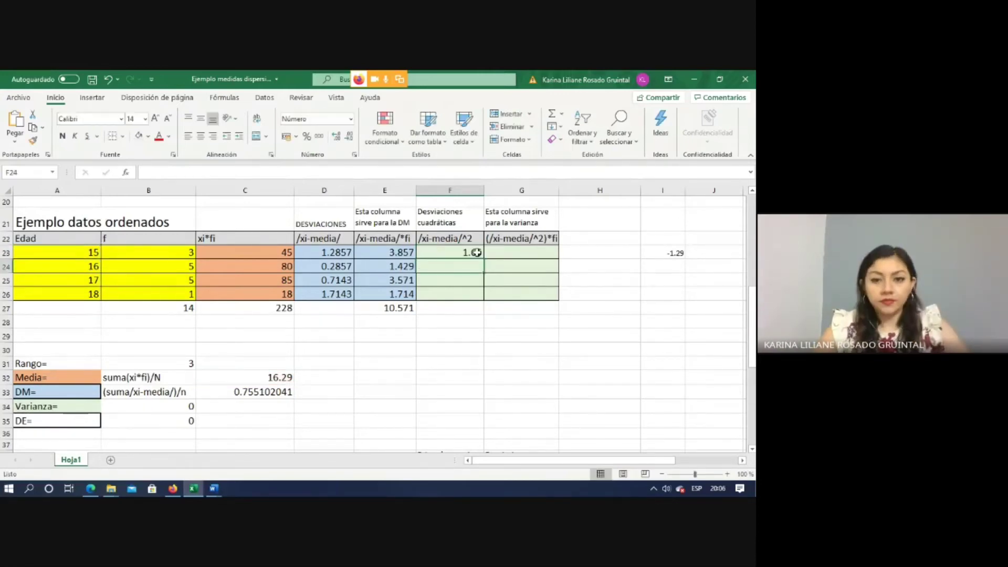
Step: Copy the squared-deviation formula from F23 down through F26
{"action": "left_click", "coordinate": [476, 252]}
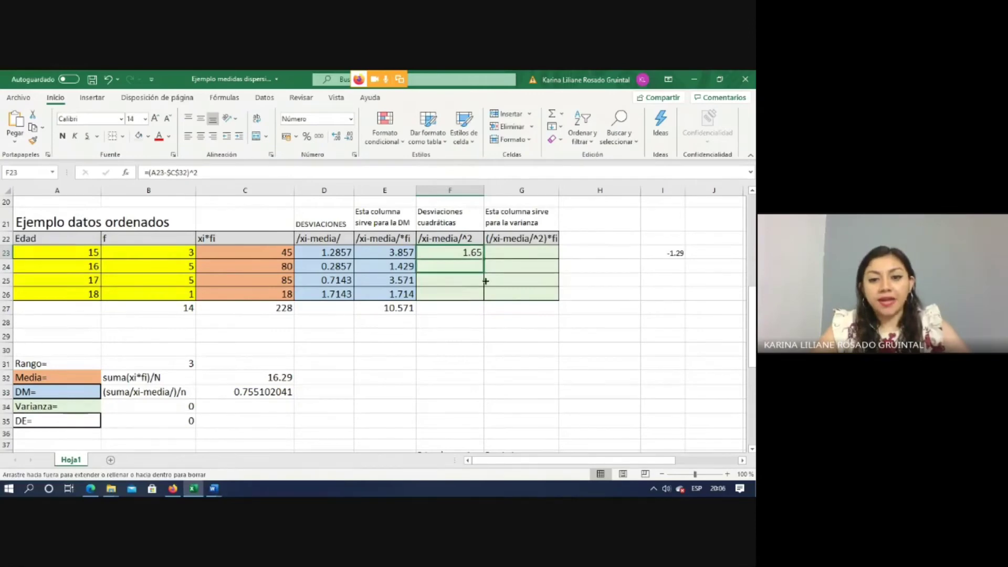
{"action": "left_click_drag", "start_coordinate": [485, 281], "coordinate": [486, 294]}
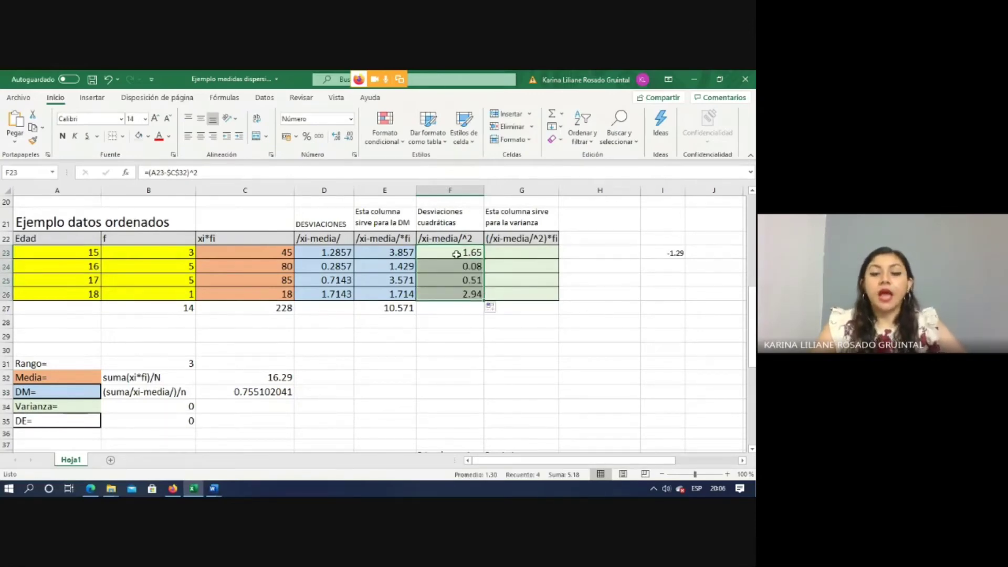
{"action": "left_click", "coordinate": [471, 333]}
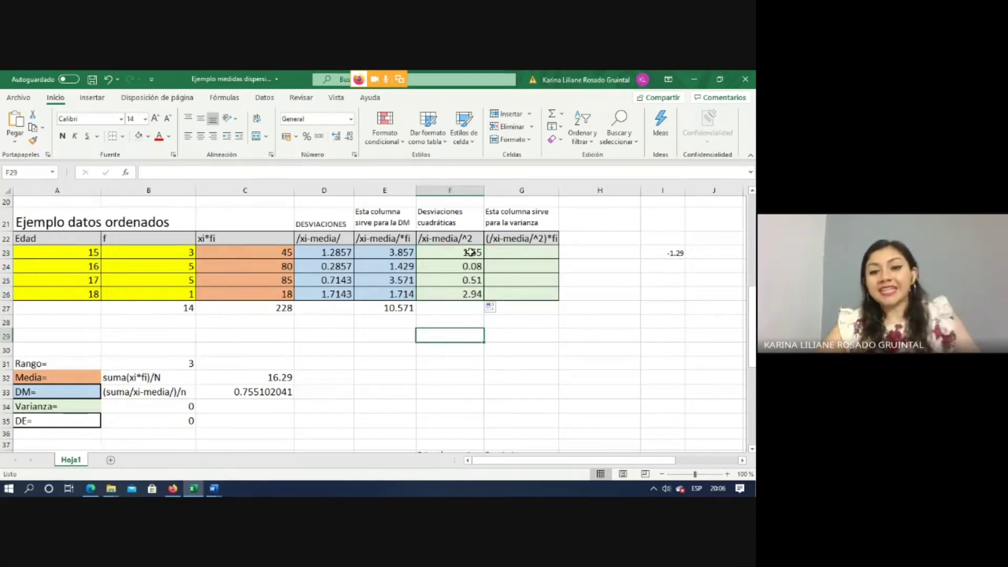
{"action": "left_click_drag", "start_coordinate": [471, 252], "coordinate": [472, 295]}
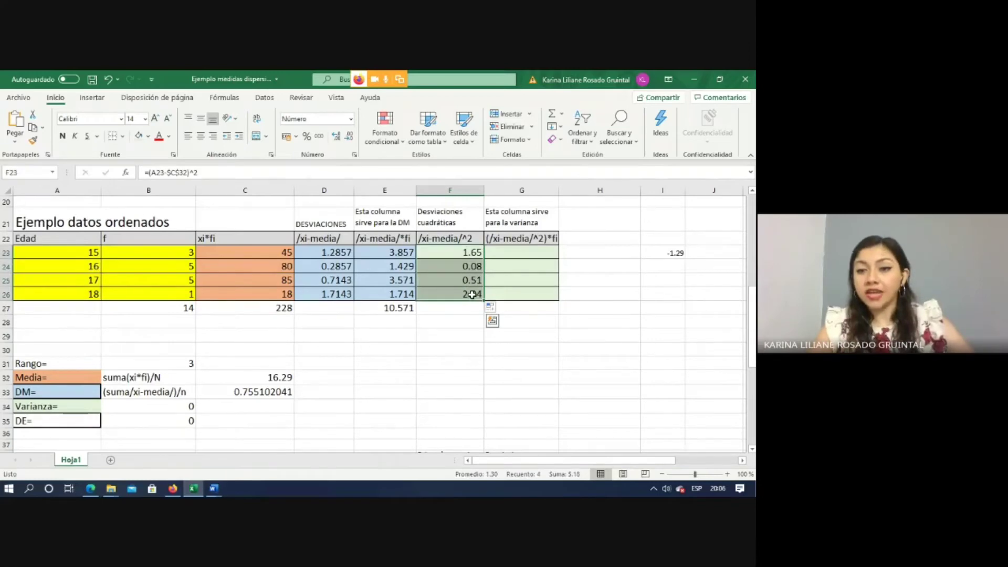
Step: Calculate (/xi-media/^2)*fi in G23:G26, starting with =F23*B23, and total the column in G27 with a sum formula
{"action": "left_click", "coordinate": [536, 255]}
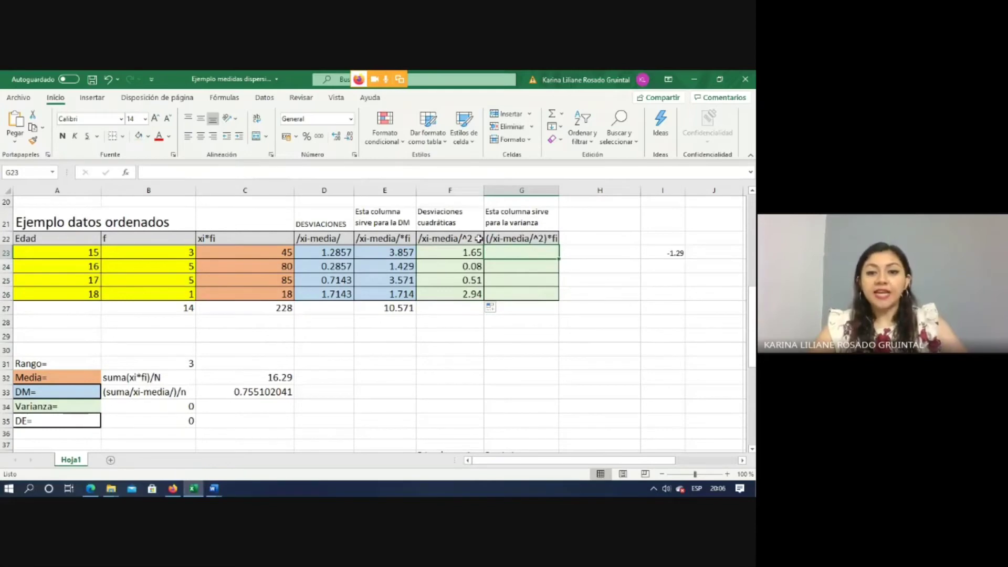
{"action": "left_click", "coordinate": [548, 237]}
{"action": "left_click", "coordinate": [513, 254]}
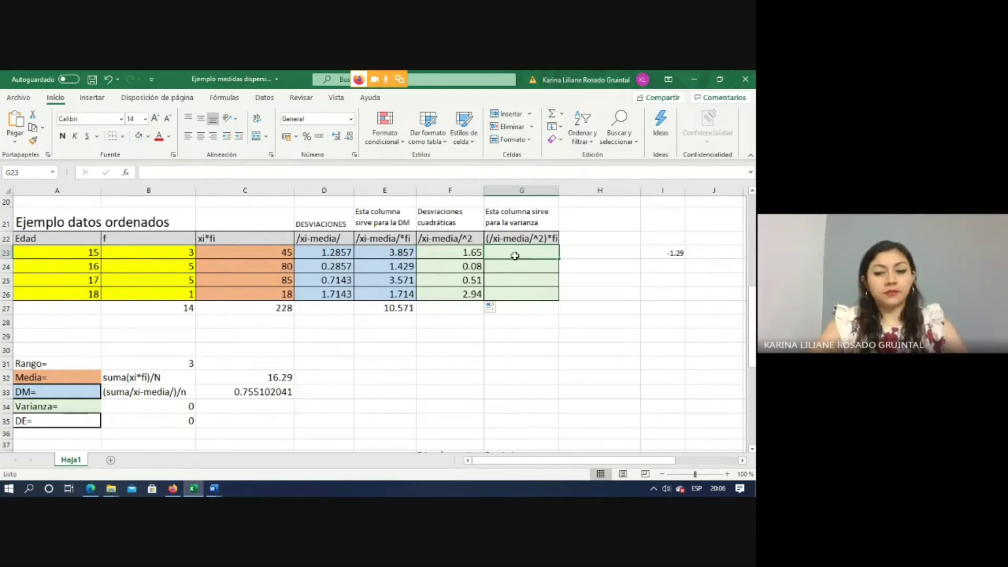
{"action": "type", "text": "="}
{"action": "left_click", "coordinate": [473, 253]}
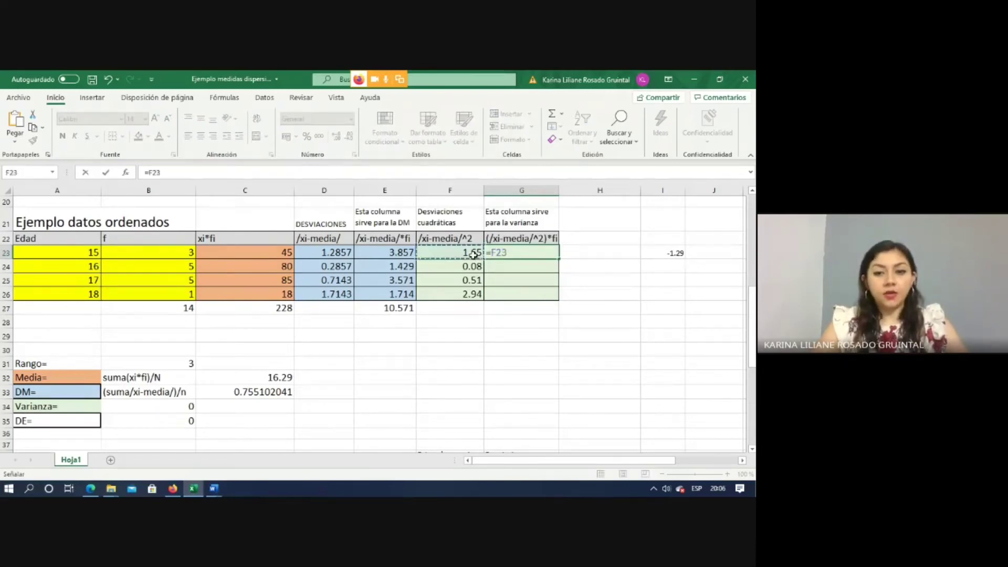
{"action": "type", "text": "*"}
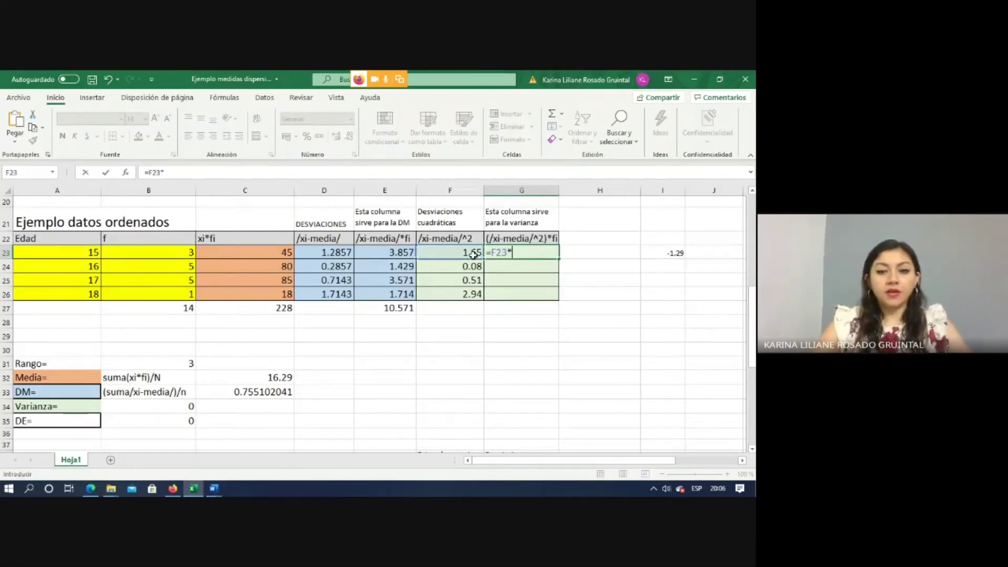
{"action": "left_click", "coordinate": [187, 255]}
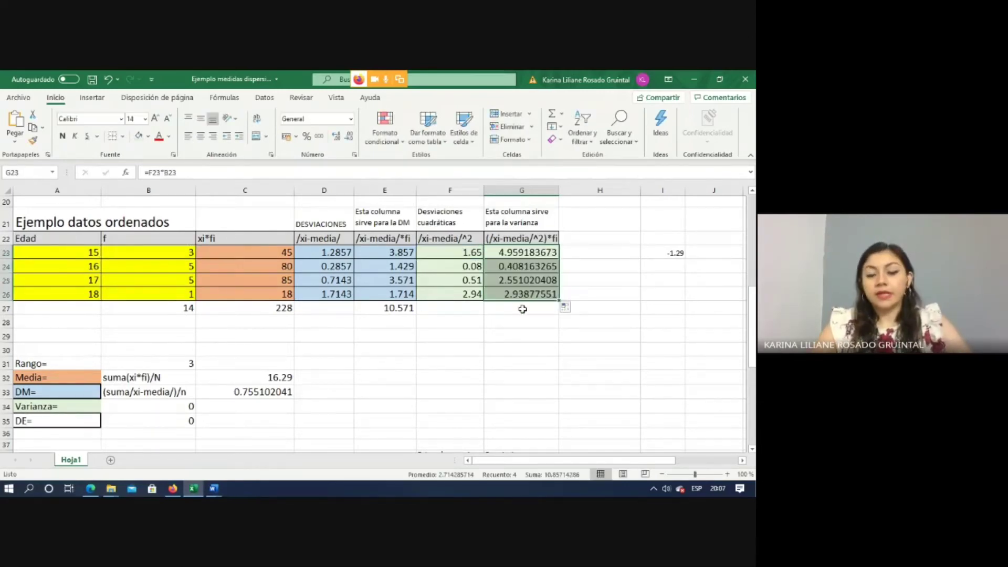
{"action": "left_click", "coordinate": [522, 309]}
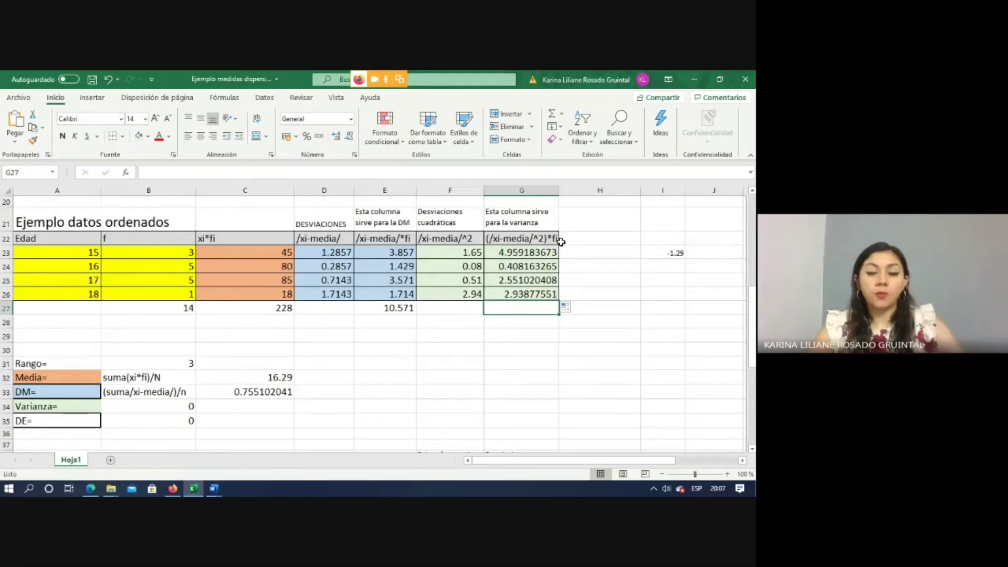
{"action": "type", "text": "=suma"}
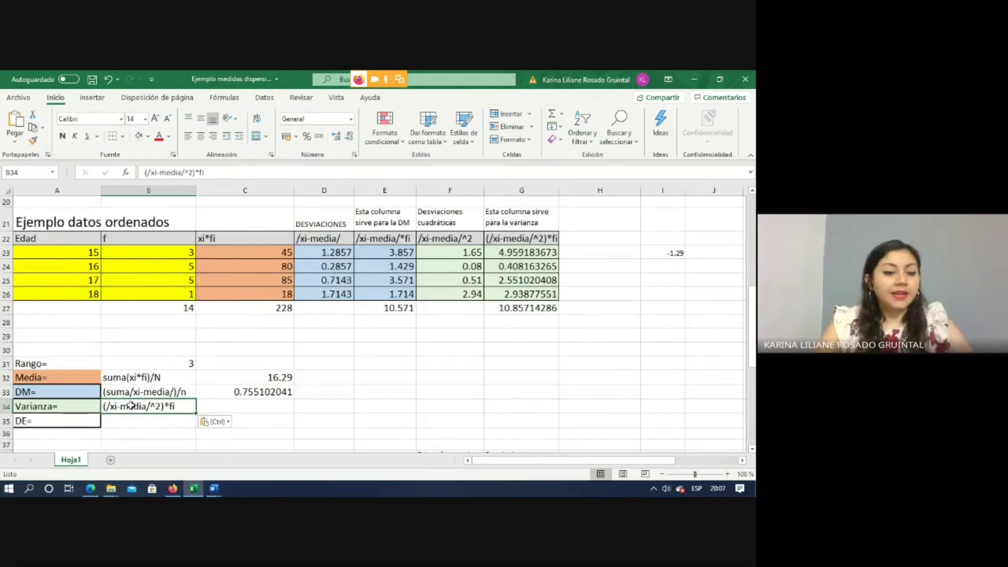
Step: Complete the variance formula label in B34 so it reads "Suma[(/xi-media/^2)*fi]/n"
{"action": "left_click", "coordinate": [145, 172]}
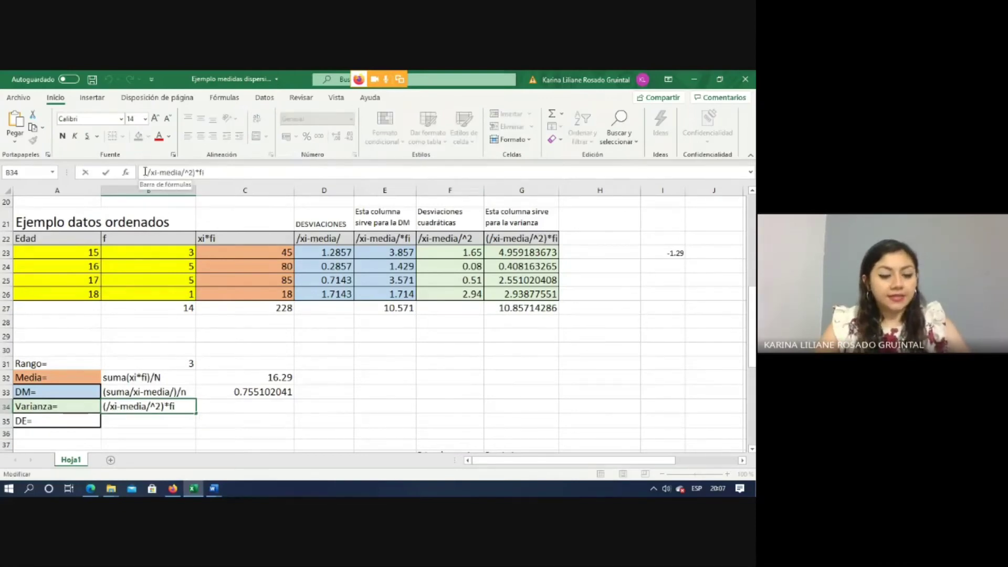
{"action": "type", "text": "Suma["}
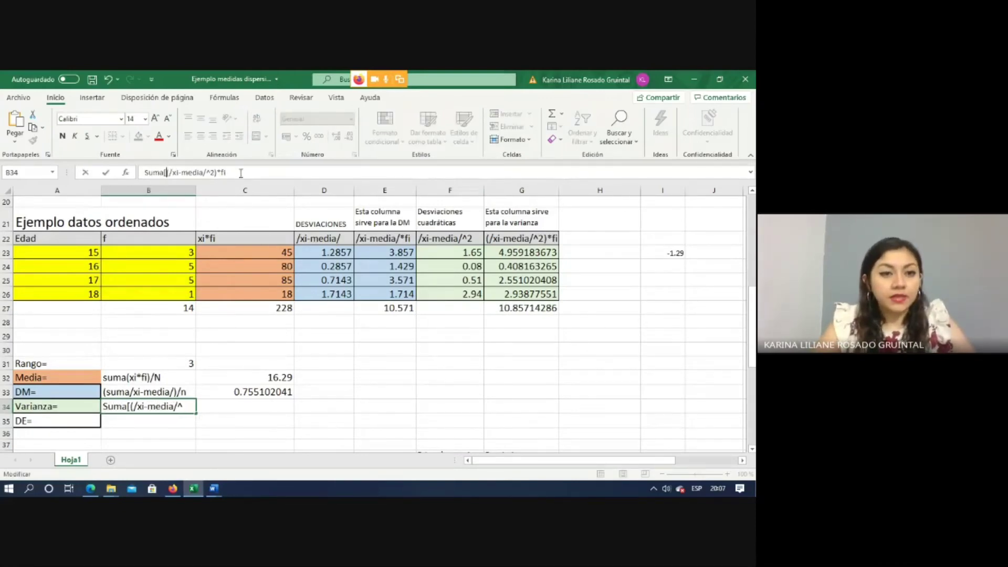
{"action": "left_click", "coordinate": [236, 173]}
{"action": "type", "text": "]"}
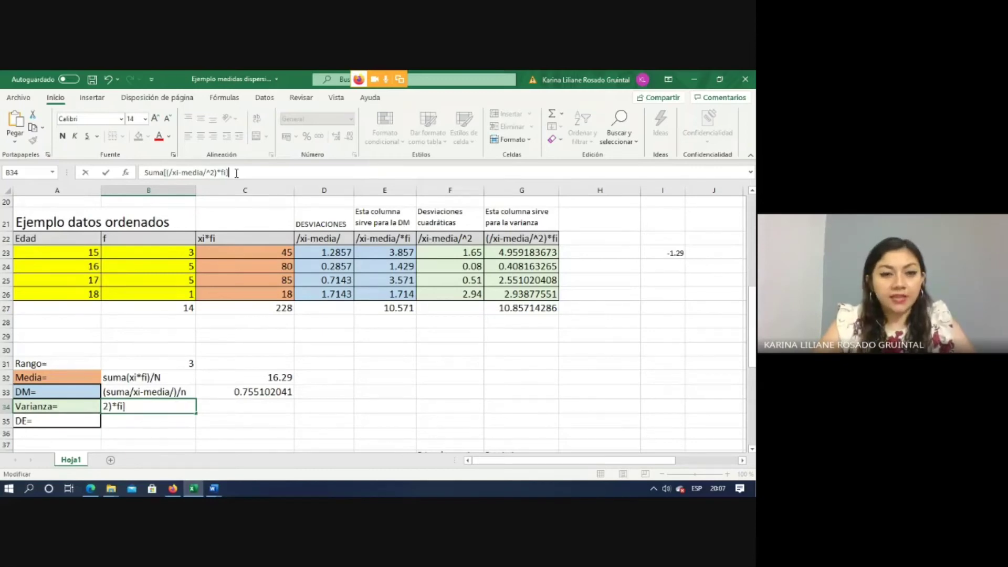
{"action": "type", "text": "/n"}
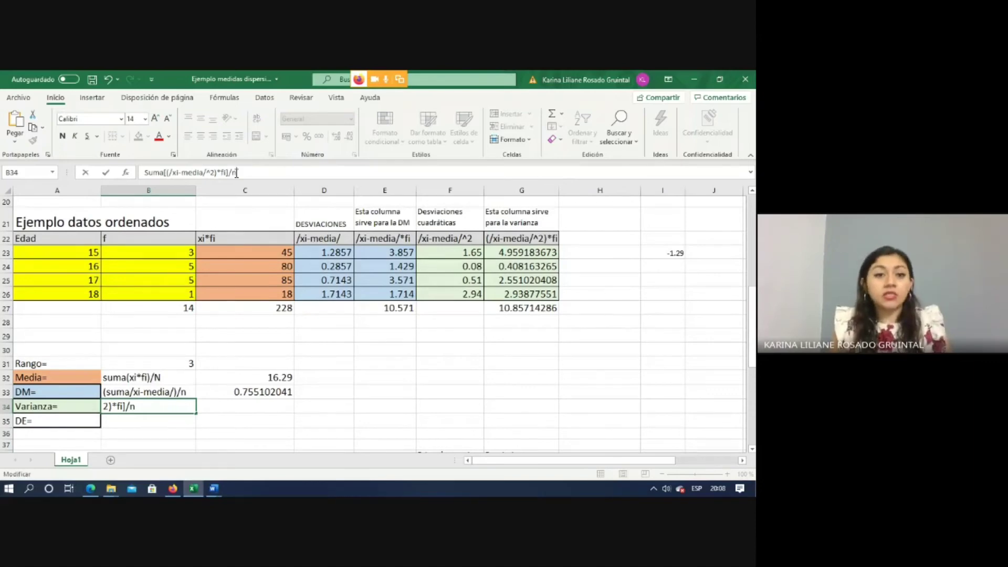
{"action": "key", "text": "Return"}
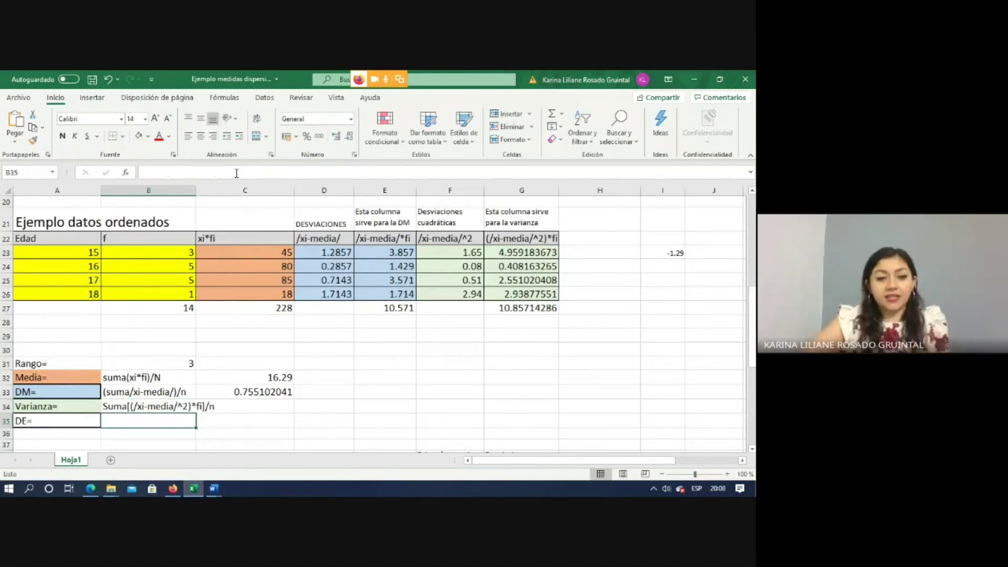
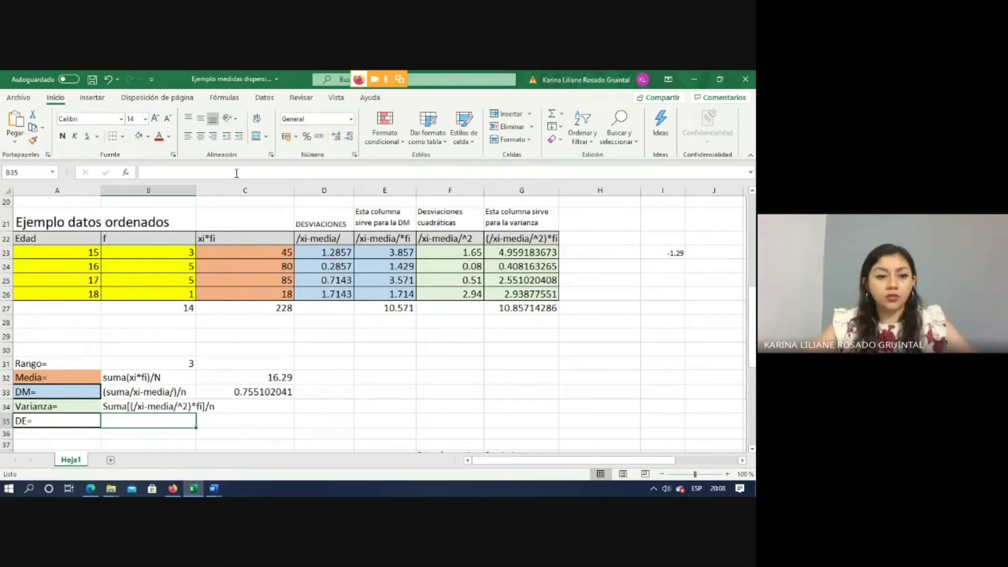
Step: Calculate the variance in C34 with =G27/B27
{"action": "left_click", "coordinate": [280, 406]}
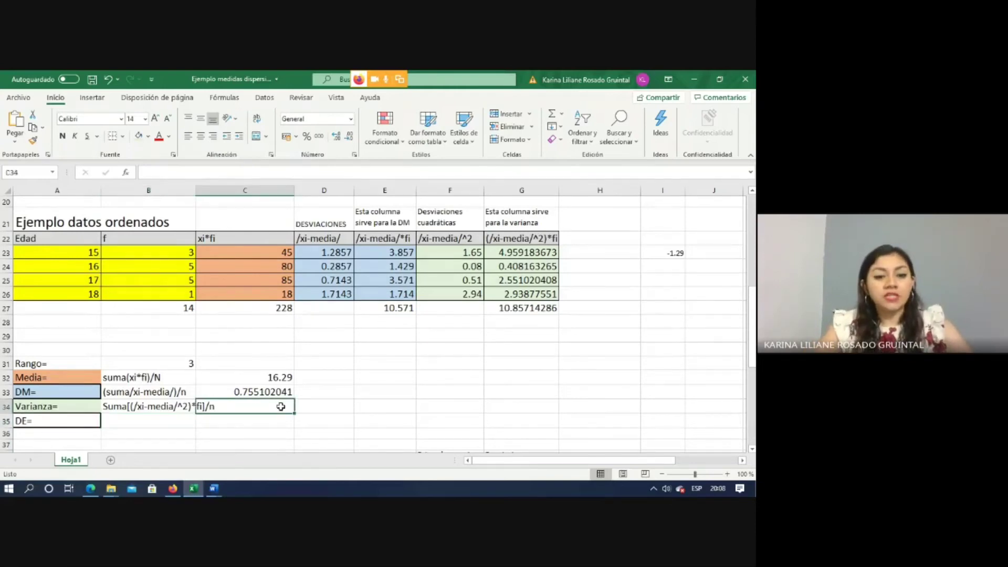
{"action": "type", "text": "="}
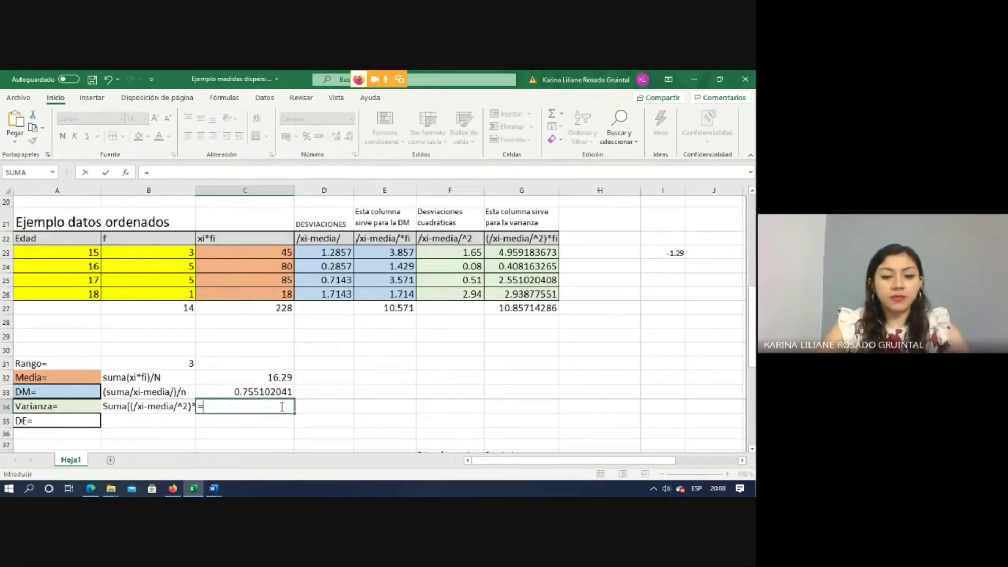
{"action": "left_click", "coordinate": [535, 313]}
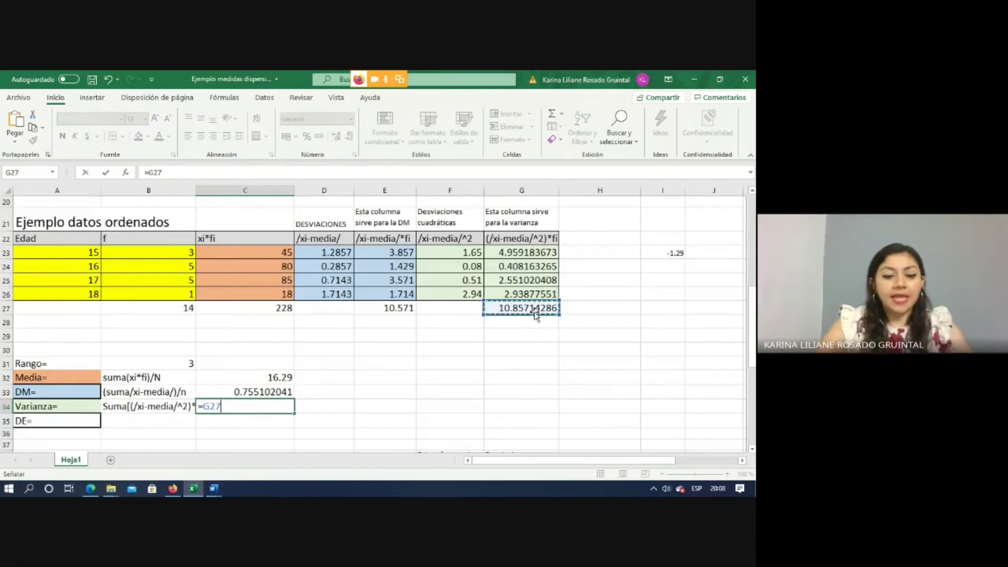
{"action": "type", "text": "/"}
{"action": "left_click", "coordinate": [184, 308]}
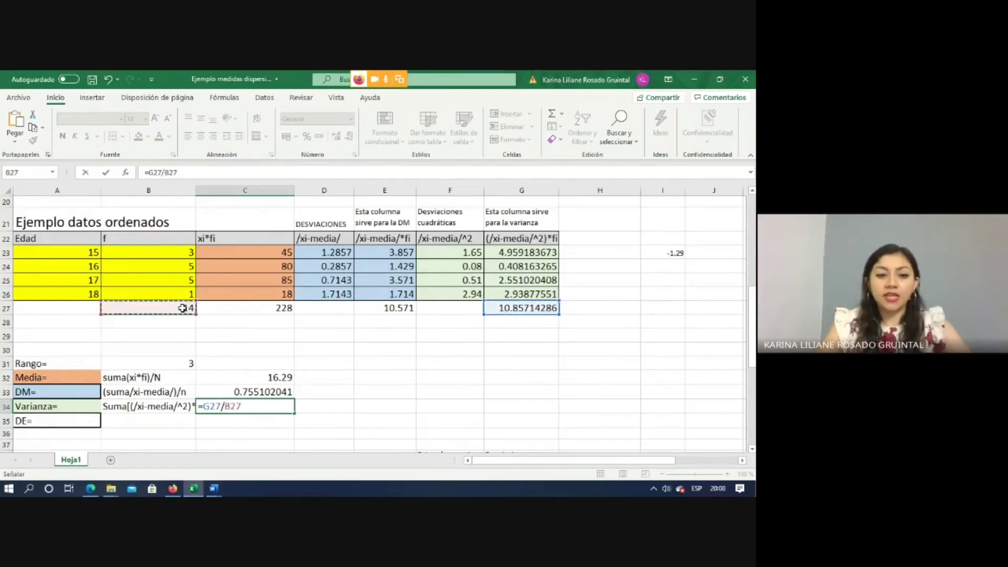
{"action": "key", "text": "Return"}
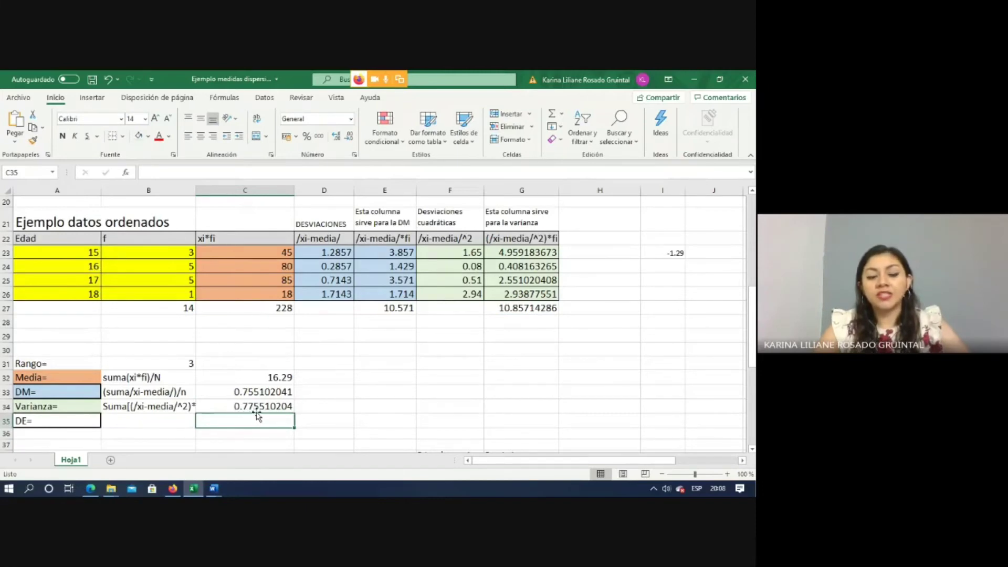
Step: Reduce the mean deviation and variance results in C33:C34 to three decimal places
{"action": "left_click_drag", "start_coordinate": [259, 408], "coordinate": [258, 392]}
{"action": "left_click", "coordinate": [351, 137]}
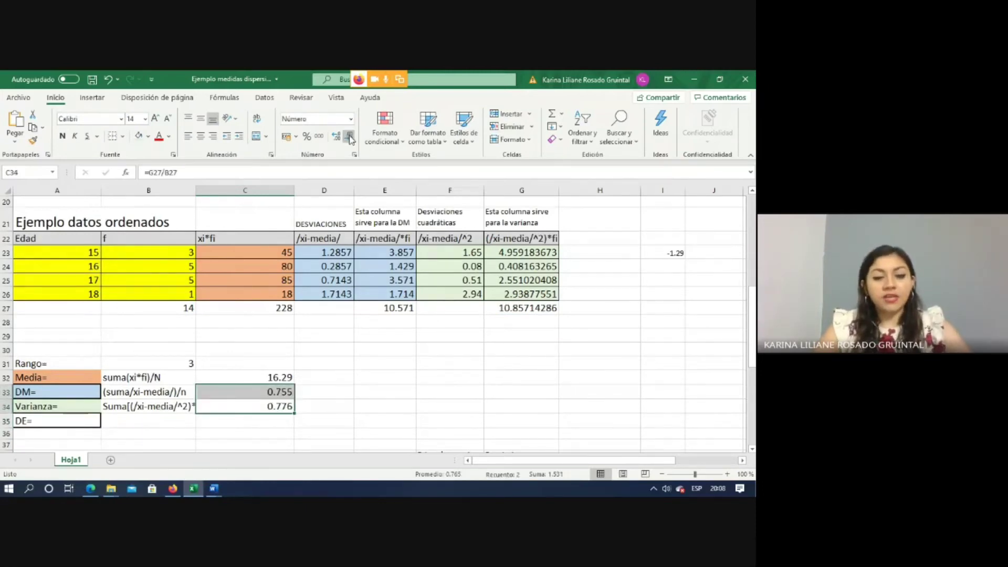
{"action": "left_click", "coordinate": [329, 407]}
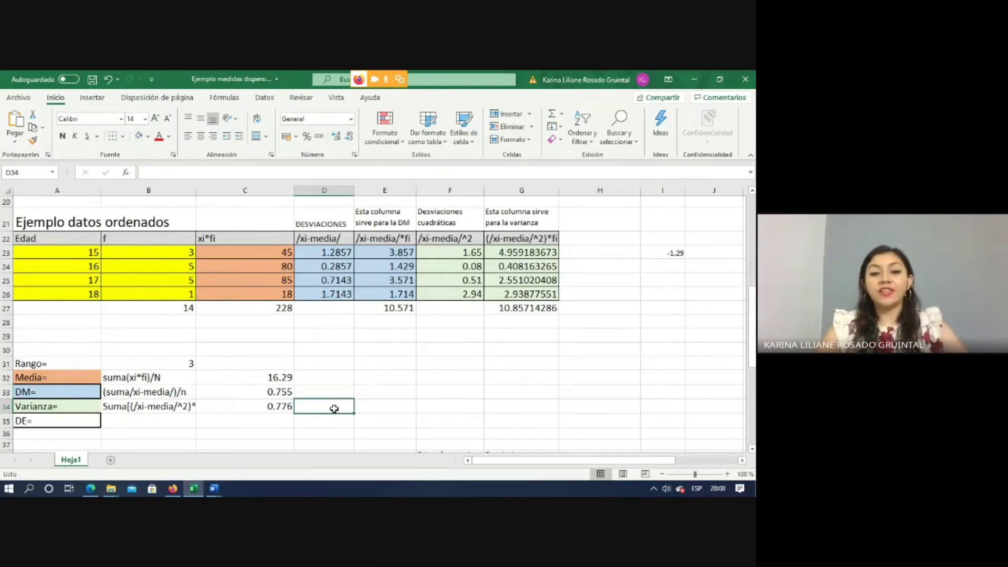
Step: Widen column B to fit the variance formula label, and calculate the alternative variance in D34 with =G27/13
{"action": "left_click_drag", "start_coordinate": [196, 190], "coordinate": [227, 190]}
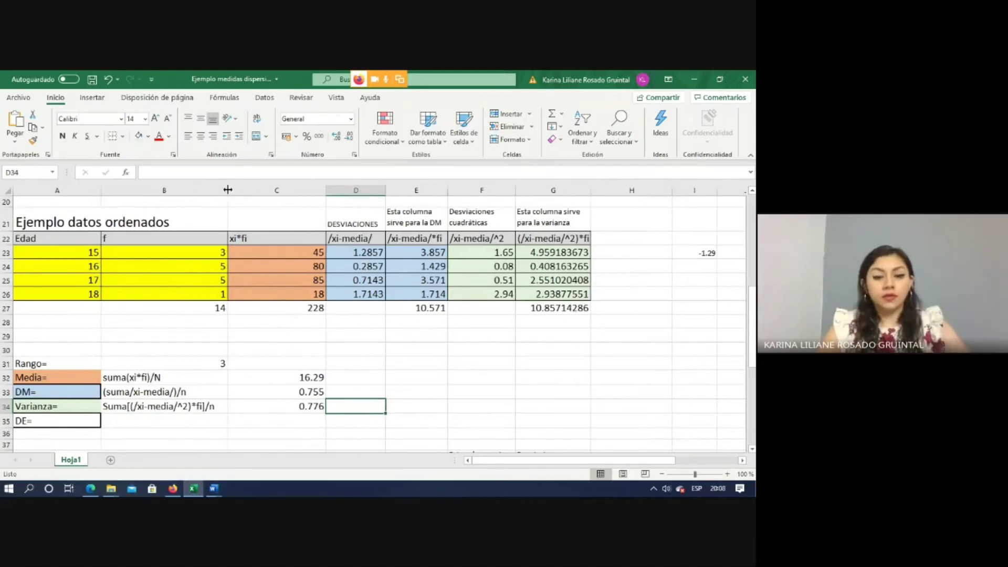
{"action": "type", "text": "="}
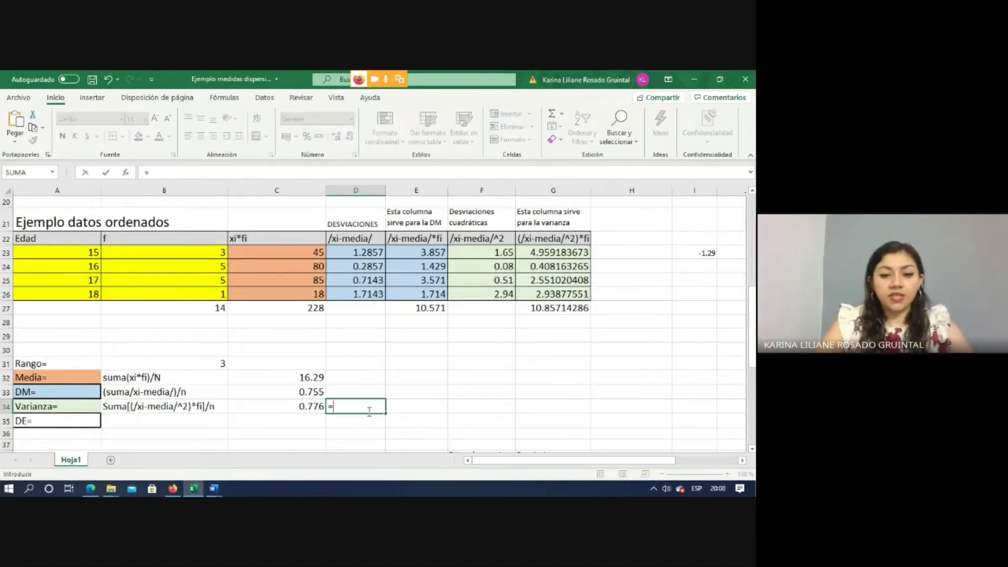
{"action": "left_click", "coordinate": [553, 313]}
{"action": "type", "text": "/"}
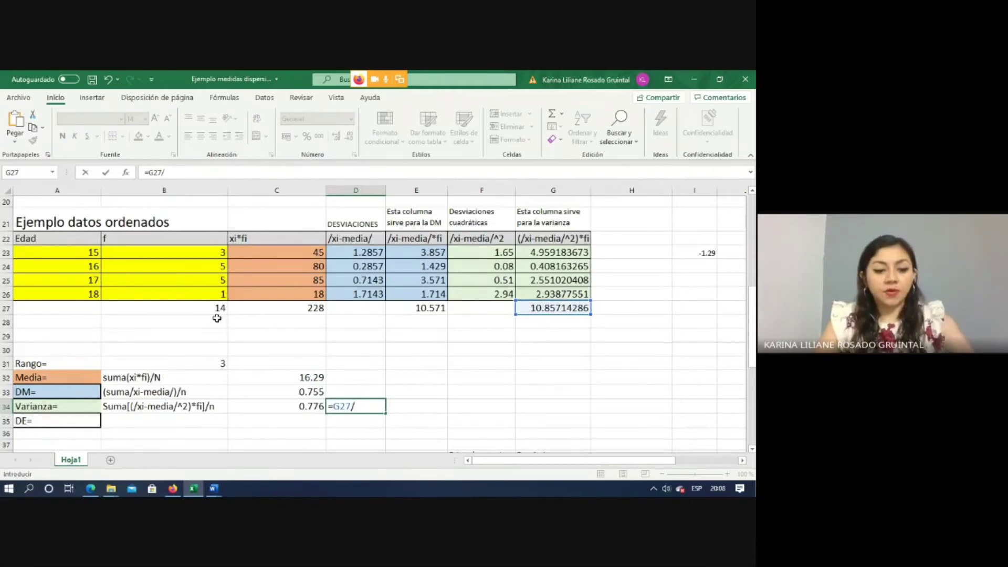
{"action": "type", "text": "13"}
{"action": "key", "text": "Return"}
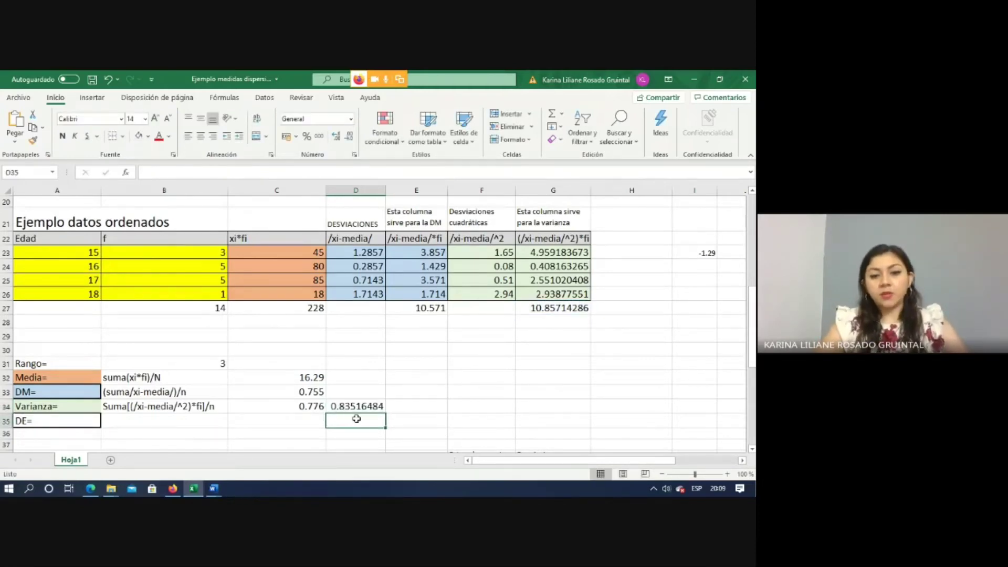
Step: Reduce the alternative variance in D34 to three decimal places
{"action": "left_click", "coordinate": [359, 406]}
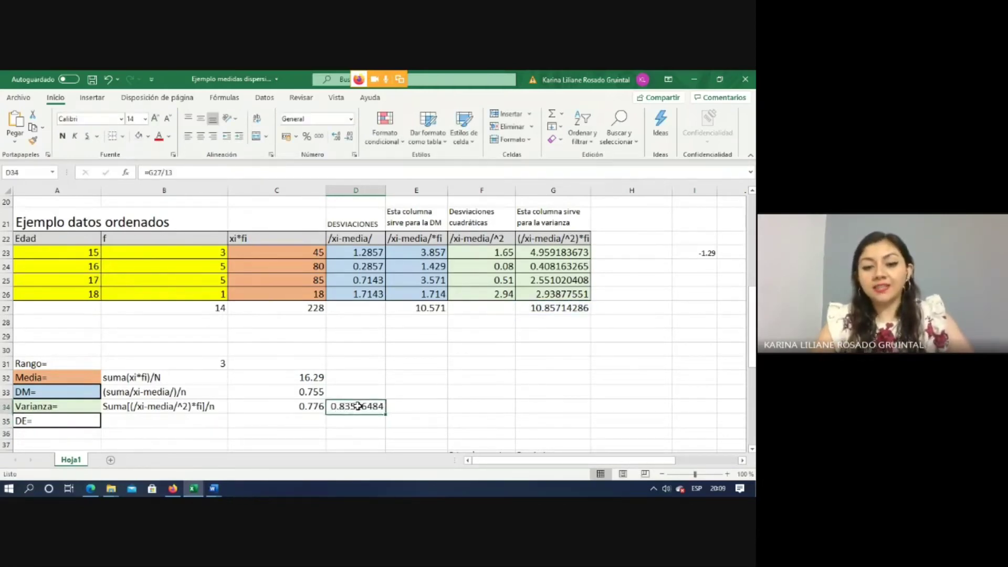
{"action": "left_click", "coordinate": [349, 137]}
{"action": "left_click", "coordinate": [349, 136]}
{"action": "left_click", "coordinate": [349, 136]}
{"action": "left_click", "coordinate": [349, 137]}
{"action": "left_click", "coordinate": [349, 136]}
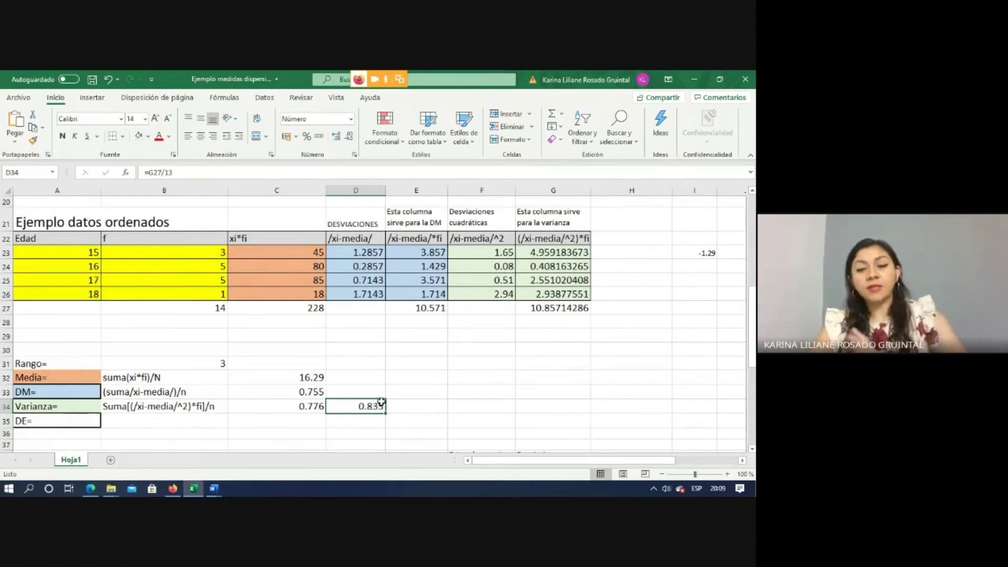
Step: Enter "raiz de la varianza" in B35 as the standard deviation formula label
{"action": "left_click", "coordinate": [313, 419]}
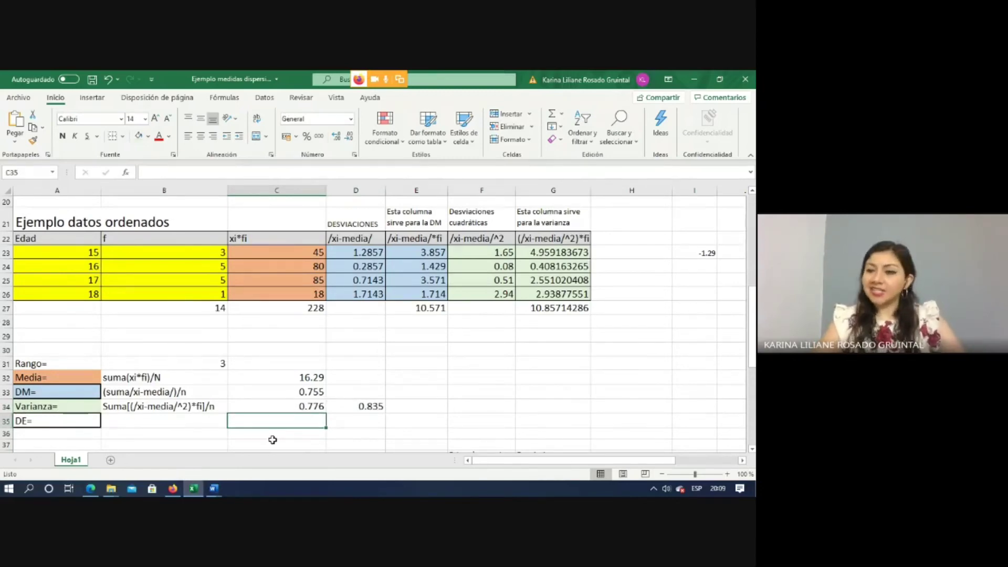
{"action": "left_click", "coordinate": [169, 424]}
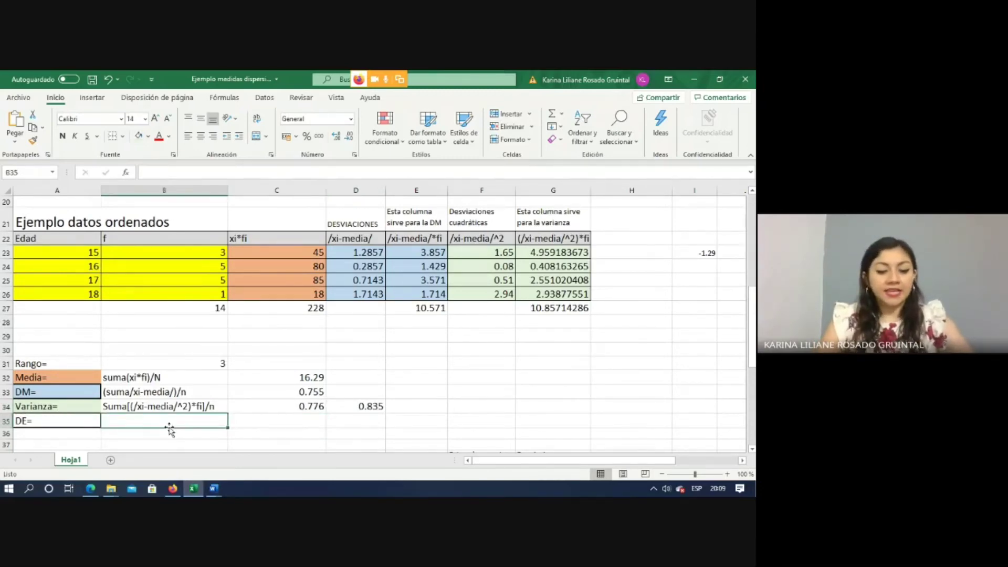
{"action": "type", "text": "raiz"}
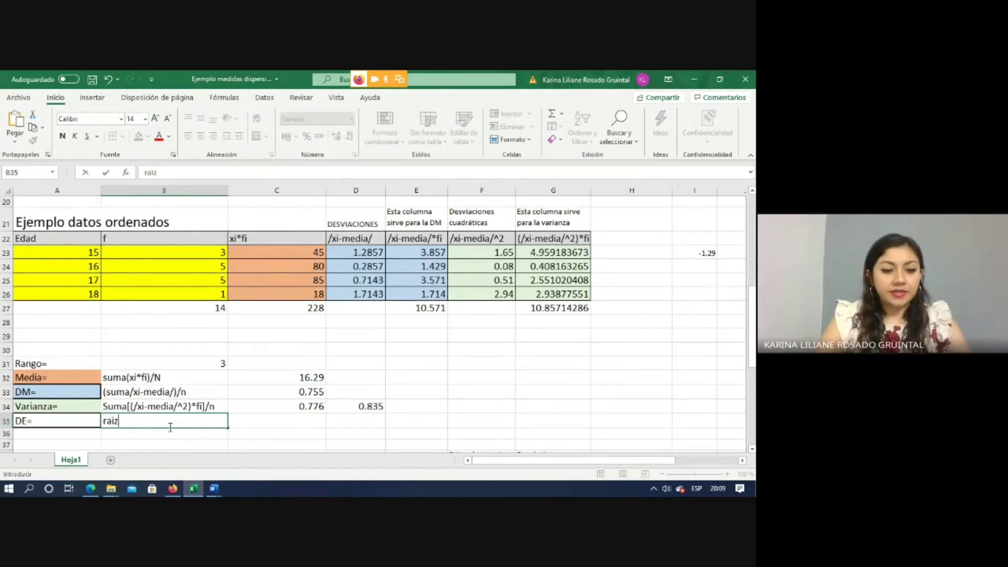
{"action": "type", "text": " de la vari"}
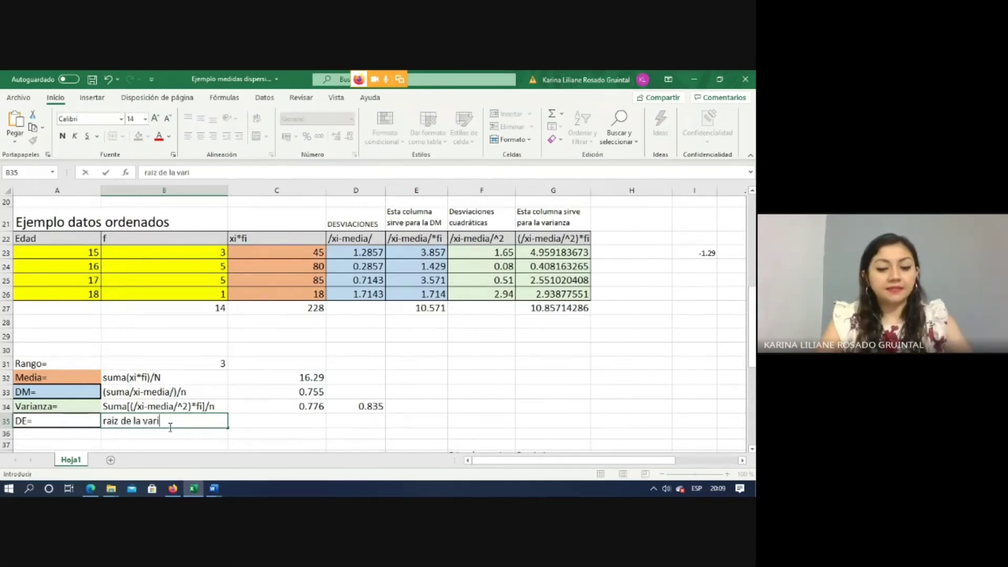
{"action": "type", "text": "anza"}
{"action": "key", "text": "Tab"}
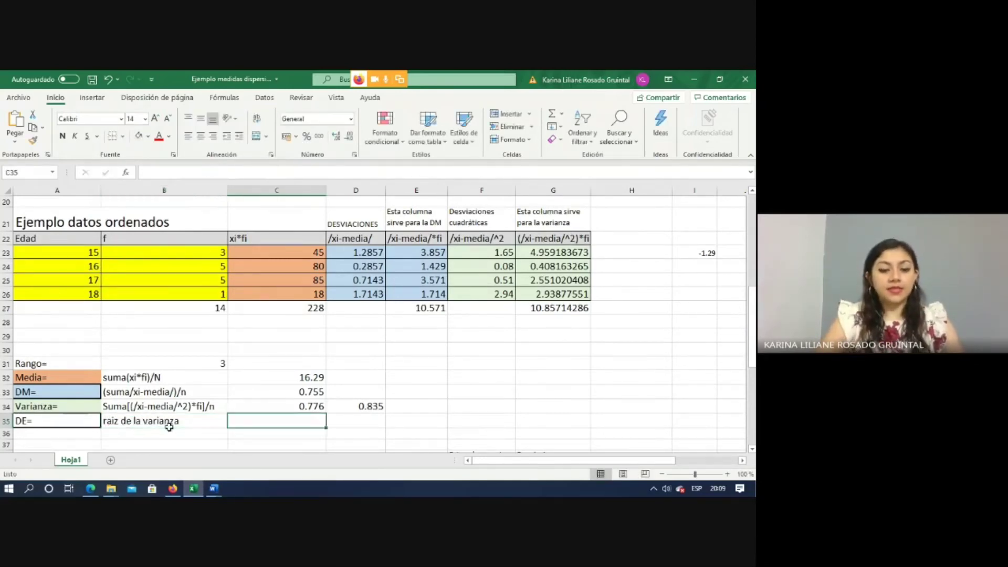
Step: Calculate the standard deviation in C35 with =RAIZ(C34) and copy the formula across to D35
{"action": "type", "text": "=raiz"}
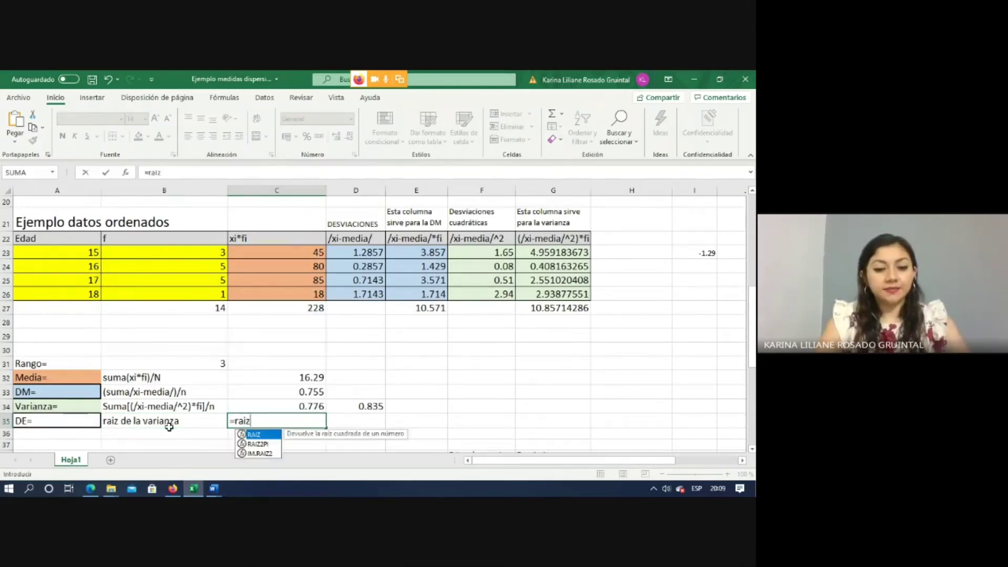
{"action": "double_click", "coordinate": [263, 436]}
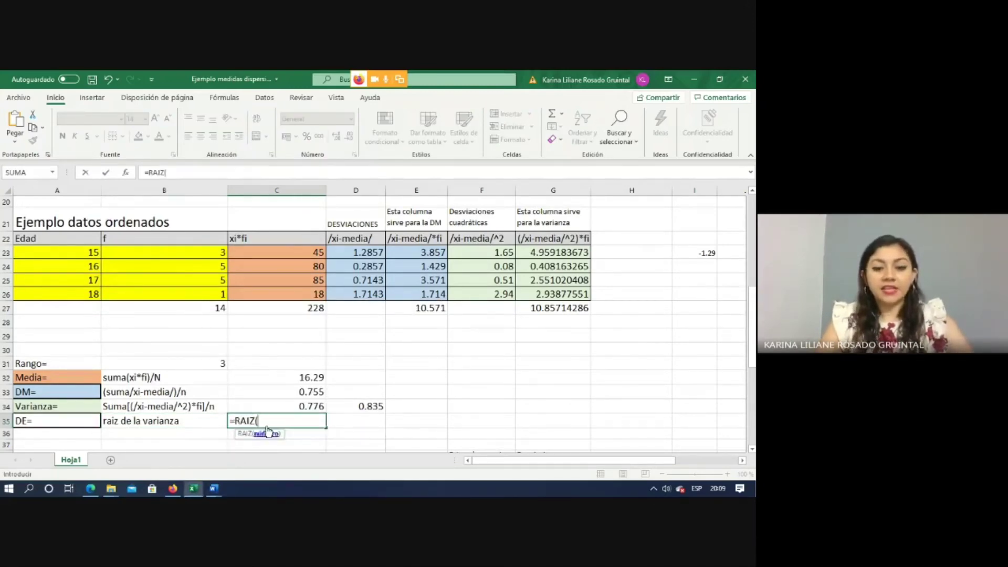
{"action": "left_click", "coordinate": [293, 404]}
{"action": "key", "text": "Return"}
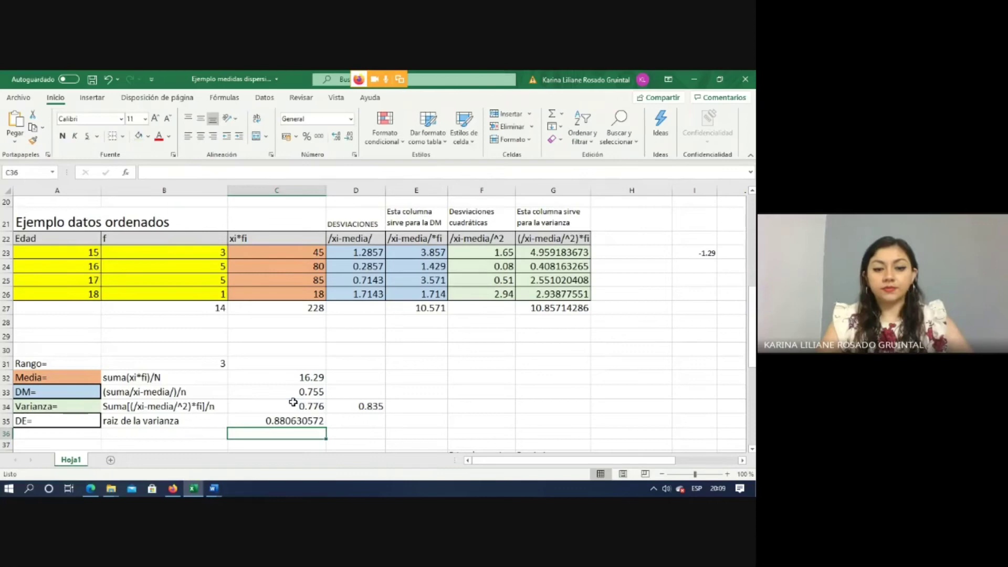
{"action": "left_click", "coordinate": [313, 422]}
{"action": "left_click_drag", "start_coordinate": [327, 429], "coordinate": [367, 426]}
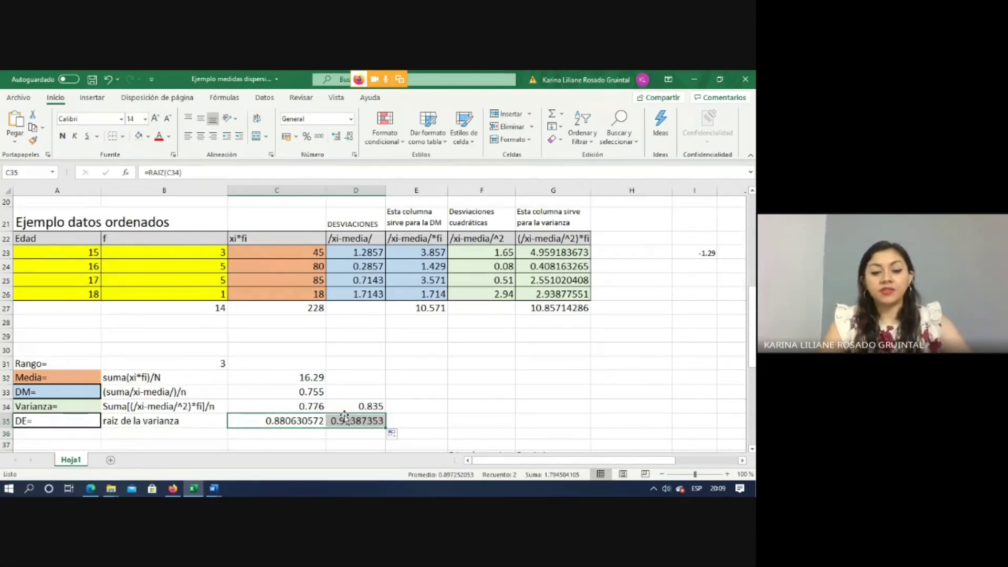
Step: Reduce both standard deviation results in C35:D35 to three decimal places
{"action": "left_click", "coordinate": [348, 138]}
{"action": "left_click", "coordinate": [348, 137]}
{"action": "left_click", "coordinate": [348, 137]}
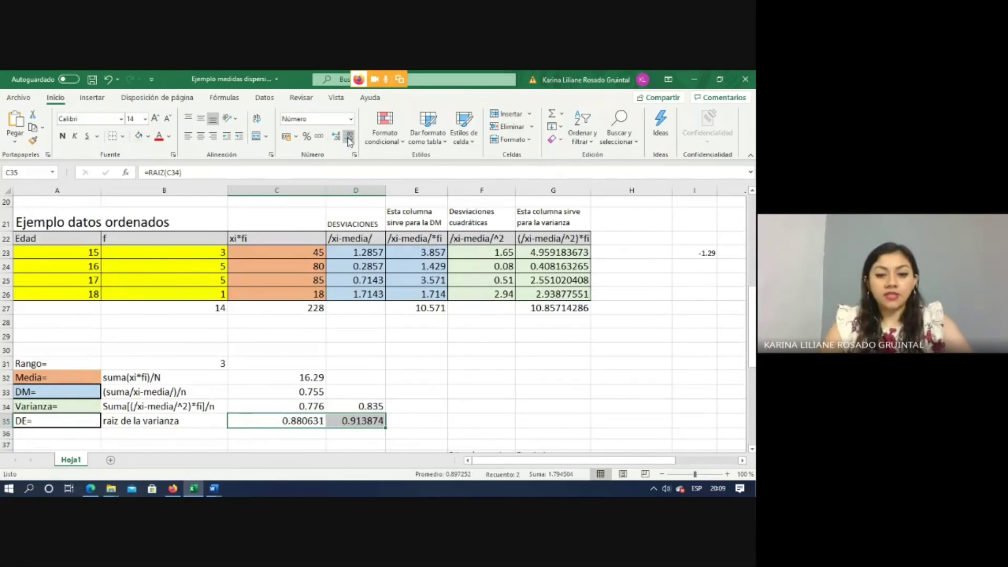
{"action": "left_click", "coordinate": [349, 138]}
{"action": "left_click", "coordinate": [348, 137]}
{"action": "left_click", "coordinate": [348, 137]}
{"action": "left_click", "coordinate": [470, 408]}
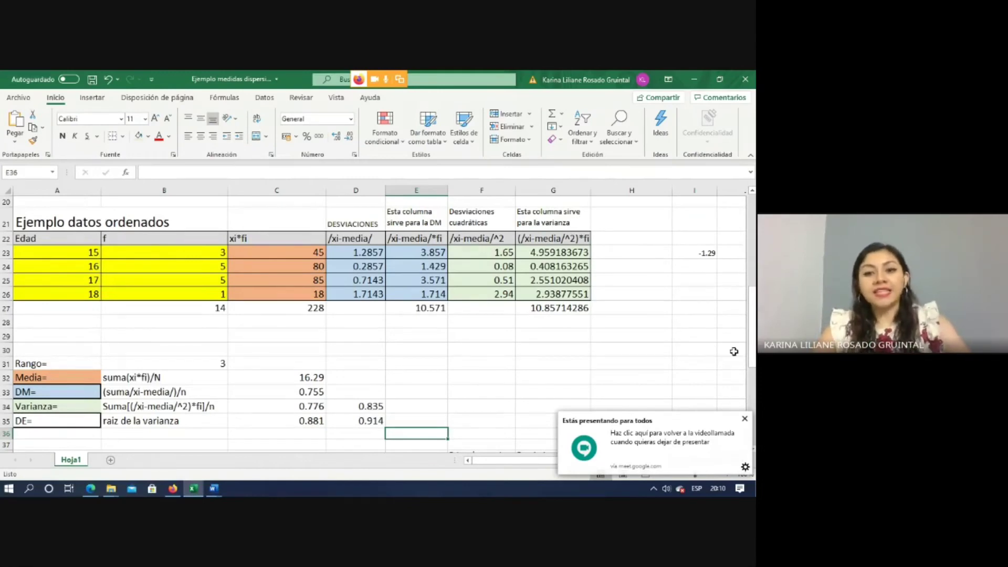
Step: Clear the mi values in B40:B43 and the calculated columns D40:H45 of the grouped data table
{"action": "left_click_drag", "start_coordinate": [752, 309], "coordinate": [752, 388]}
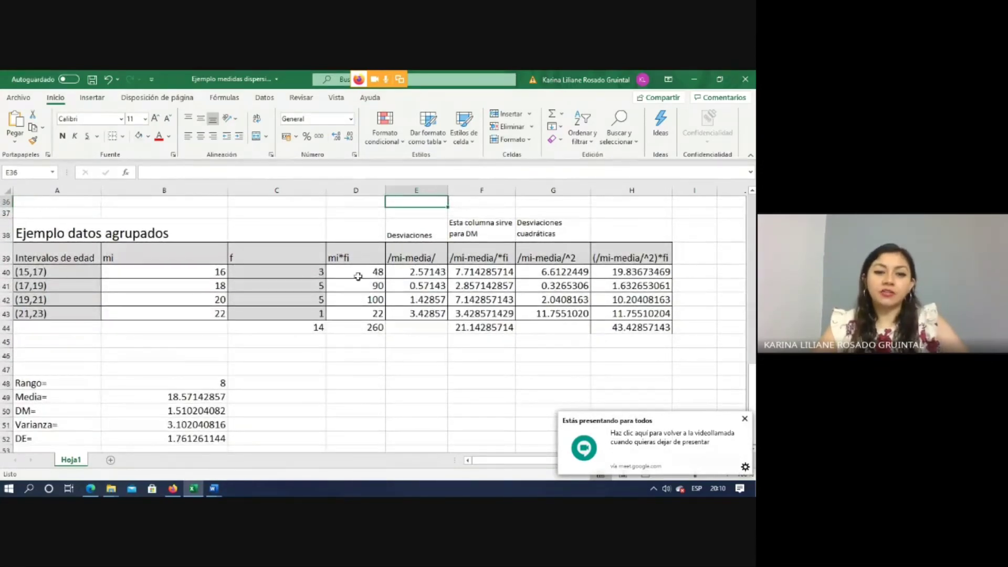
{"action": "left_click", "coordinate": [193, 283]}
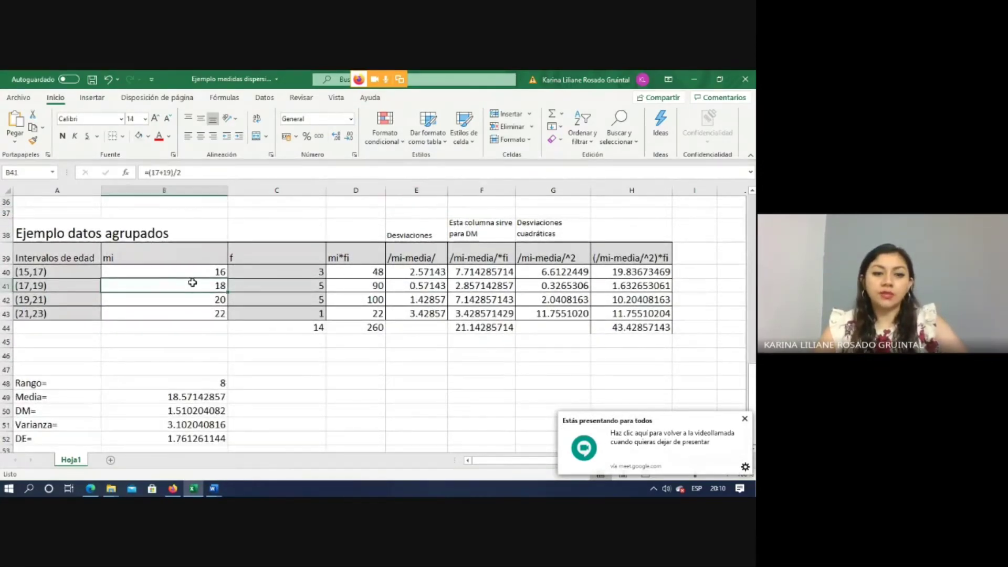
{"action": "left_click_drag", "start_coordinate": [189, 271], "coordinate": [192, 316]}
{"action": "key", "text": "Delete"}
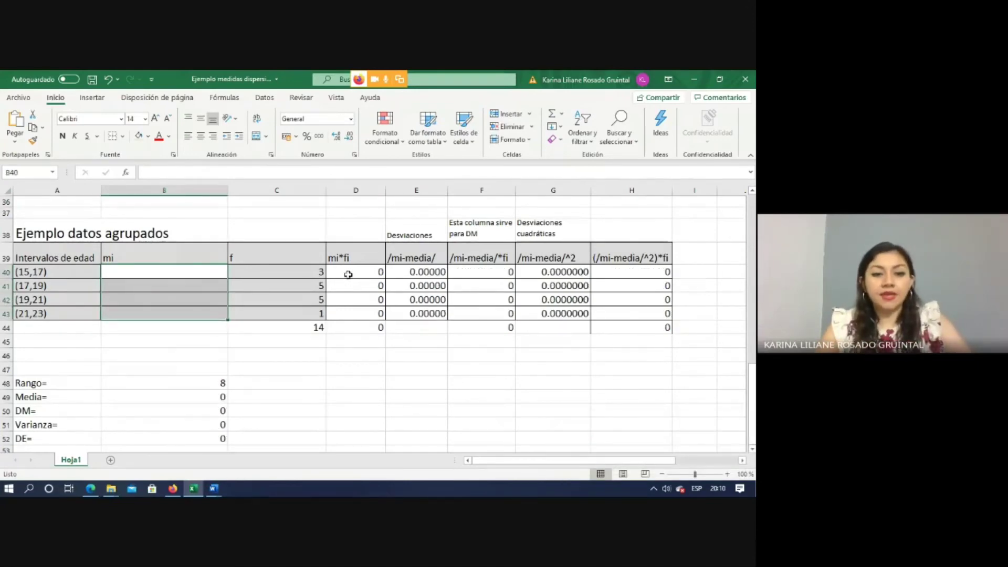
{"action": "left_click_drag", "start_coordinate": [349, 272], "coordinate": [640, 337]}
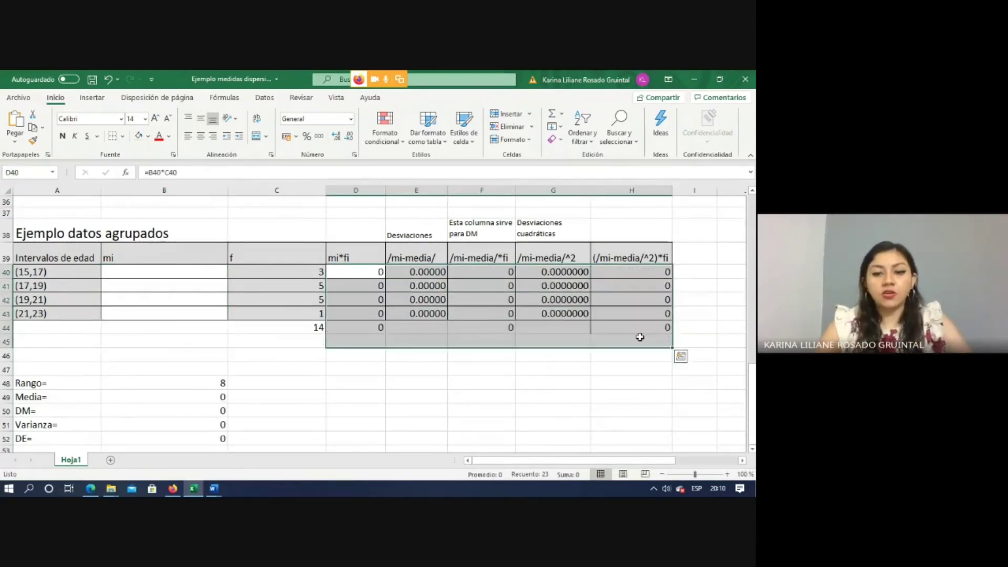
{"action": "key", "text": "Delete"}
{"action": "left_click", "coordinate": [517, 386]}
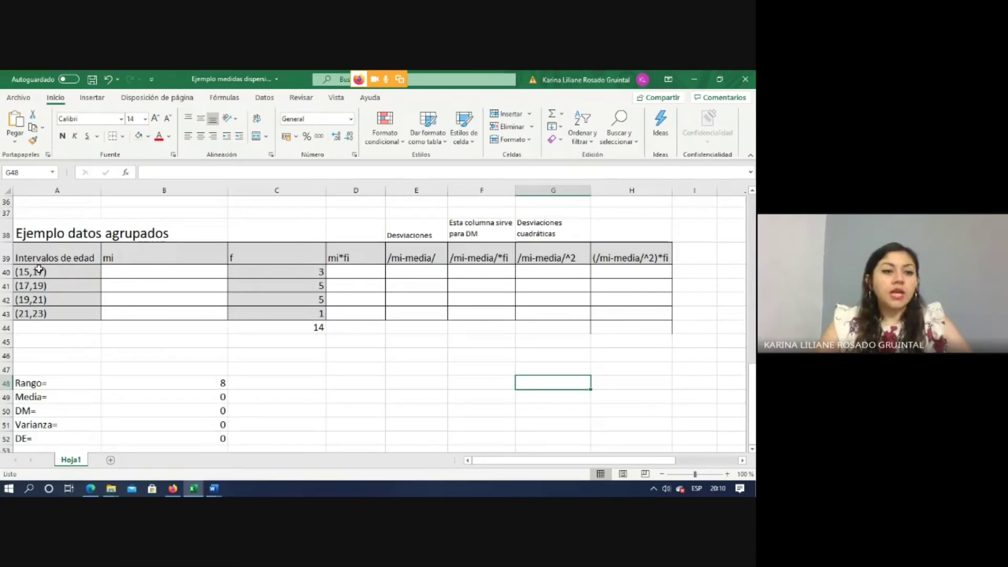
Step: Calculate the midpoint of the (15,17) age interval in B40 with =(15+17)/2
{"action": "left_click_drag", "start_coordinate": [39, 270], "coordinate": [58, 329]}
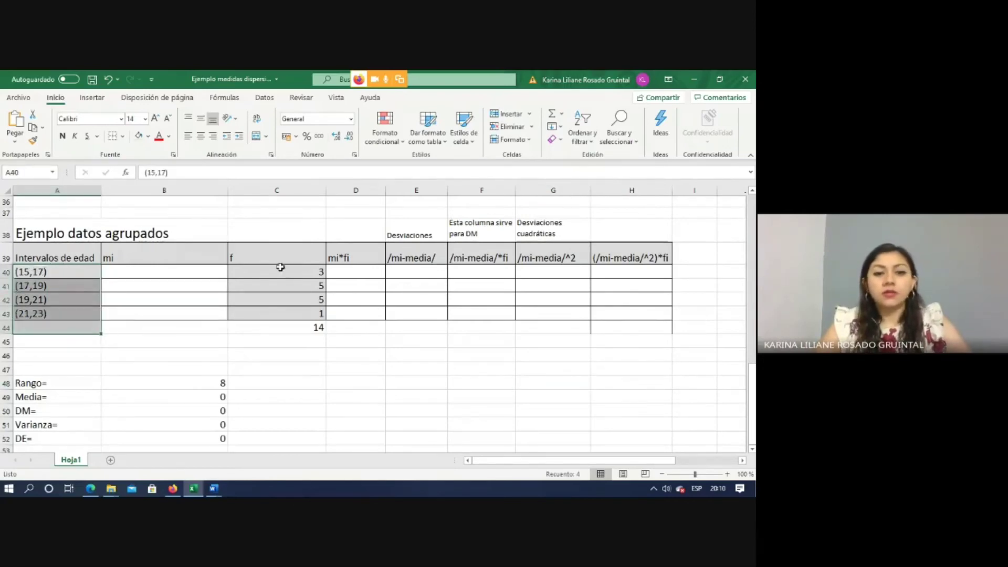
{"action": "left_click_drag", "start_coordinate": [280, 267], "coordinate": [285, 314]}
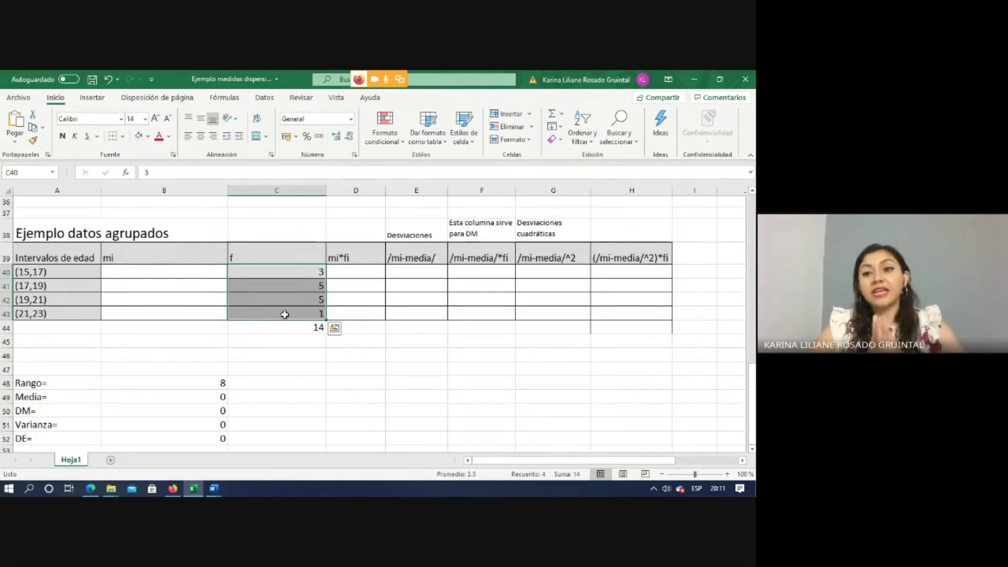
{"action": "left_click", "coordinate": [171, 269]}
{"action": "type", "text": "="}
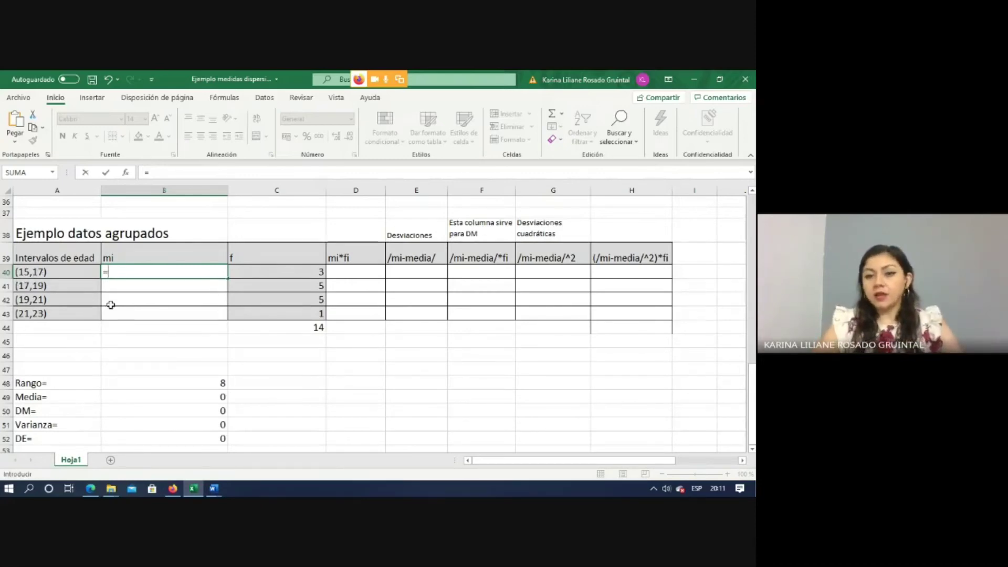
{"action": "type", "text": "("}
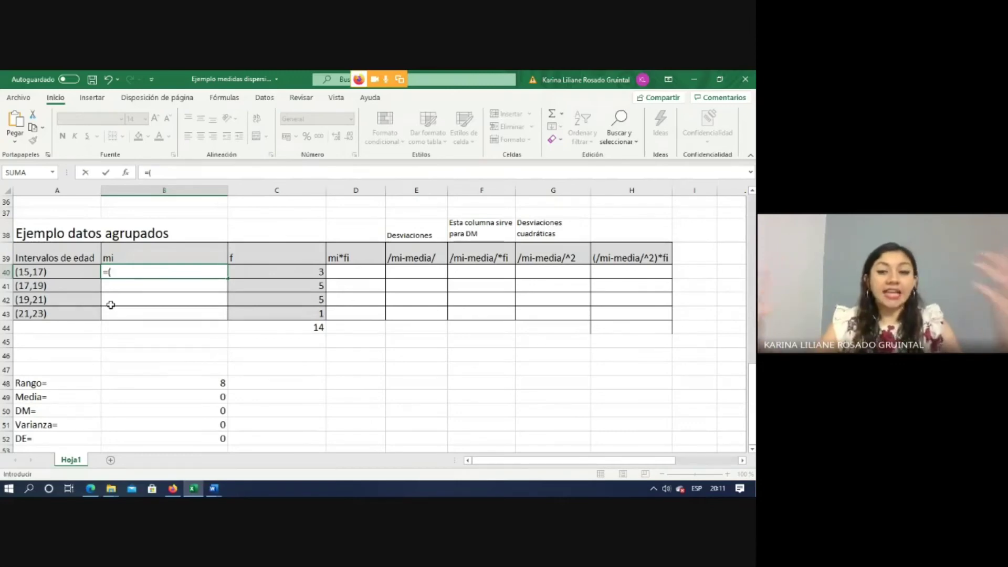
{"action": "type", "text": "15"}
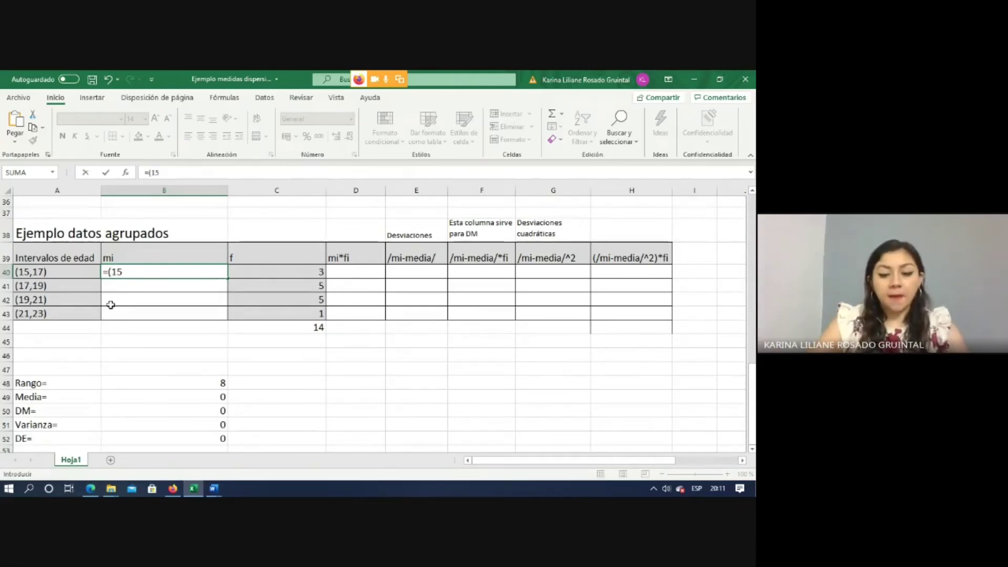
{"action": "type", "text": "+17)/"}
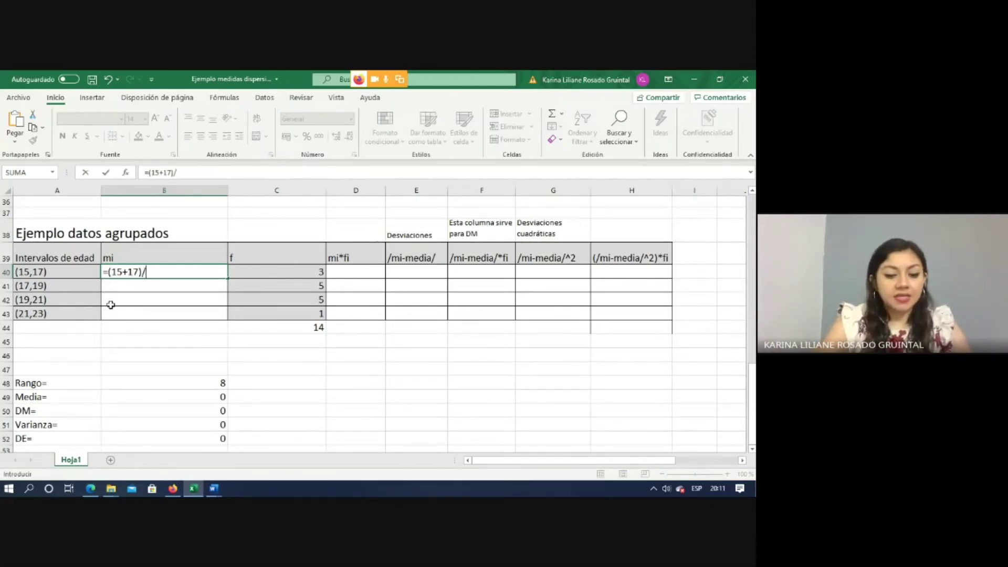
{"action": "type", "text": "2"}
{"action": "key", "text": "Return"}
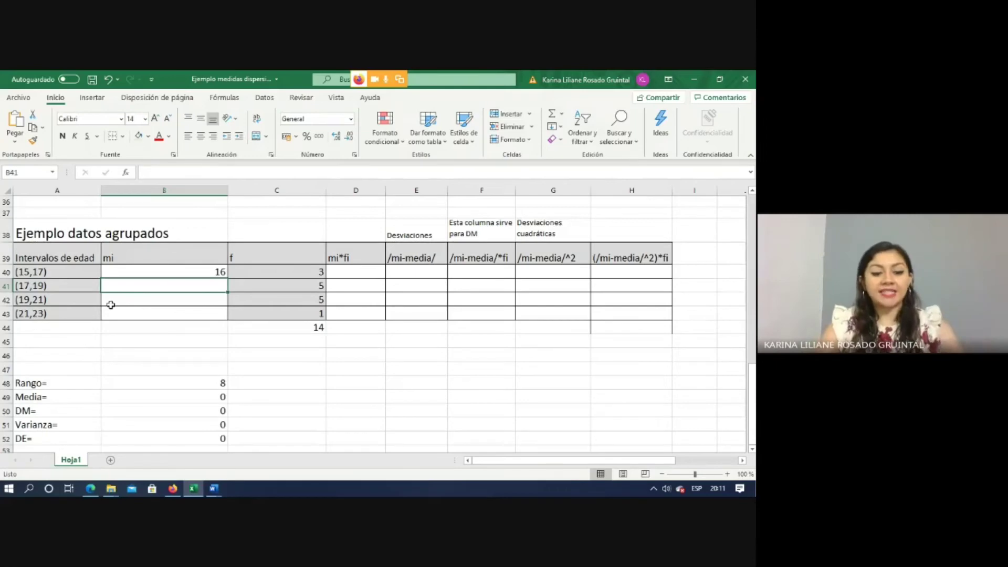
Step: Enter the midpoints 18, 20 and 22 for the remaining age intervals in B41:B43
{"action": "type", "text": "18"}
{"action": "key", "text": "Return"}
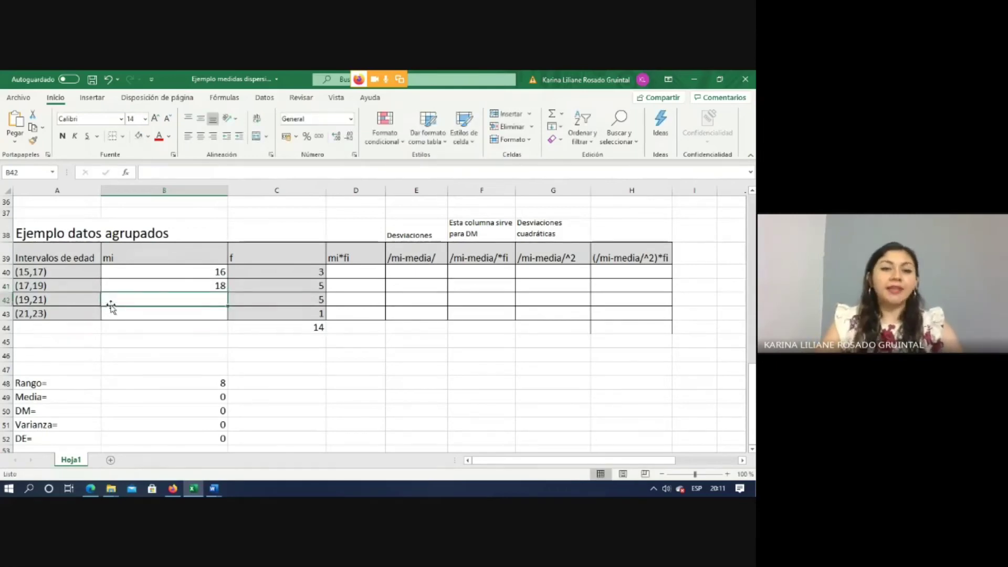
{"action": "type", "text": "20"}
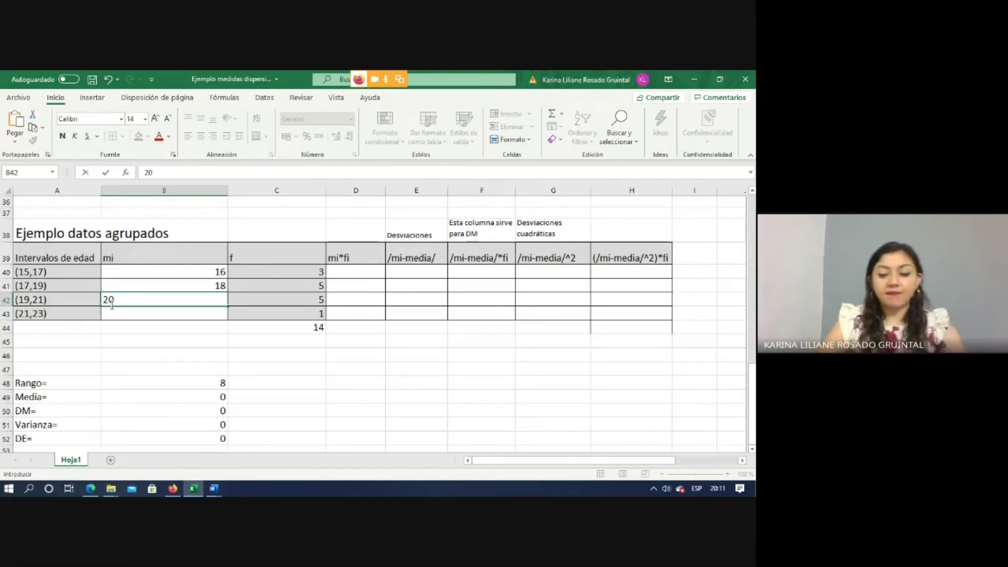
{"action": "key", "text": "Return"}
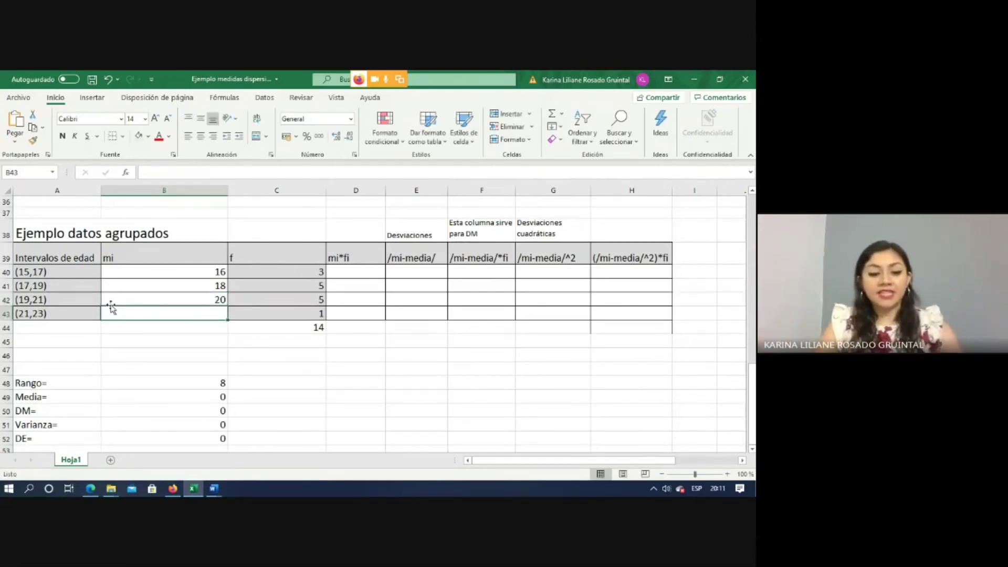
{"action": "type", "text": "22"}
{"action": "key", "text": "Return"}
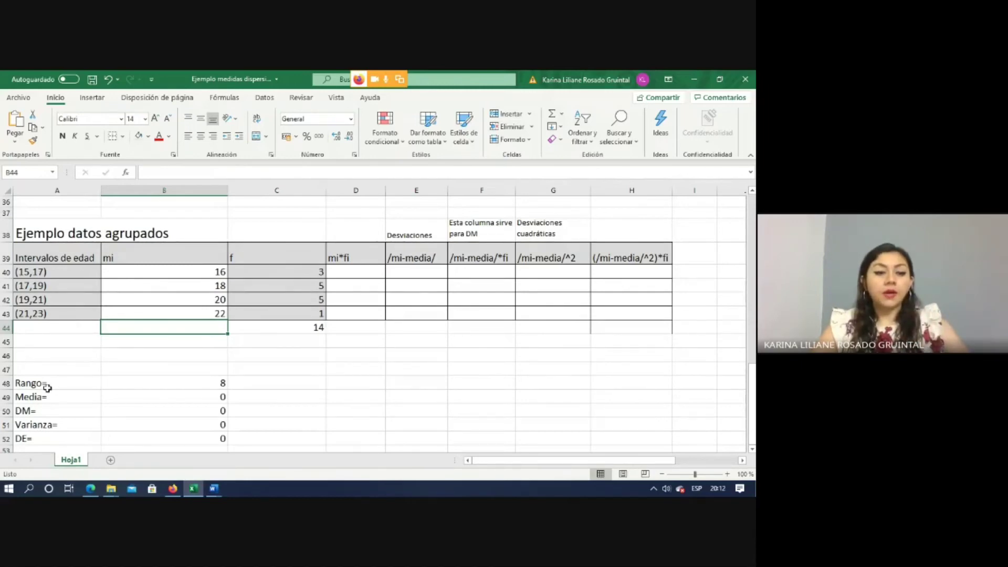
Step: Clear the Rango result in B48 of the grouped data example
{"action": "left_click", "coordinate": [209, 382]}
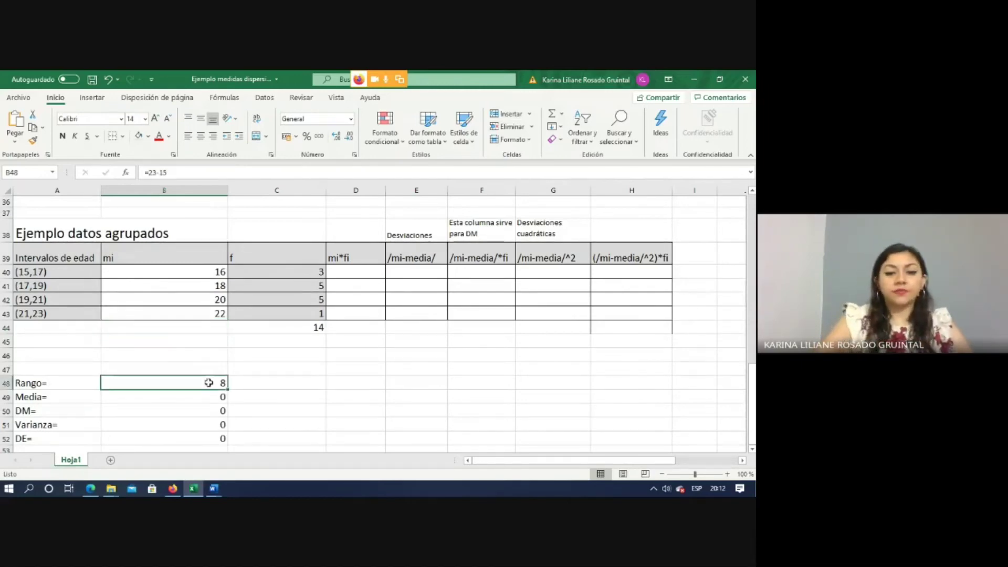
{"action": "key", "text": "Delete"}
{"action": "key", "text": "Left"}
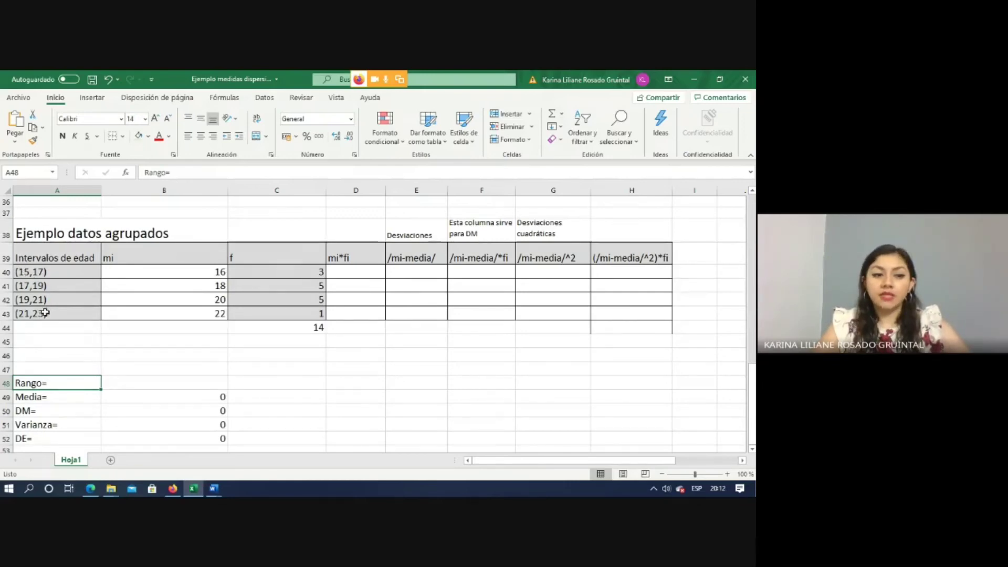
Step: Calculate the Rango of the grouped data in B48 with =23-15
{"action": "left_click", "coordinate": [139, 384]}
{"action": "type", "text": "="}
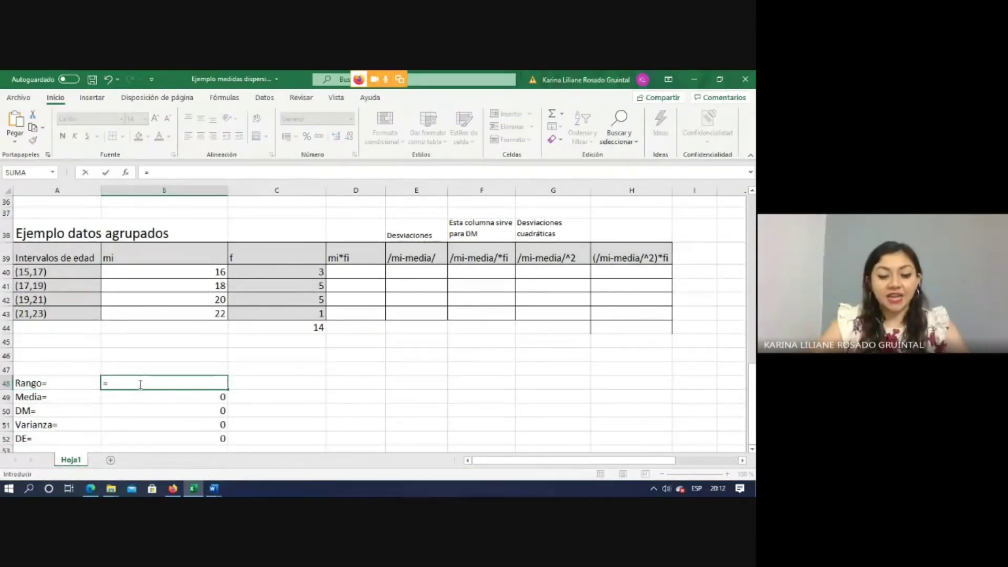
{"action": "type", "text": "23"}
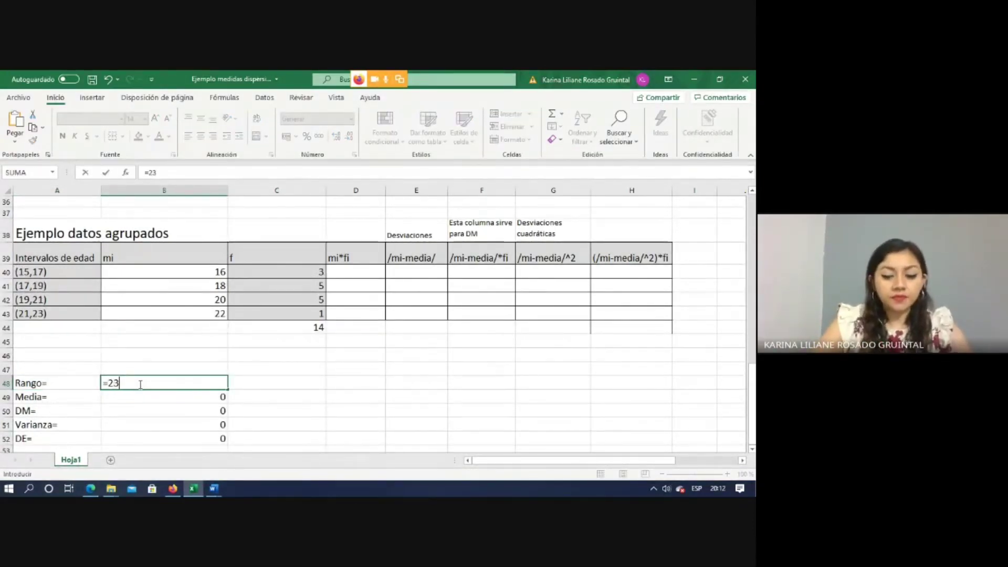
{"action": "type", "text": "-15"}
{"action": "key", "text": "Return"}
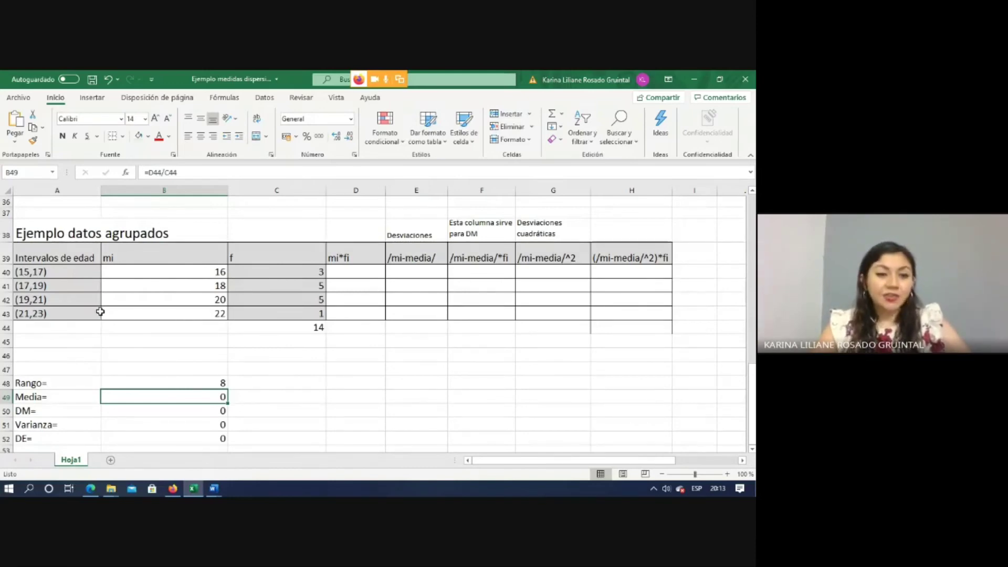
Step: Fill the age interval cells A39:A44 of the grouped data table with black
{"action": "left_click_drag", "start_coordinate": [70, 330], "coordinate": [62, 245]}
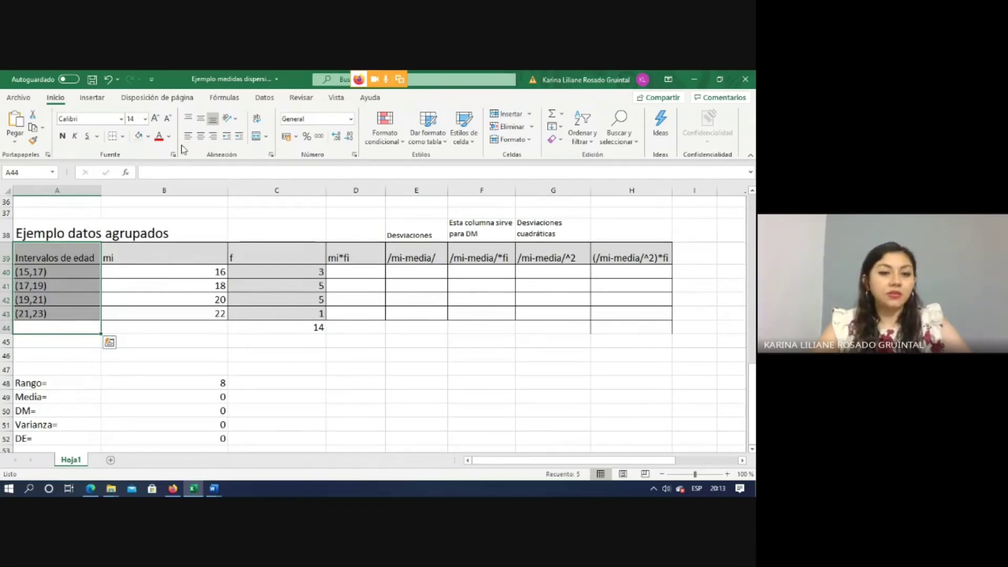
{"action": "left_click", "coordinate": [149, 136]}
{"action": "left_click", "coordinate": [147, 167]}
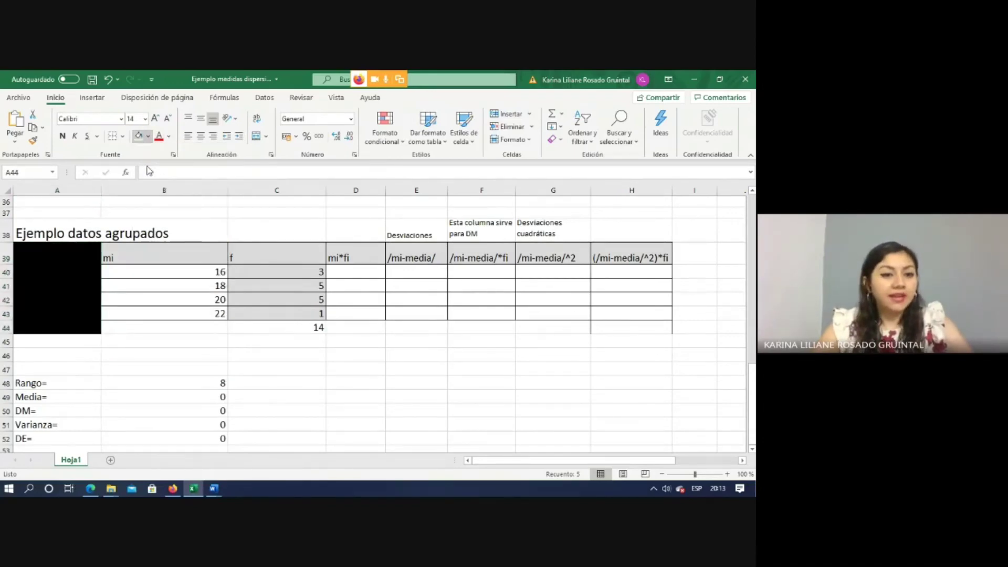
{"action": "left_click", "coordinate": [241, 204]}
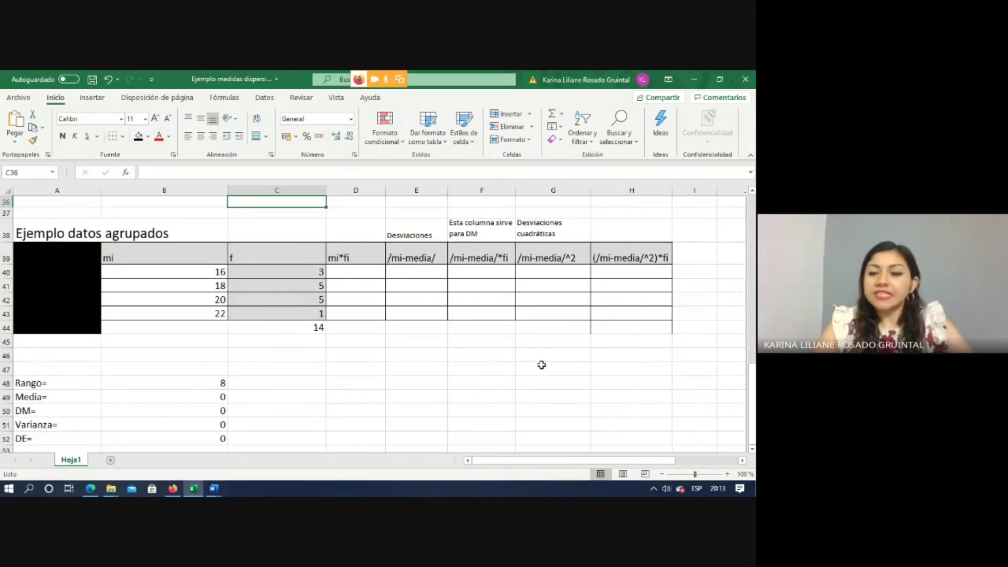
Step: Compare the ordered data example with the grouped table, examining each mi value beside its frequency in rows 40 to 42
{"action": "left_click_drag", "start_coordinate": [751, 401], "coordinate": [752, 342]}
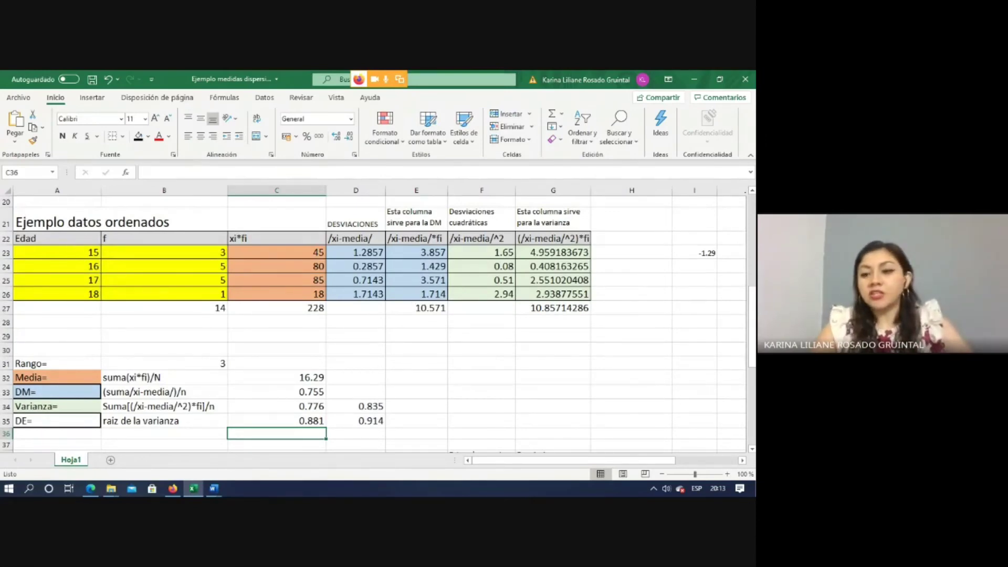
{"action": "left_click_drag", "start_coordinate": [751, 320], "coordinate": [752, 362]}
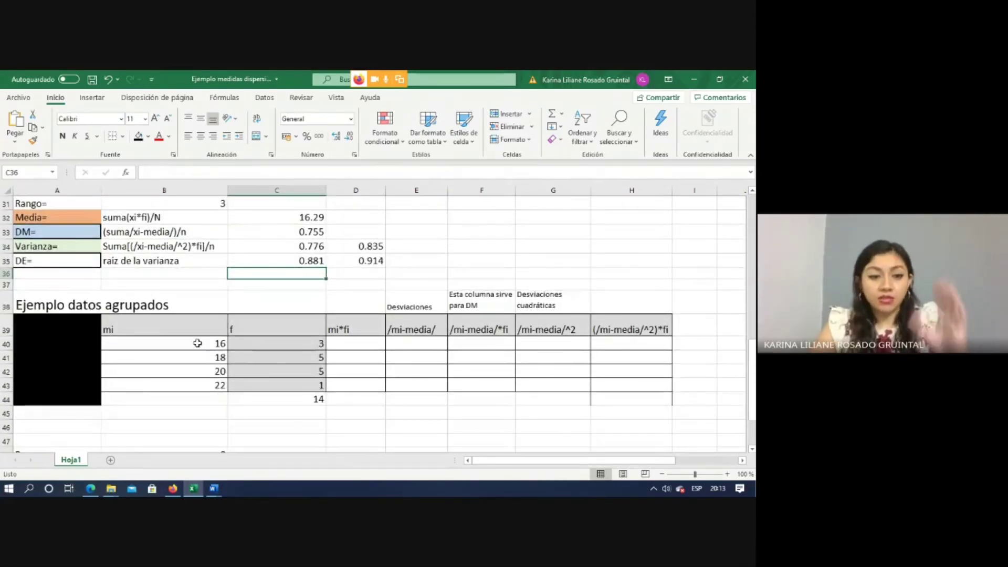
{"action": "left_click", "coordinate": [279, 343]}
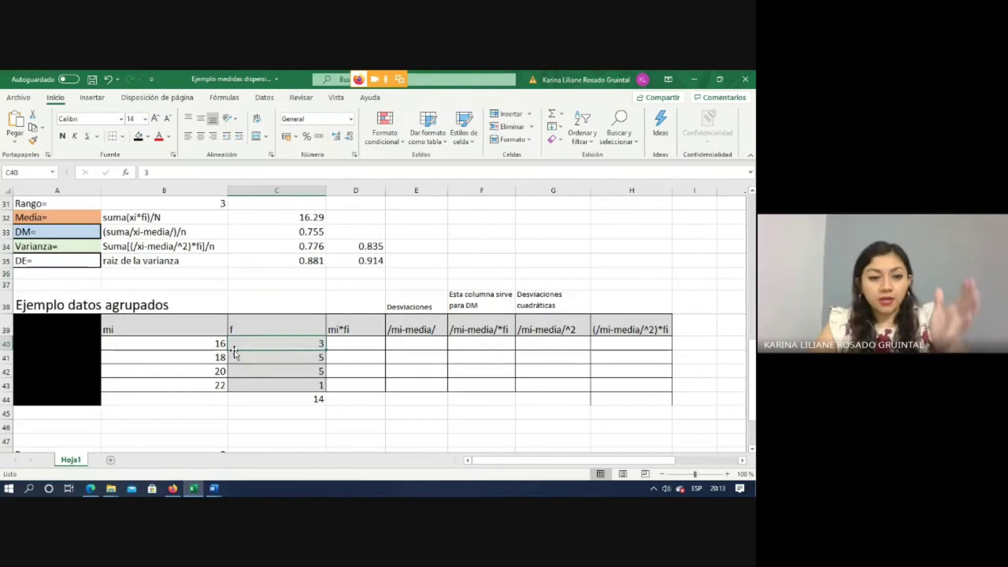
{"action": "left_click", "coordinate": [213, 356]}
{"action": "left_click", "coordinate": [282, 356]}
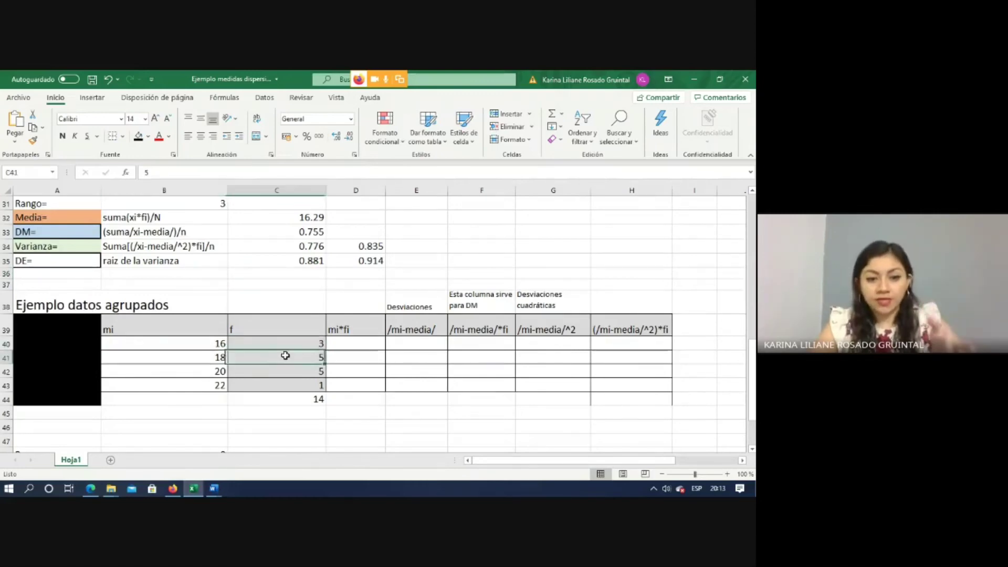
{"action": "left_click", "coordinate": [219, 372]}
{"action": "left_click", "coordinate": [276, 373]}
{"action": "double_click", "coordinate": [277, 373]}
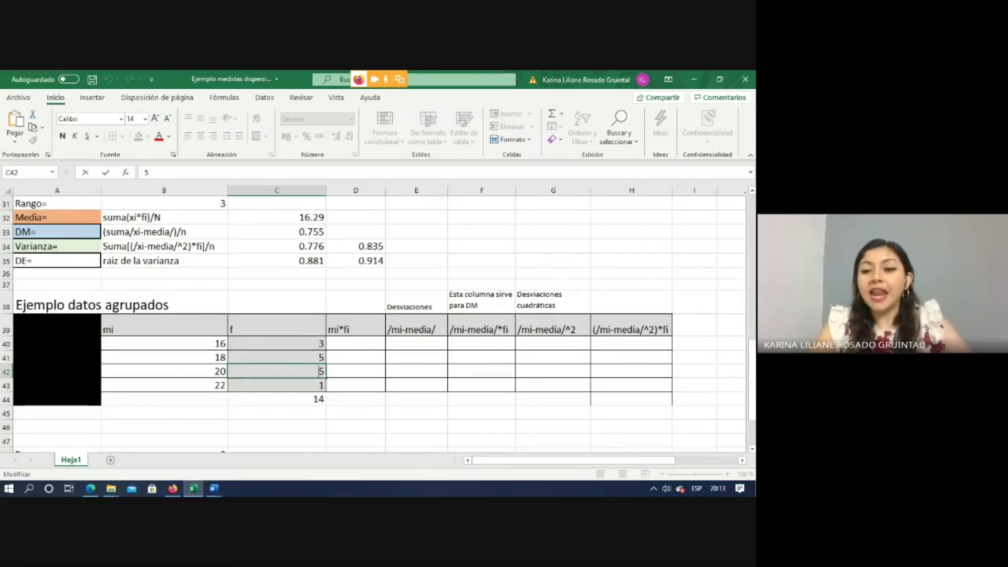
{"action": "left_click_drag", "start_coordinate": [752, 381], "coordinate": [751, 402]}
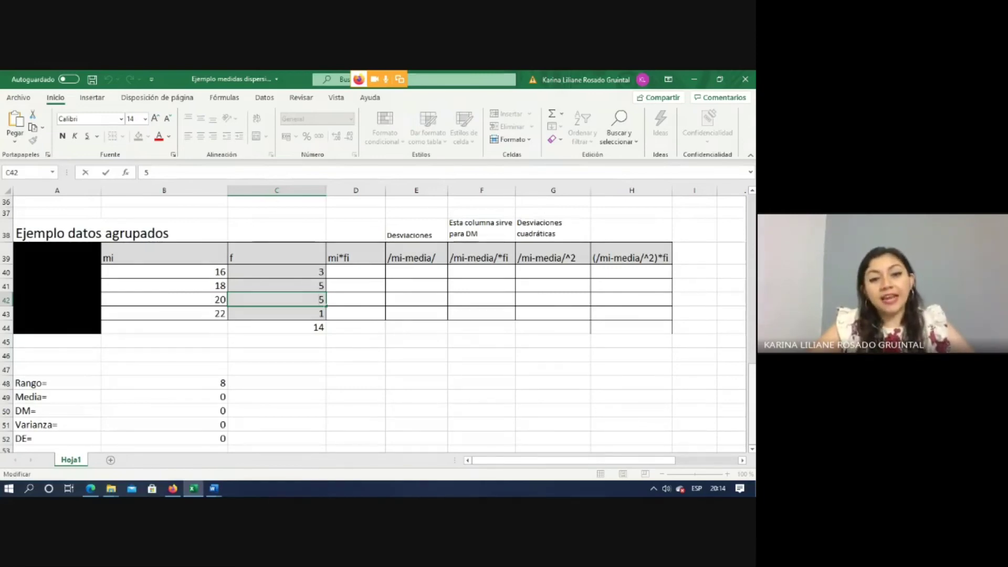
Step: Calculate mi*fi in D40 with =B40*C40 and copy the formula down to D43
{"action": "left_click", "coordinate": [352, 274]}
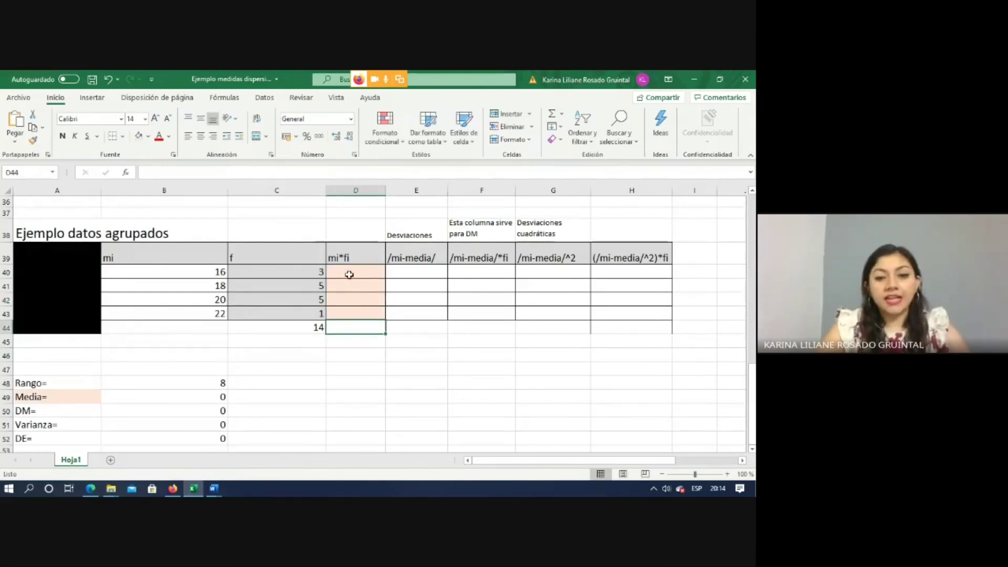
{"action": "left_click", "coordinate": [349, 275]}
{"action": "type", "text": "="}
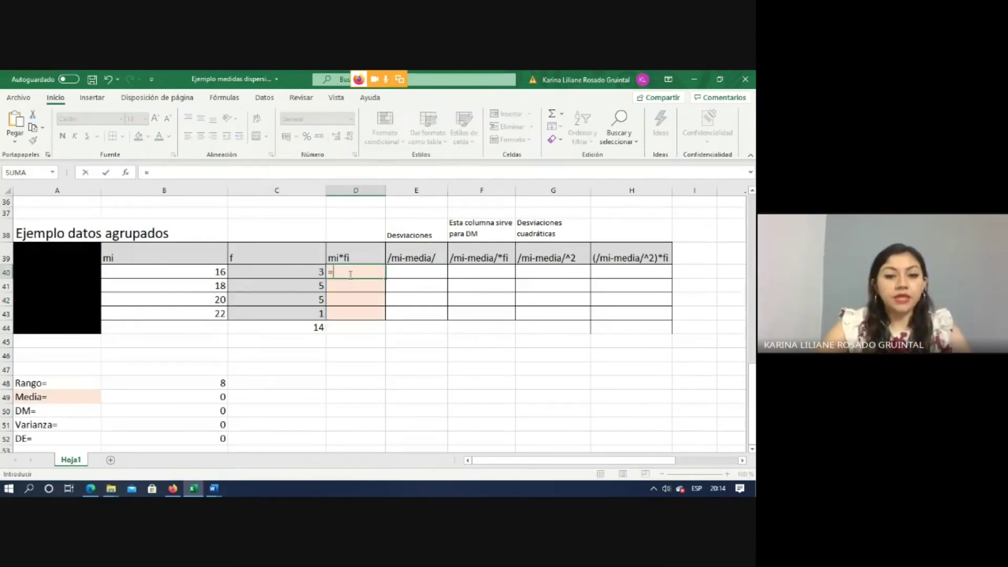
{"action": "left_click", "coordinate": [210, 269]}
{"action": "type", "text": "*"}
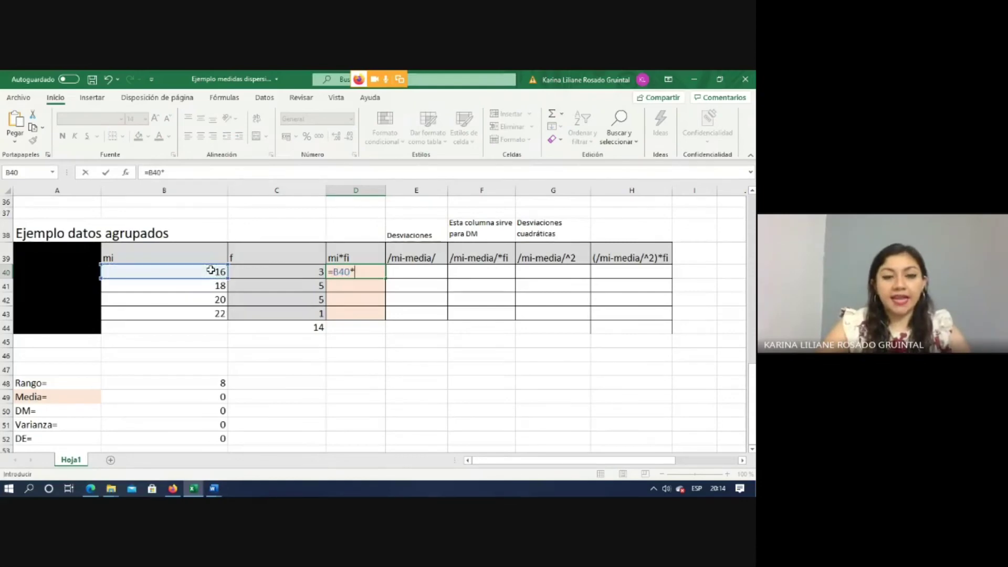
{"action": "left_click", "coordinate": [266, 276]}
{"action": "key", "text": "Return"}
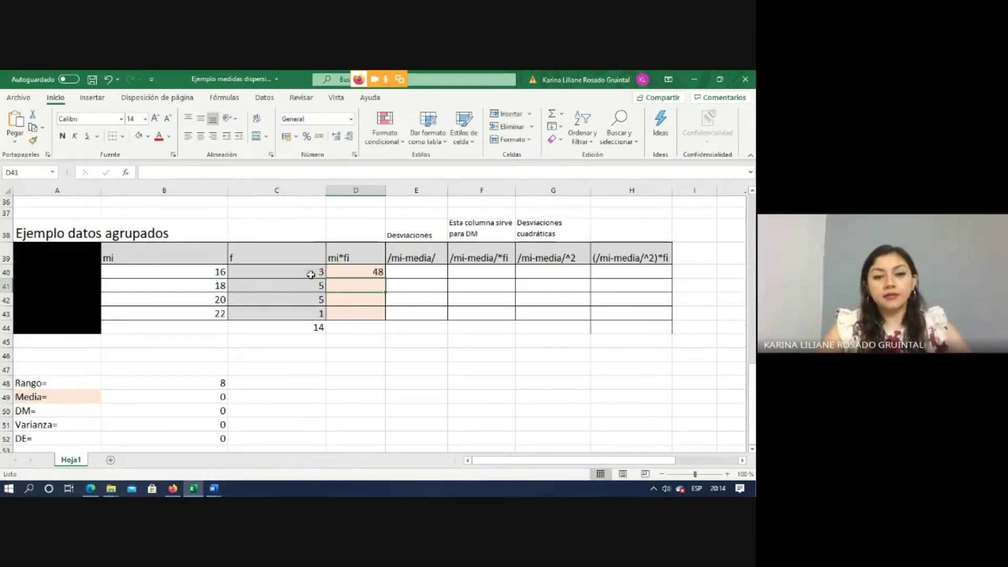
{"action": "left_click", "coordinate": [381, 272]}
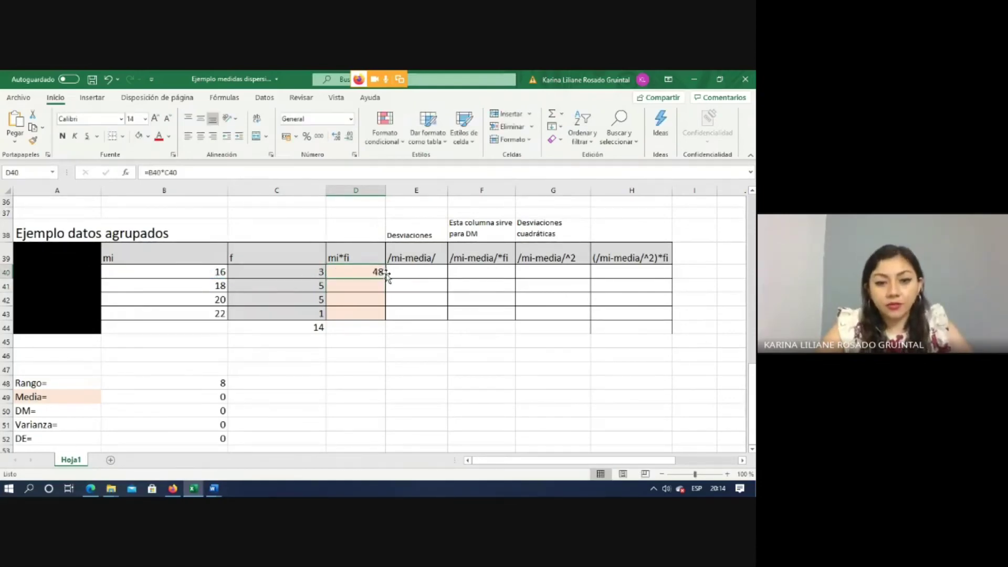
{"action": "left_click_drag", "start_coordinate": [386, 273], "coordinate": [387, 316]}
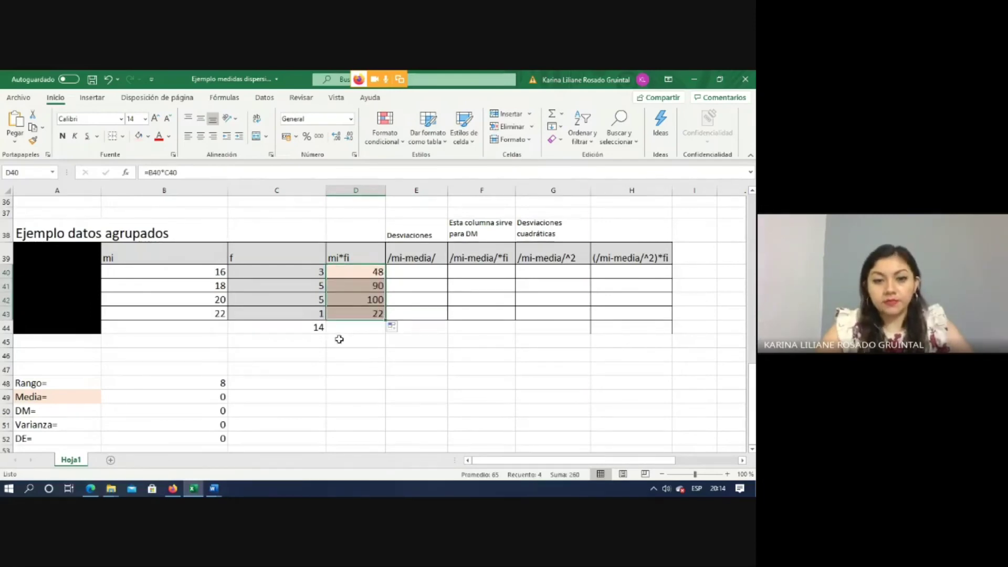
Step: Total the mi*fi column in D44 with =SUMA over D40:D43
{"action": "left_click", "coordinate": [358, 330]}
{"action": "type", "text": "="}
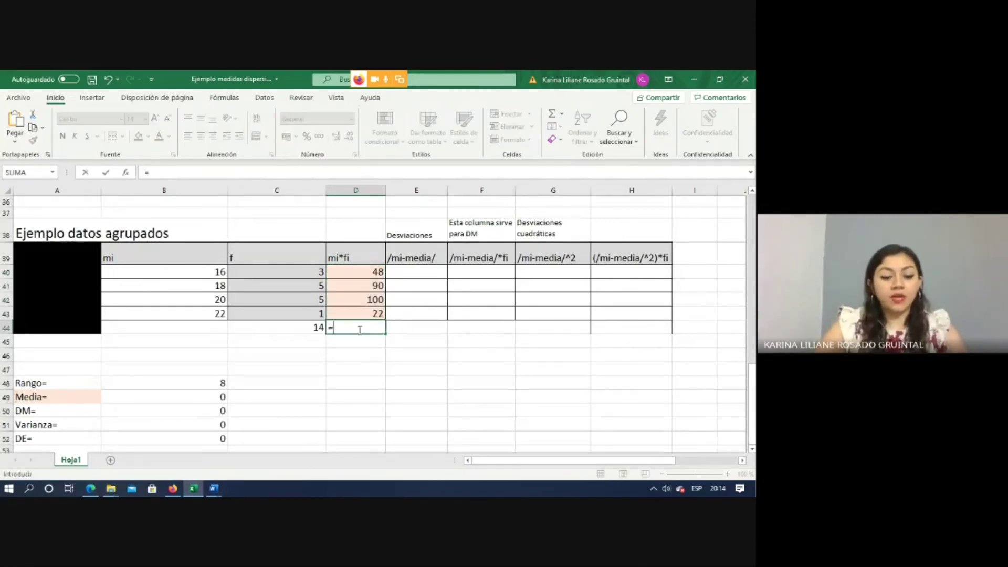
{"action": "type", "text": "sum"}
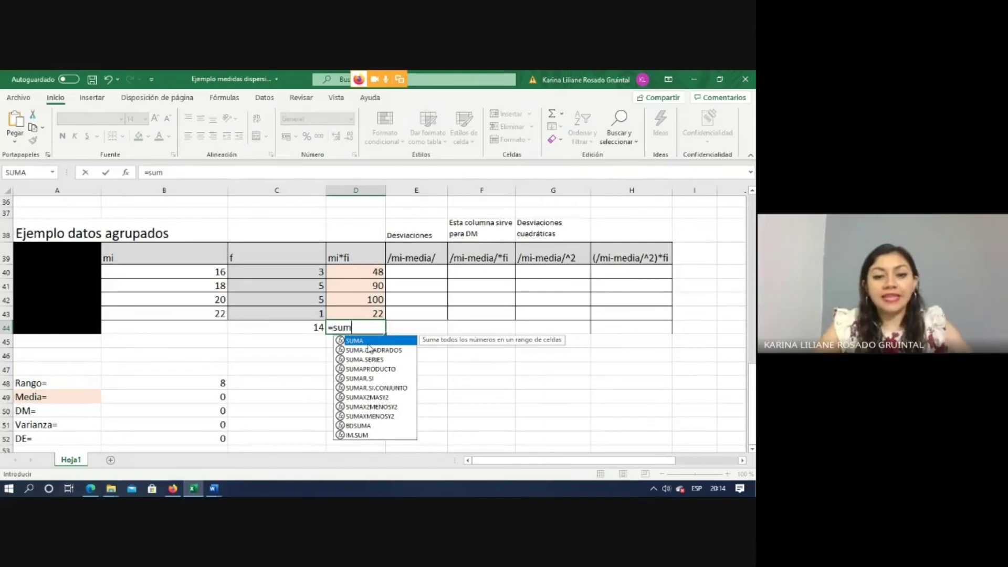
{"action": "key", "text": "Tab"}
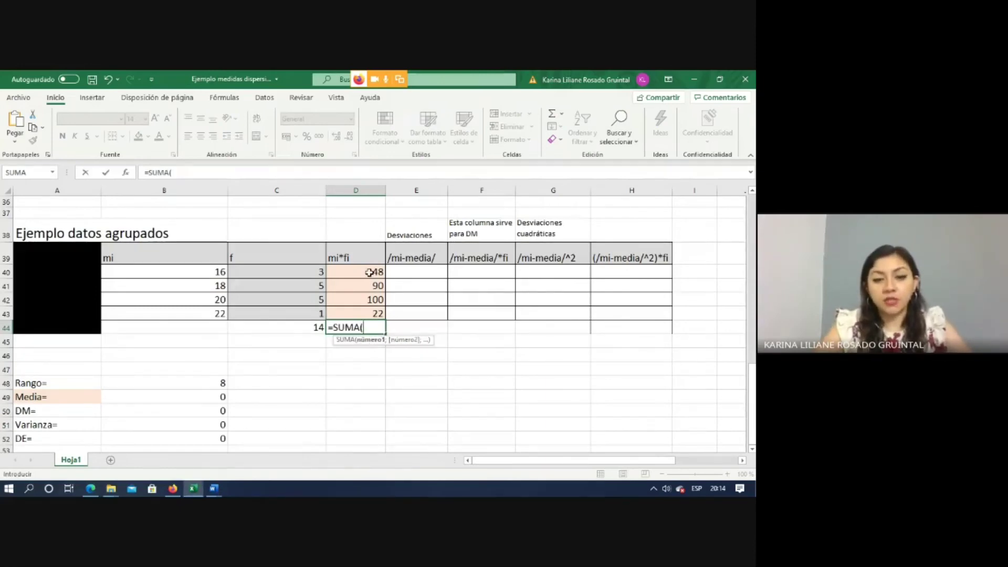
{"action": "left_click_drag", "start_coordinate": [369, 271], "coordinate": [371, 312]}
{"action": "key", "text": "Return"}
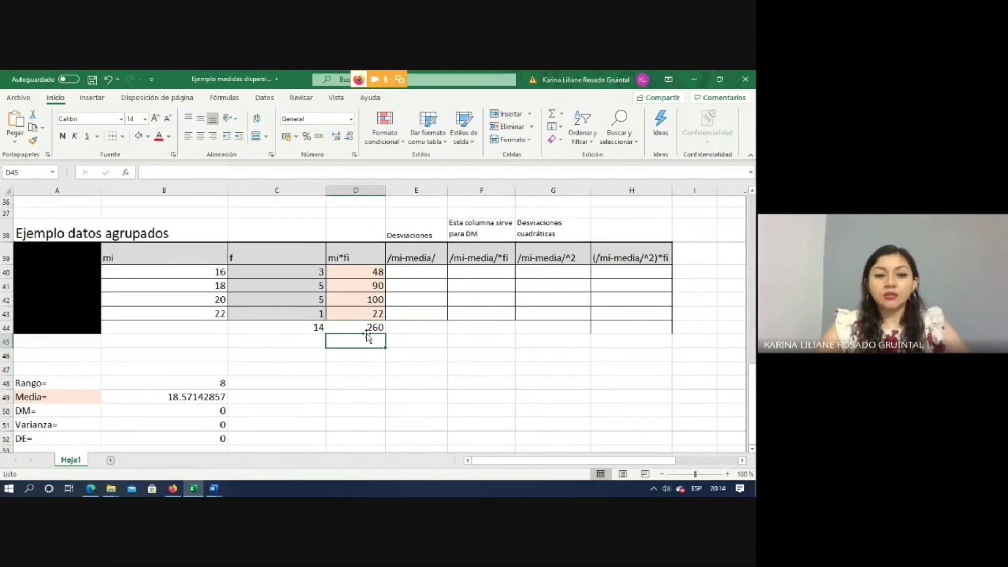
Step: Clear the Media result in B49 and recalculate it with =D44/C44
{"action": "left_click", "coordinate": [315, 328]}
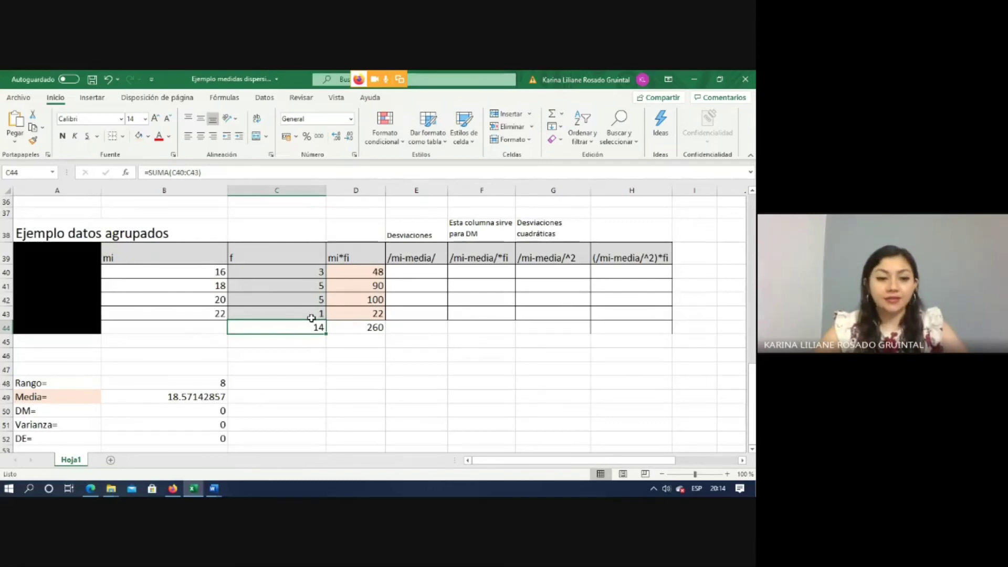
{"action": "left_click", "coordinate": [206, 393]}
{"action": "key", "text": "Delete"}
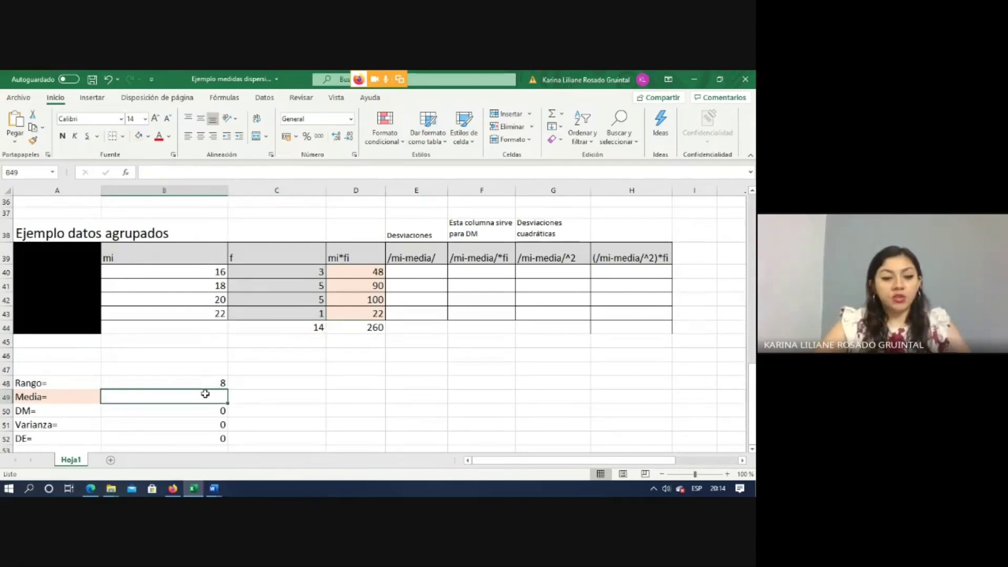
{"action": "type", "text": ")"}
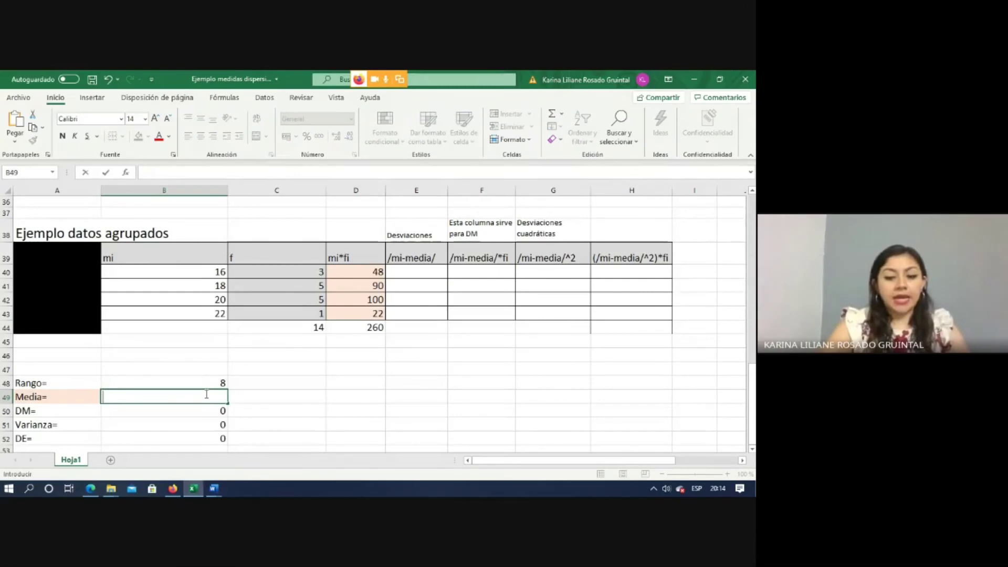
{"action": "key", "text": "BackSpace"}
{"action": "type", "text": "="}
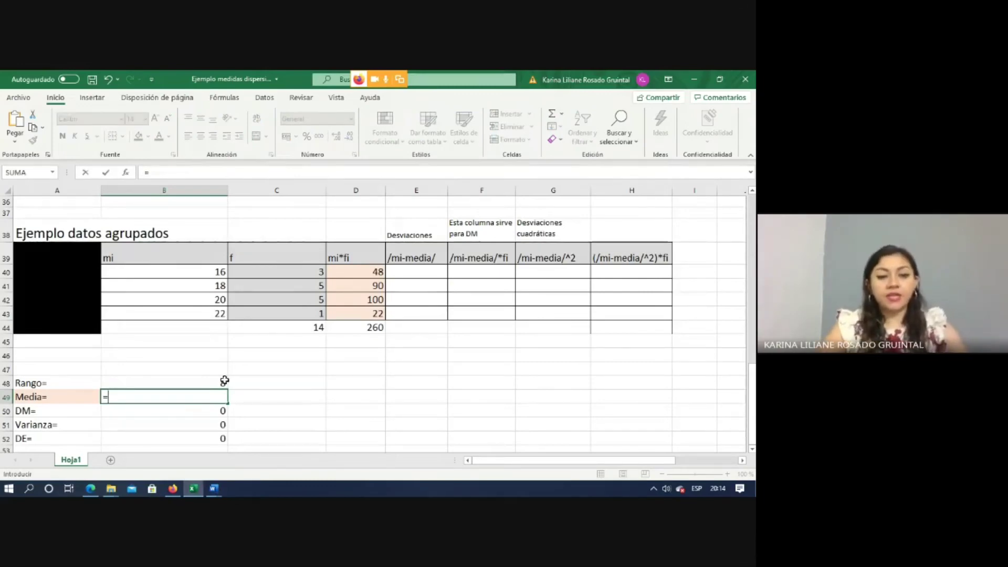
{"action": "left_click", "coordinate": [375, 327]}
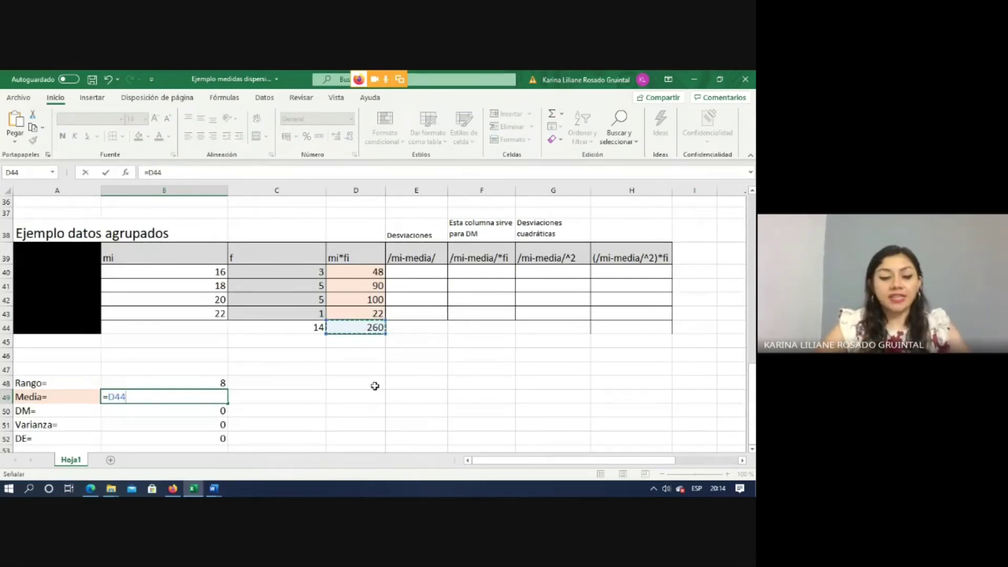
{"action": "type", "text": "/"}
{"action": "left_click", "coordinate": [303, 325]}
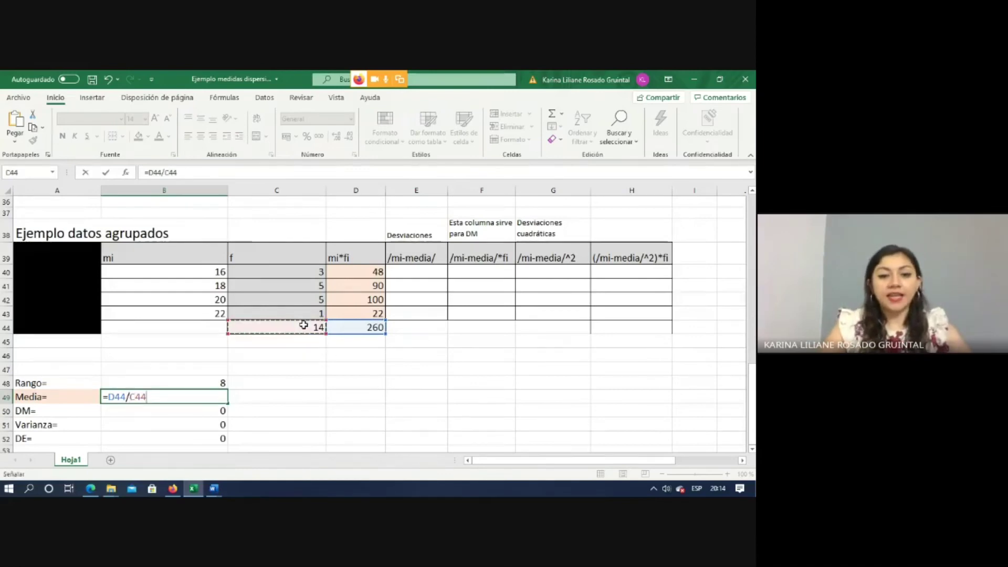
{"action": "key", "text": "Return"}
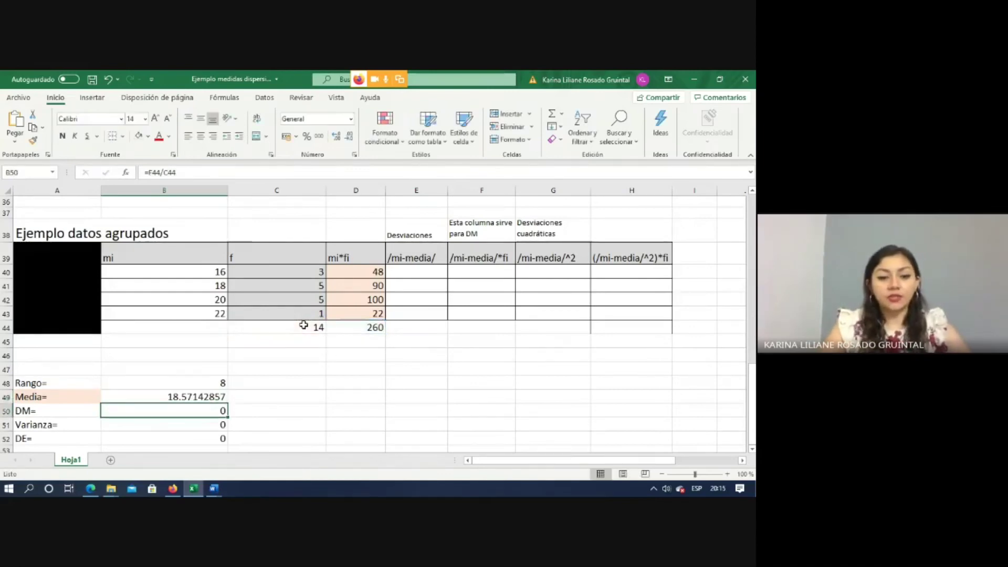
Step: Reduce the Media value in B49 to two displayed decimals
{"action": "left_click", "coordinate": [181, 395]}
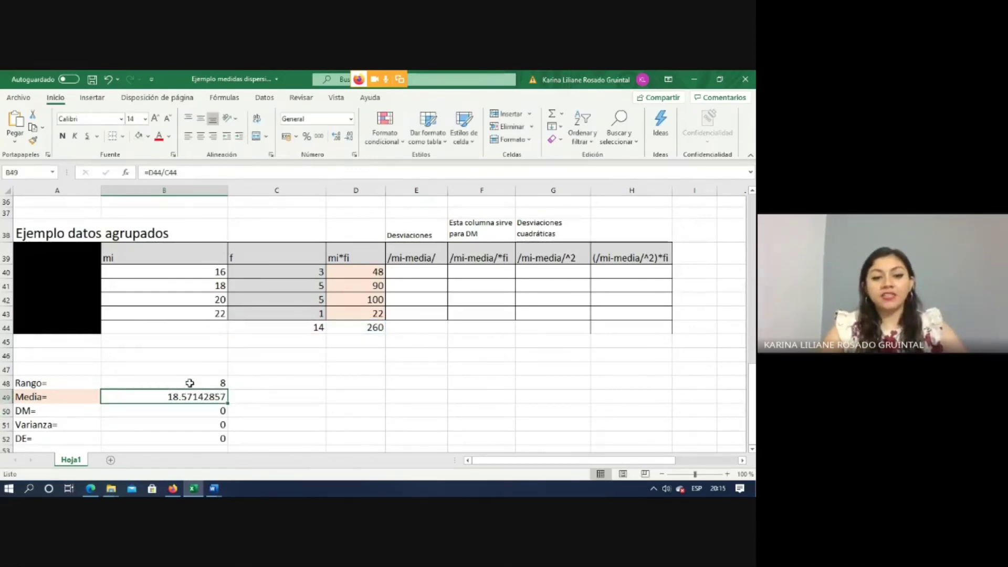
{"action": "left_click", "coordinate": [349, 137]}
{"action": "left_click", "coordinate": [349, 137]}
{"action": "left_click", "coordinate": [349, 137]}
{"action": "left_click", "coordinate": [349, 137]}
{"action": "left_click", "coordinate": [349, 137]}
{"action": "left_click", "coordinate": [349, 137]}
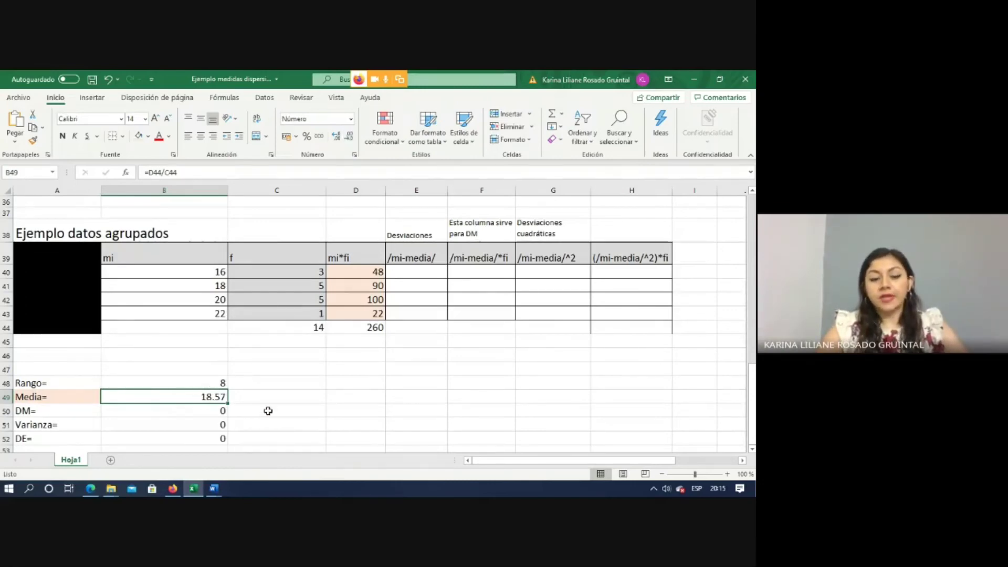
{"action": "left_click", "coordinate": [268, 410]}
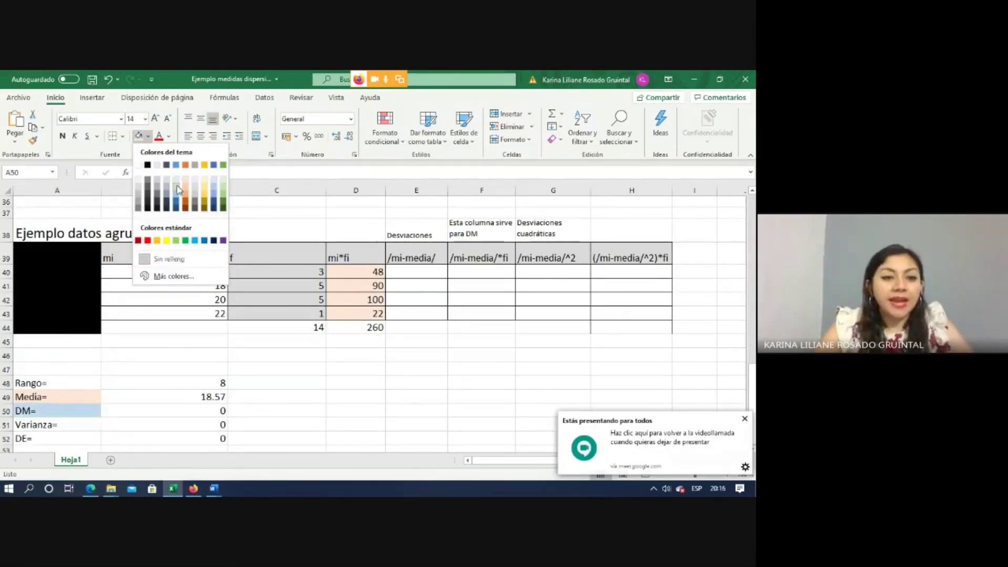
Step: Shade the DM label in A50 and the deviation cells E40:F43 light blue
{"action": "left_click", "coordinate": [178, 190]}
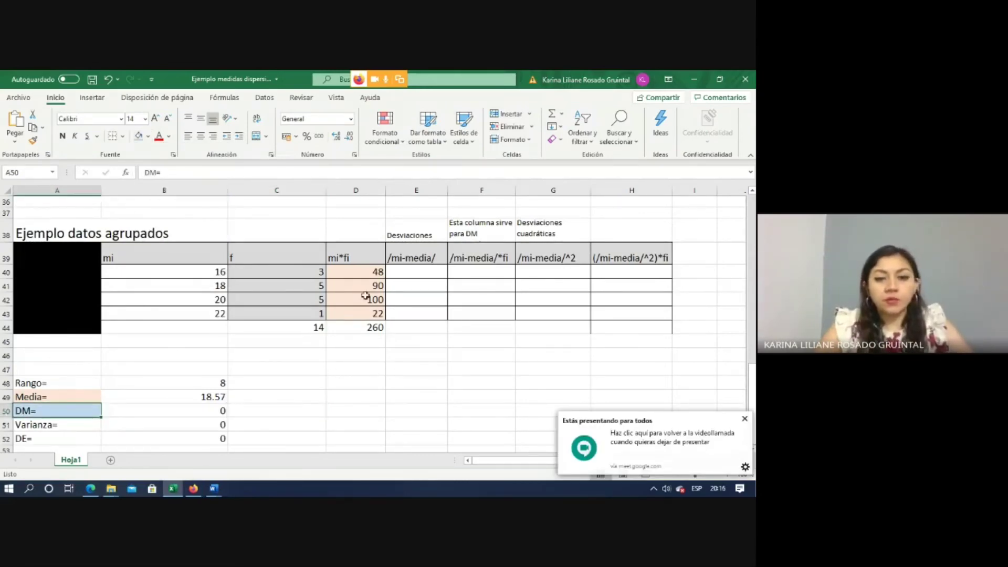
{"action": "left_click_drag", "start_coordinate": [408, 274], "coordinate": [475, 314]}
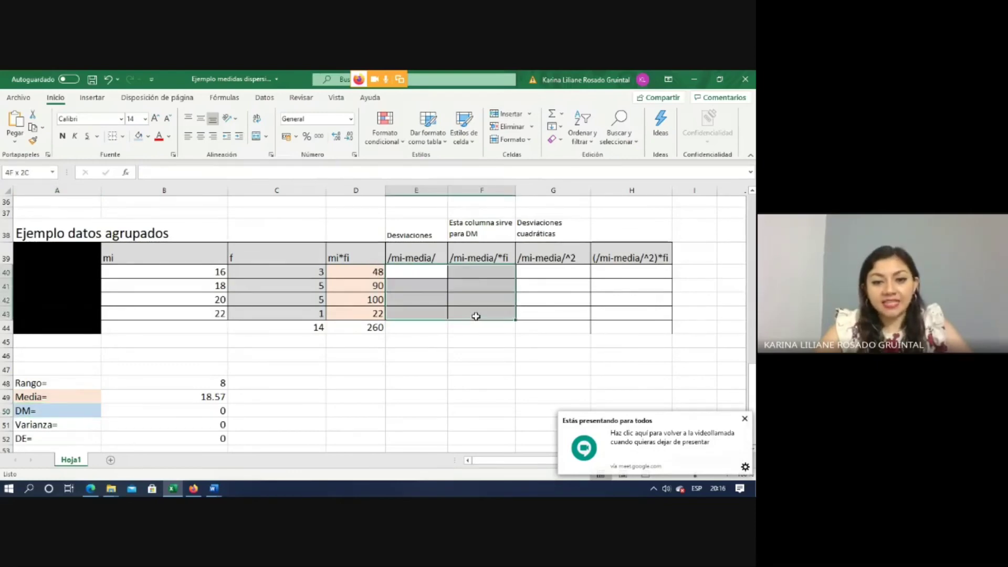
{"action": "left_click", "coordinate": [138, 136]}
{"action": "left_click", "coordinate": [482, 410]}
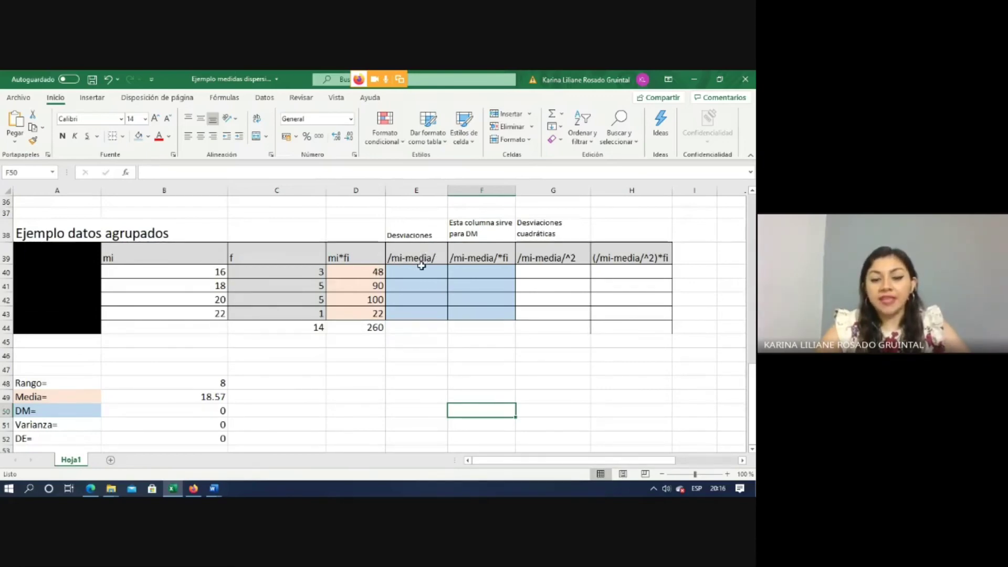
Step: Write the absolute deviation formula =ABS(B40-B49) in E40, subtracting the Media from the first mi value
{"action": "left_click", "coordinate": [392, 270]}
{"action": "type", "text": "="}
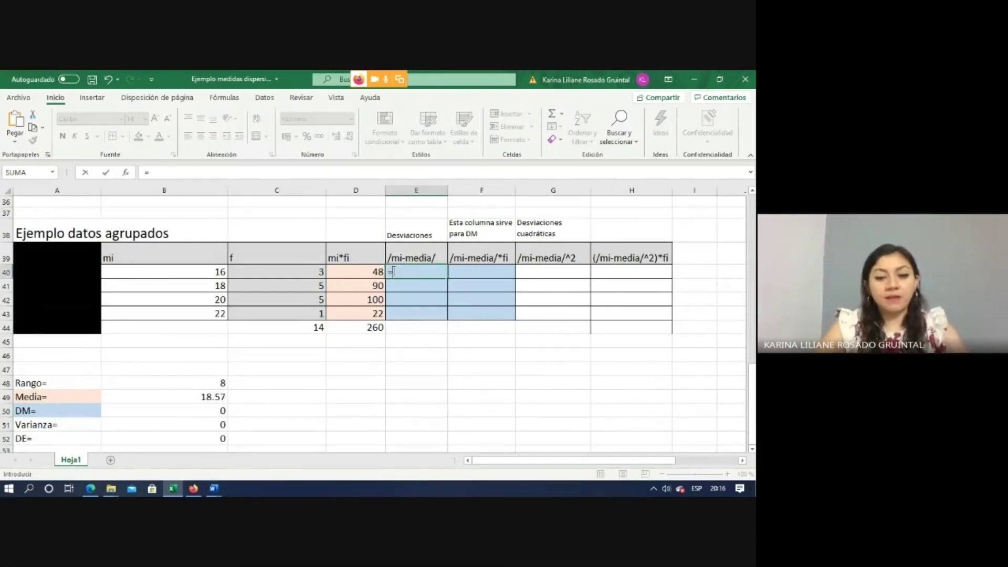
{"action": "type", "text": "abs"}
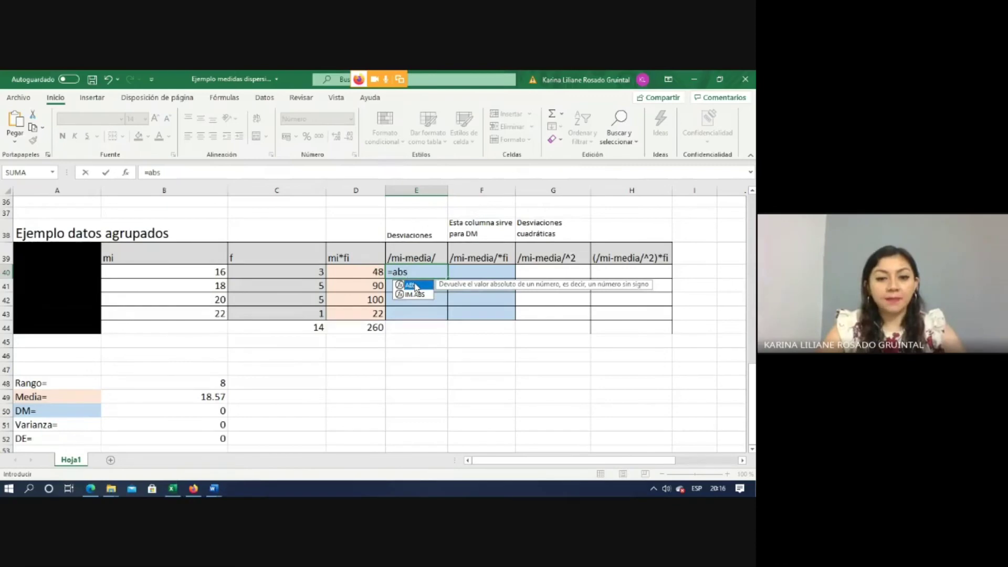
{"action": "double_click", "coordinate": [415, 286]}
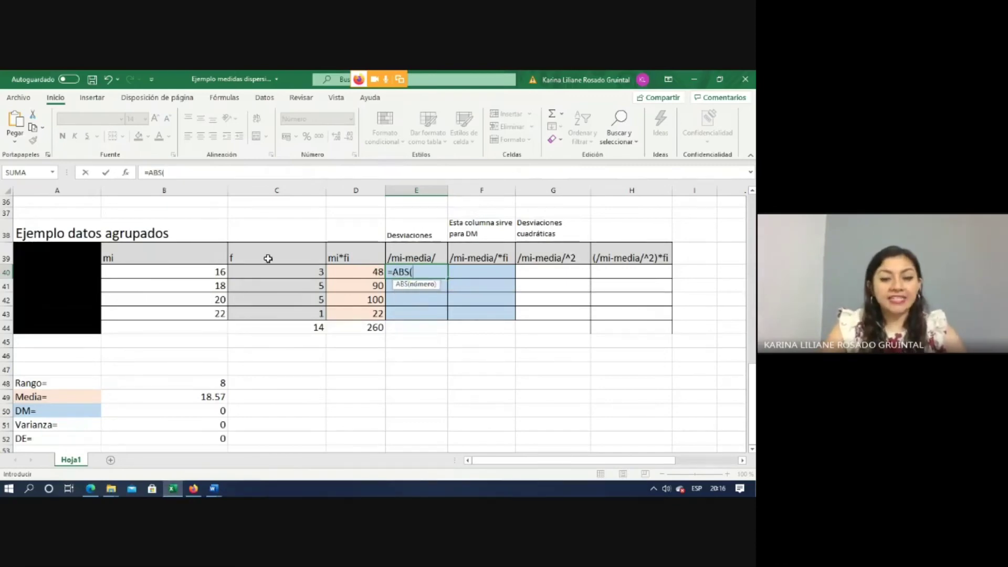
{"action": "left_click", "coordinate": [198, 270]}
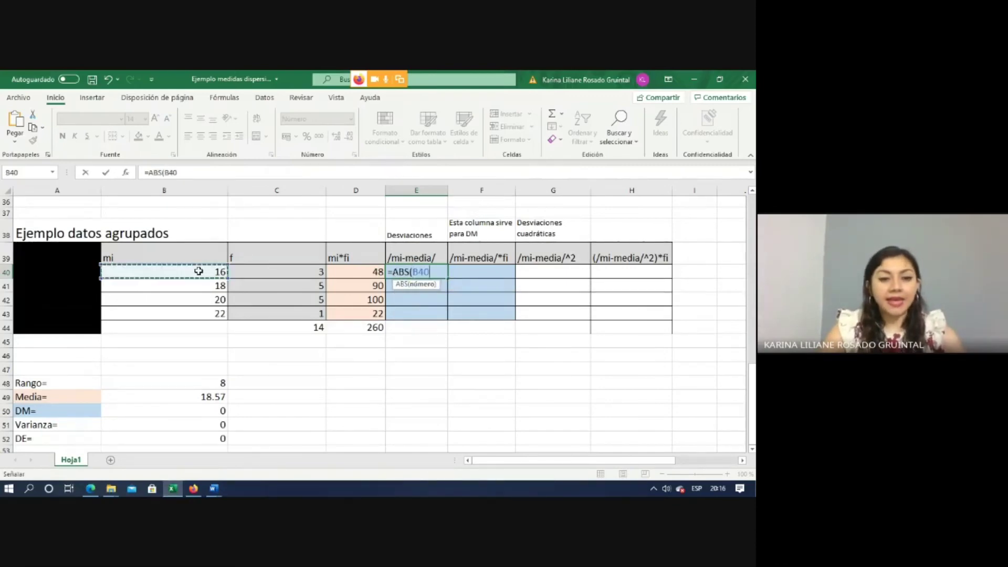
{"action": "type", "text": "-"}
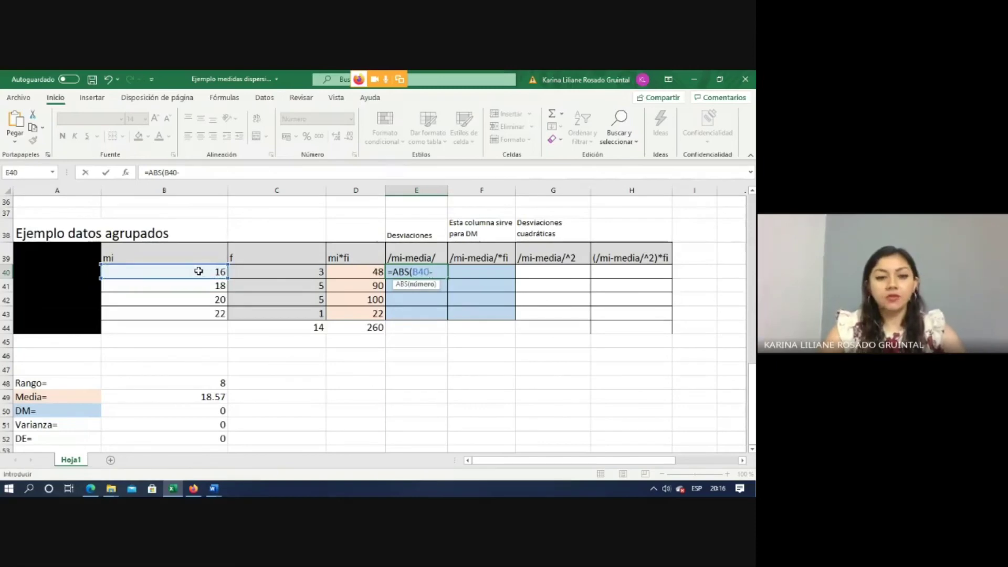
{"action": "left_click", "coordinate": [204, 398]}
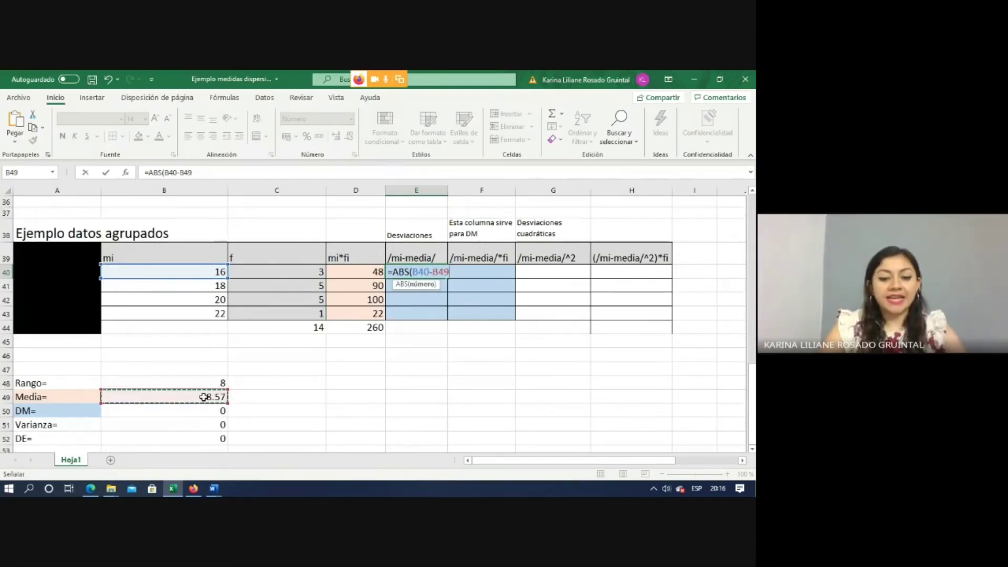
{"action": "type", "text": ")"}
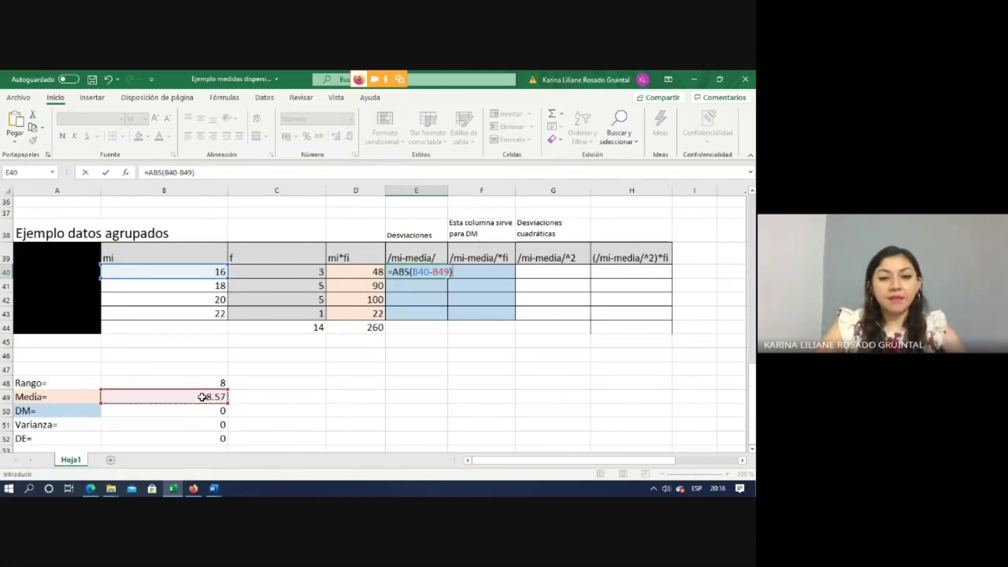
Step: Make the Media reference in E40's formula absolute, giving =ABS(B40-$B$49), and enter the formula
{"action": "left_click", "coordinate": [180, 172]}
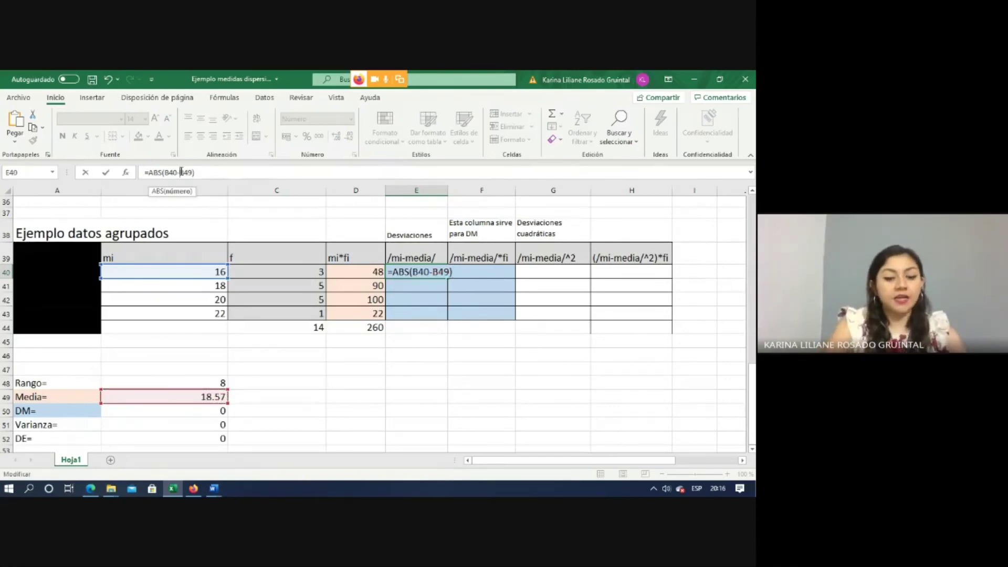
{"action": "type", "text": "$B"}
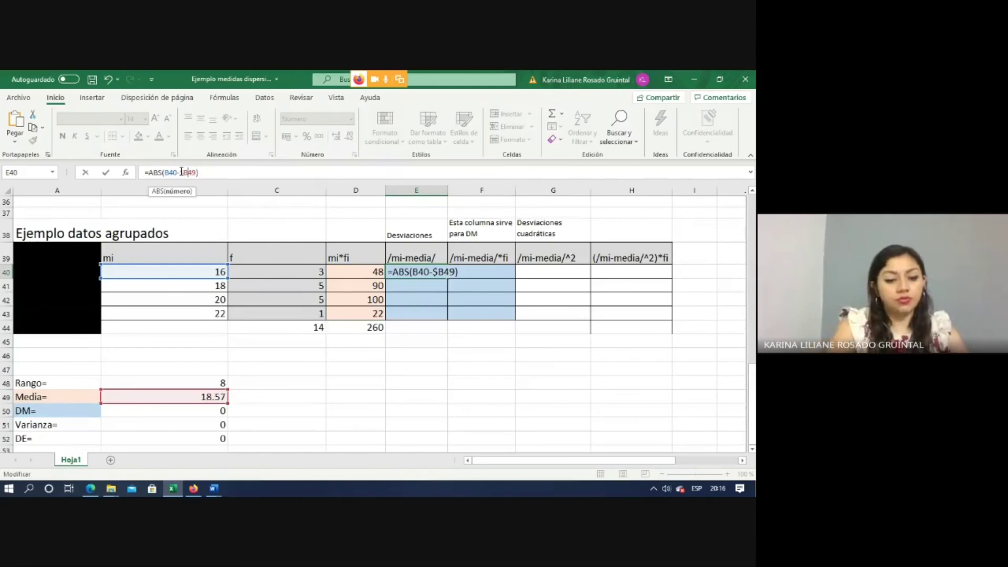
{"action": "type", "text": "$"}
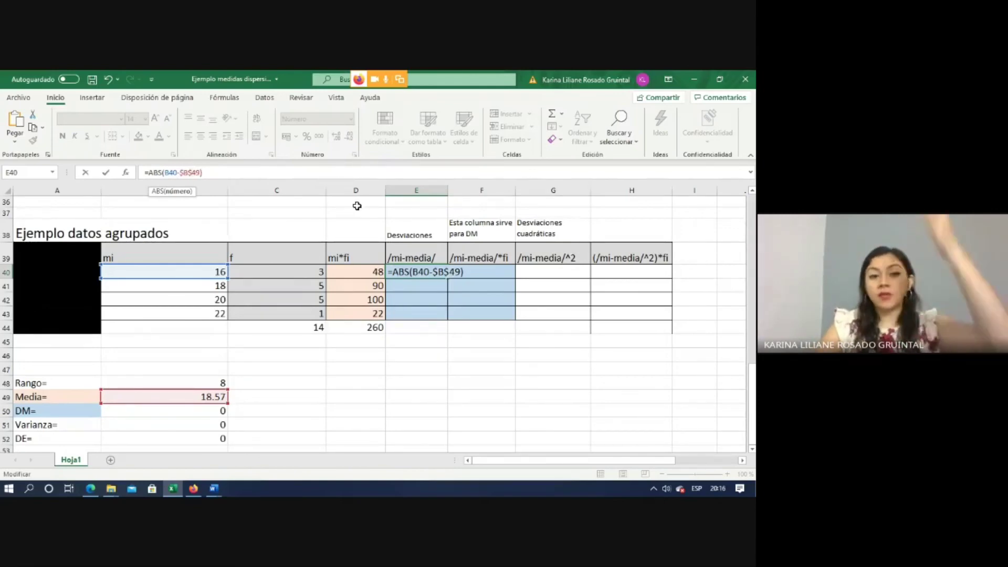
{"action": "left_click", "coordinate": [307, 172]}
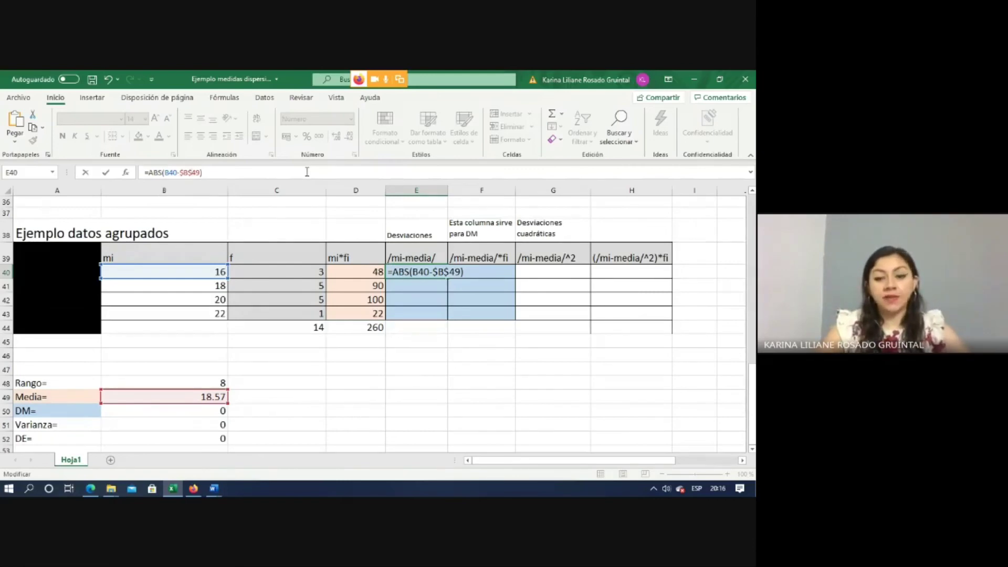
{"action": "key", "text": "Return"}
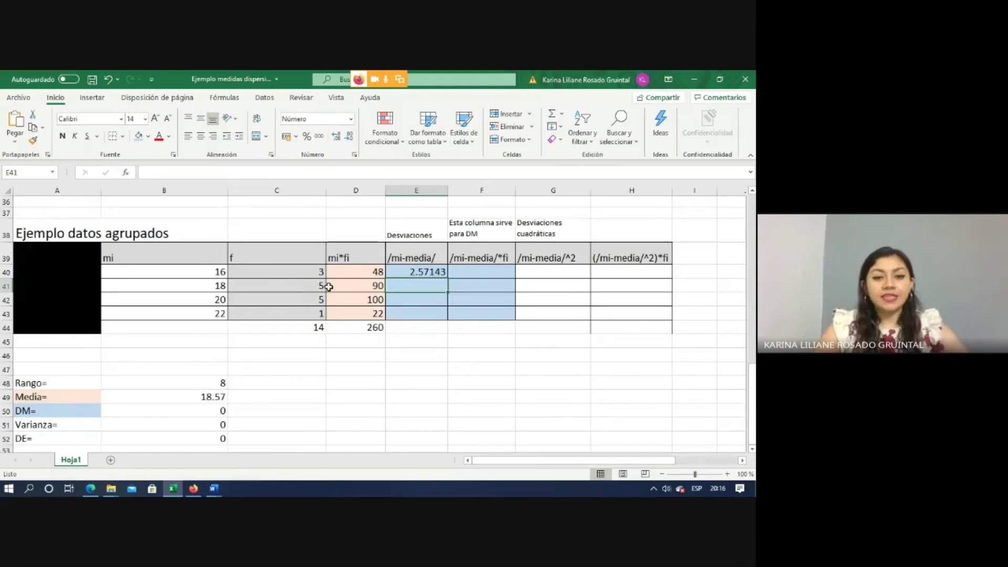
Step: Reduce E40 to two displayed decimals and fill its deviation formula down to E43
{"action": "left_click", "coordinate": [417, 272]}
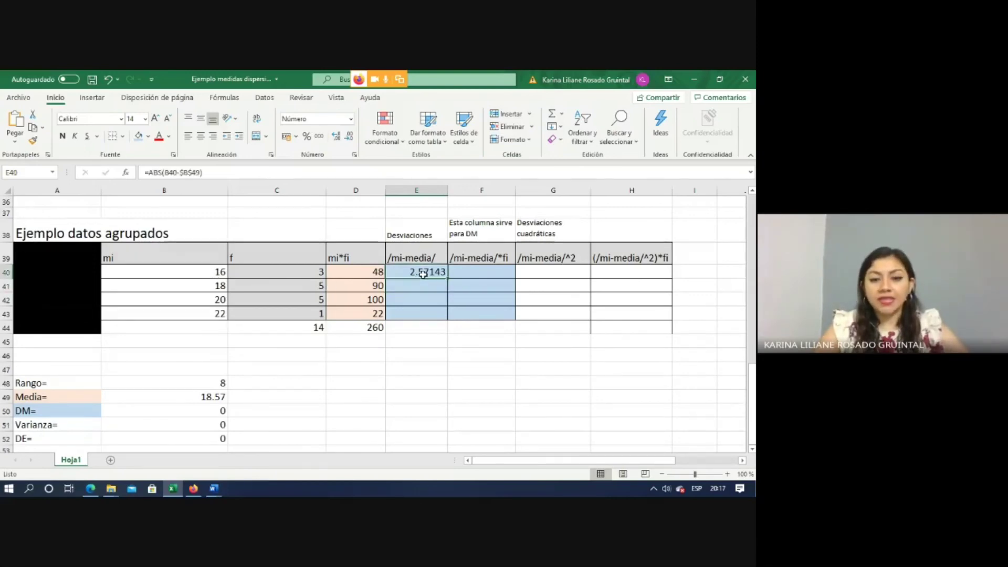
{"action": "left_click", "coordinate": [349, 137]}
{"action": "left_click", "coordinate": [349, 138]}
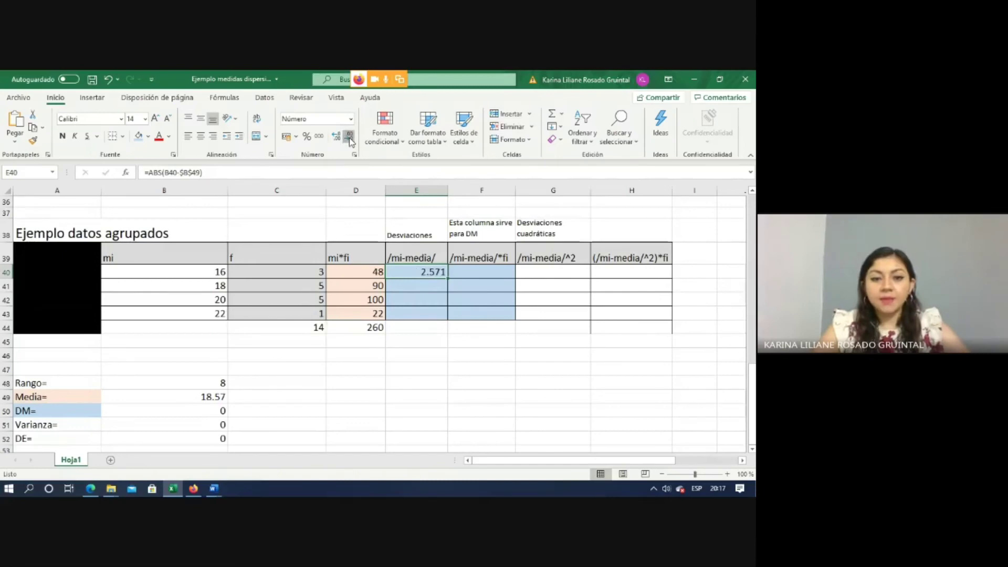
{"action": "left_click", "coordinate": [349, 137]}
{"action": "left_click", "coordinate": [210, 391]}
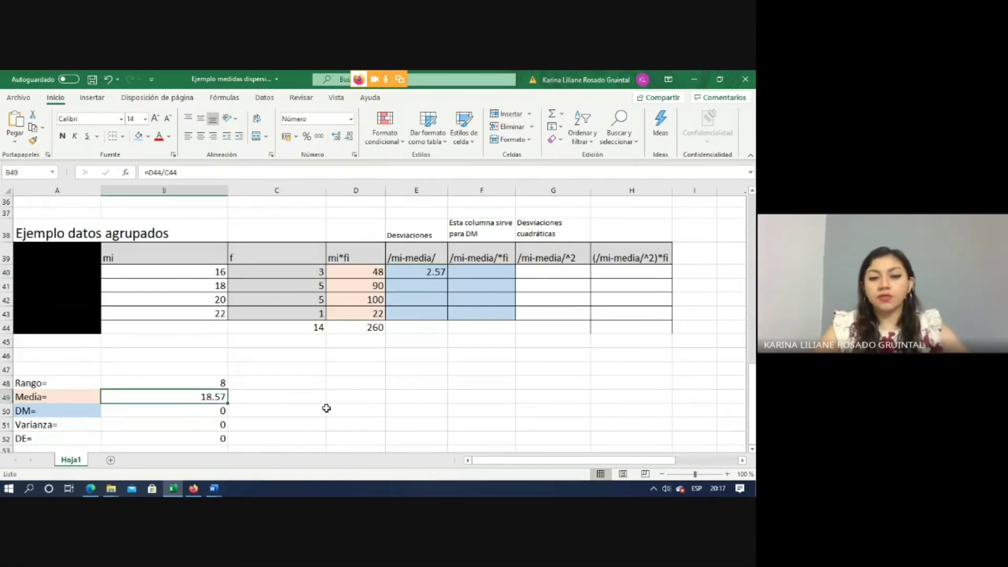
{"action": "left_click", "coordinate": [433, 273]}
{"action": "left_click_drag", "start_coordinate": [448, 276], "coordinate": [450, 315]}
{"action": "left_click", "coordinate": [431, 342]}
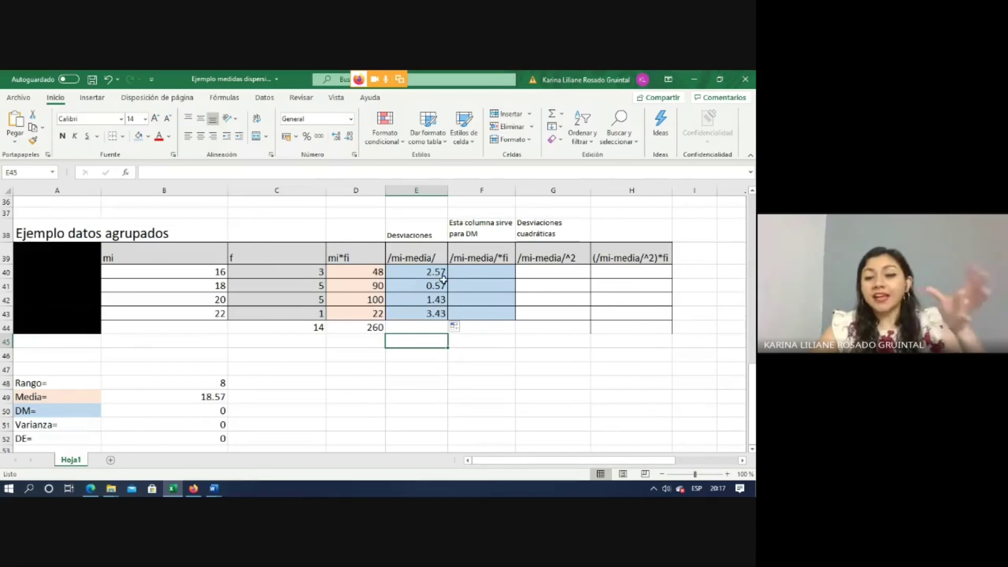
Step: Calculate the first /mi-media/*fi value in F40 with =E40*C40
{"action": "left_click", "coordinate": [477, 275]}
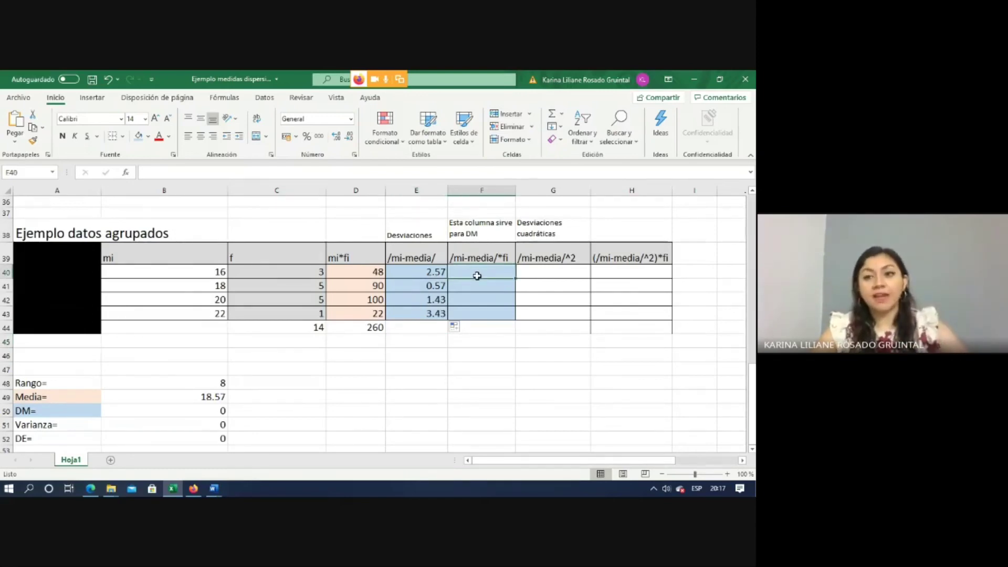
{"action": "type", "text": "="}
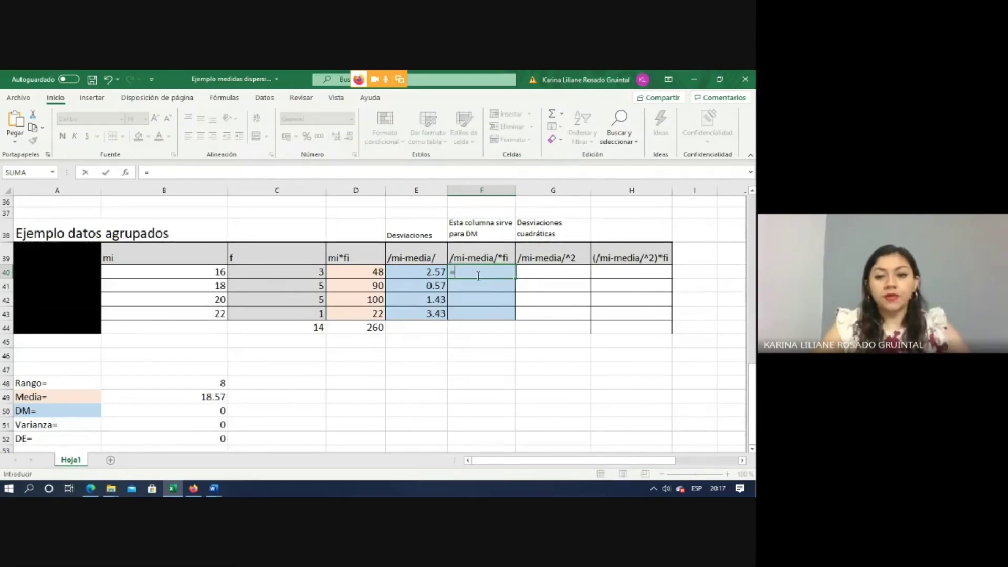
{"action": "left_click", "coordinate": [424, 272]}
{"action": "type", "text": "*"}
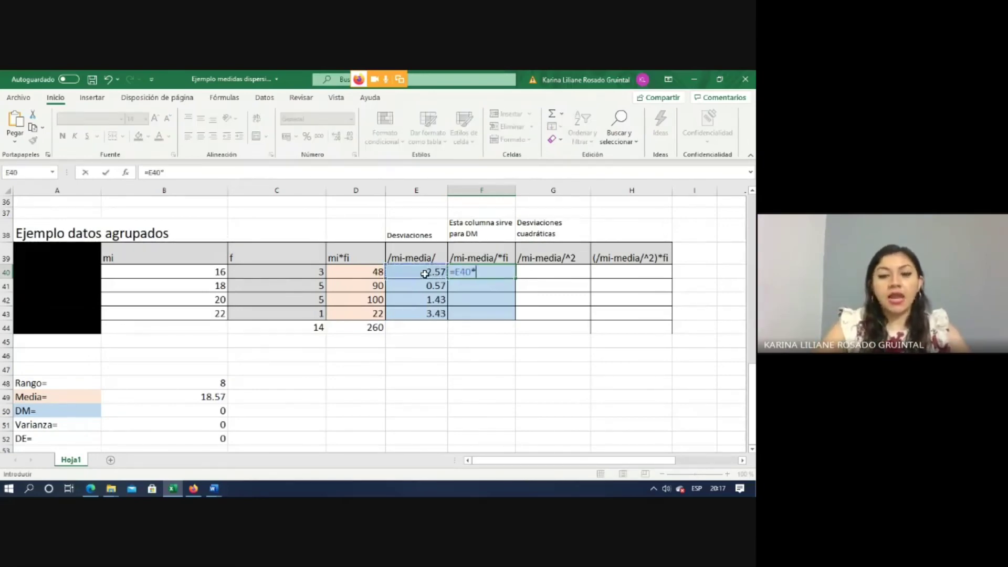
{"action": "left_click", "coordinate": [318, 270]}
{"action": "key", "text": "ctrl+Return"}
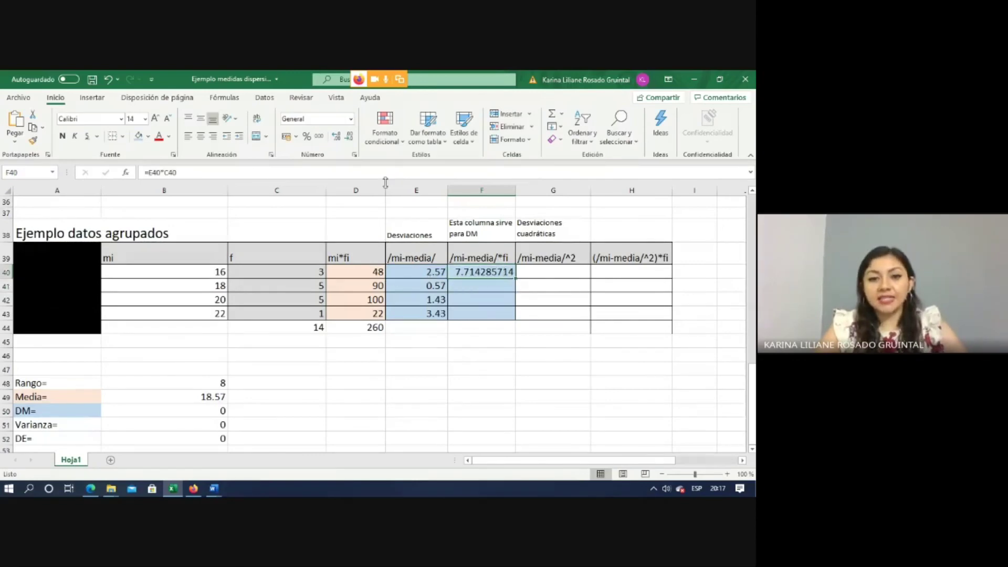
Step: Reduce F40 to three displayed decimals, fill its formula down to F43, and check the formula in F43
{"action": "left_click", "coordinate": [350, 137]}
{"action": "left_click", "coordinate": [350, 136]}
{"action": "left_click", "coordinate": [350, 136]}
{"action": "left_click", "coordinate": [351, 136]}
{"action": "left_click", "coordinate": [350, 136]}
{"action": "left_click", "coordinate": [350, 137]}
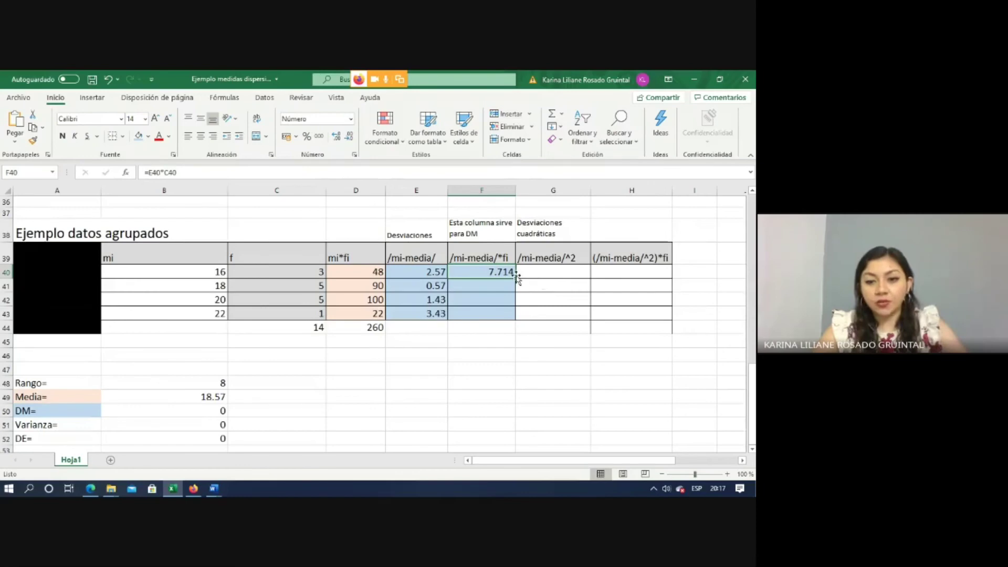
{"action": "left_click_drag", "start_coordinate": [517, 278], "coordinate": [515, 321]}
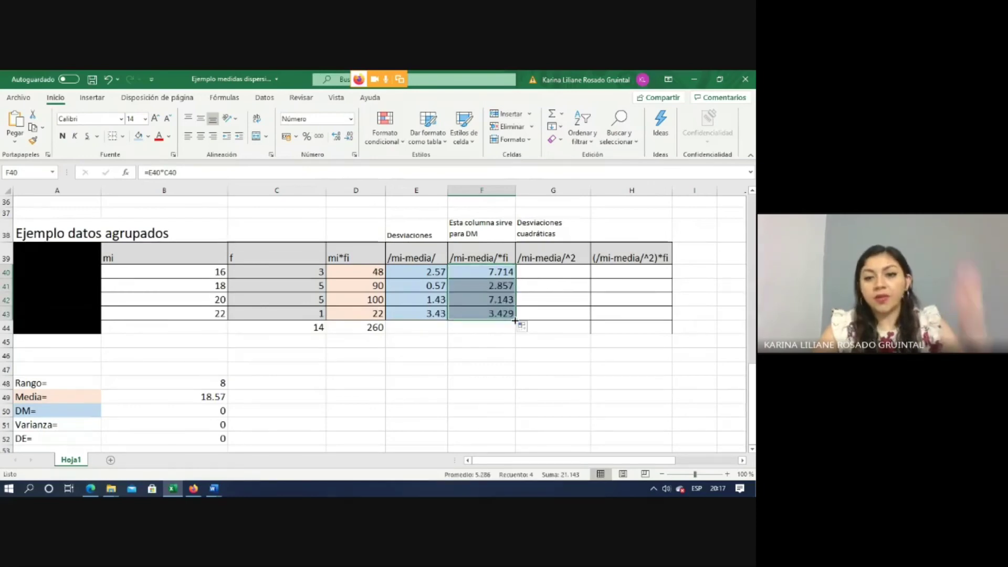
{"action": "left_click", "coordinate": [468, 339]}
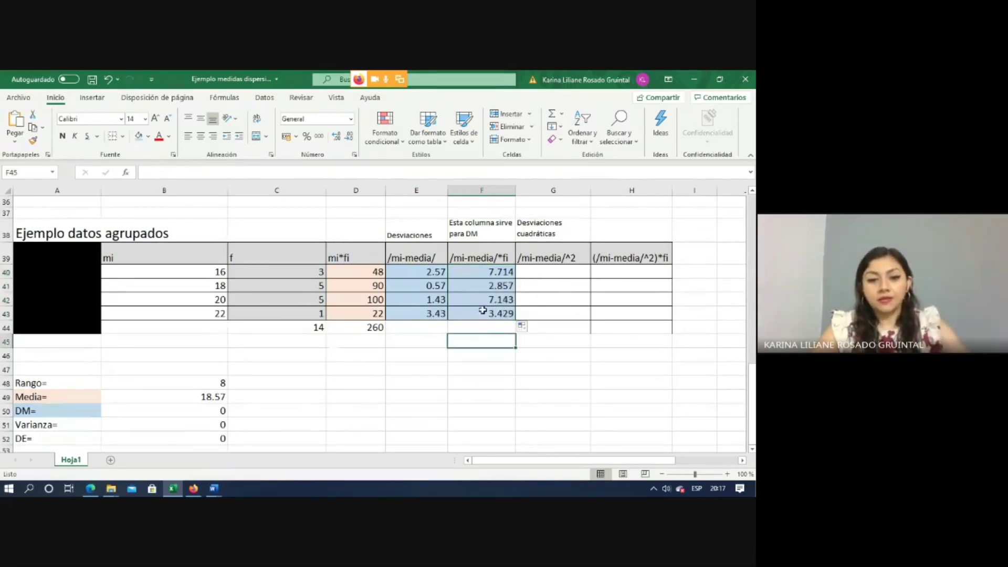
{"action": "double_click", "coordinate": [483, 310]}
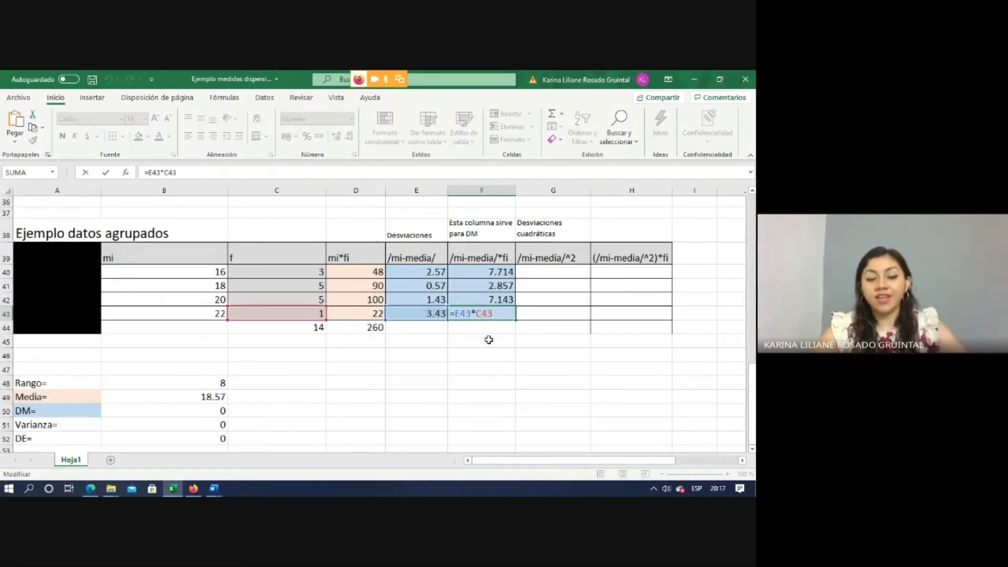
{"action": "key", "text": "Return"}
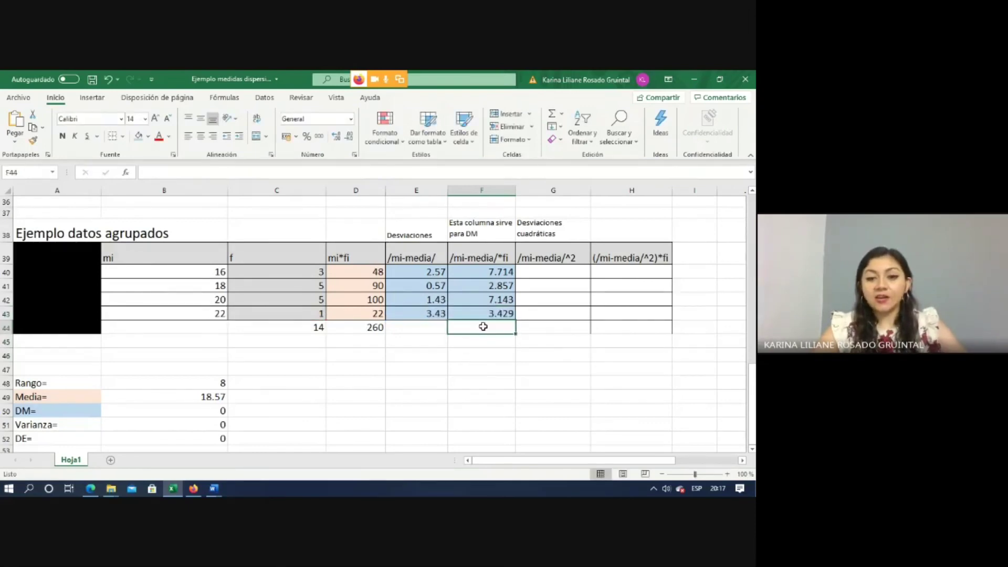
Step: Total the /mi-media/*fi column in F44 with =SUMA over F40:F43
{"action": "type", "text": "="}
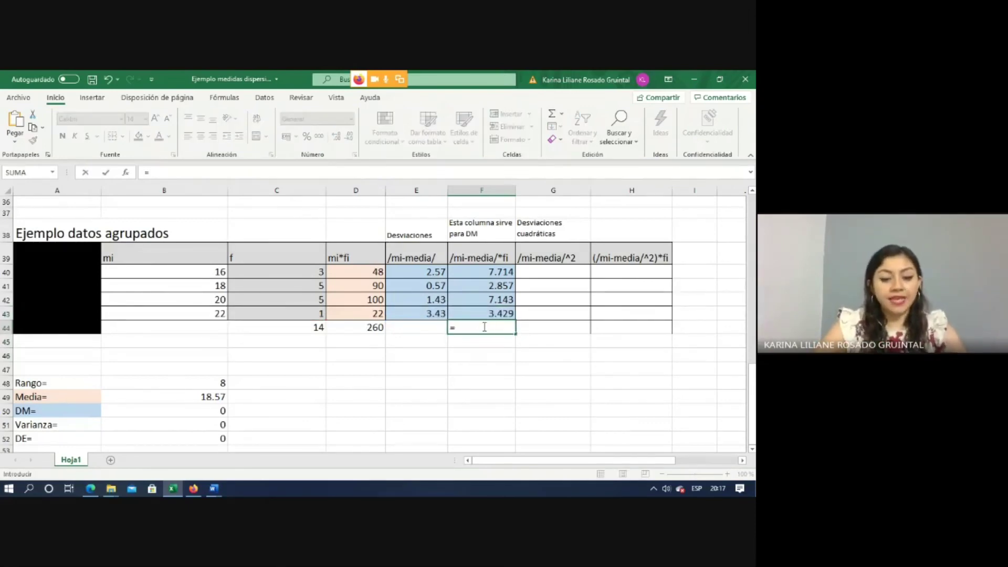
{"action": "type", "text": "suma"}
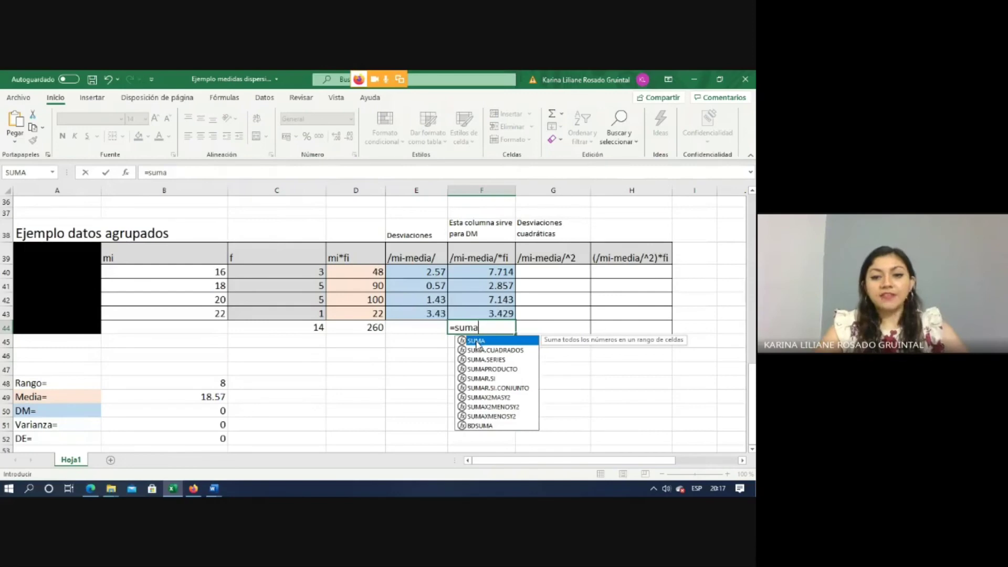
{"action": "double_click", "coordinate": [476, 342]}
{"action": "left_click", "coordinate": [476, 339]}
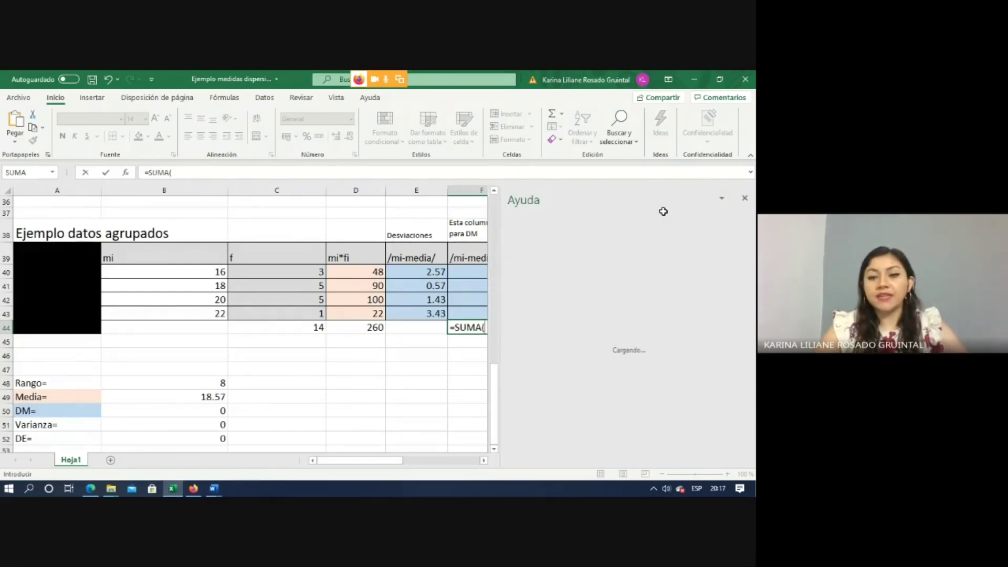
{"action": "left_click", "coordinate": [744, 198]}
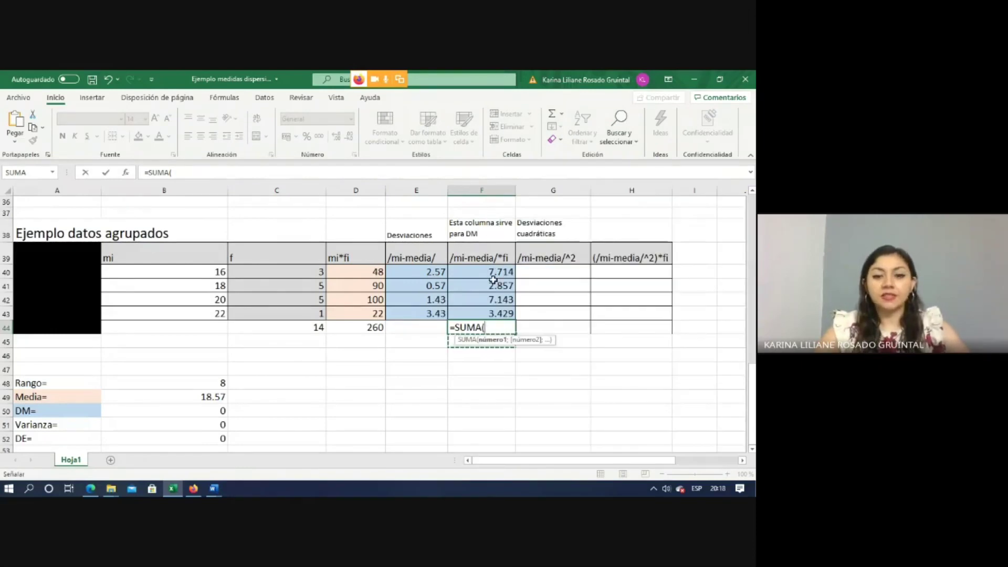
{"action": "left_click_drag", "start_coordinate": [493, 279], "coordinate": [492, 313]}
{"action": "key", "text": "Return"}
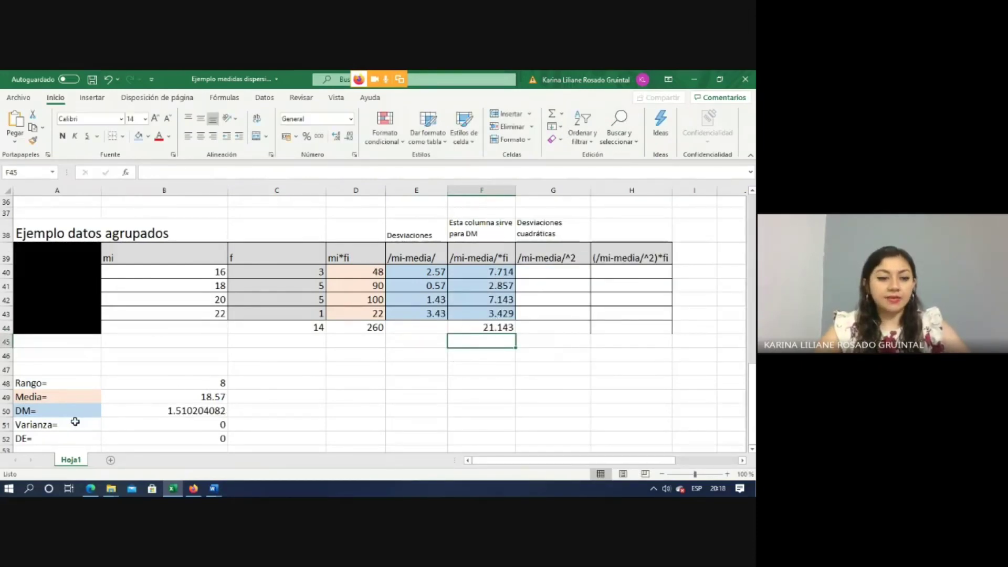
Step: Clear the DM result in B50 and recalculate it with =F44/C44
{"action": "left_click", "coordinate": [178, 413]}
{"action": "key", "text": "Delete"}
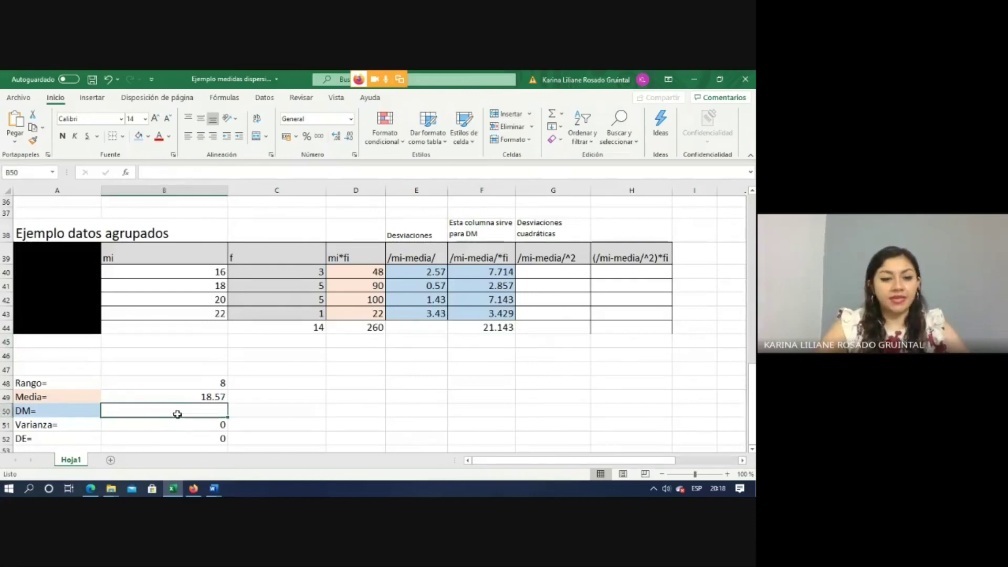
{"action": "type", "text": "="}
{"action": "left_click", "coordinate": [493, 328]}
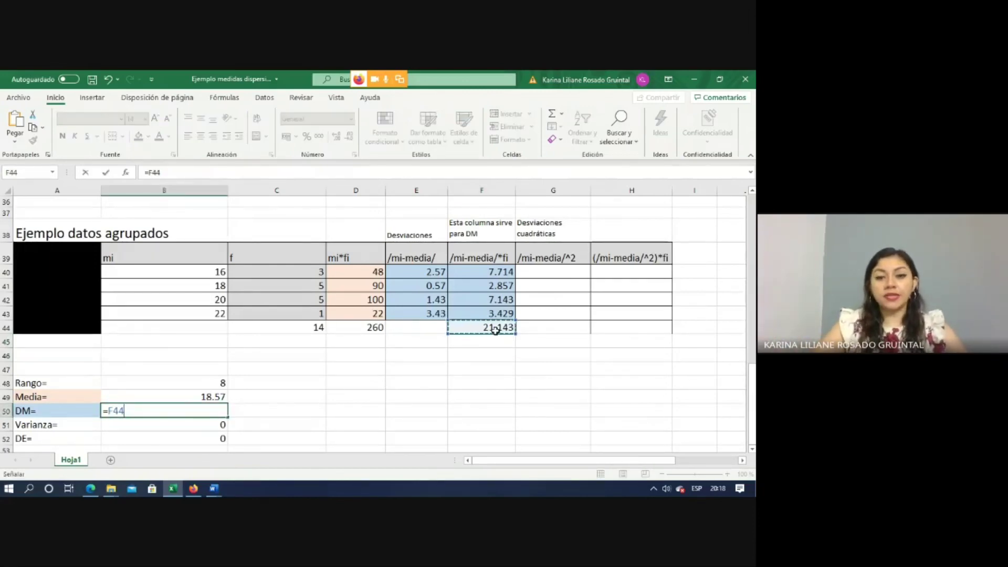
{"action": "type", "text": "/"}
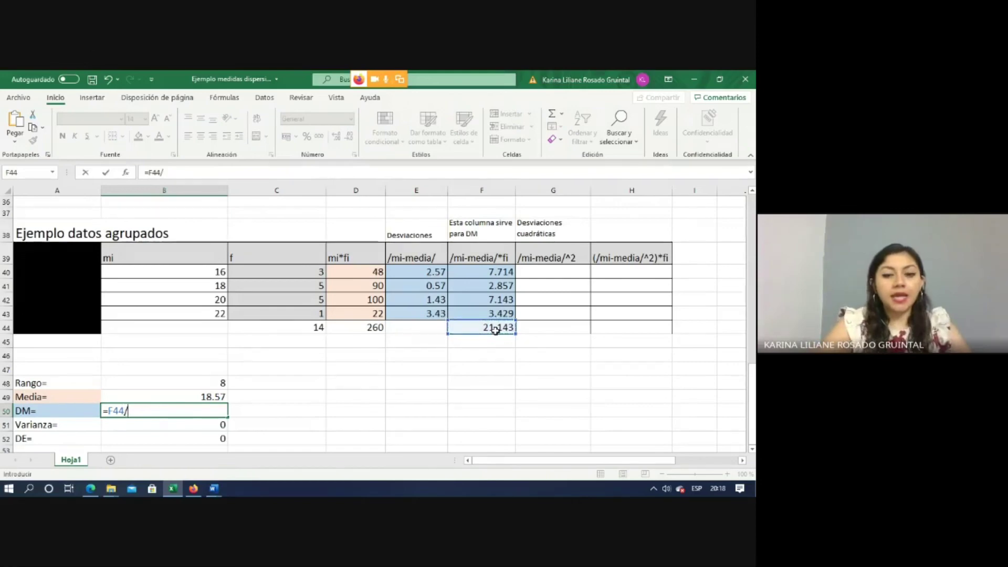
{"action": "left_click", "coordinate": [303, 328]}
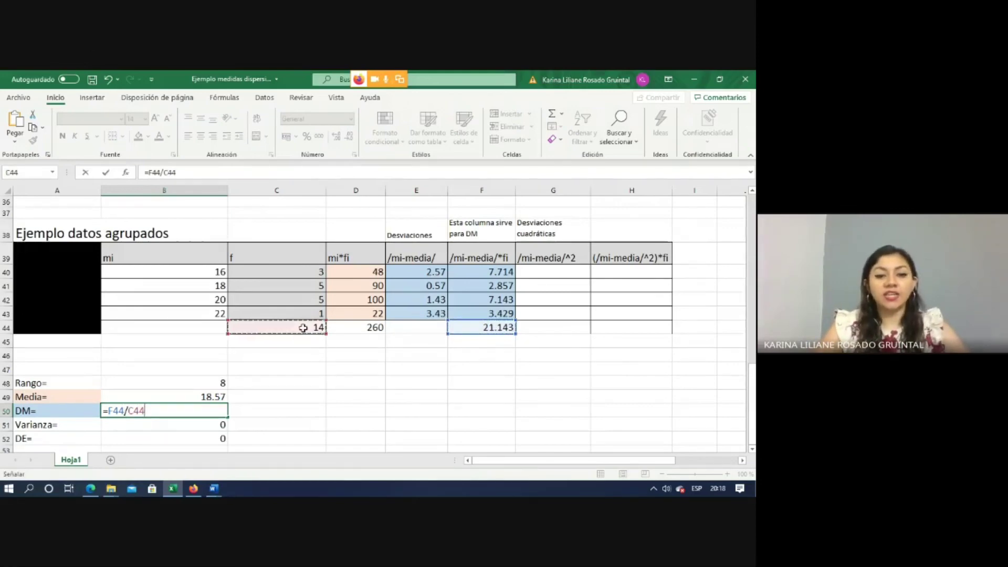
{"action": "key", "text": "Return"}
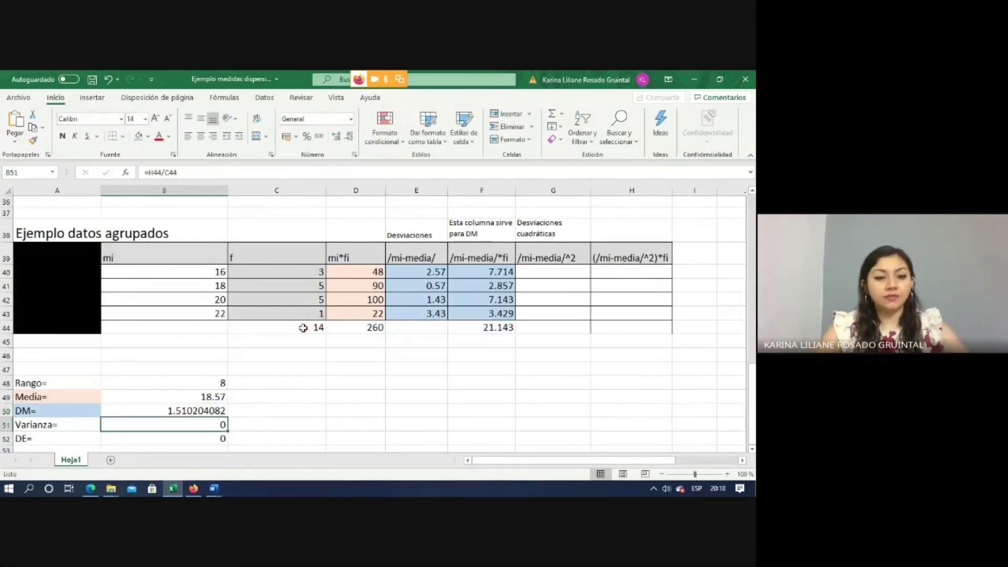
Step: Reduce the DM result in B50 to two displayed decimals
{"action": "left_click", "coordinate": [184, 409]}
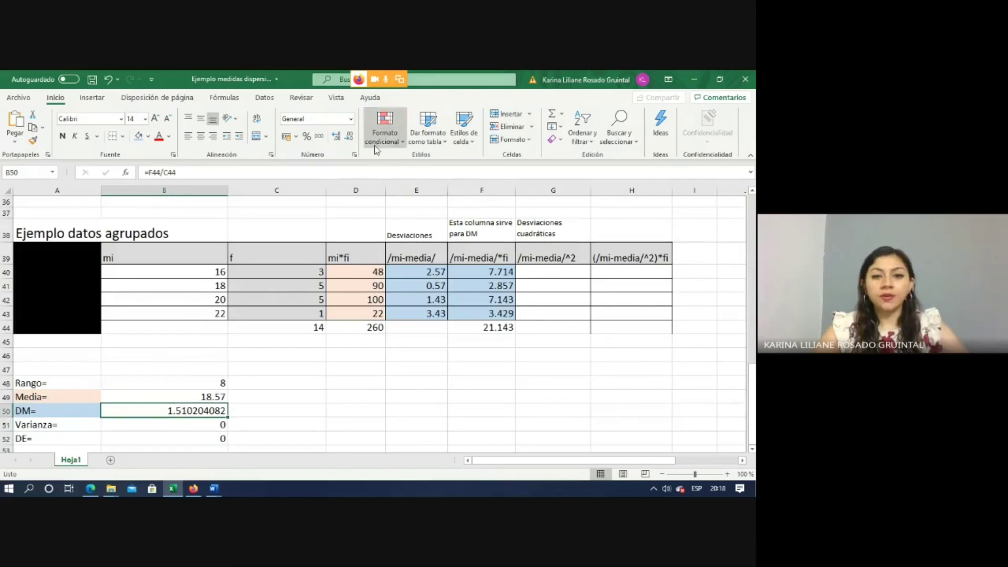
{"action": "left_click", "coordinate": [348, 137]}
{"action": "left_click", "coordinate": [348, 137]}
{"action": "left_click", "coordinate": [348, 137]}
{"action": "left_click", "coordinate": [349, 137]}
{"action": "left_click", "coordinate": [348, 137]}
{"action": "left_click", "coordinate": [348, 137]}
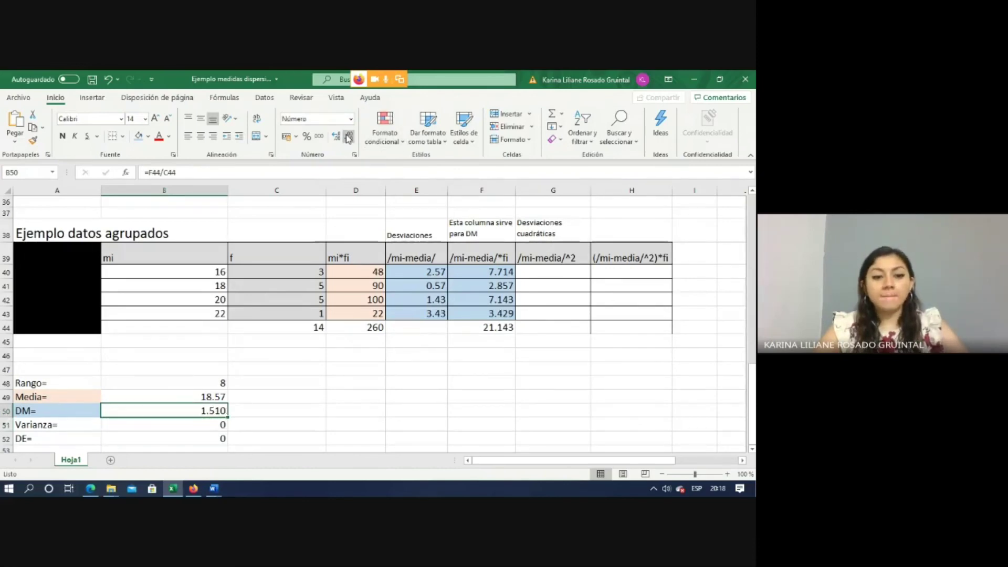
{"action": "left_click", "coordinate": [348, 137]}
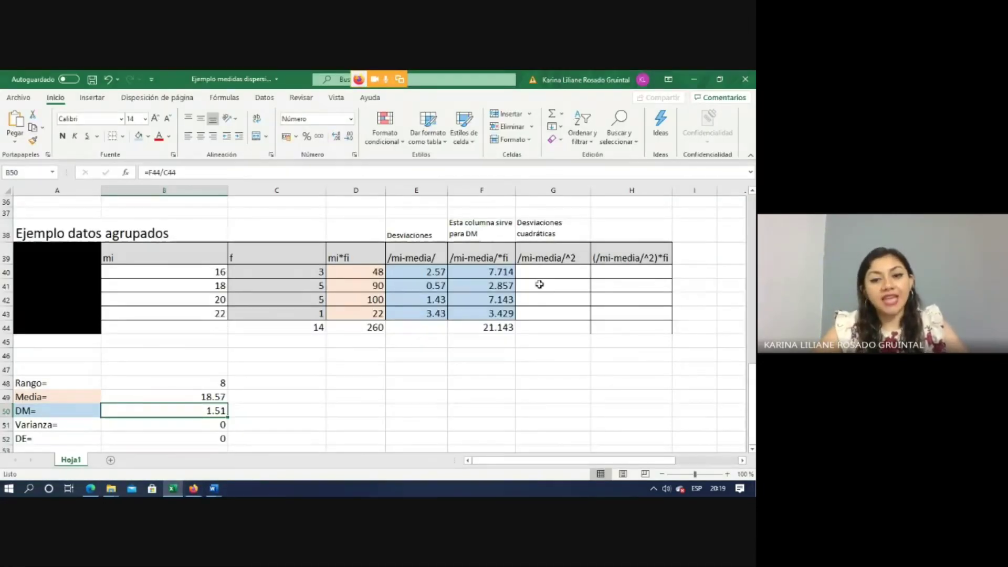
Step: Shade the squared-deviation cells G40:H43 and the Varianza label in A51 light green
{"action": "left_click_drag", "start_coordinate": [540, 274], "coordinate": [627, 314]}
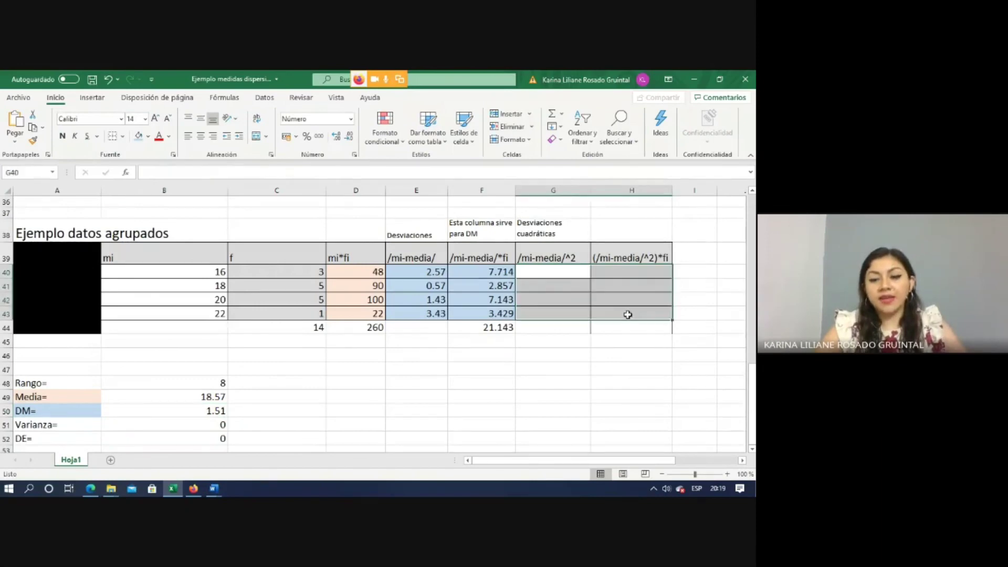
{"action": "left_click", "coordinate": [149, 138]}
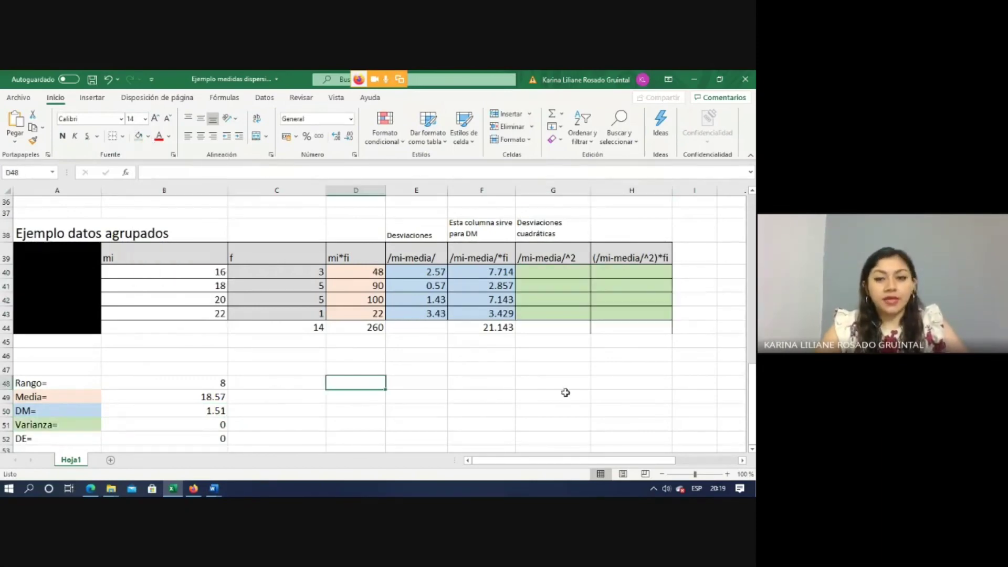
Step: Calculate the first squared deviation in G40 with =E40^2
{"action": "left_click", "coordinate": [538, 274]}
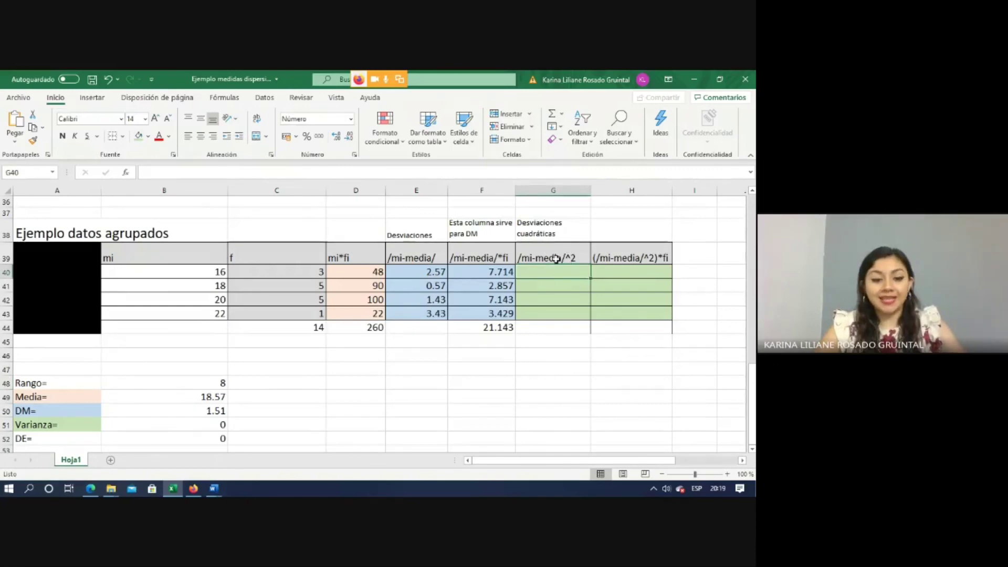
{"action": "type", "text": "="}
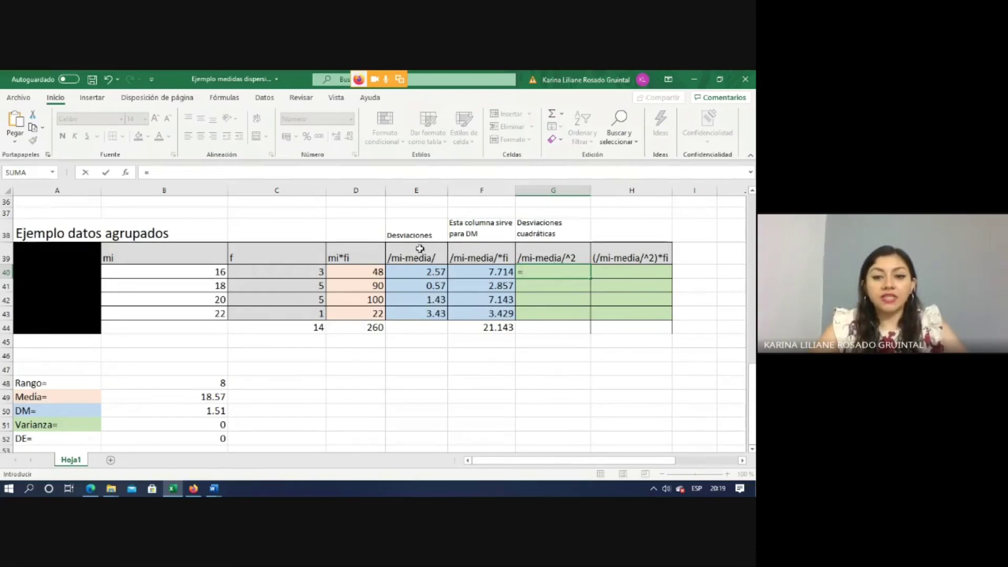
{"action": "left_click", "coordinate": [424, 272]}
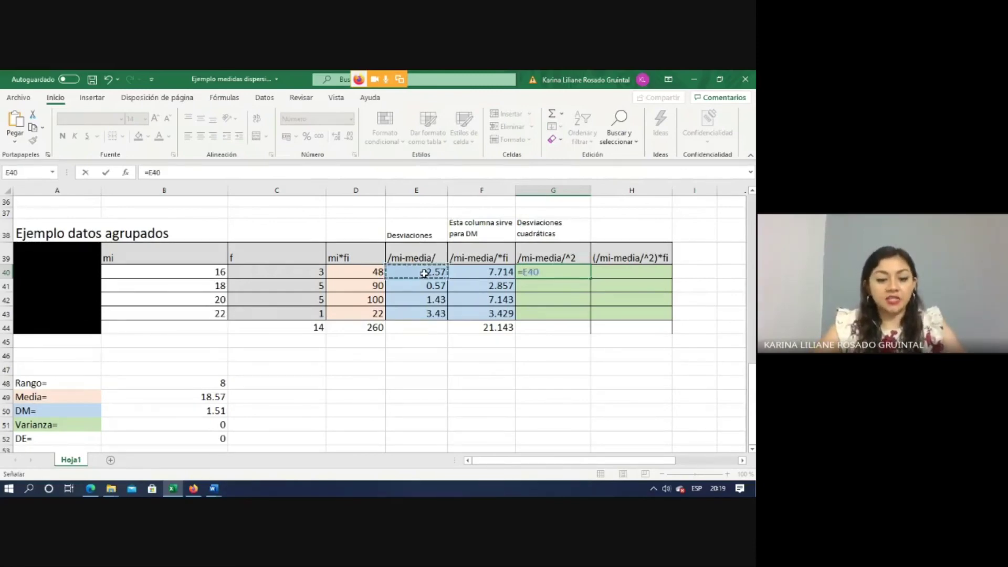
{"action": "type", "text": "^^"}
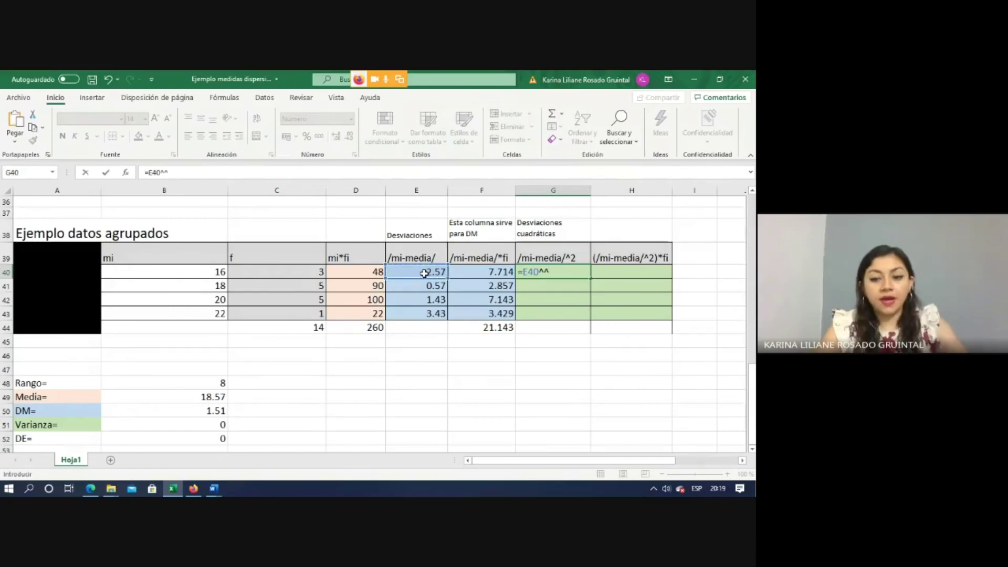
{"action": "key", "text": "Return"}
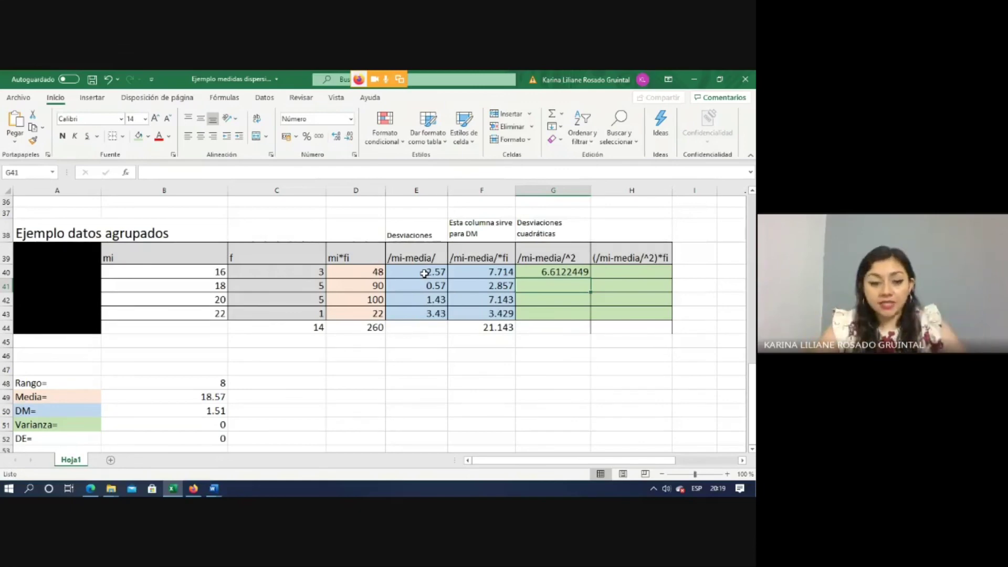
Step: Calculate the squared deviation in G41 directly from the midpoint and the fixed mean with =(B41-$B$49)^2
{"action": "type", "text": "=("}
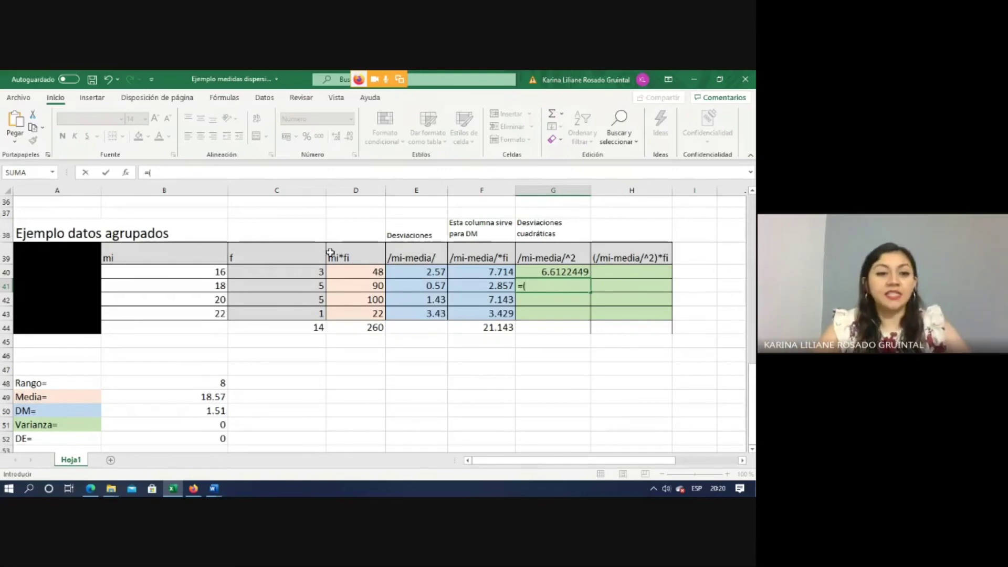
{"action": "left_click", "coordinate": [193, 289]}
{"action": "type", "text": "-"}
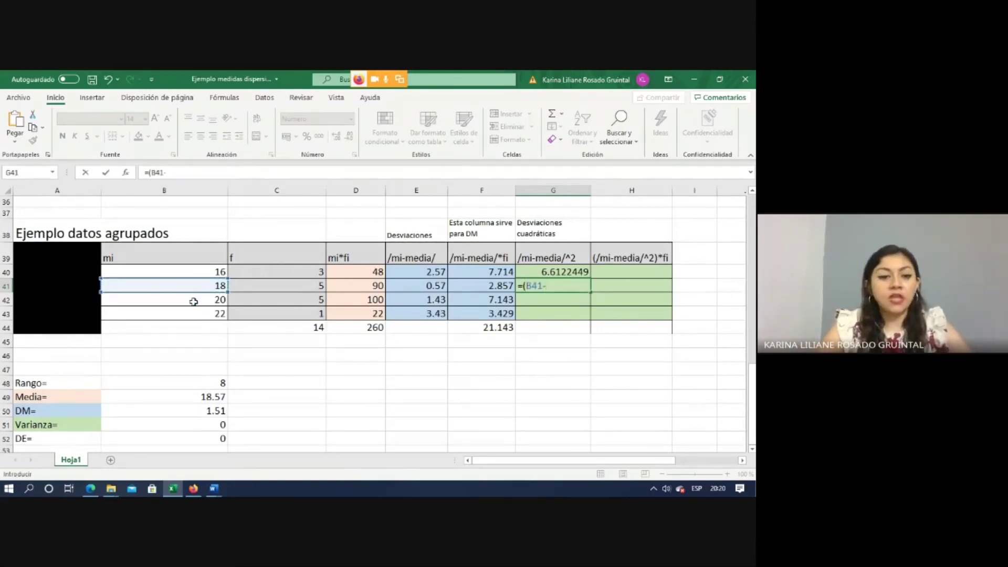
{"action": "left_click", "coordinate": [207, 399]}
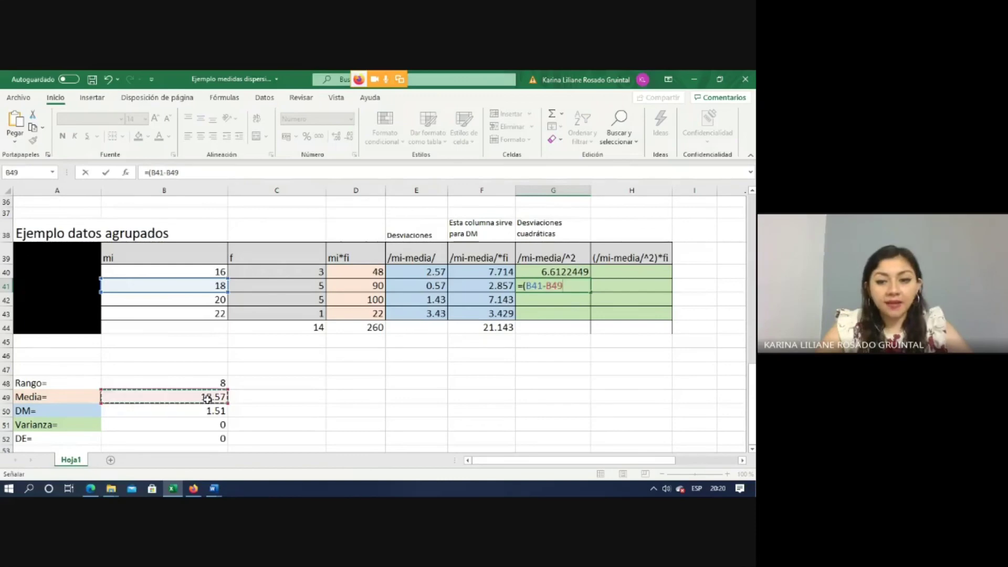
{"action": "left_click", "coordinate": [167, 172]}
{"action": "type", "text": "$"}
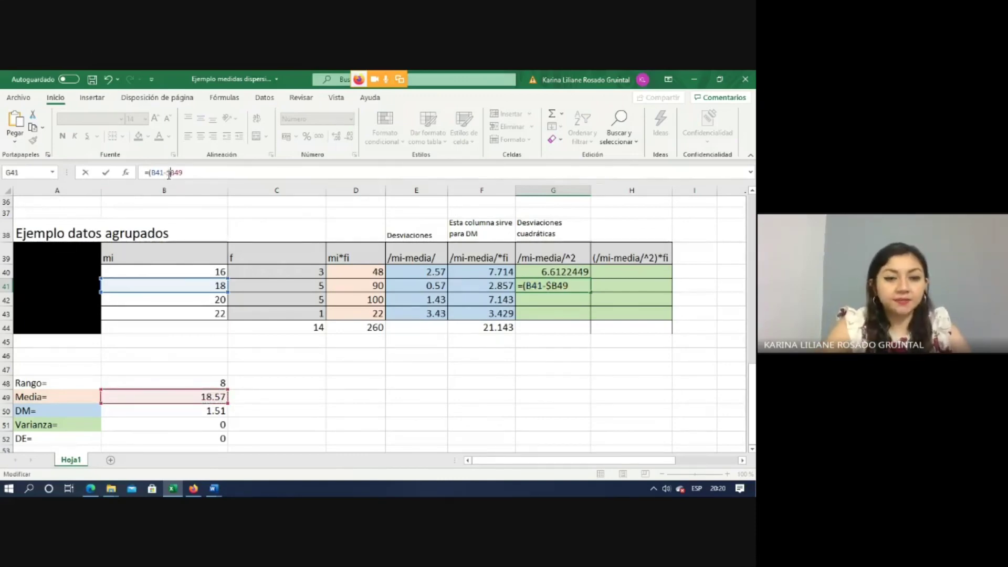
{"action": "key", "text": "Right"}
{"action": "type", "text": "$49)"}
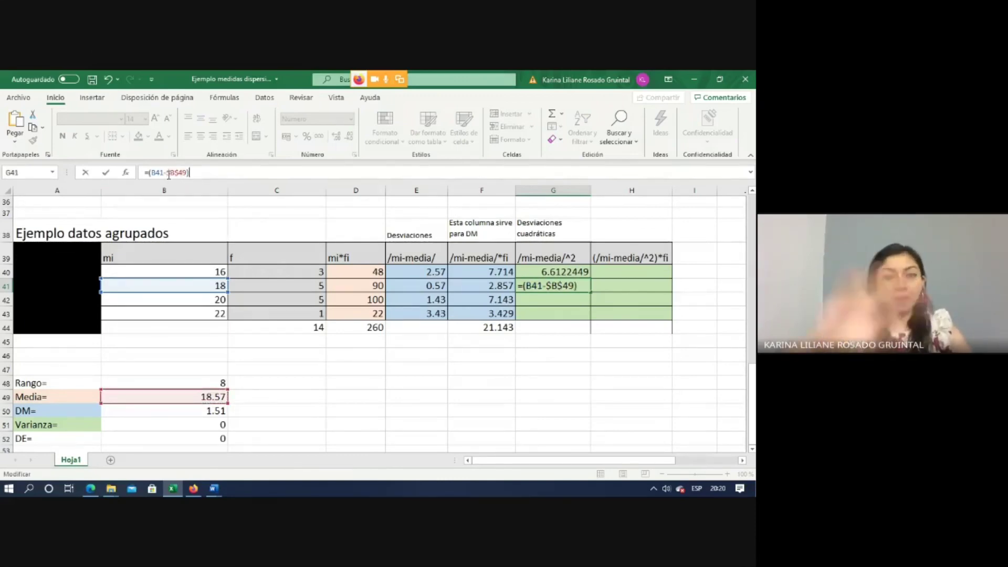
{"action": "type", "text": "^^"}
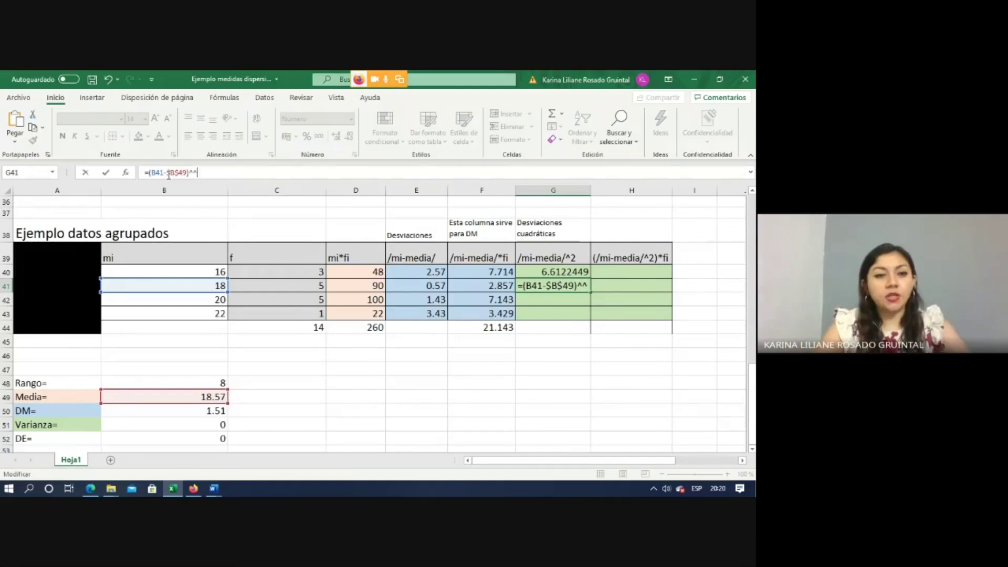
{"action": "key", "text": "Return"}
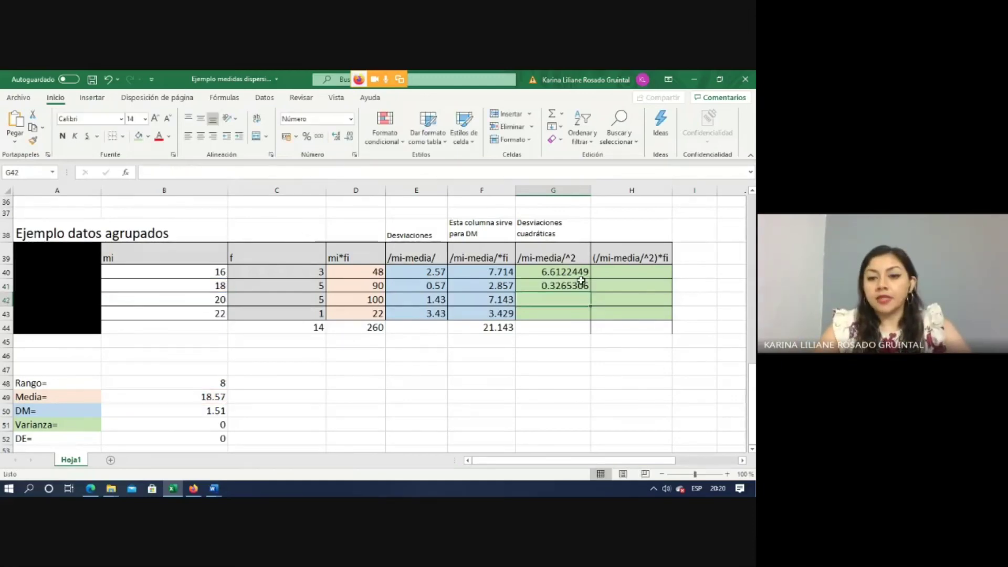
Step: Fill the squared-deviation formula from G41 down to G43
{"action": "left_click", "coordinate": [585, 286]}
{"action": "left_click_drag", "start_coordinate": [591, 292], "coordinate": [590, 317]}
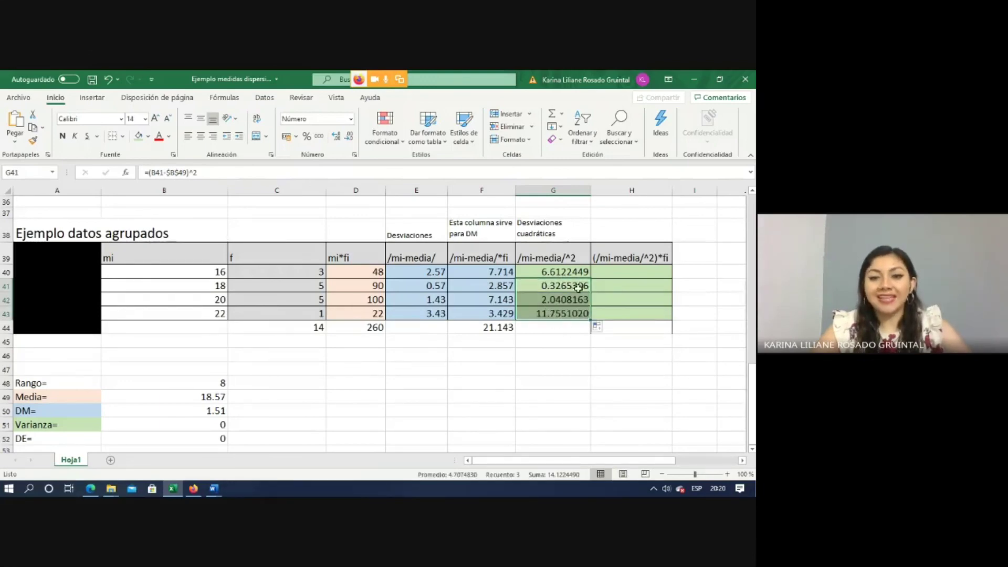
{"action": "left_click", "coordinate": [554, 334]}
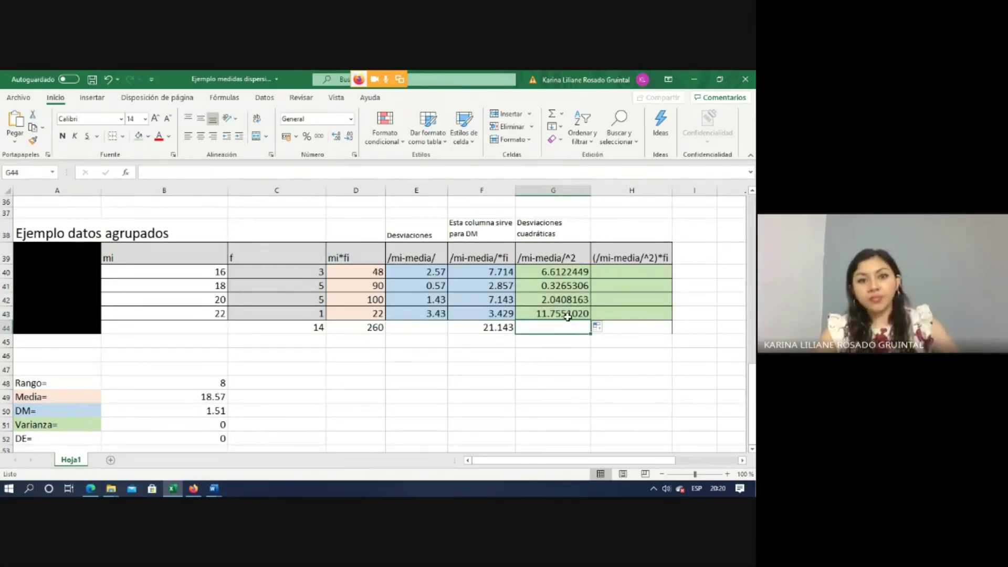
Step: Calculate the (/mi-media/^2)*fi value in H40 with =G40*C40 and fill the formula down to H43
{"action": "left_click", "coordinate": [630, 266]}
{"action": "type", "text": "="}
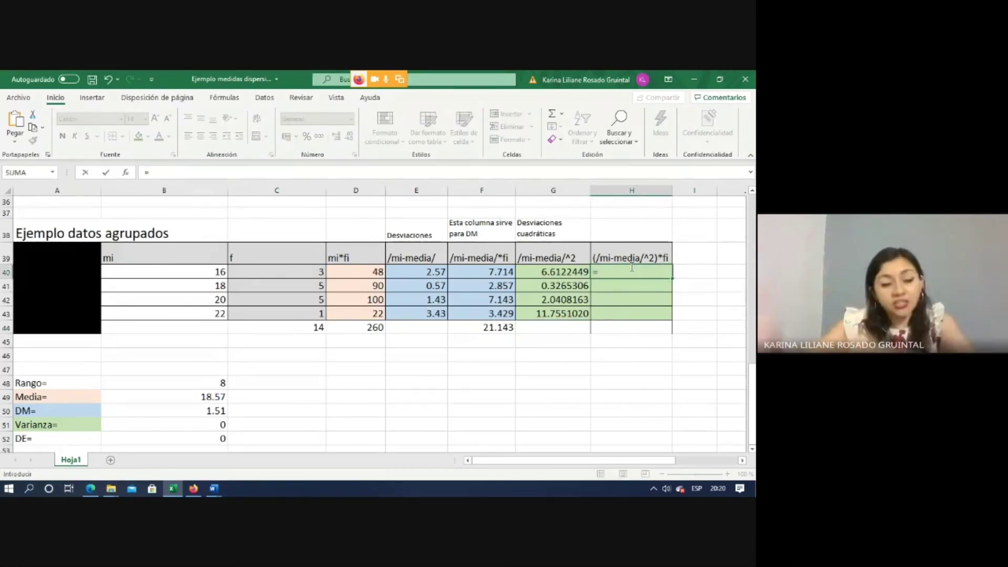
{"action": "left_click", "coordinate": [560, 273]}
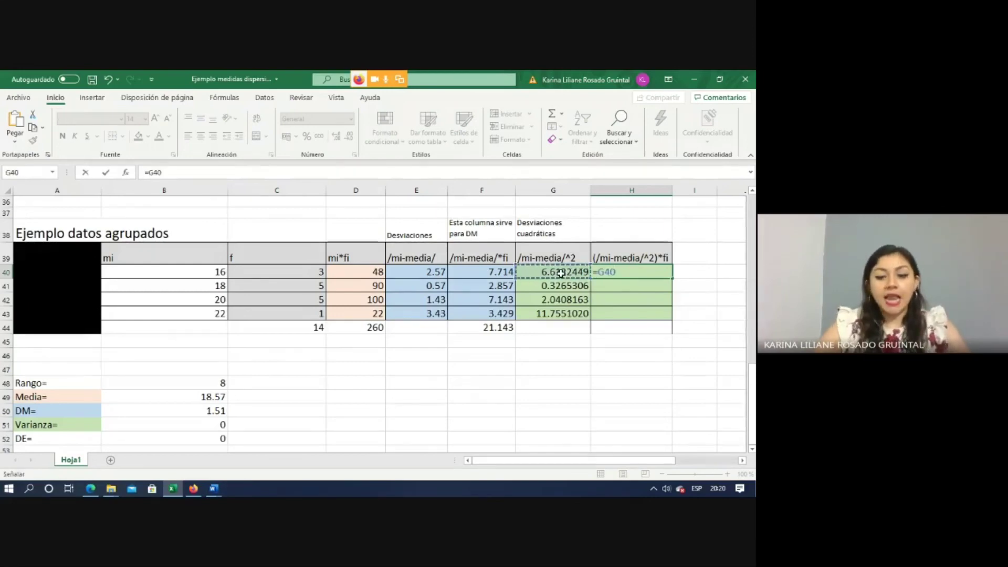
{"action": "type", "text": "*"}
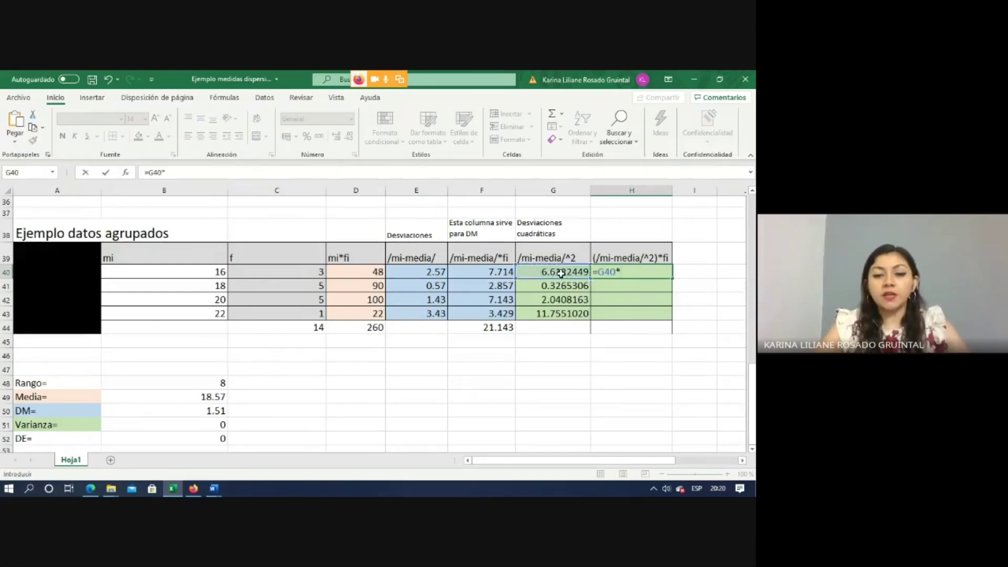
{"action": "left_click", "coordinate": [308, 275]}
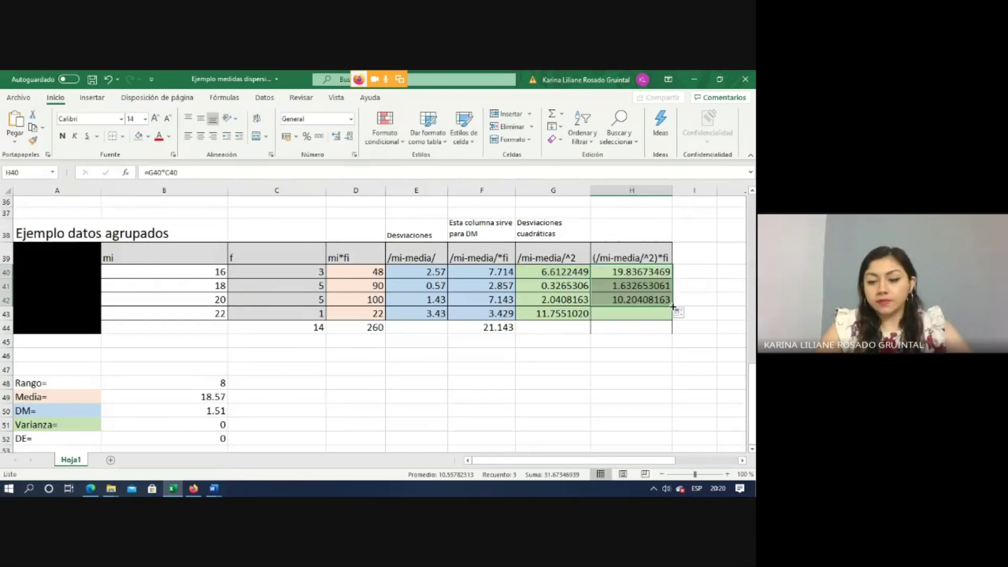
{"action": "left_click_drag", "start_coordinate": [673, 307], "coordinate": [674, 316]}
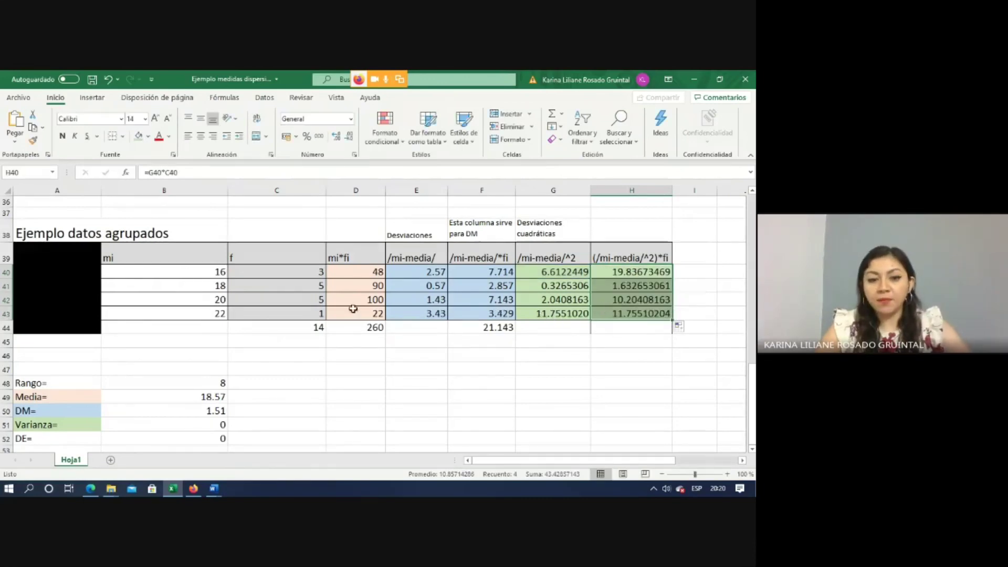
Step: Copy the note "Esta columna sirve para la varianza" from G21 into H38 above the (/mi-media/^2)*fi column
{"action": "key", "text": "ctrl+c"}
{"action": "scroll", "coordinate": [637, 271], "scroll_direction": "up", "scroll_amount": 2}
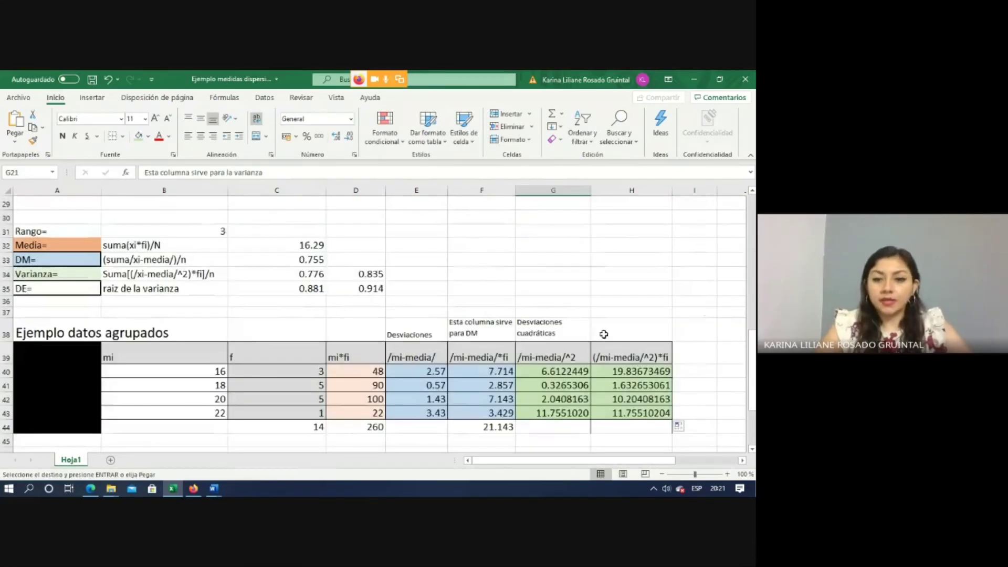
{"action": "left_click", "coordinate": [619, 322]}
{"action": "key", "text": "ctrl+v"}
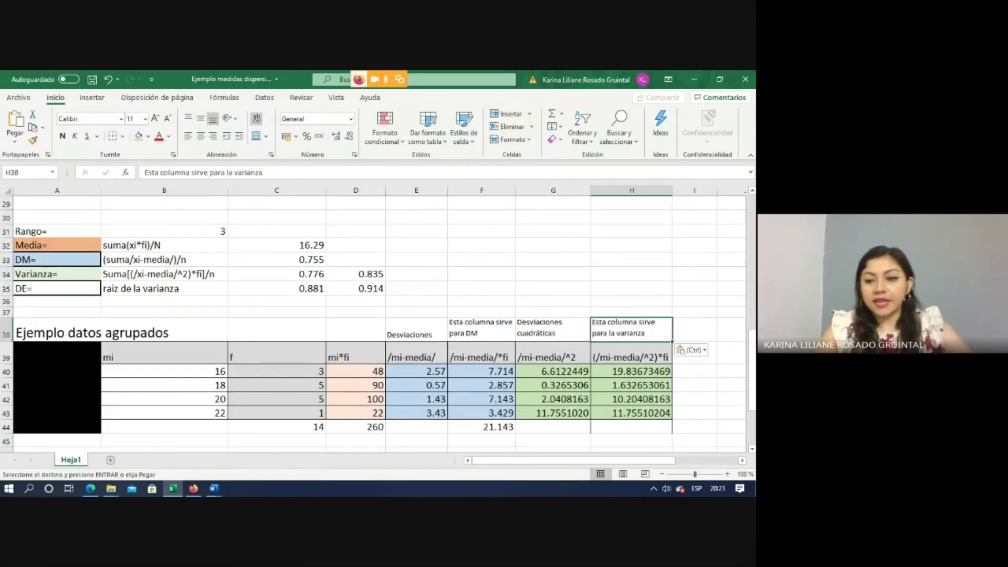
Step: Total the (/mi-media/^2)*fi column in H44 with =SUMA over H40:H43
{"action": "scroll", "coordinate": [651, 357], "scroll_direction": "down", "scroll_amount": 2}
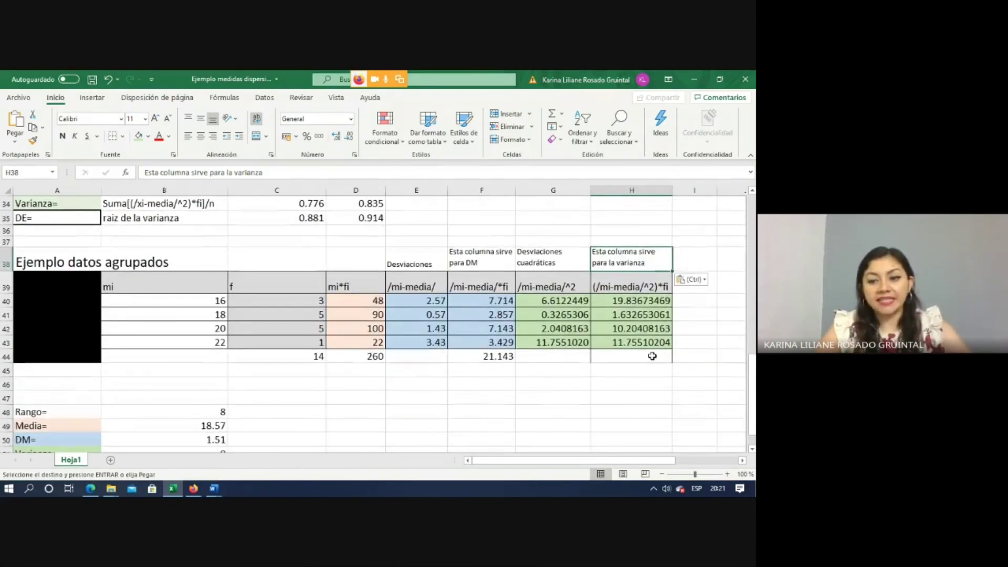
{"action": "left_click", "coordinate": [652, 356]}
{"action": "type", "text": "suma"}
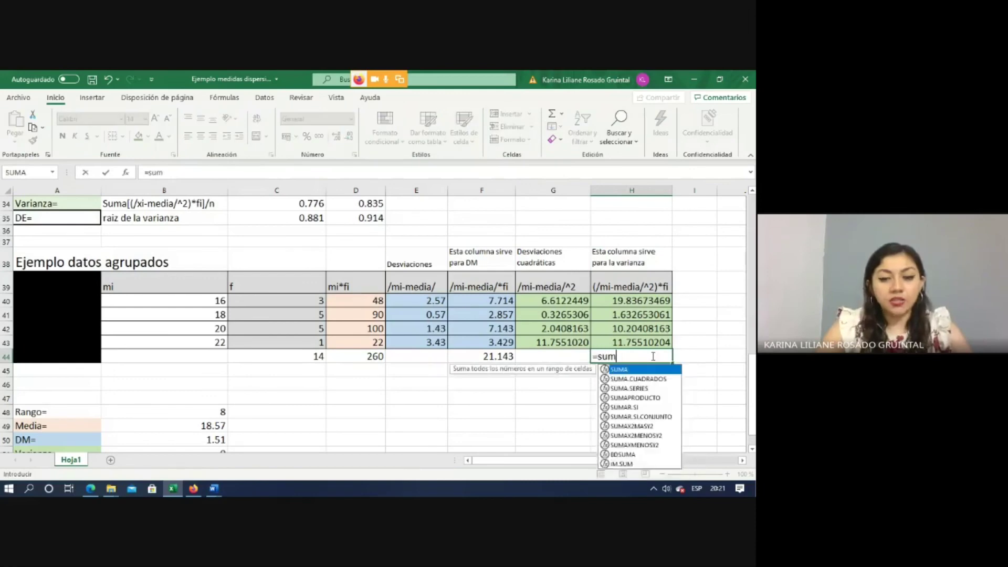
{"action": "double_click", "coordinate": [630, 371]}
{"action": "left_click_drag", "start_coordinate": [635, 302], "coordinate": [635, 340]}
{"action": "key", "text": "Return"}
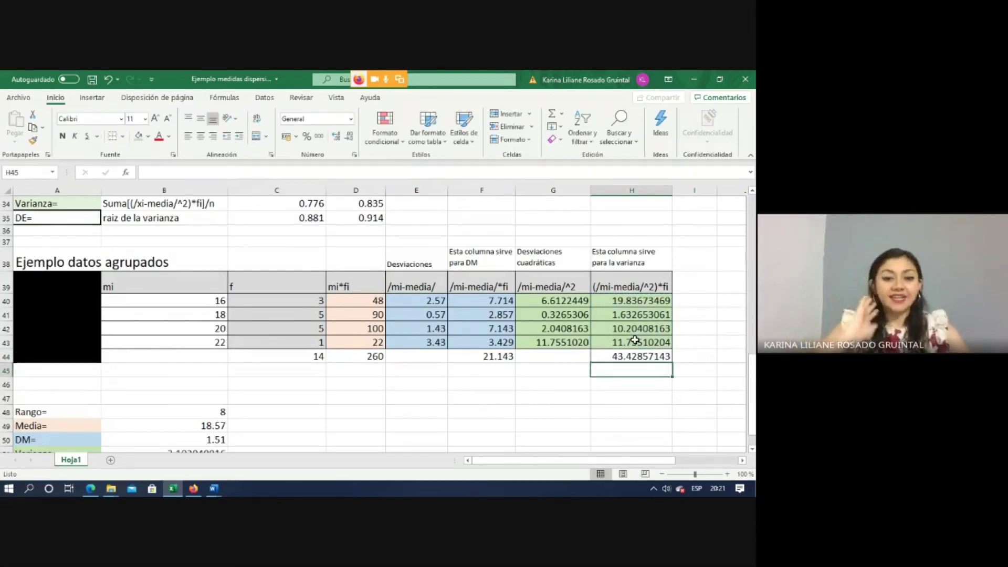
Step: Clear the existing Varianza and DE results in B51:B52
{"action": "scroll", "coordinate": [423, 425], "scroll_direction": "down", "scroll_amount": 1}
{"action": "left_click_drag", "start_coordinate": [205, 427], "coordinate": [198, 441]}
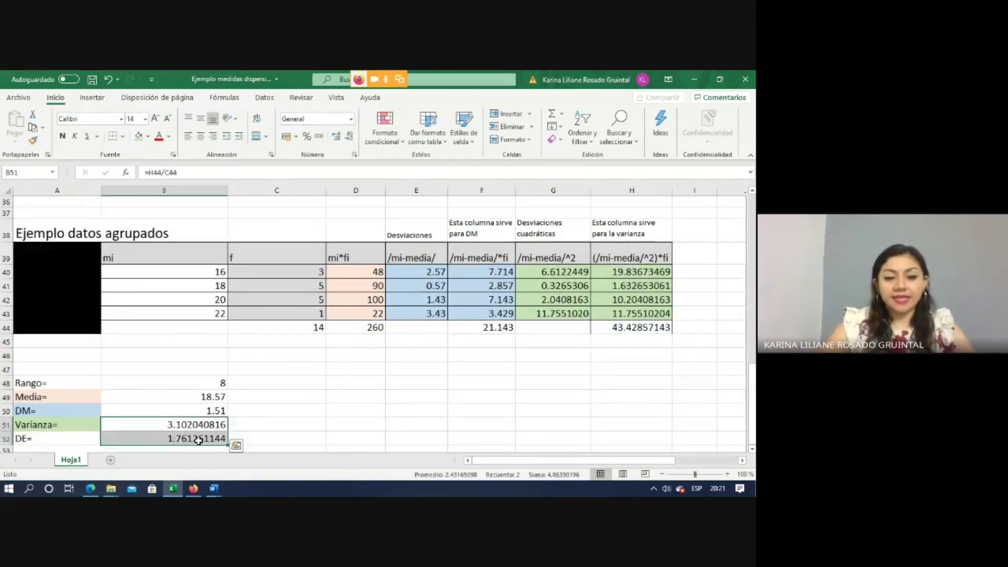
{"action": "key", "text": "Delete"}
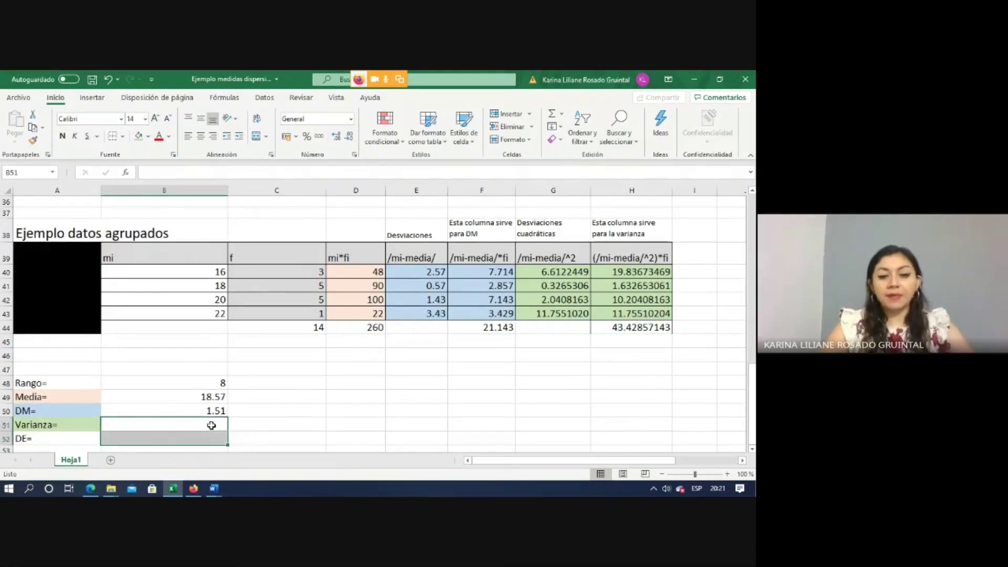
Step: Calculate the grouped-data Varianza in B51 by dividing the (/mi-media/^2)*fi total by 14 with =H44/14
{"action": "left_click", "coordinate": [211, 426]}
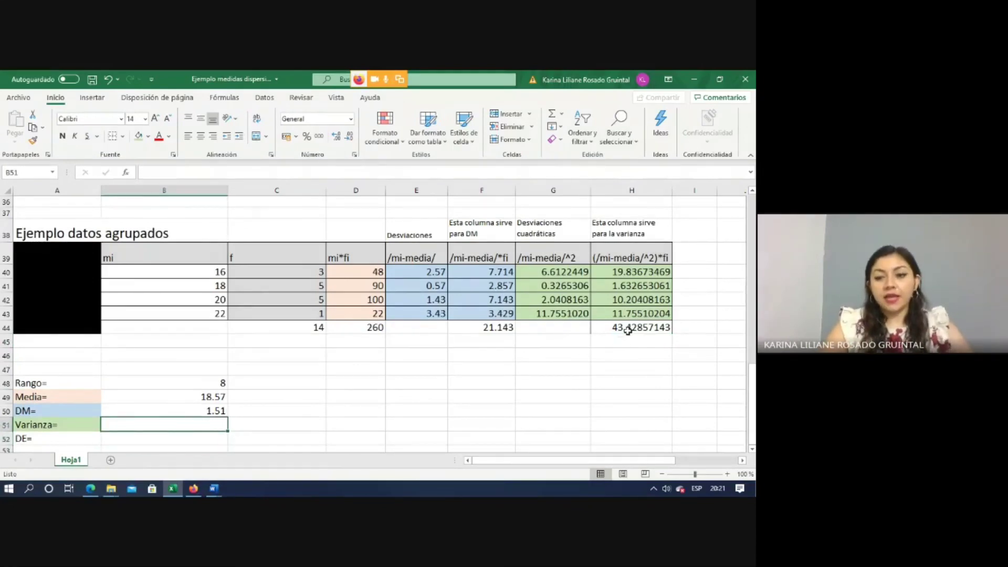
{"action": "type", "text": "="}
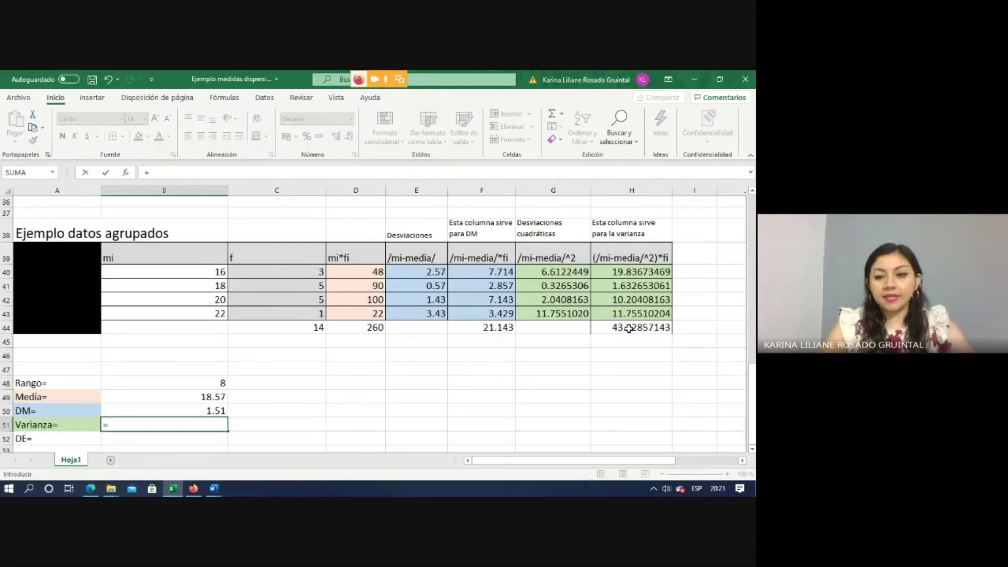
{"action": "left_click", "coordinate": [628, 328]}
{"action": "type", "text": "/"}
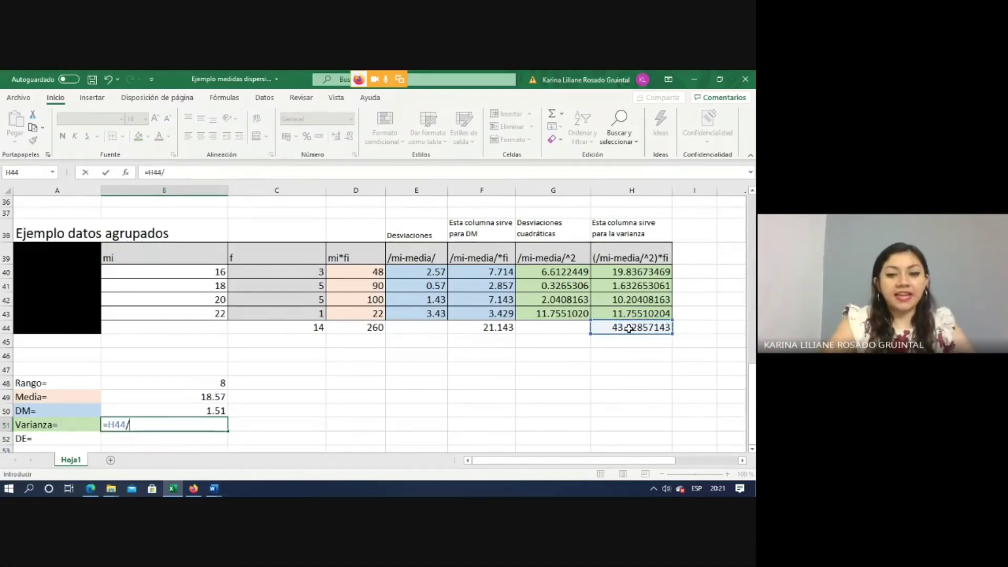
{"action": "type", "text": "1"}
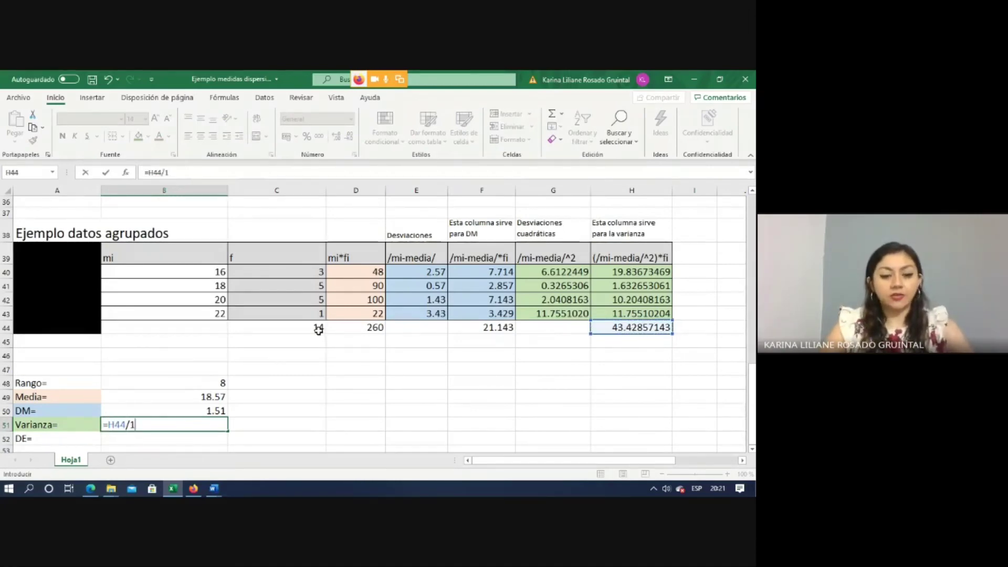
{"action": "type", "text": "4"}
{"action": "key", "text": "Tab"}
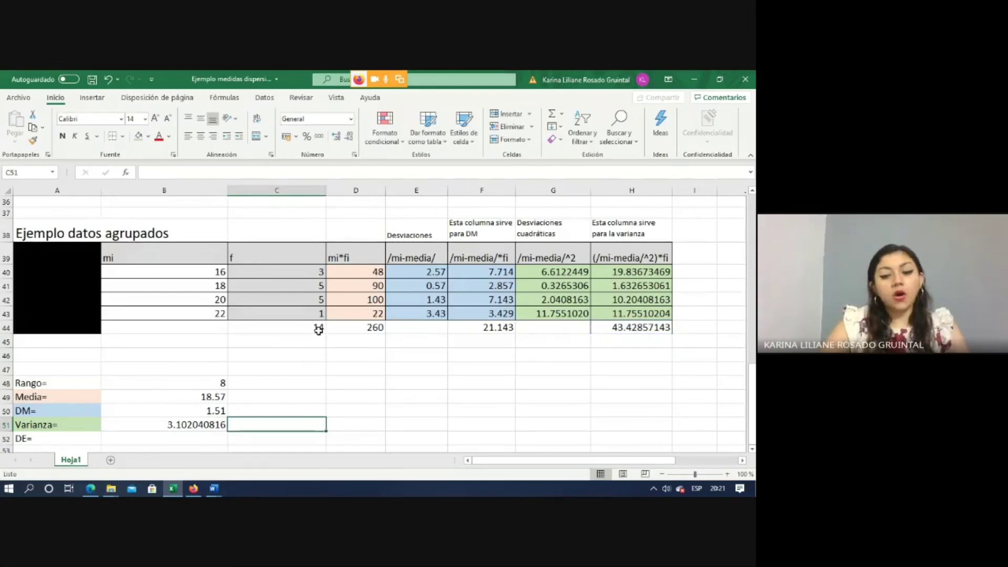
Step: Calculate the alternative Varianza in C51 with =H44/13 and compare it with the formula in B51
{"action": "type", "text": "="}
{"action": "left_click", "coordinate": [634, 328]}
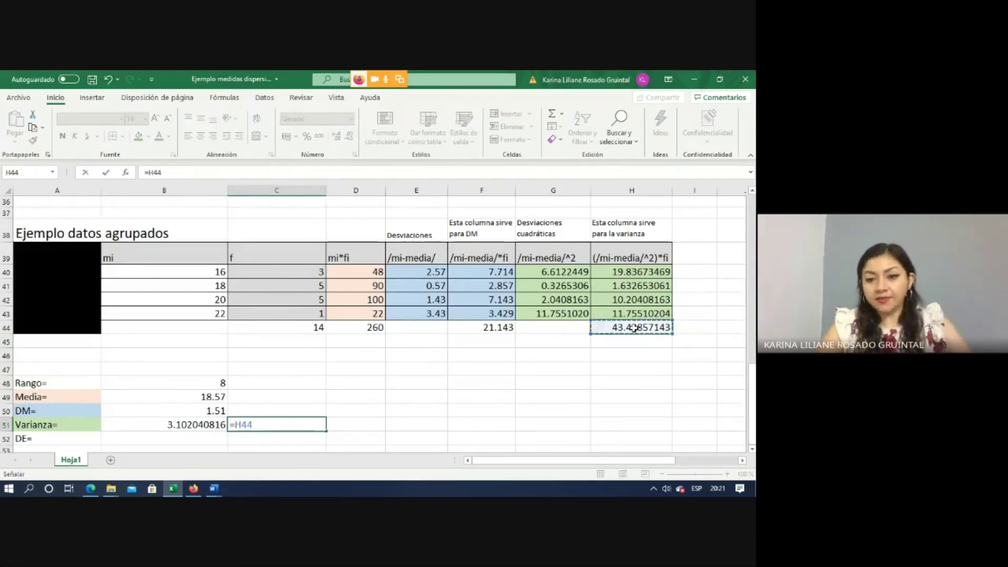
{"action": "type", "text": "/13"}
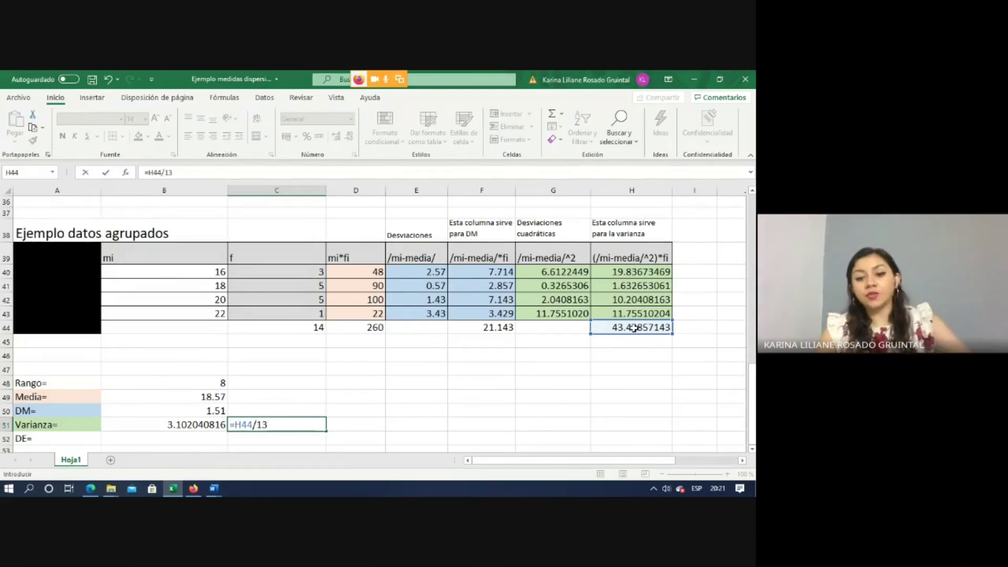
{"action": "key", "text": "Return"}
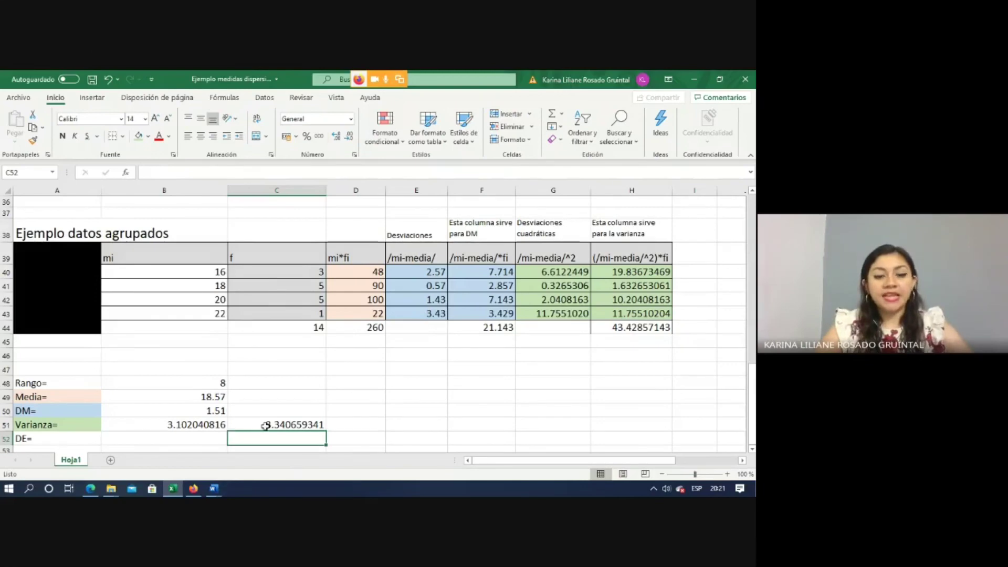
{"action": "left_click", "coordinate": [195, 423]}
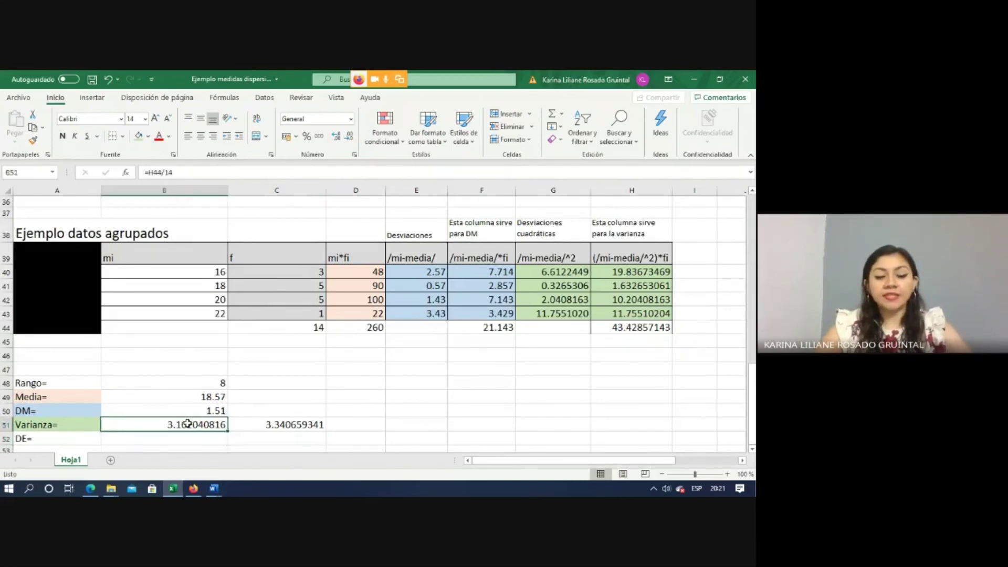
{"action": "left_click", "coordinate": [292, 420]}
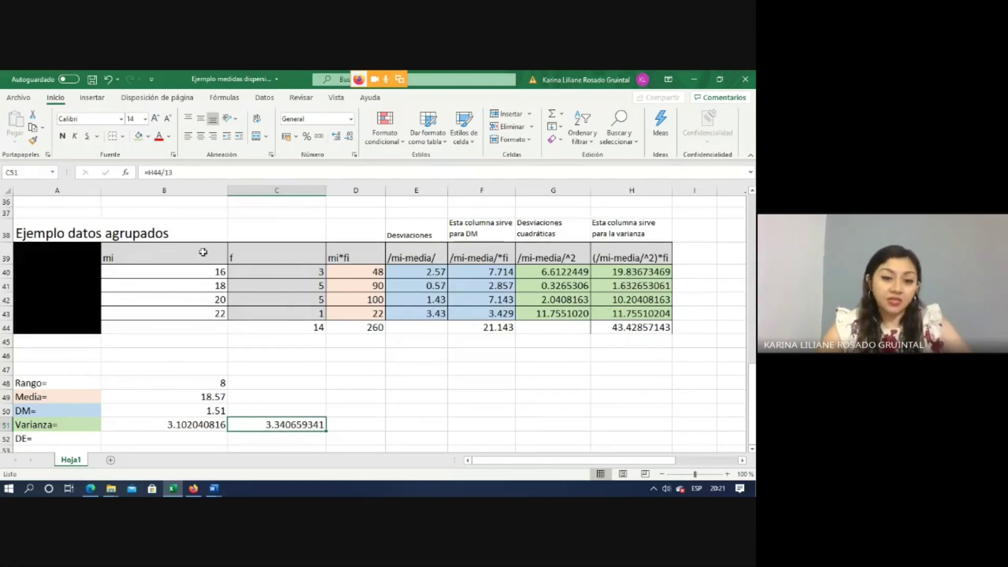
{"action": "left_click", "coordinate": [186, 425]}
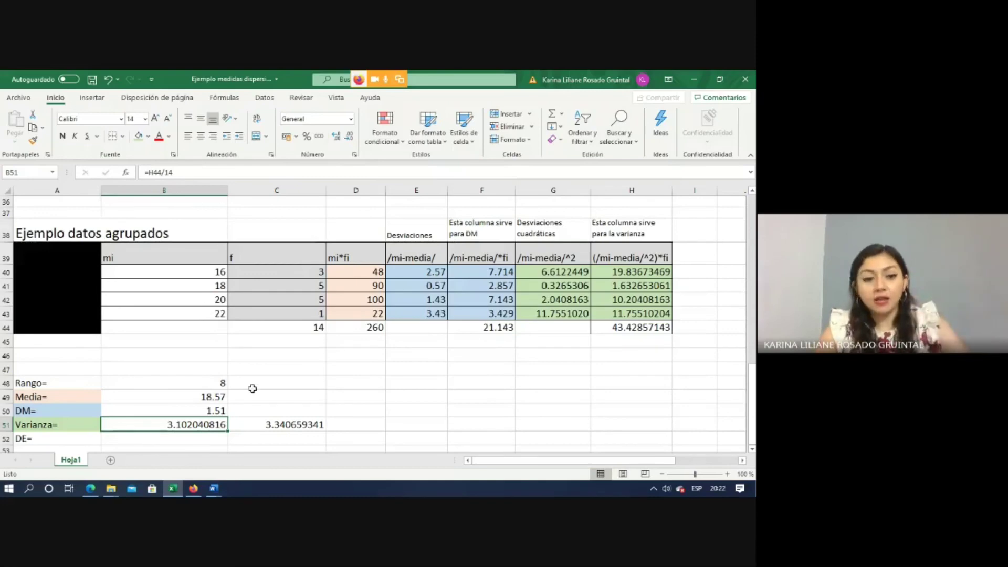
{"action": "left_click", "coordinate": [308, 424]}
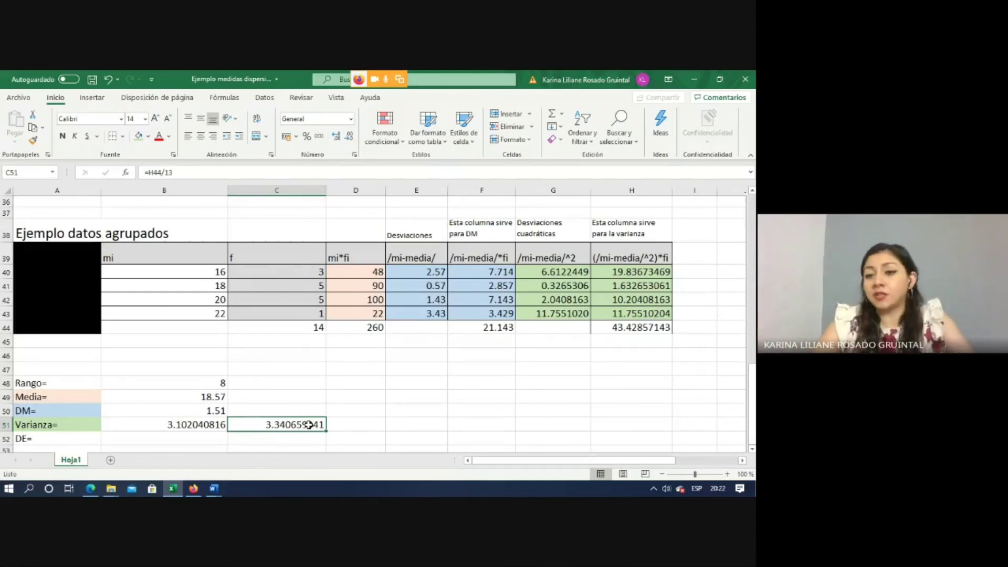
Step: Calculate the standard deviation (DE) in B52 with =RAIZ(B51) and fill the formula across to C52
{"action": "left_click", "coordinate": [204, 437]}
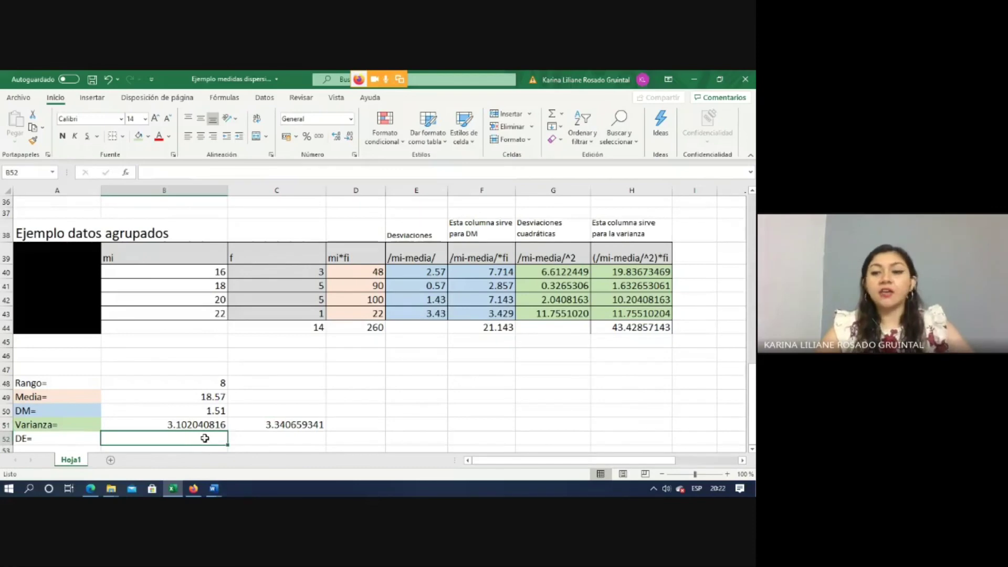
{"action": "type", "text": "="}
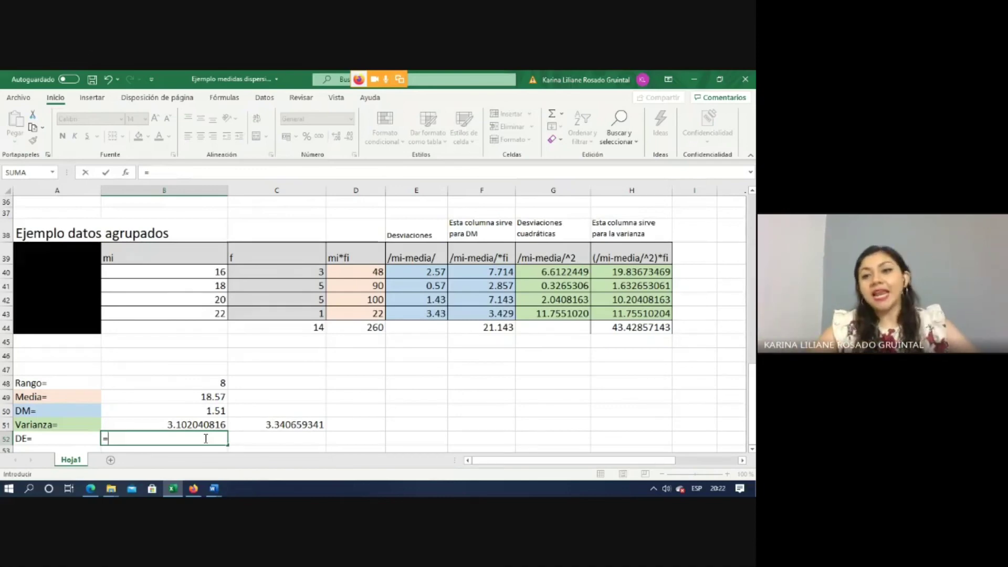
{"action": "type", "text": "raiz("}
{"action": "left_click", "coordinate": [182, 424]}
{"action": "key", "text": "Return"}
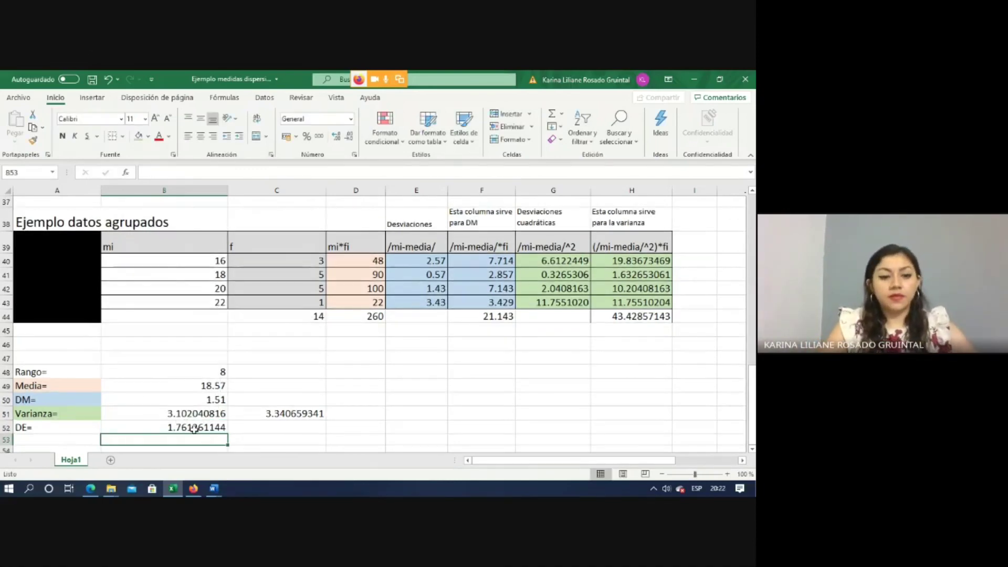
{"action": "left_click", "coordinate": [195, 428]}
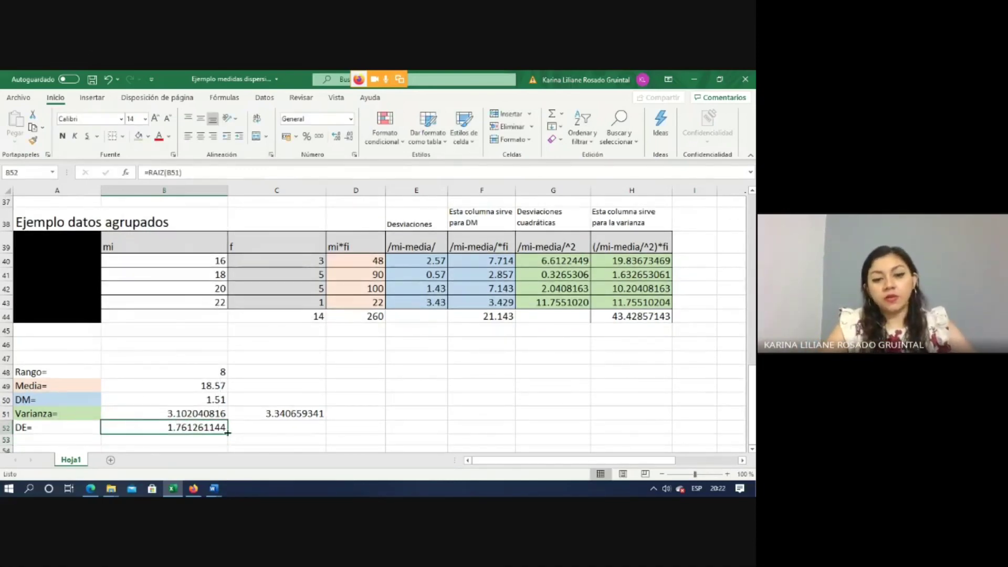
{"action": "left_click_drag", "start_coordinate": [228, 433], "coordinate": [321, 430]}
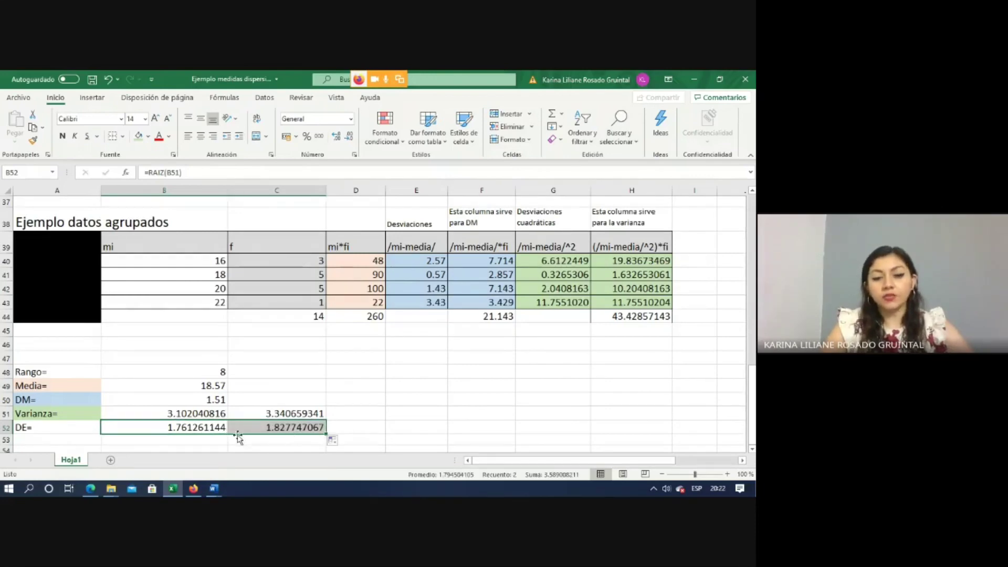
{"action": "left_click", "coordinate": [377, 411]}
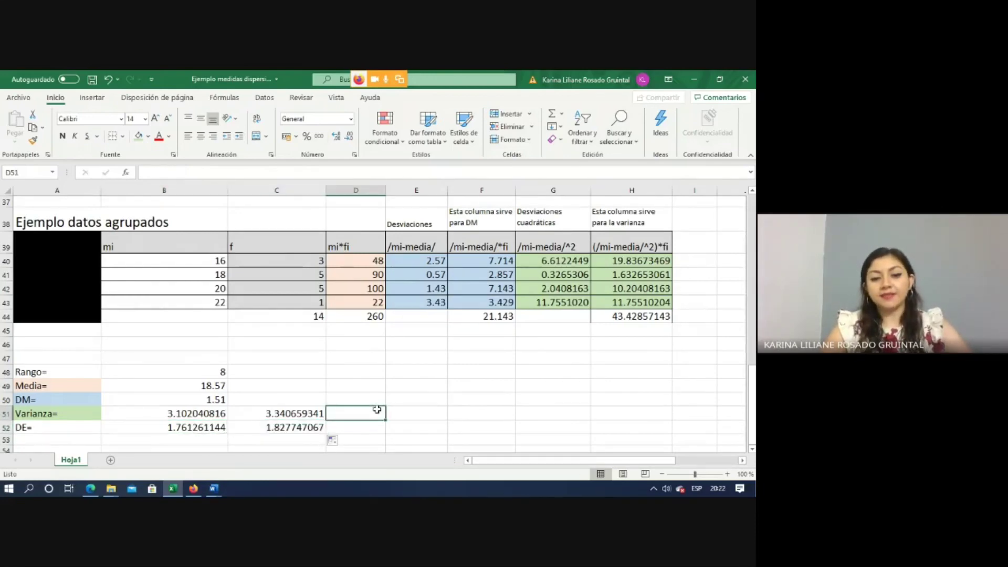